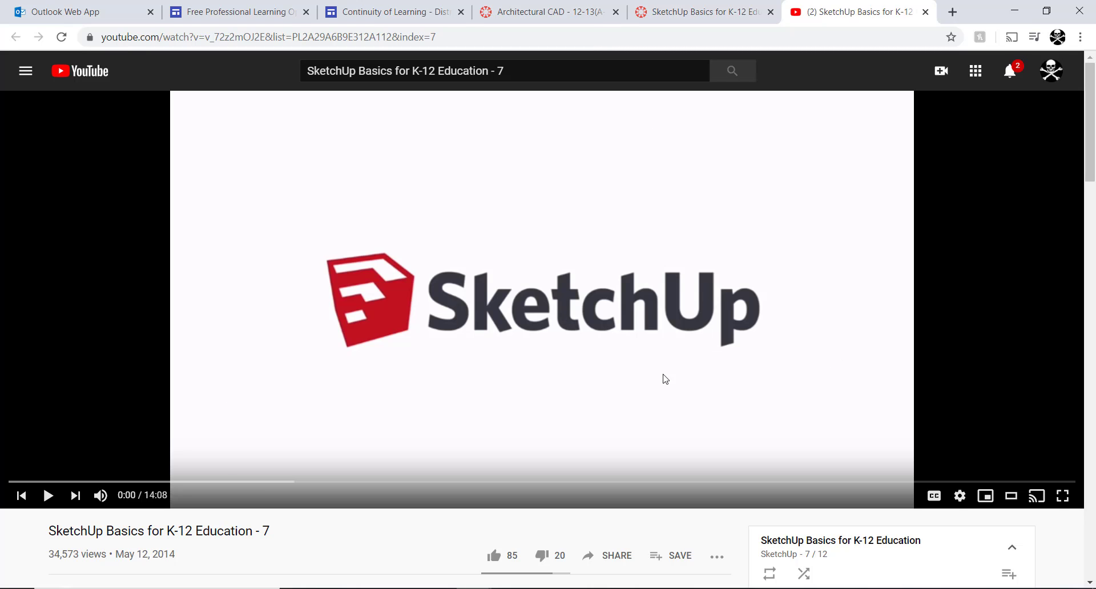
Step: Watch the opening of the SketchUp Basics for K-12 Education - 7 video, pause it at 0:30 and switch to SketchUp
click(402, 398)
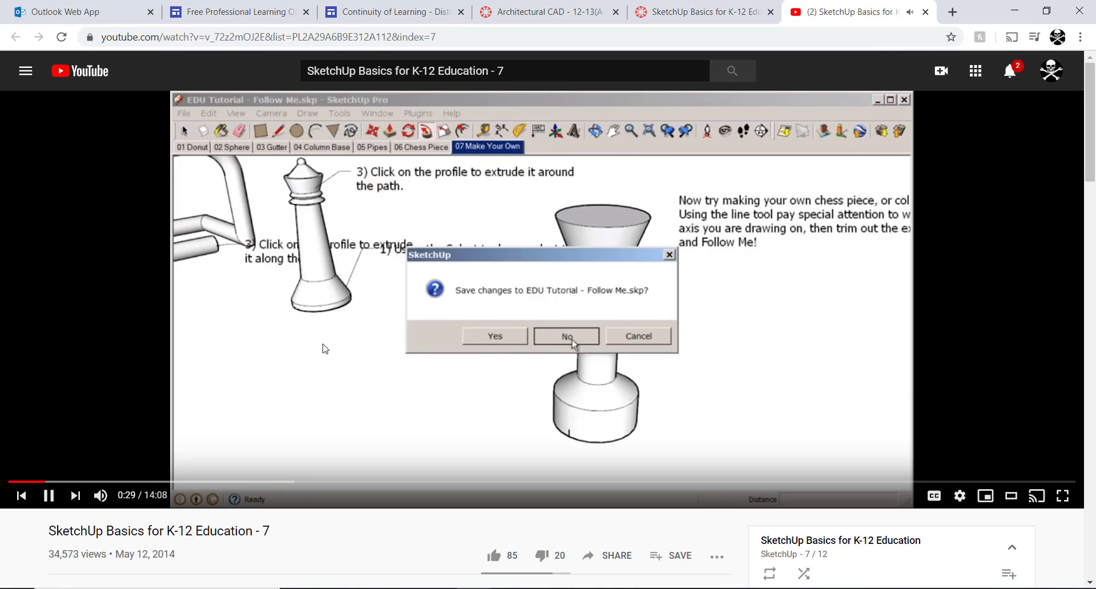
key(space)
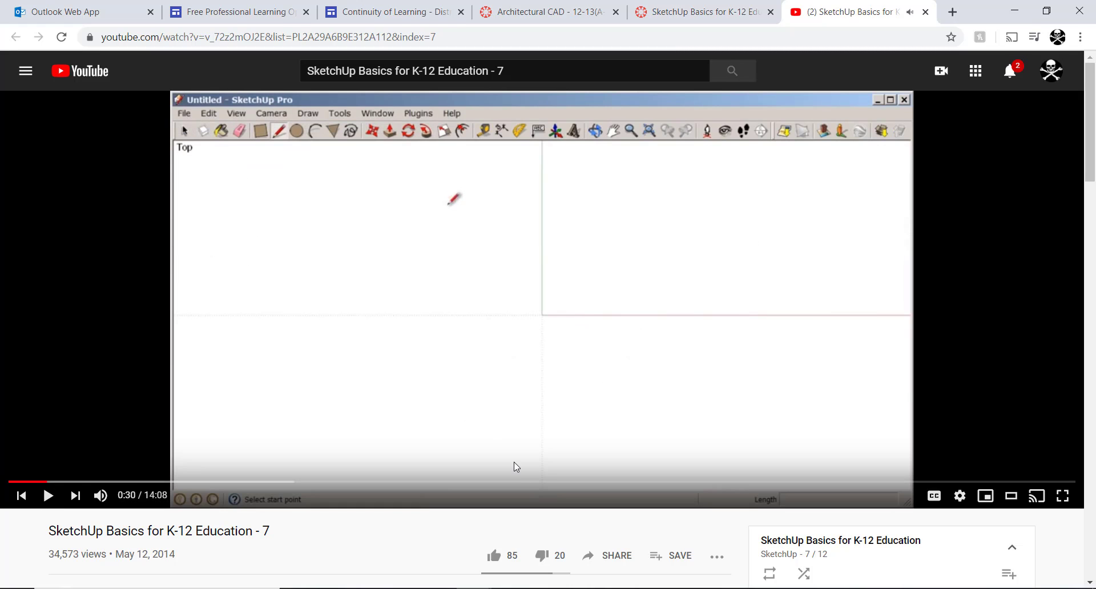
key(alt+Tab)
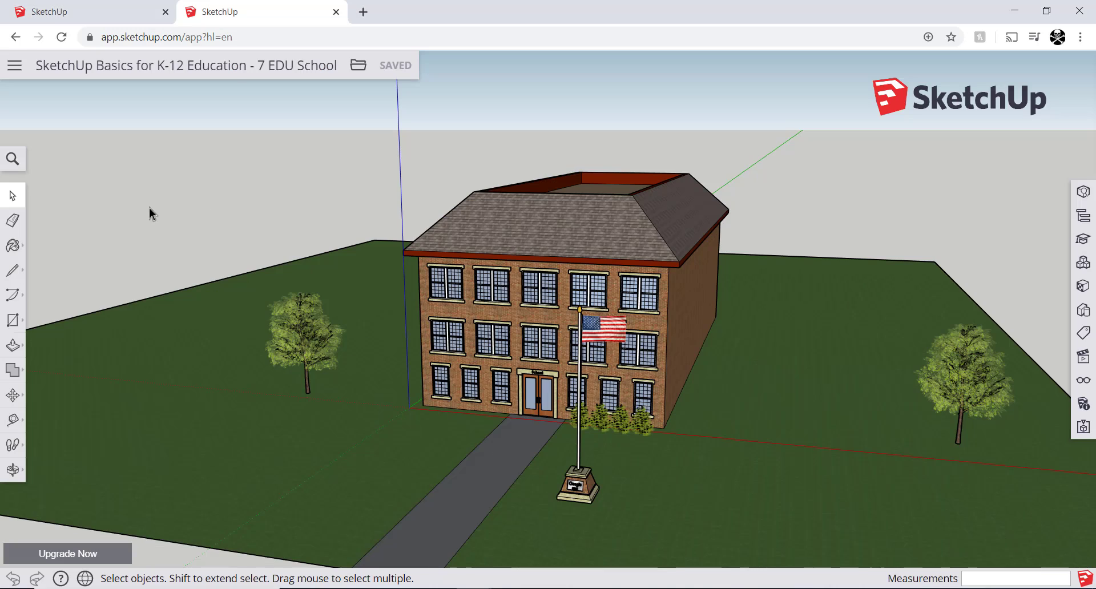
Step: Create a new model from the Simple Template - Feet and Inches
click(14, 74)
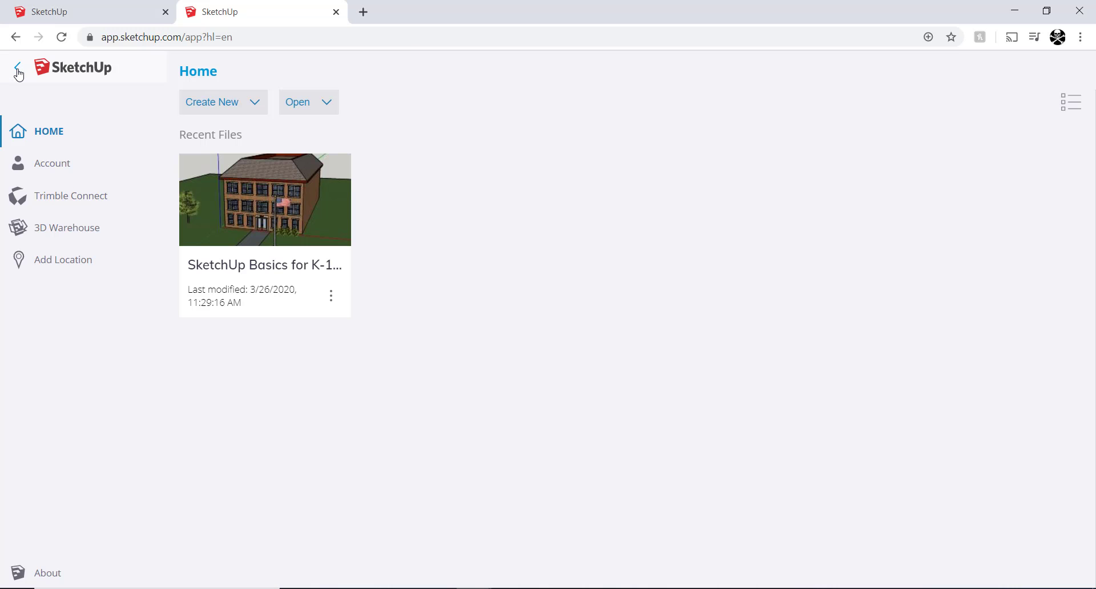
click(212, 106)
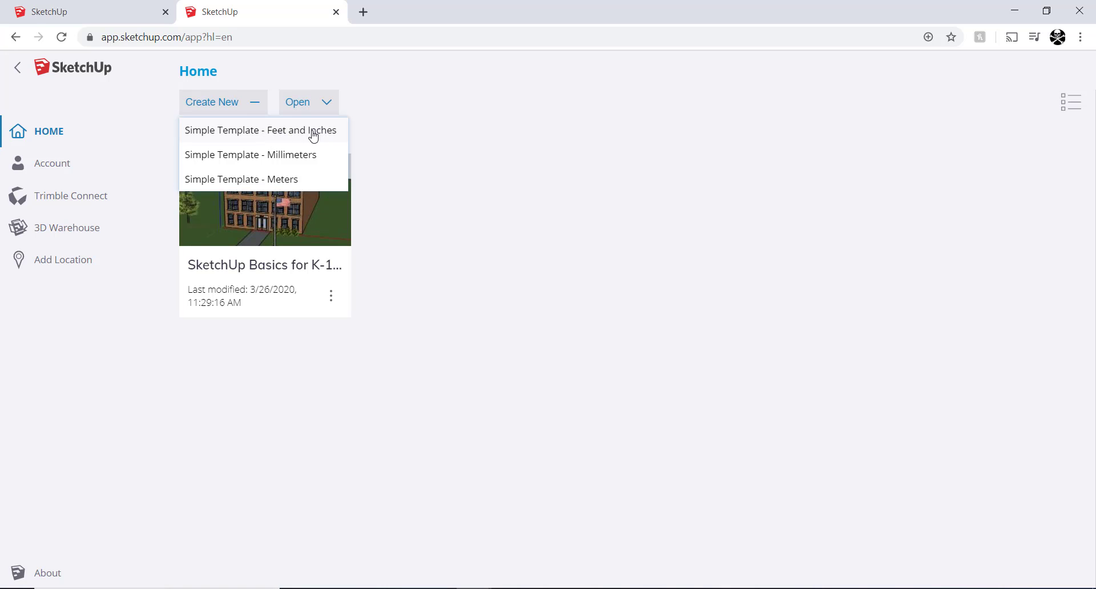
click(245, 133)
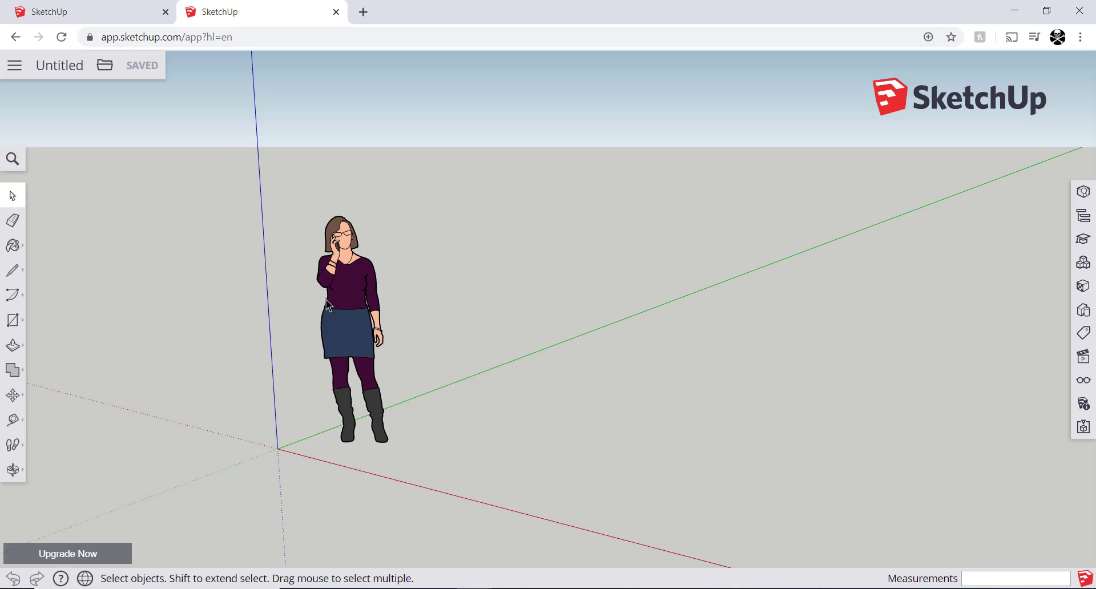
Step: Switch to the YouTube tutorial, watch the part on drawing the base rectangle, pause it and return to SketchUp
key(alt+Tab)
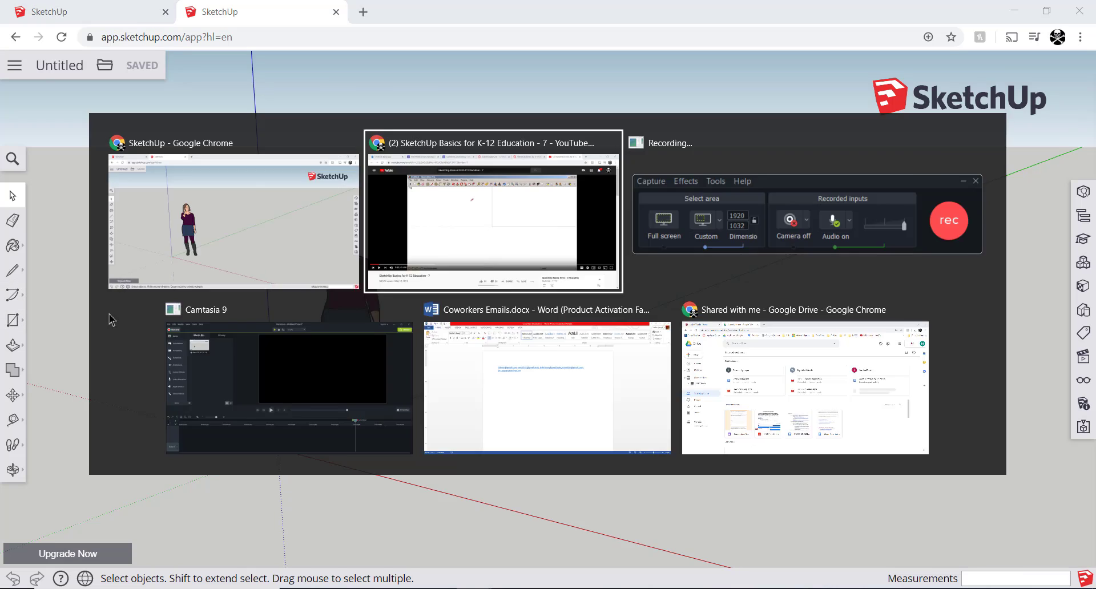
click(372, 328)
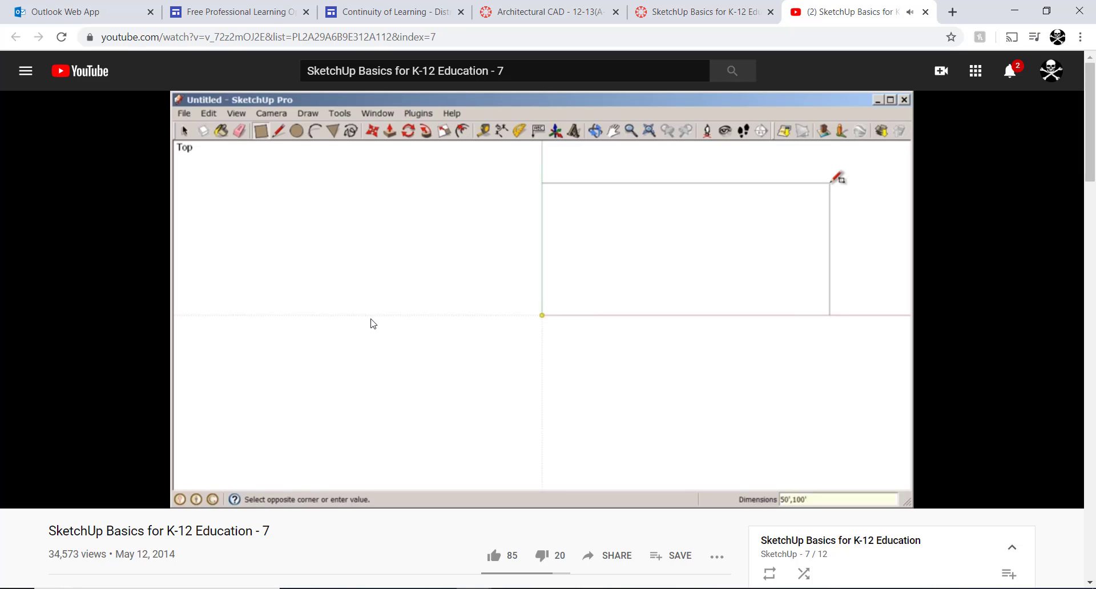
click(373, 324)
key(alt+Tab)
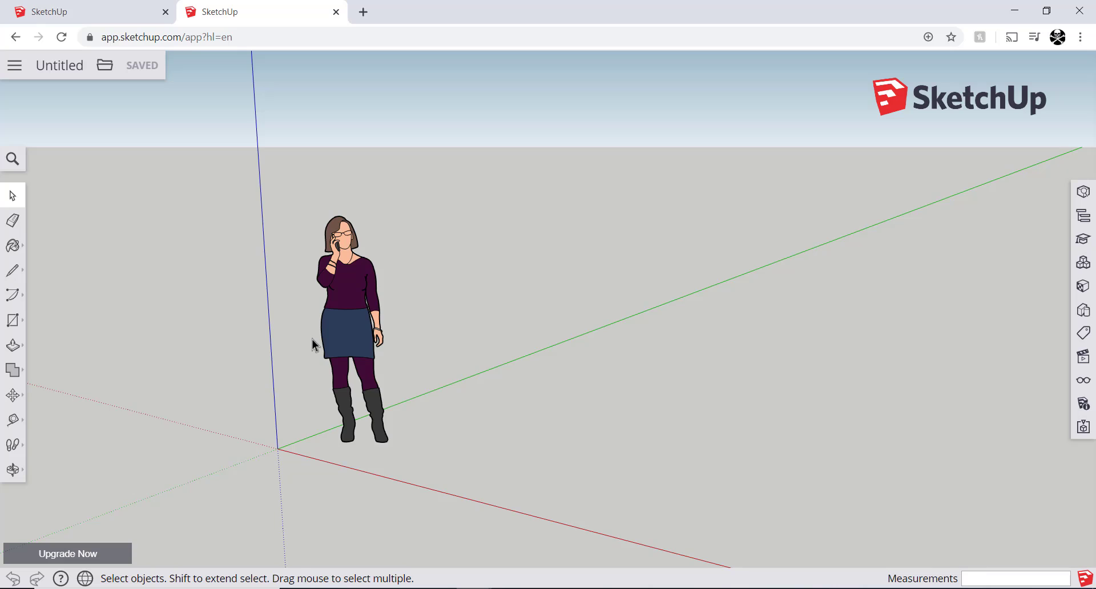
Step: Recheck the rectangle dimensions in the paused YouTube tutorial and return to SketchUp
key(alt+Tab)
key(alt+Tab)
key(alt+Tab)
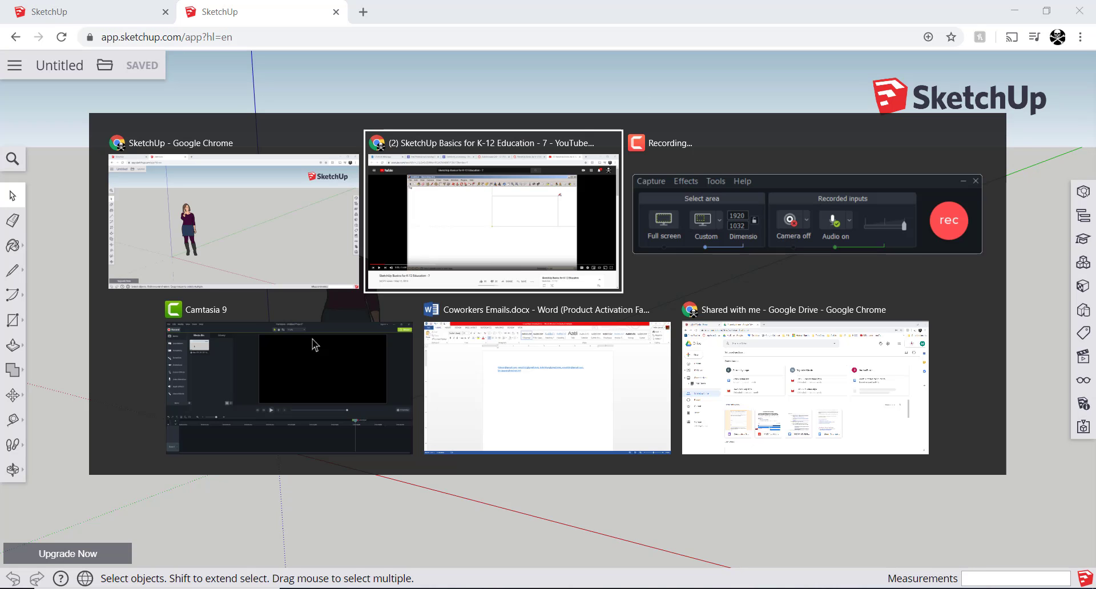
key(alt+Tab)
key(alt+Tab)
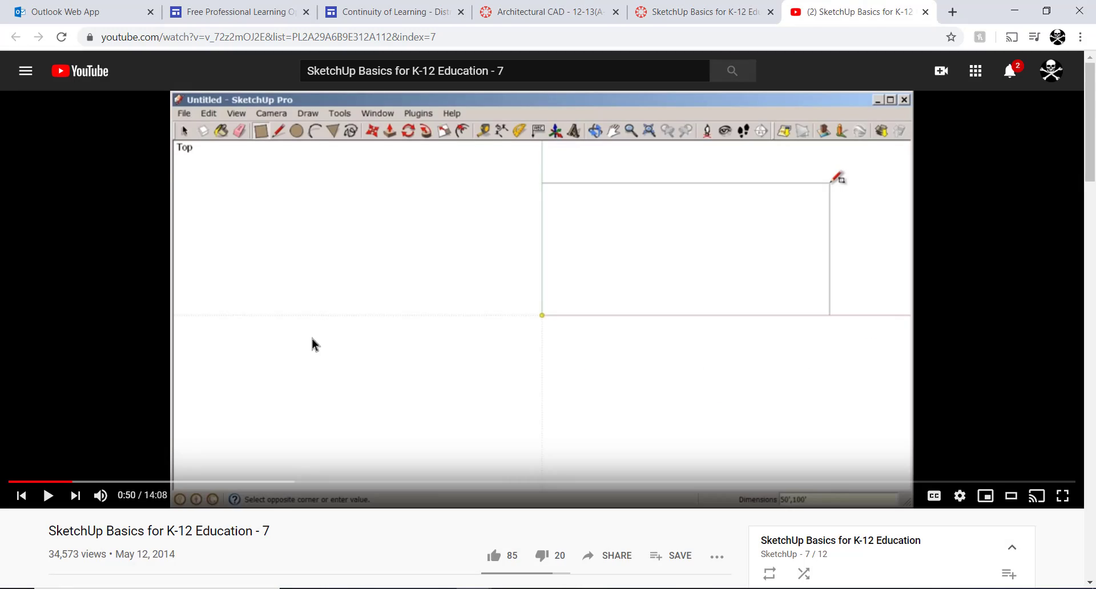
key(alt+Tab)
key(alt+Tab)
key(alt+Tab)
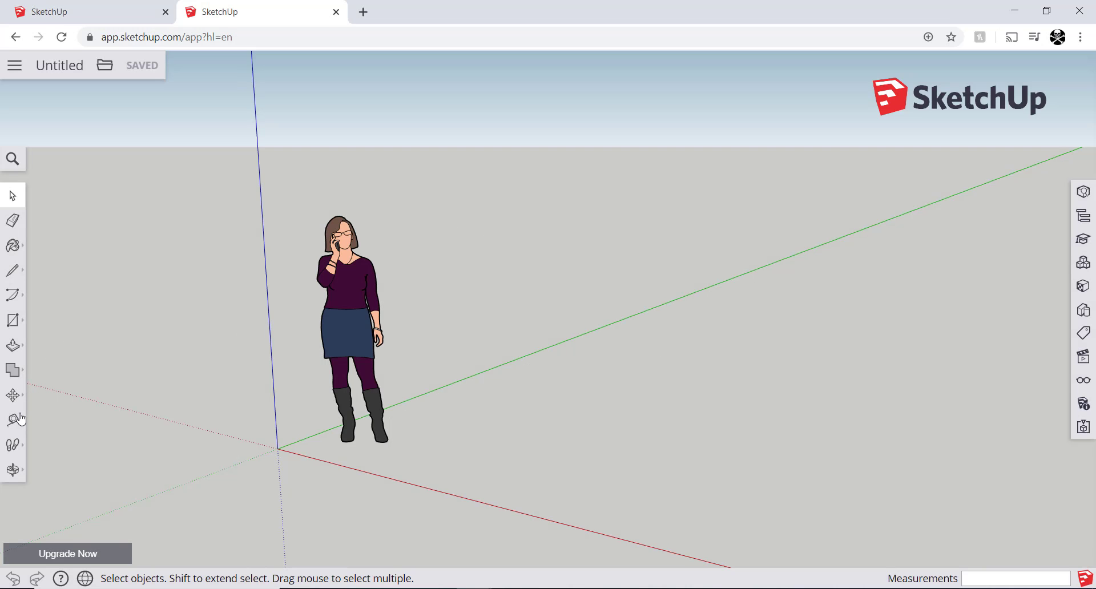
Step: Draw a 50' by 100' rectangle on the ground plane, starting at the origin
click(12, 320)
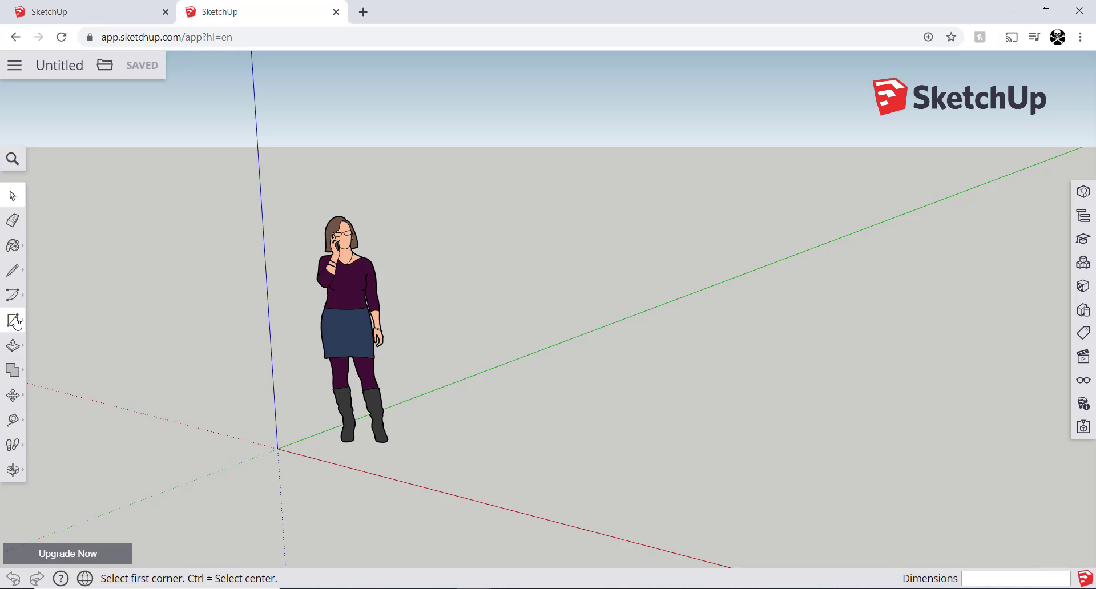
click(277, 449)
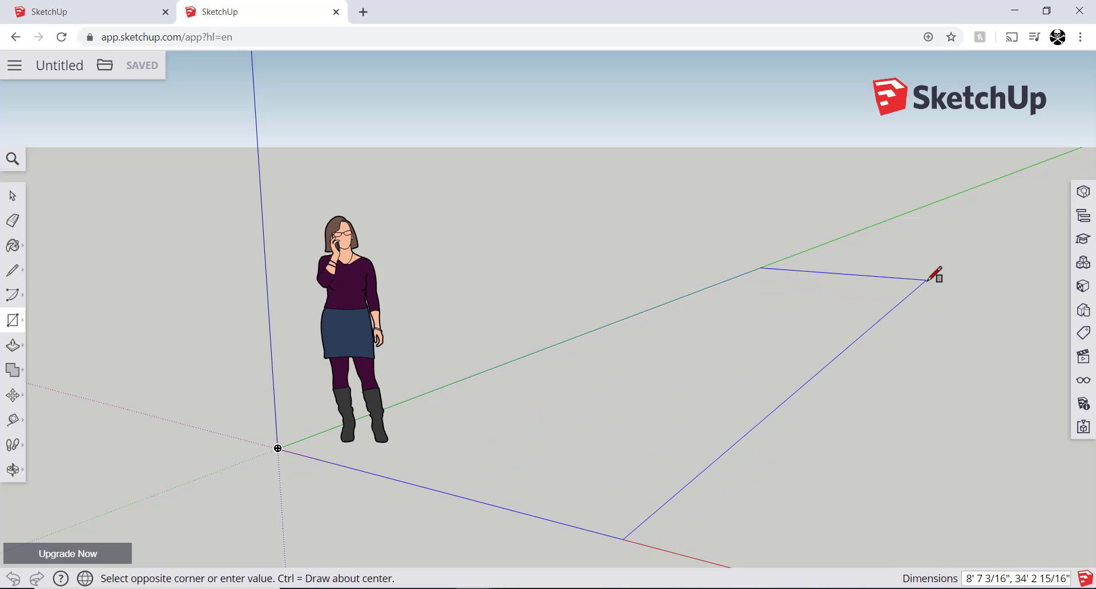
text(50',100)
key(Return)
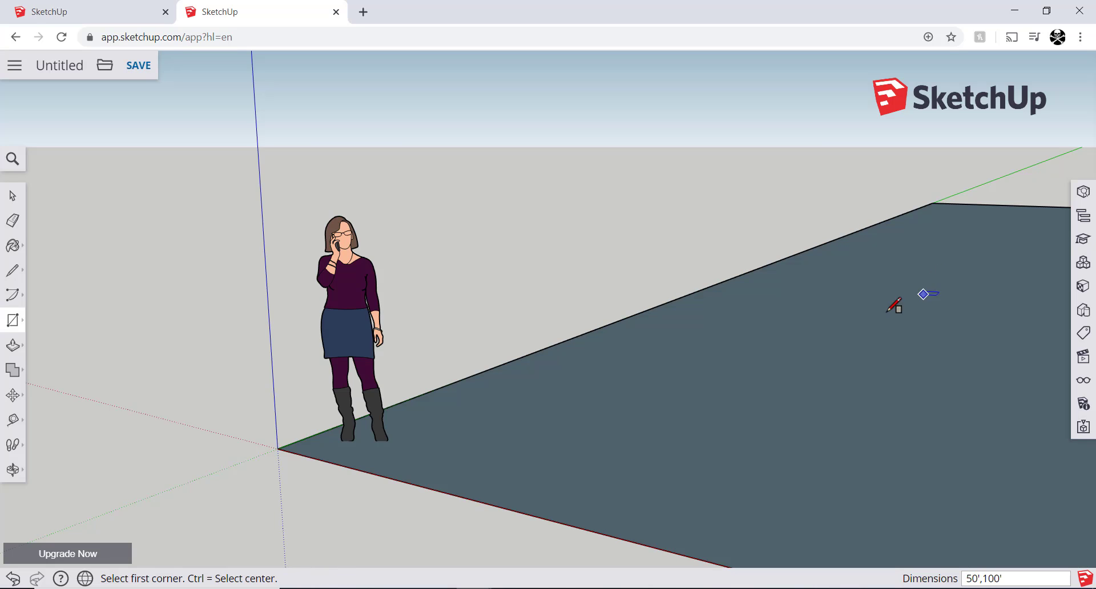
Step: Orbit, pan and zoom out until the whole ground rectangle is framed from above at an angle
scroll(851, 326, down, 4)
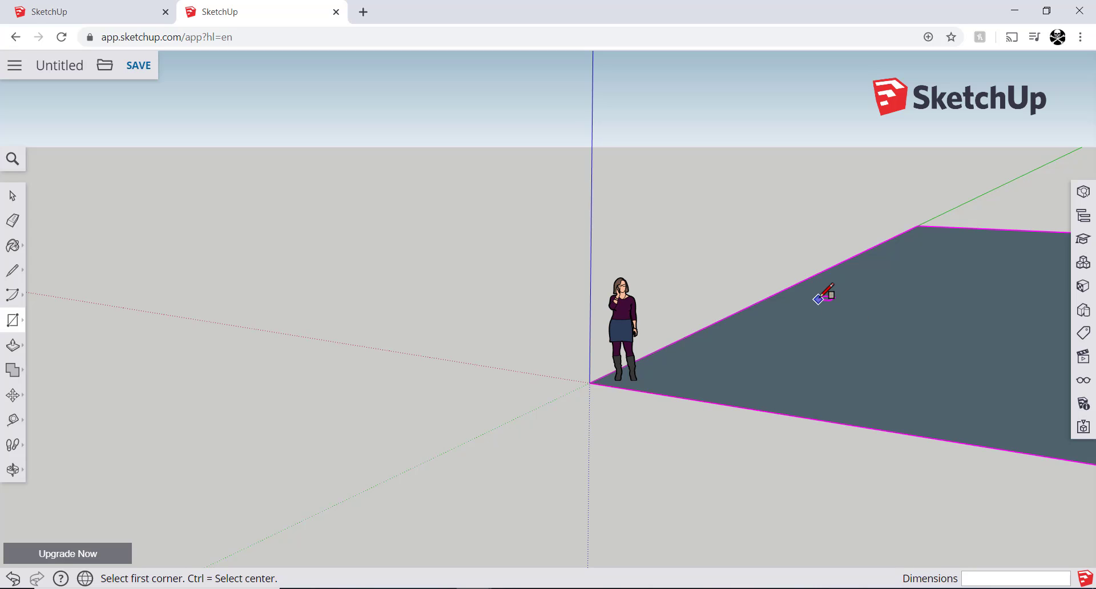
key(o)
drag(786, 321, 810, 326)
middle_drag(809, 325, 386, 308)
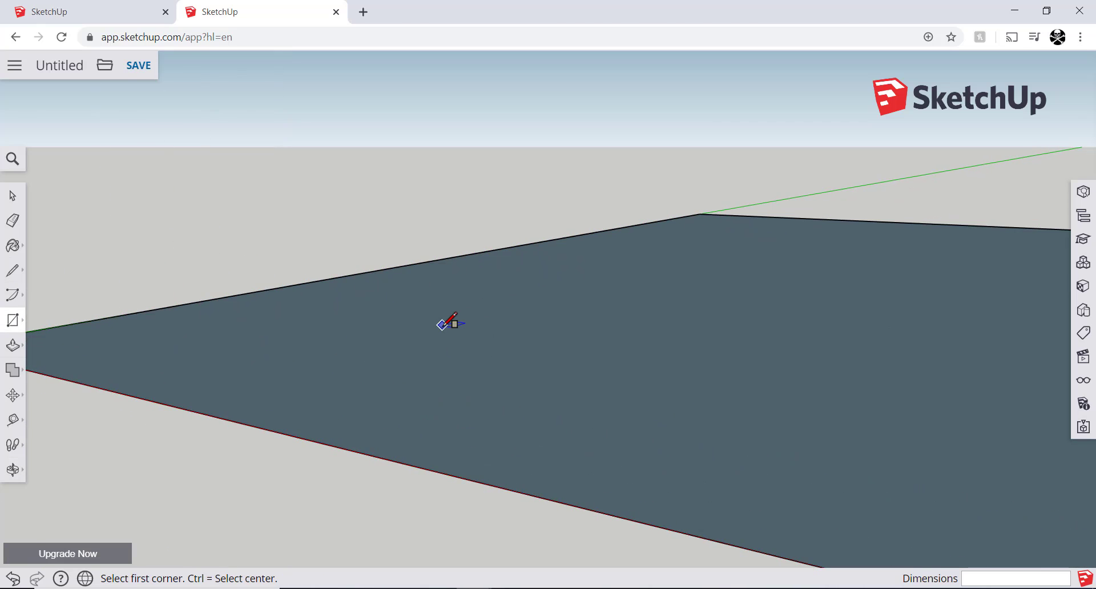
scroll(445, 321, down, 4)
key(o)
mouse_move(482, 296)
mouse_down()
mouse_move(447, 335)
mouse_move(443, 326)
mouse_up()
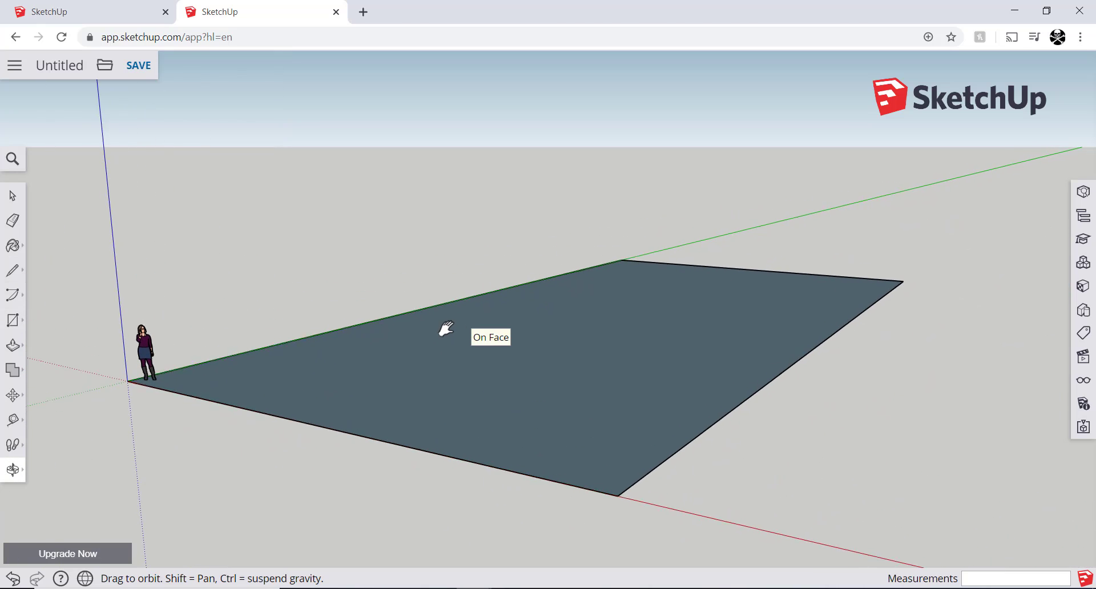
key(r)
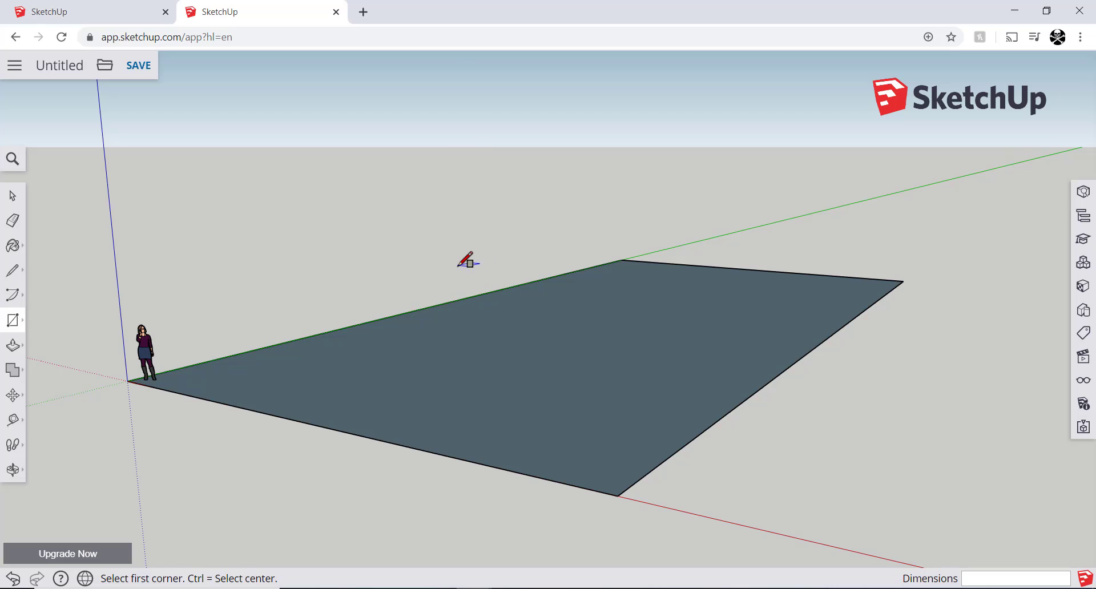
key(o)
drag(448, 265, 428, 340)
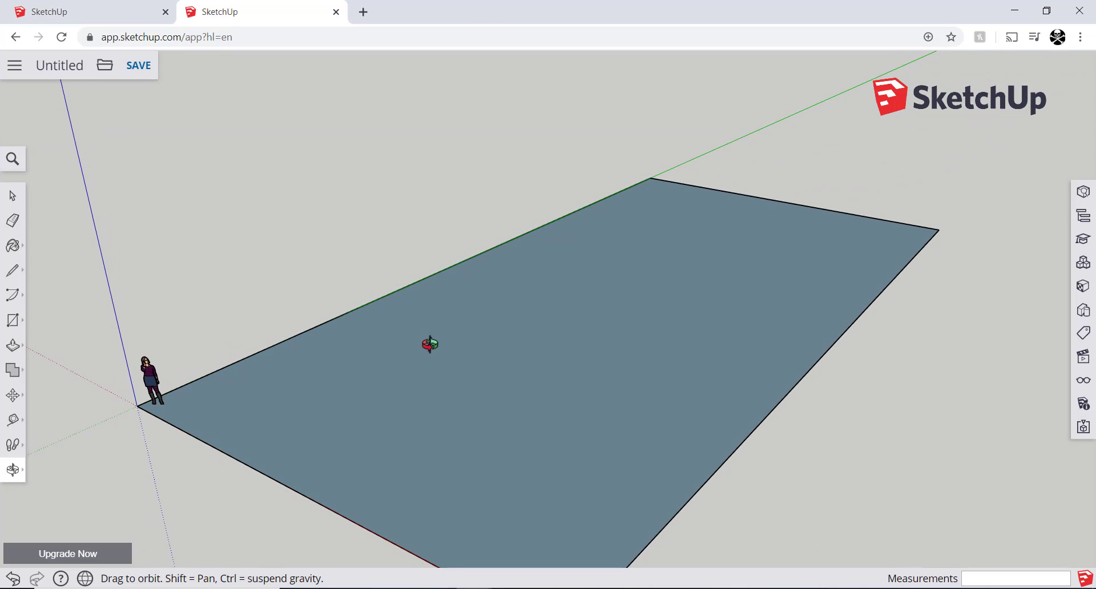
key(r)
scroll(482, 417, down, 3)
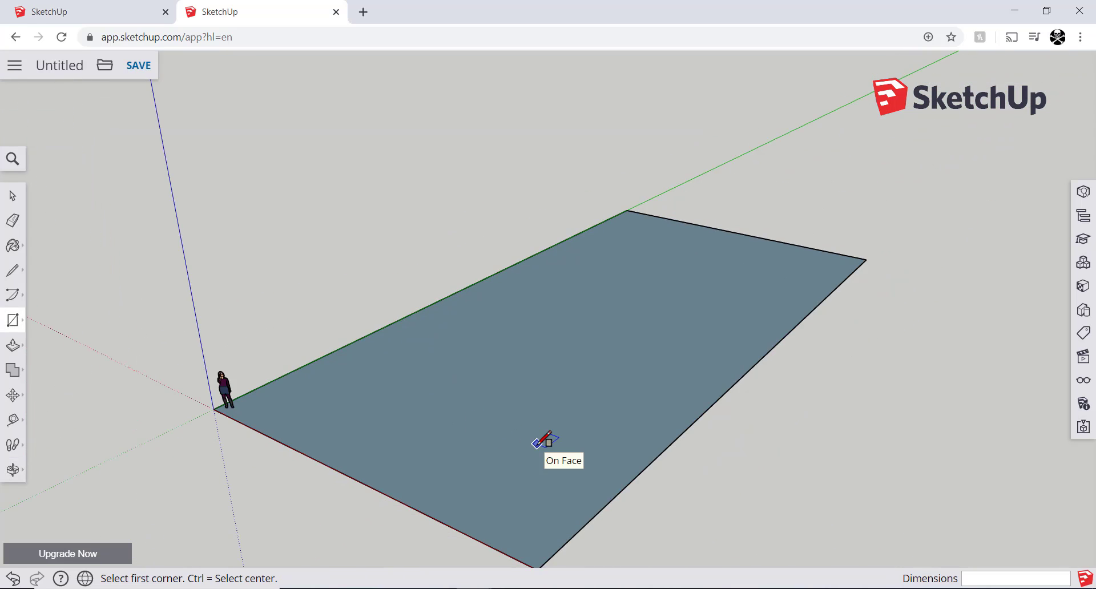
middle_drag(548, 448, 518, 377)
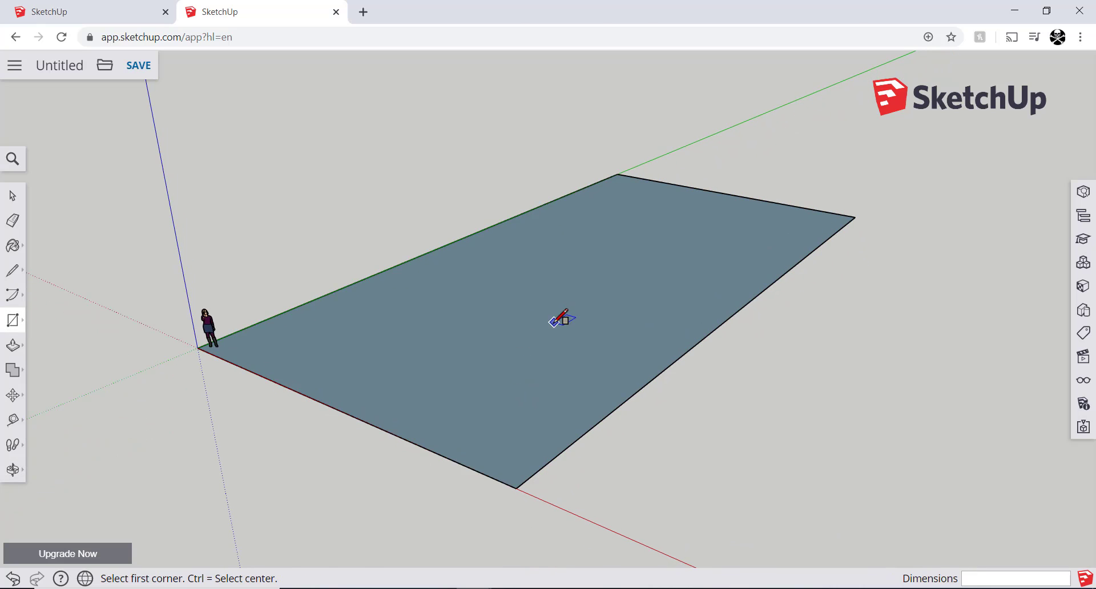
Step: Switch to the YouTube tutorial, watch up to the Zoom Extents part, pause it and return to SketchUp
key(alt+Tab)
click(512, 307)
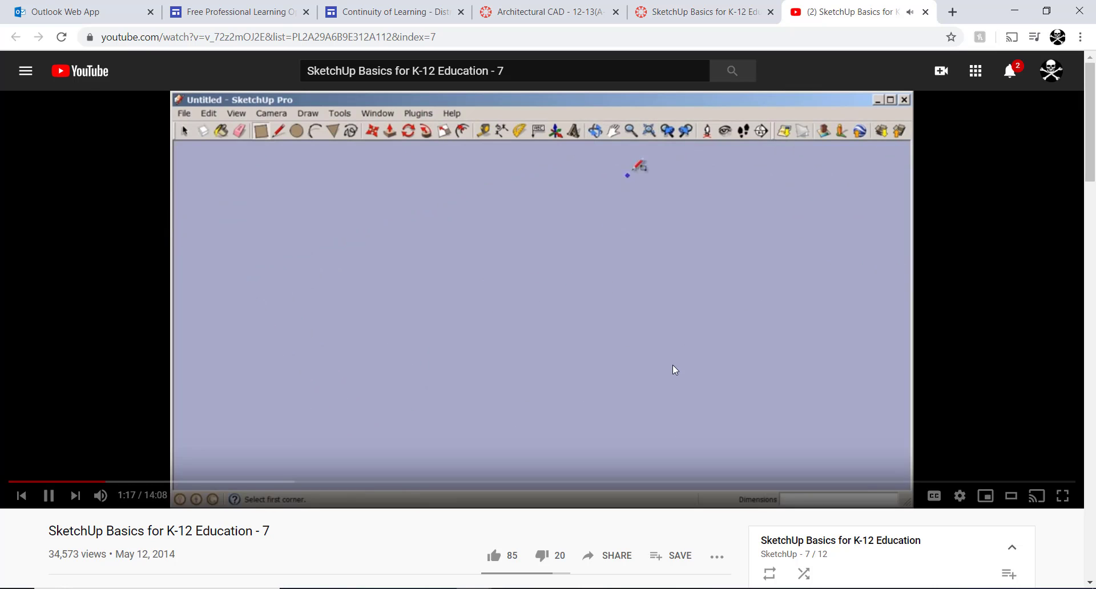
click(678, 352)
key(alt+Tab)
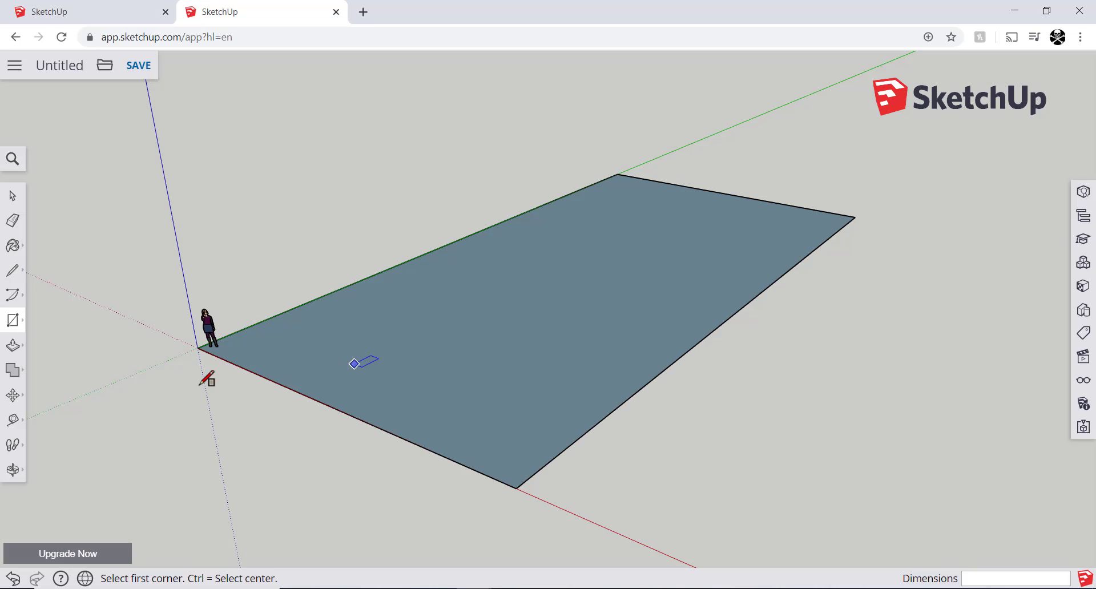
Step: Fit the whole model in view with Zoom Extents and reposition the view around the rectangle
click(13, 474)
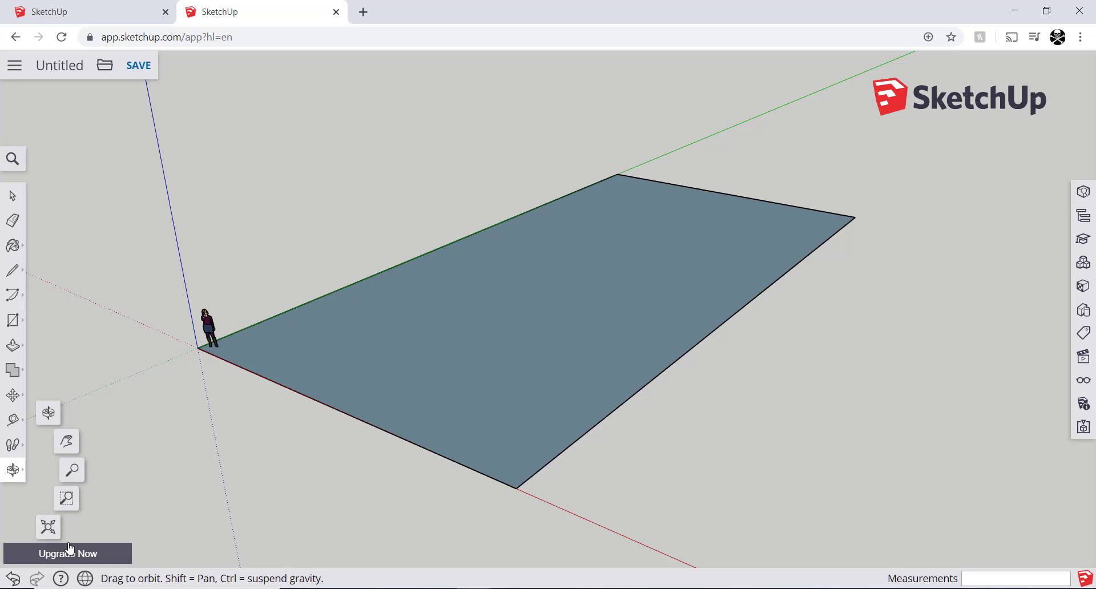
click(49, 529)
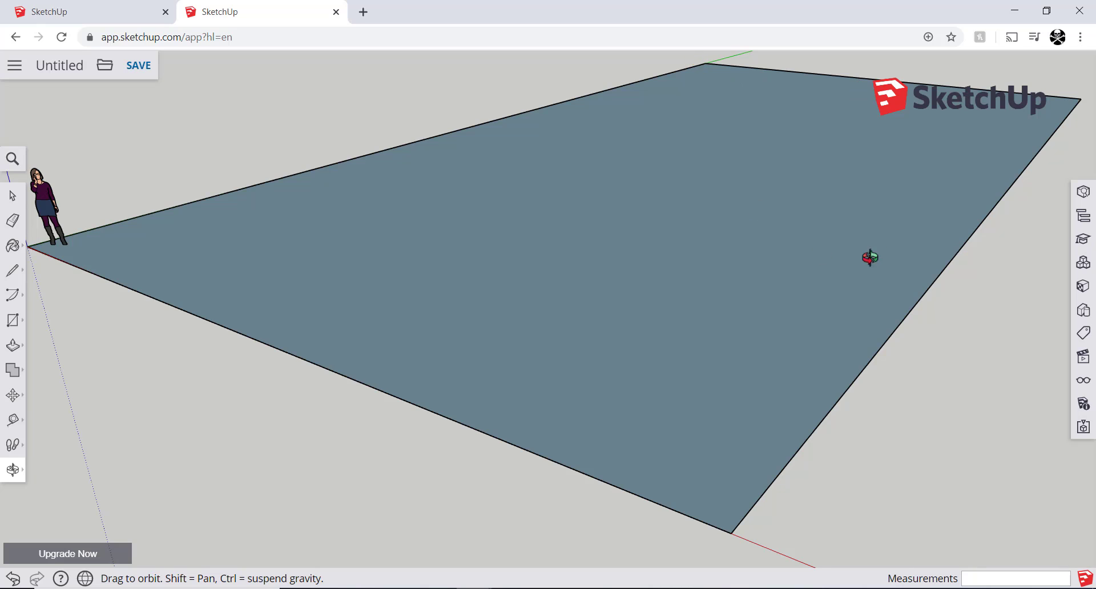
scroll(969, 197, down, 4)
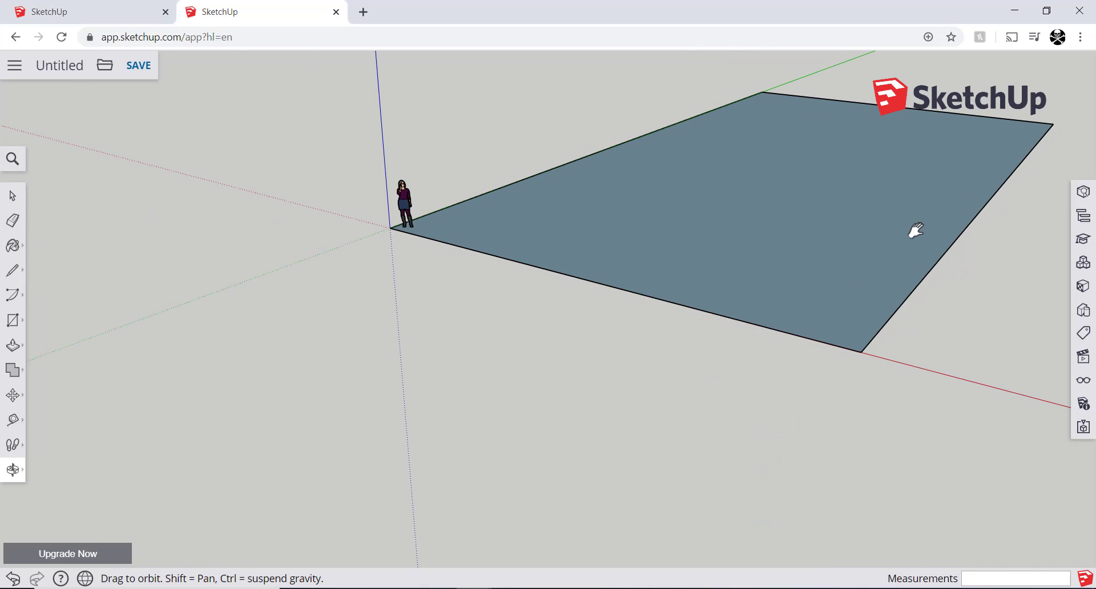
drag(912, 232, 709, 357)
Step: Switch to the YouTube tutorial, watch the part on extruding the rectangle, pause it and return to SketchUp
key(alt+Tab)
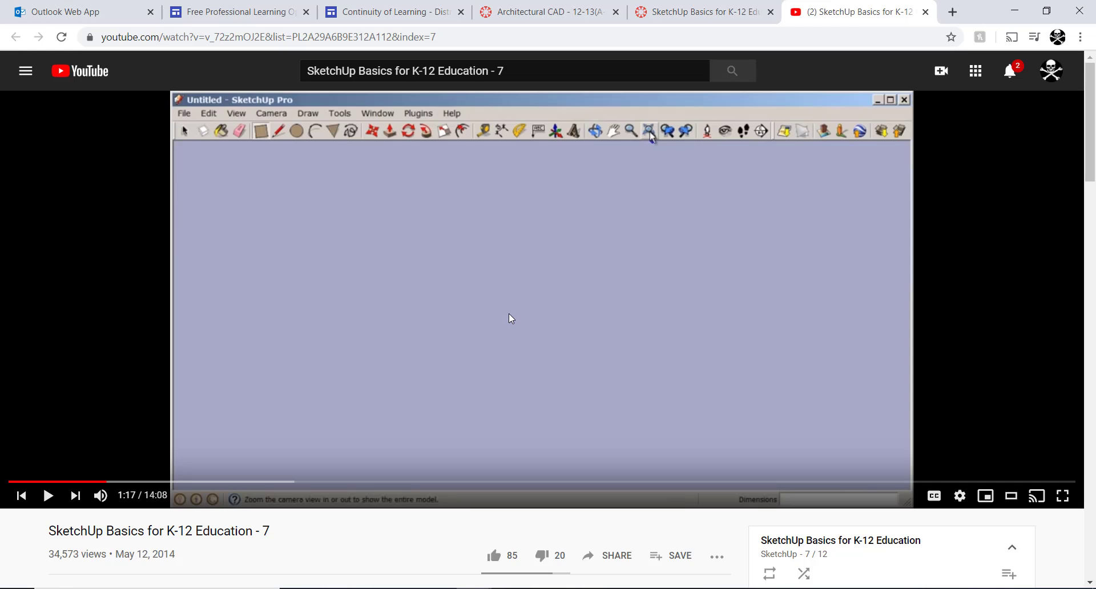
click(503, 306)
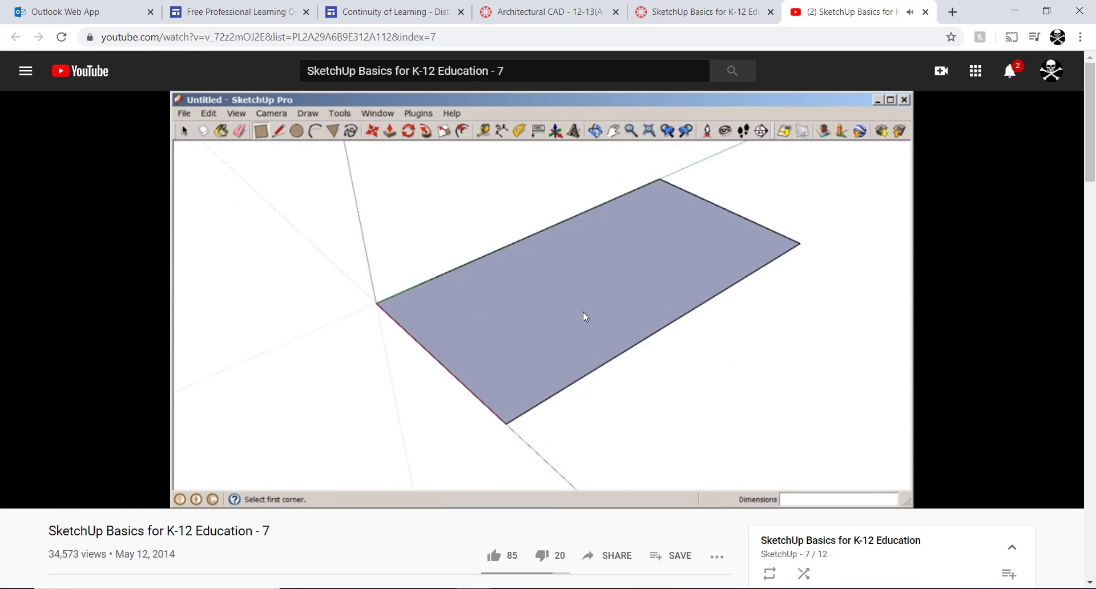
mouse_move(585, 307)
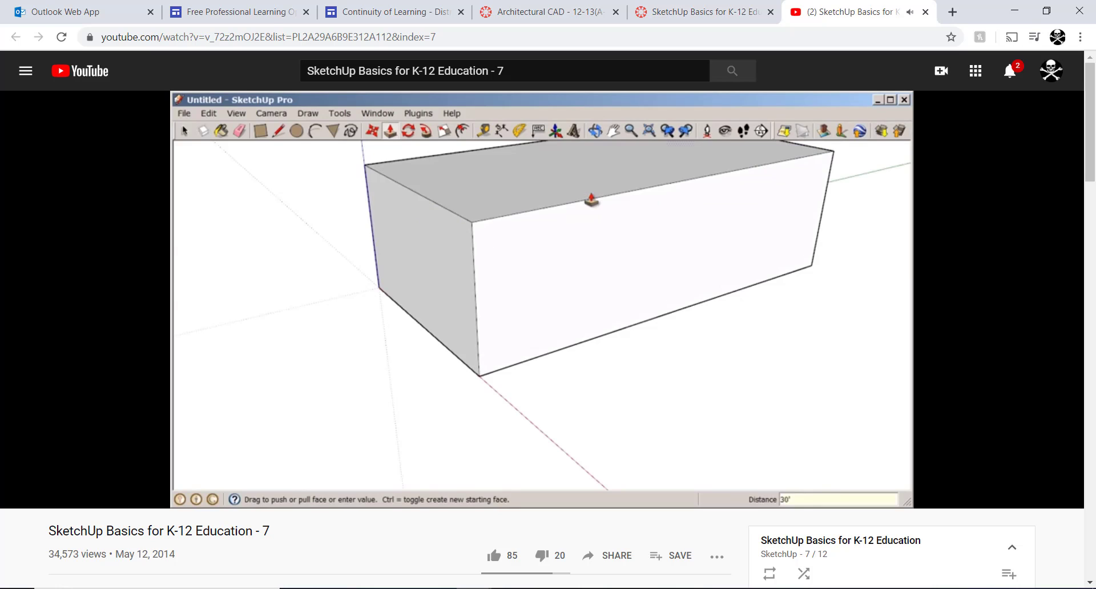
click(586, 311)
key(alt+Tab)
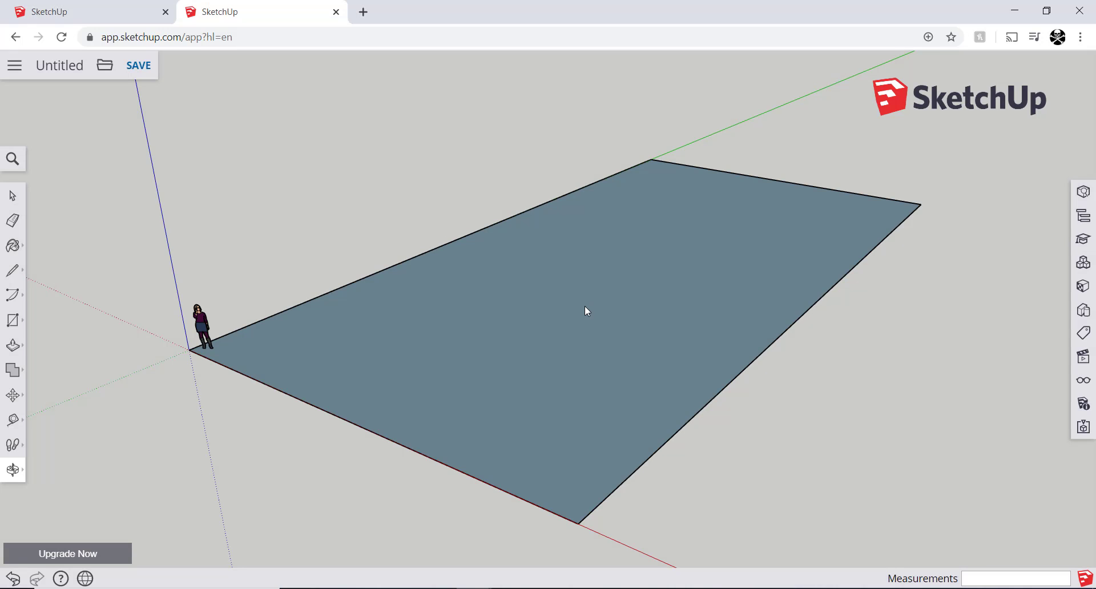
Step: Push/Pull the ground rectangle upward by 30' to form the building block
click(12, 349)
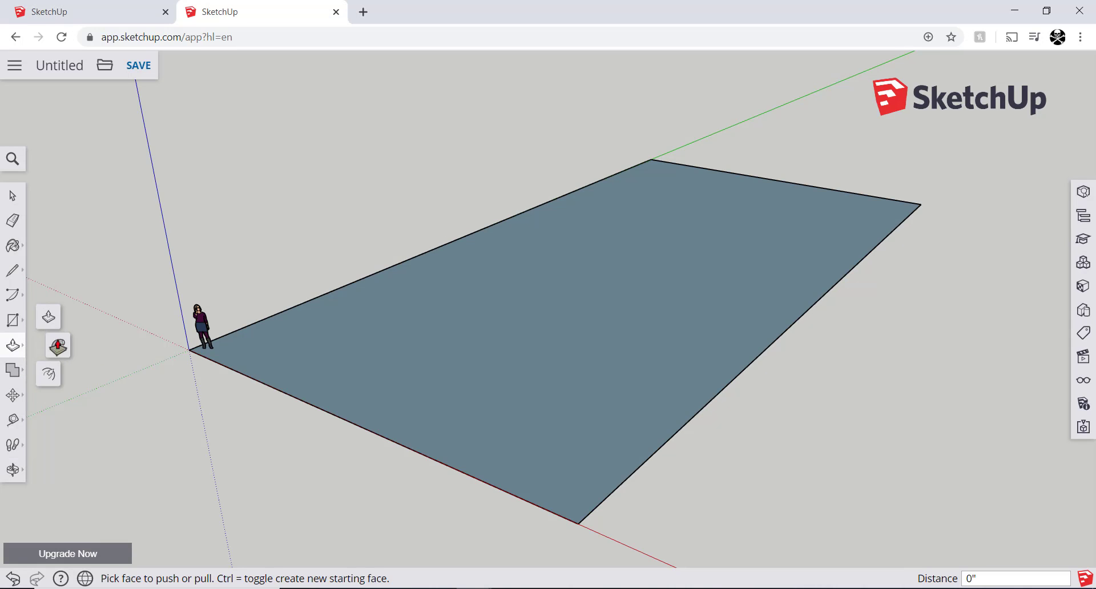
click(549, 333)
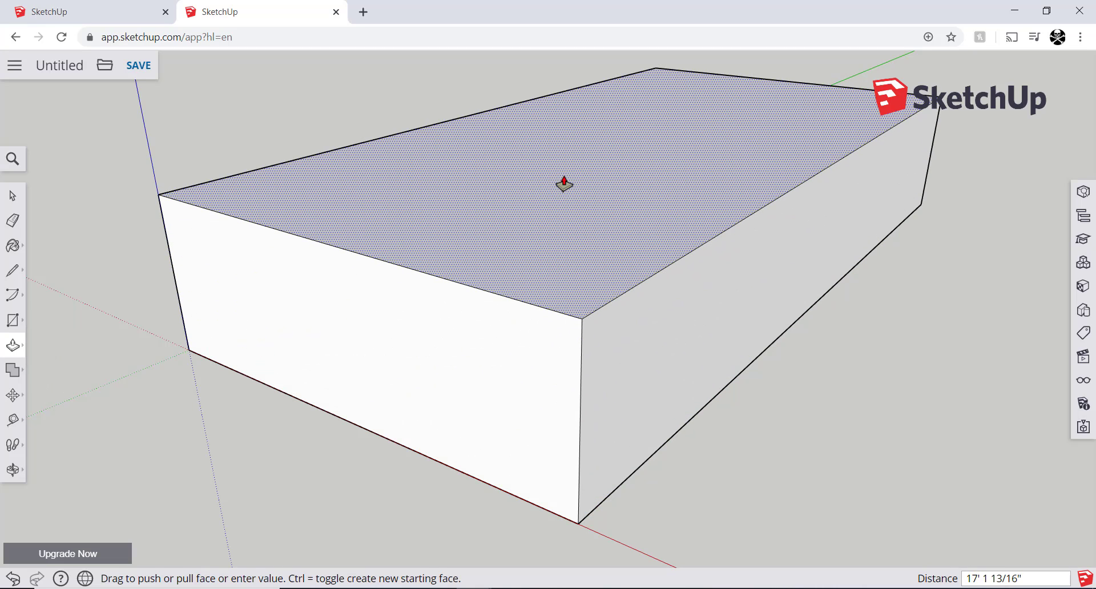
text(30)
key(Return)
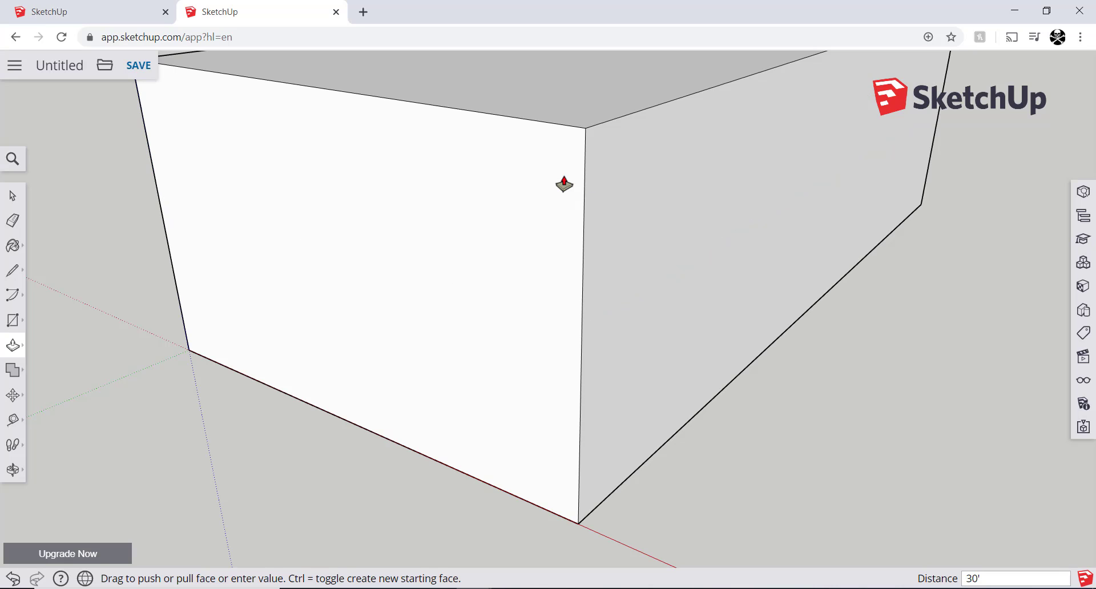
scroll(588, 174, down, 2)
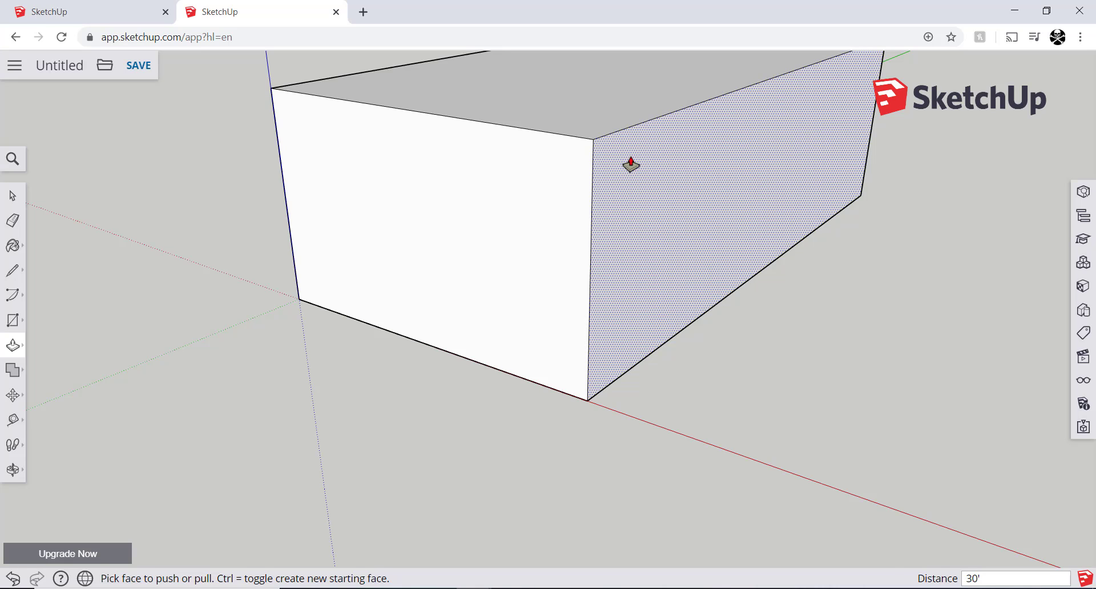
Step: Orbit and zoom out until the whole block and its top face can be examined from above
key(o)
drag(626, 159, 536, 313)
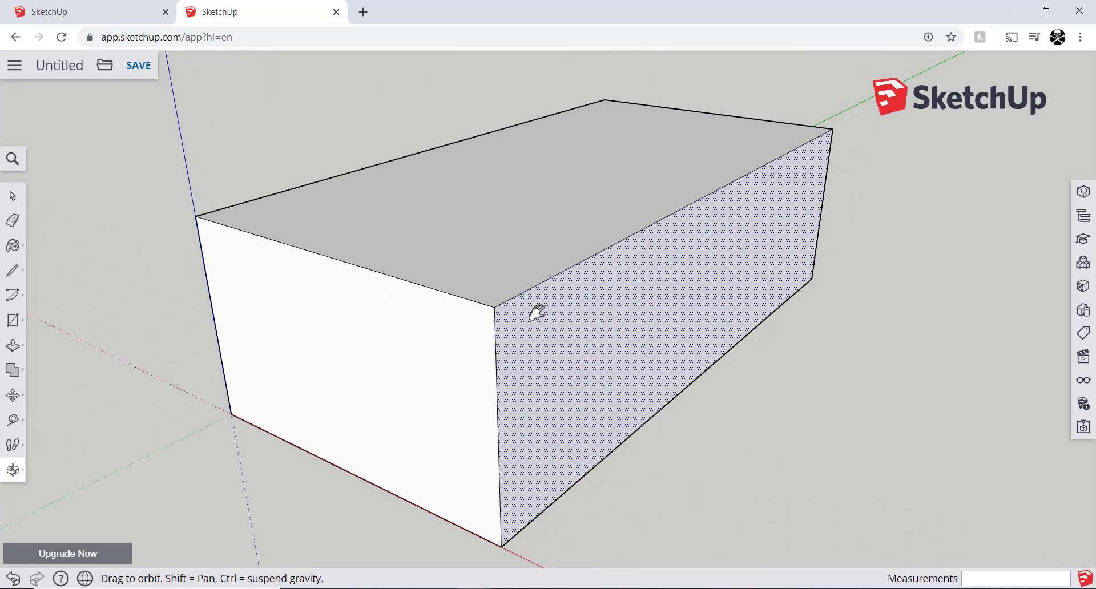
key(p)
scroll(701, 292, down, 2)
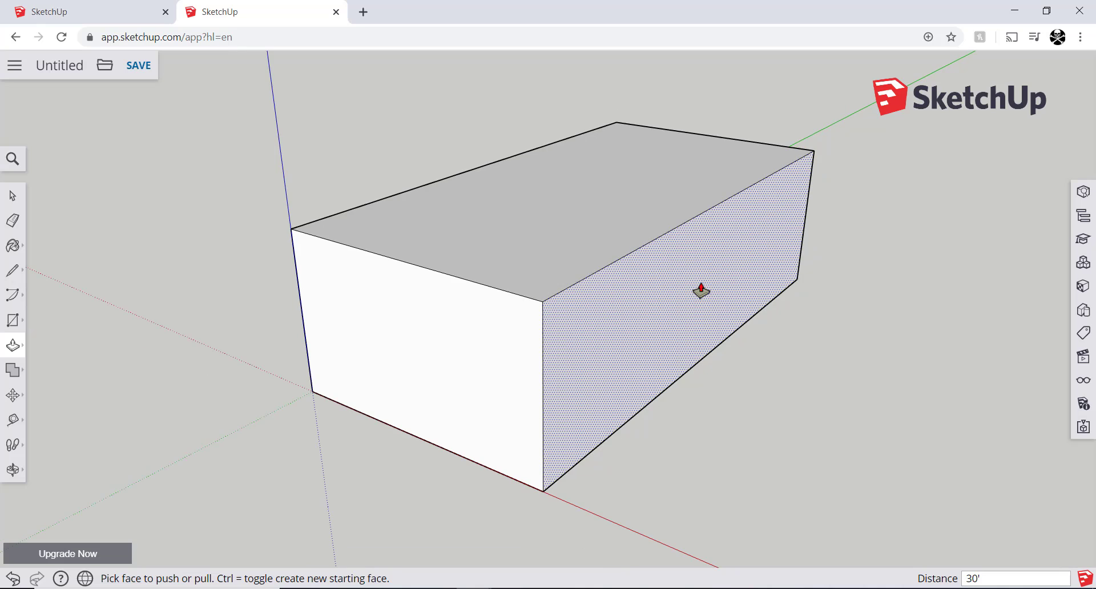
key(o)
drag(701, 292, 653, 299)
key(p)
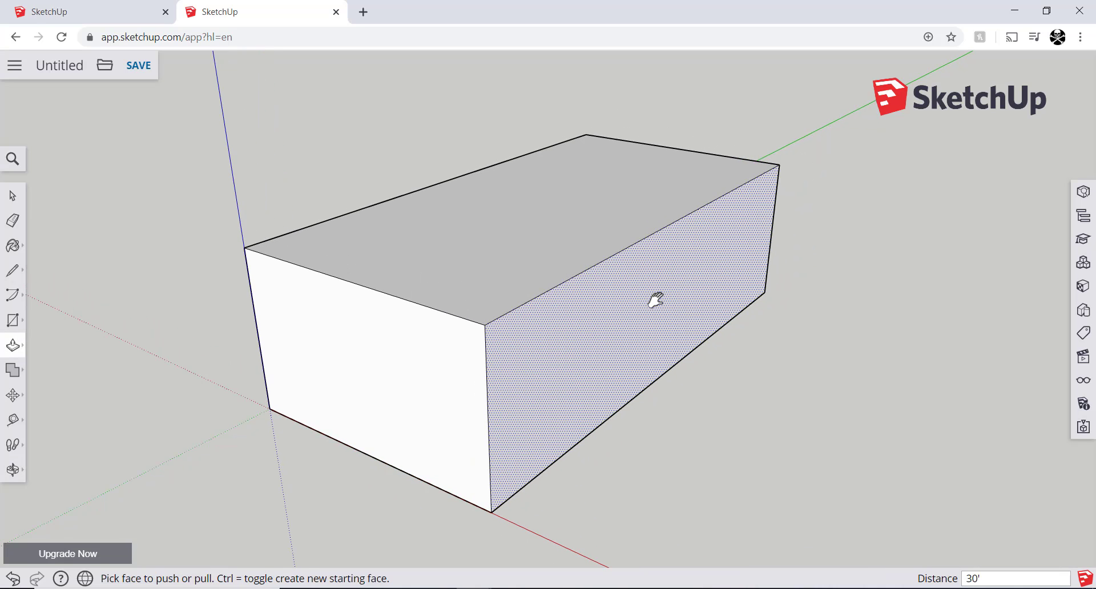
Step: Switch to the YouTube tutorial, watch the part on offsetting the top face, pause it and return to SketchUp
key(alt+Tab)
click(660, 305)
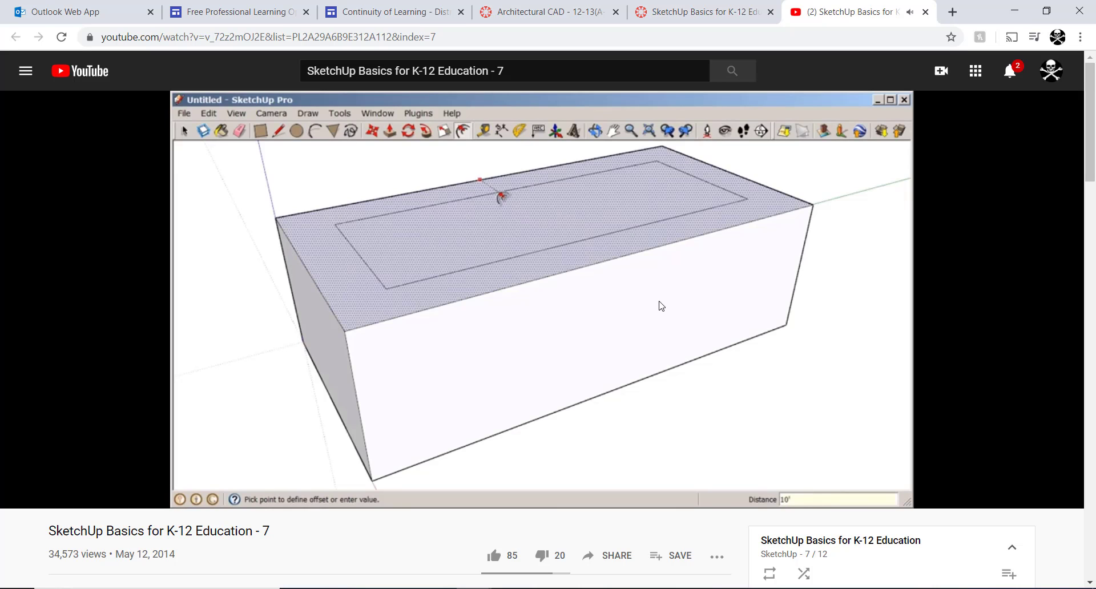
click(611, 286)
key(alt+Tab)
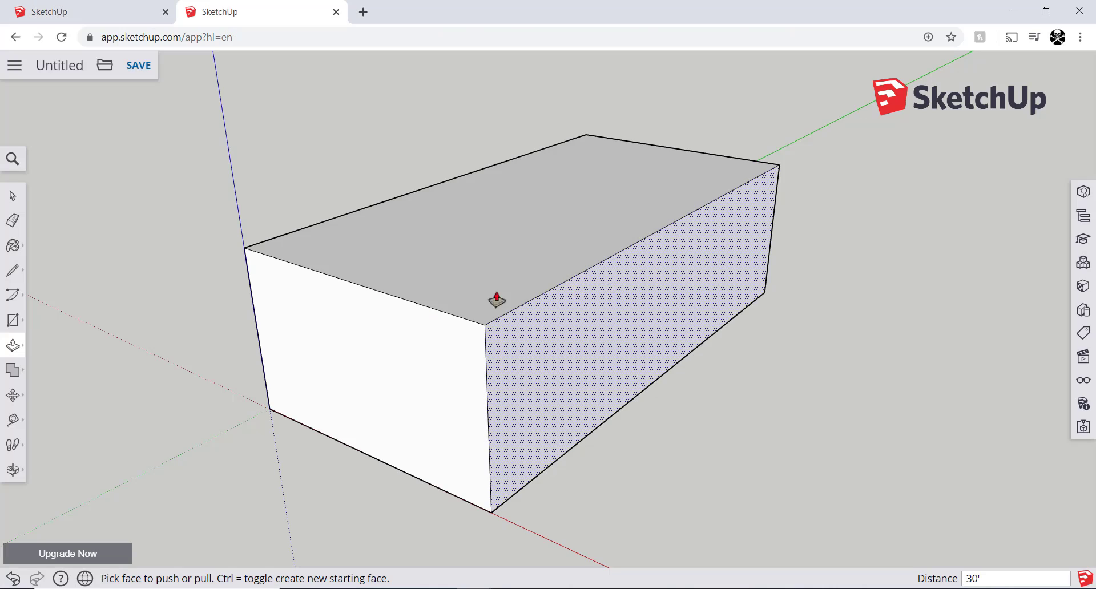
Step: Offset the edges of the block's top face inward by 10'
click(18, 346)
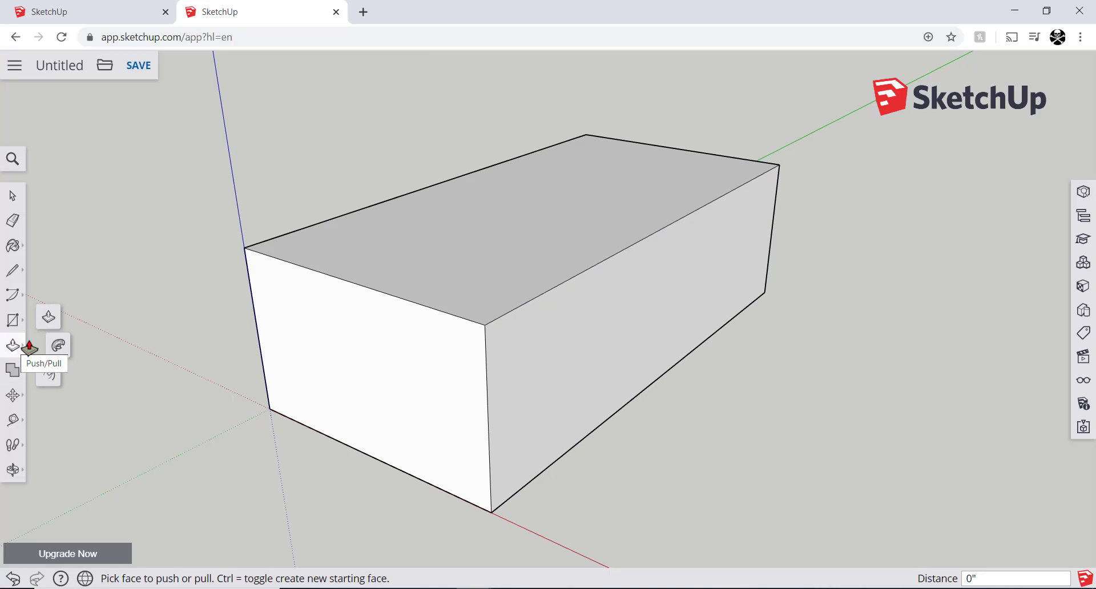
click(48, 377)
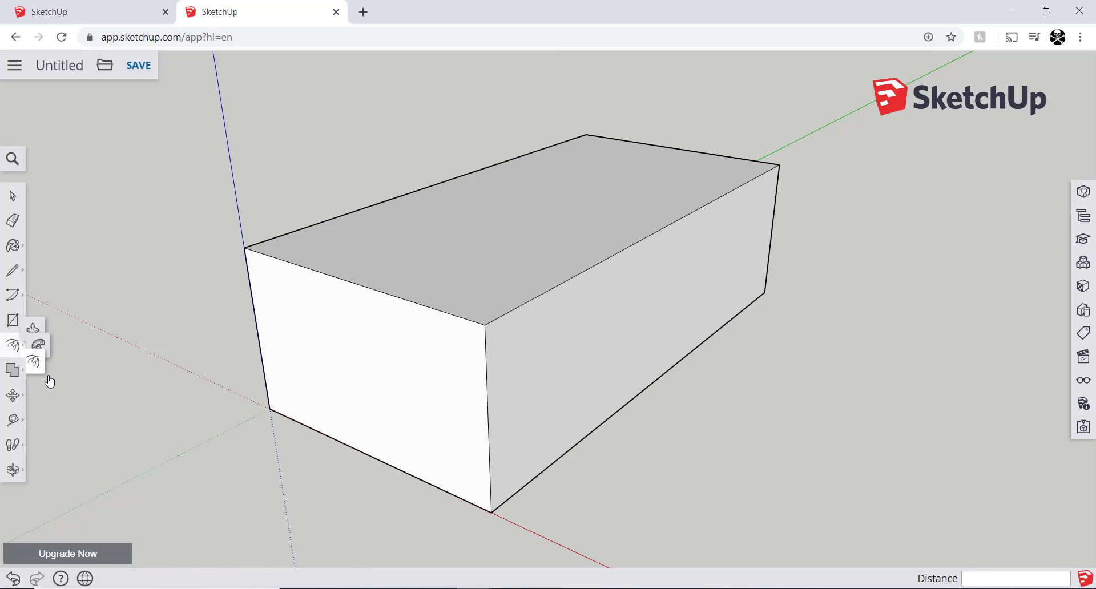
click(495, 227)
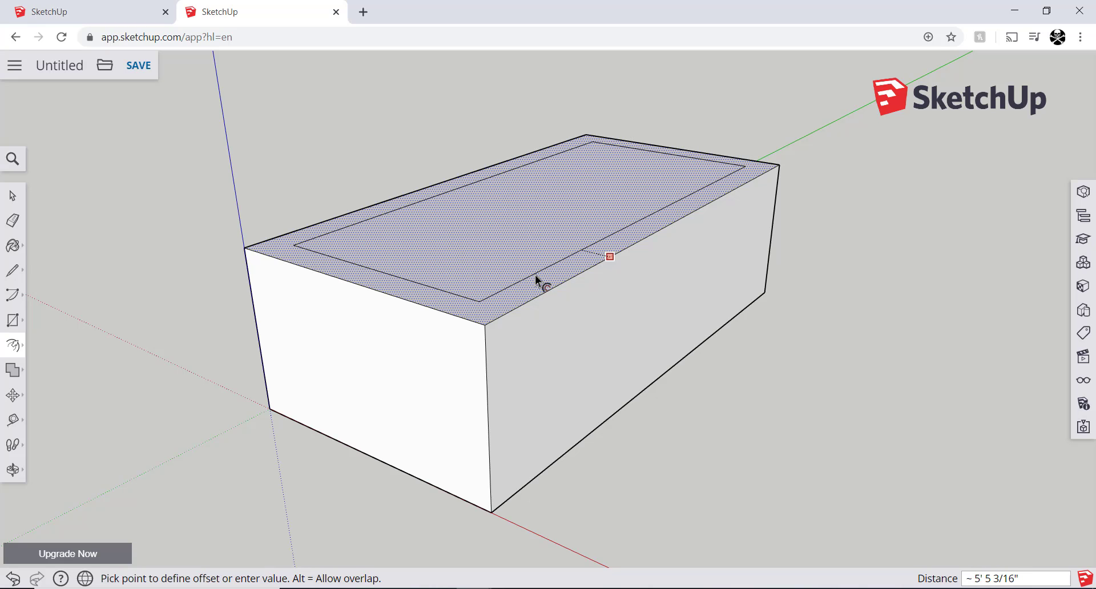
key(alt+Tab)
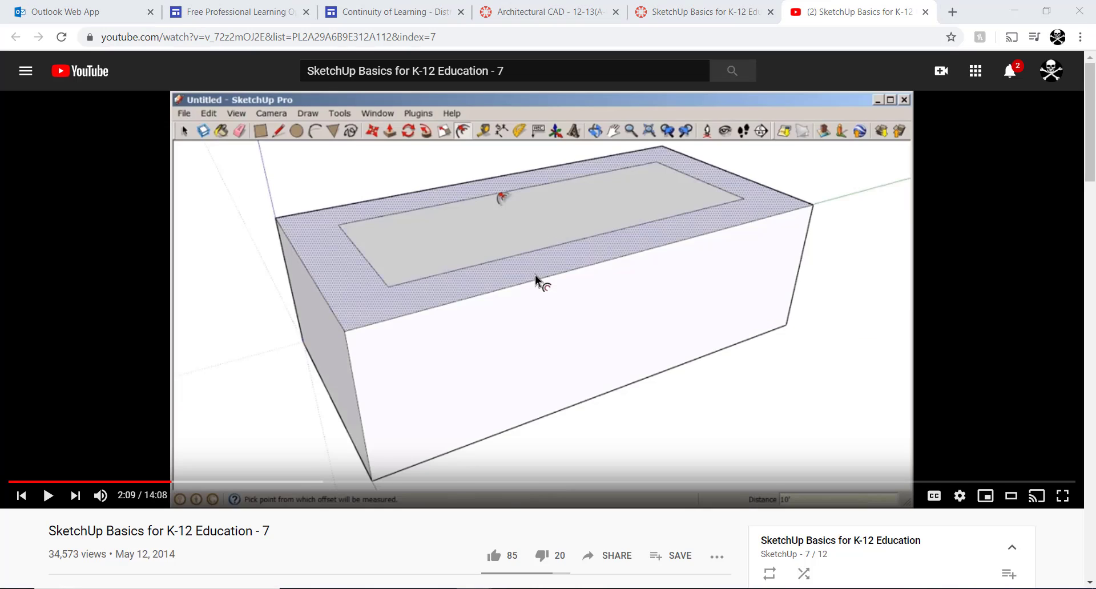
key(alt+Tab)
text(1)
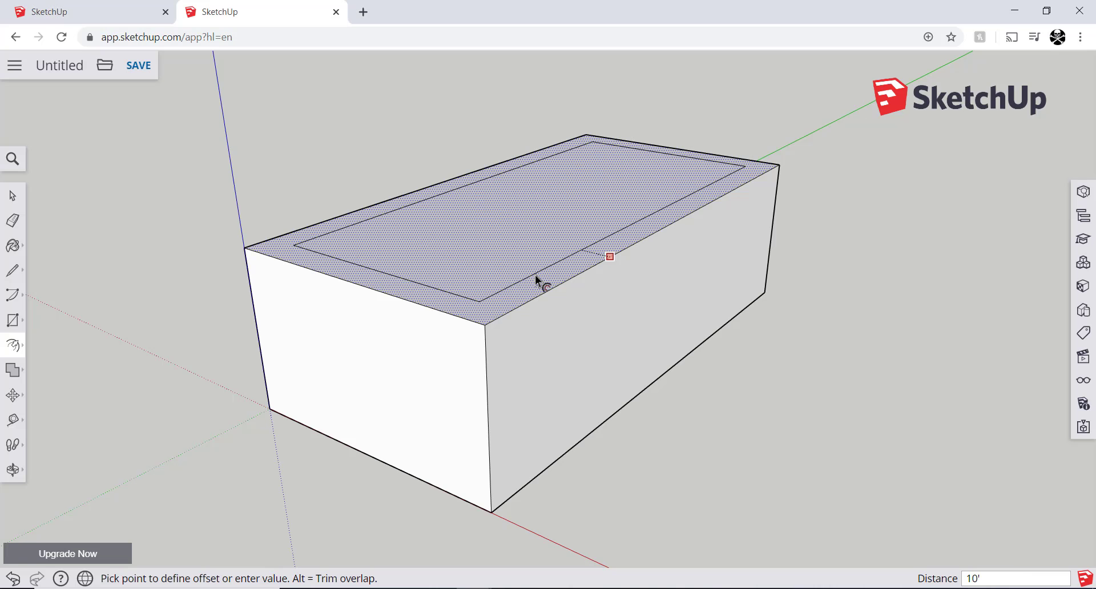
text(0')
key(Return)
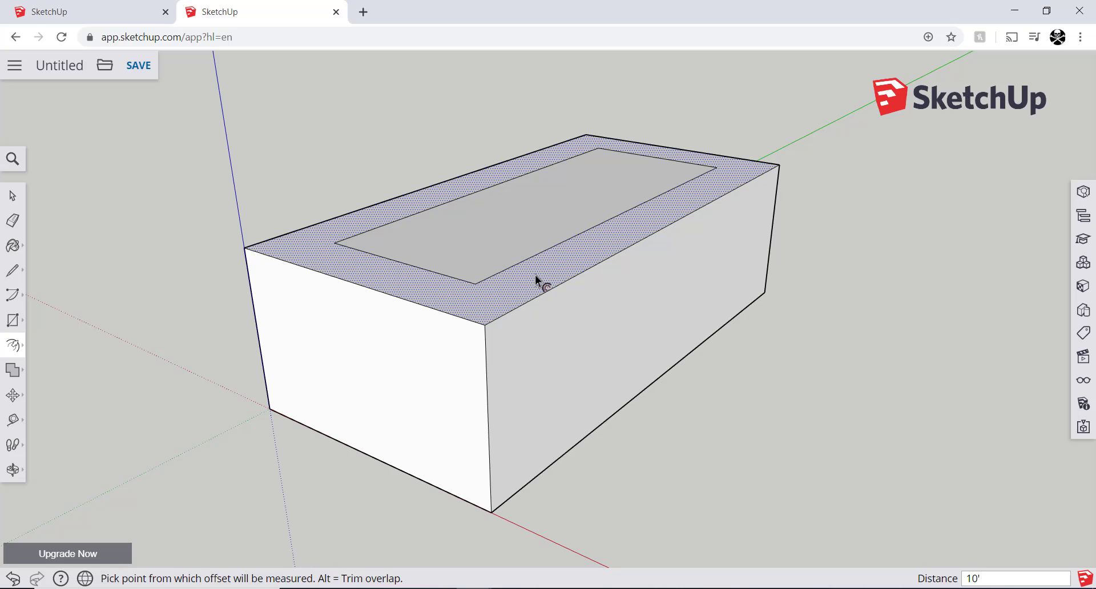
mouse_move(536, 275)
middle_down()
mouse_move(472, 326)
mouse_move(470, 367)
middle_up()
Step: Switch to the YouTube tutorial, watch the part on moving the inner roof face upward, pause it and return to SketchUp
key(alt+Tab)
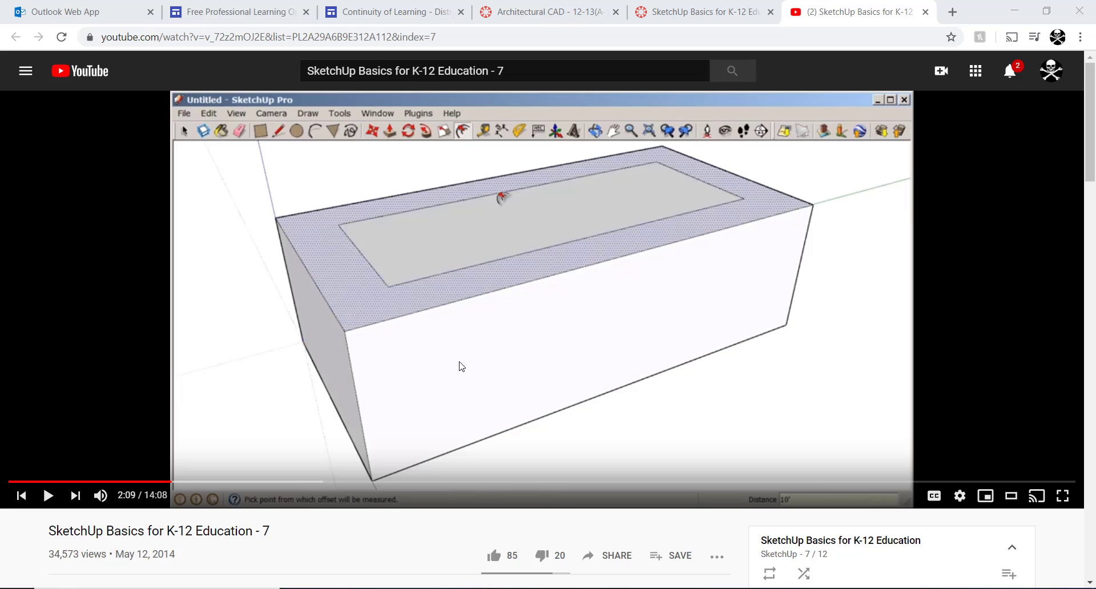
click(474, 361)
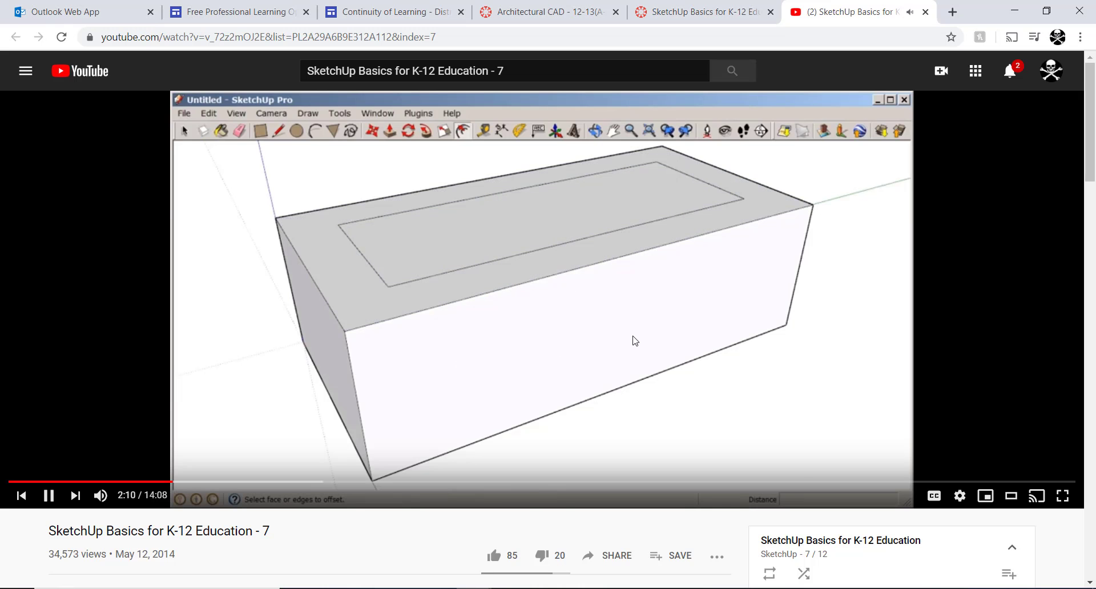
key(alt+Tab)
key(alt+Tab)
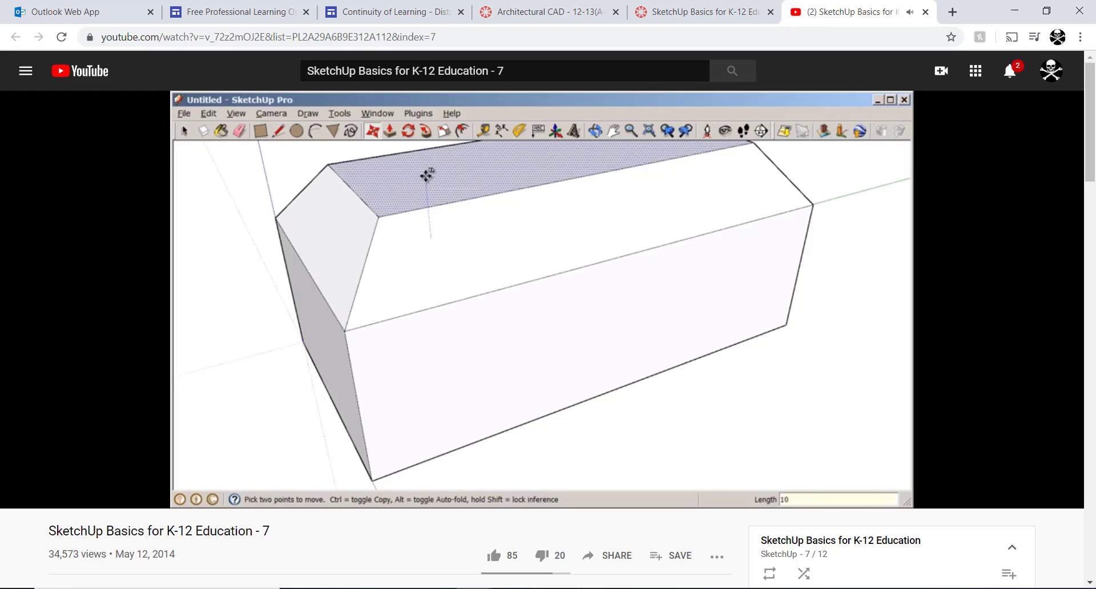
click(691, 350)
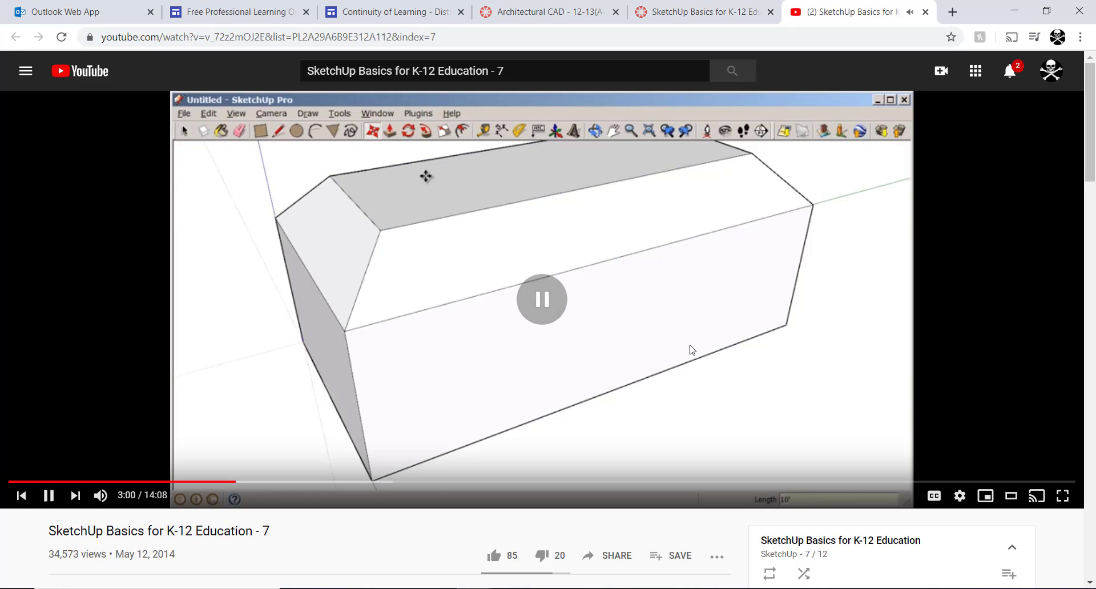
key(alt+Tab)
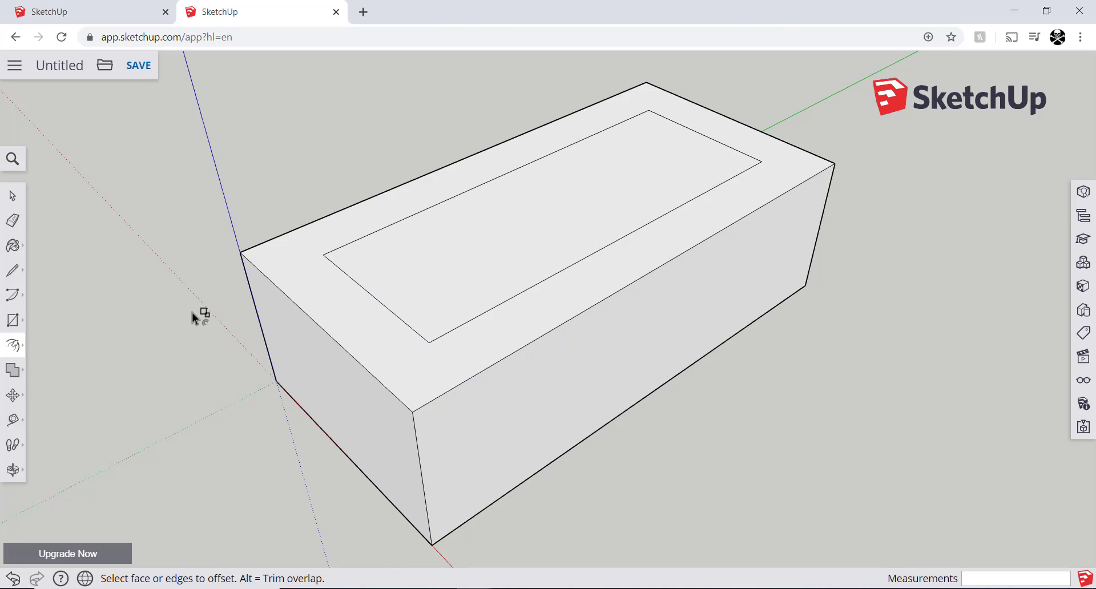
Step: Move the inner top face up 10' along the blue axis to form the sloped roof sides
click(12, 396)
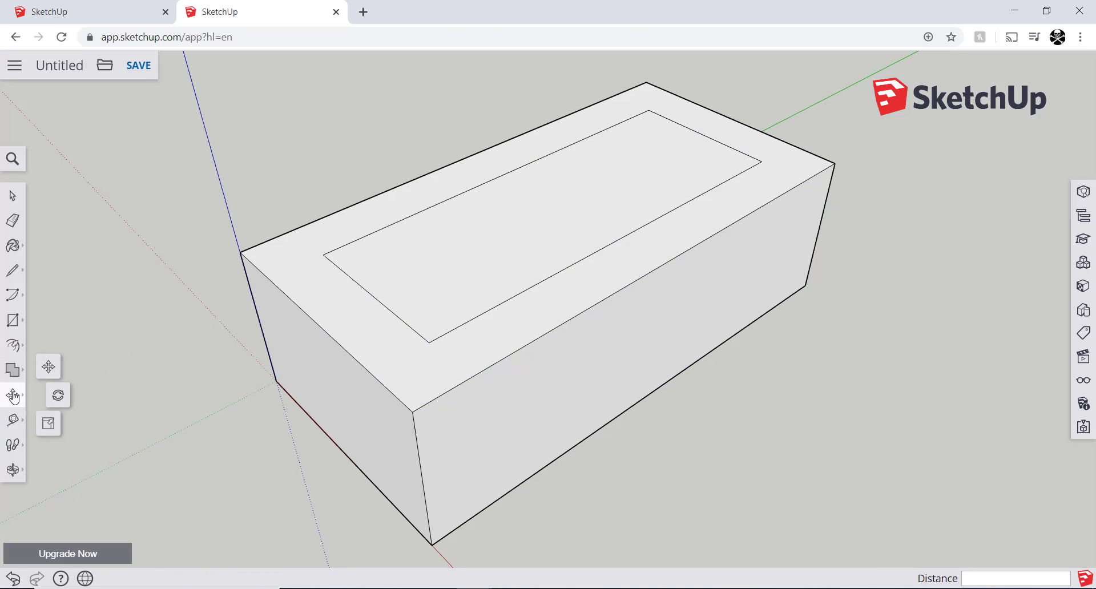
click(524, 227)
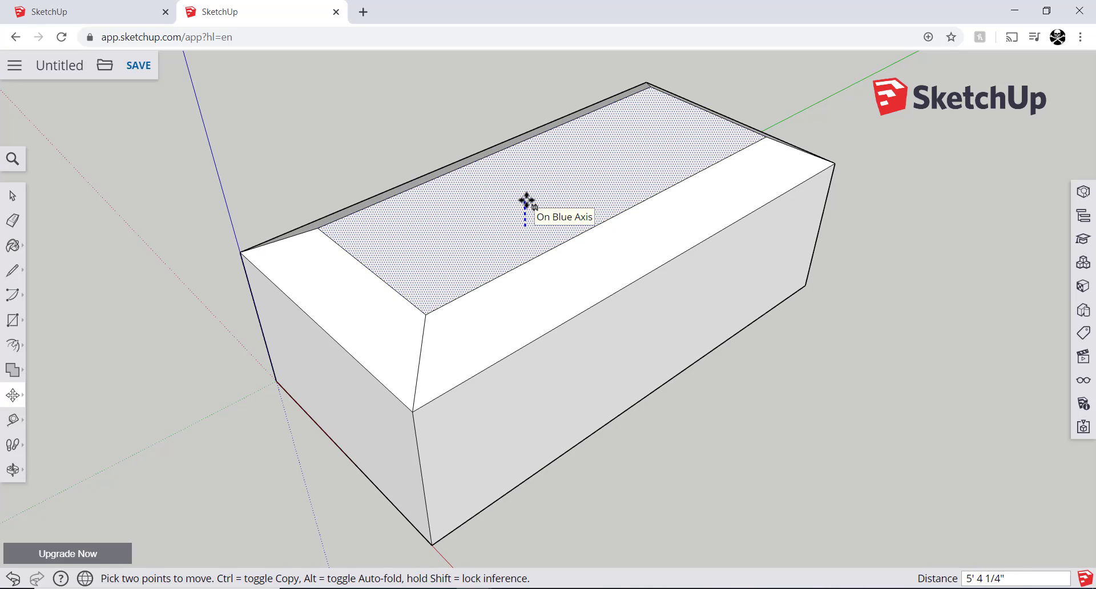
text(10)
key(Return)
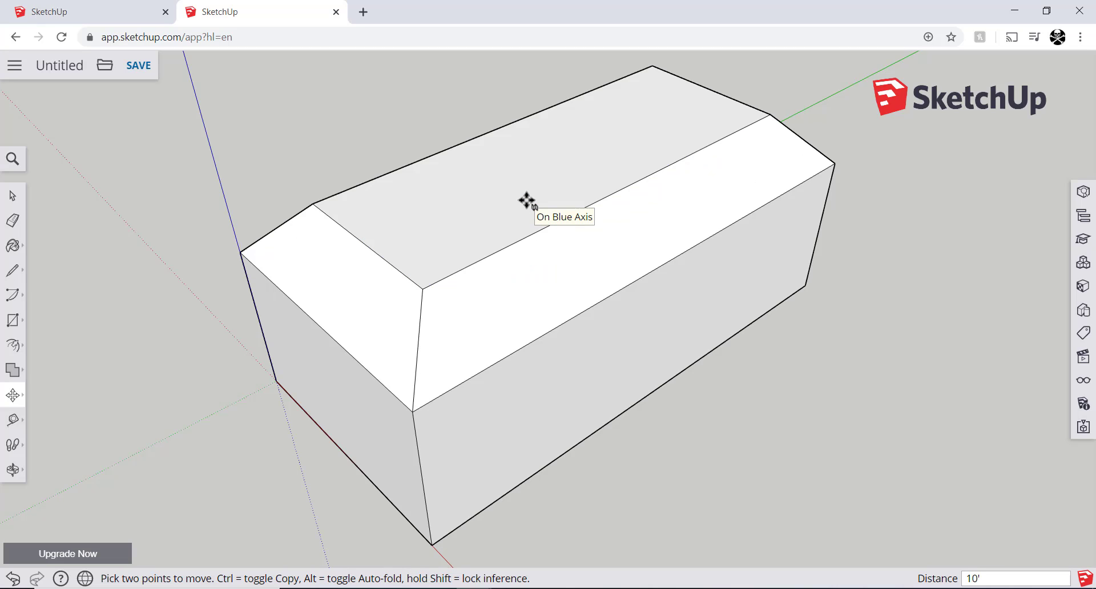
middle_drag(527, 200, 486, 177)
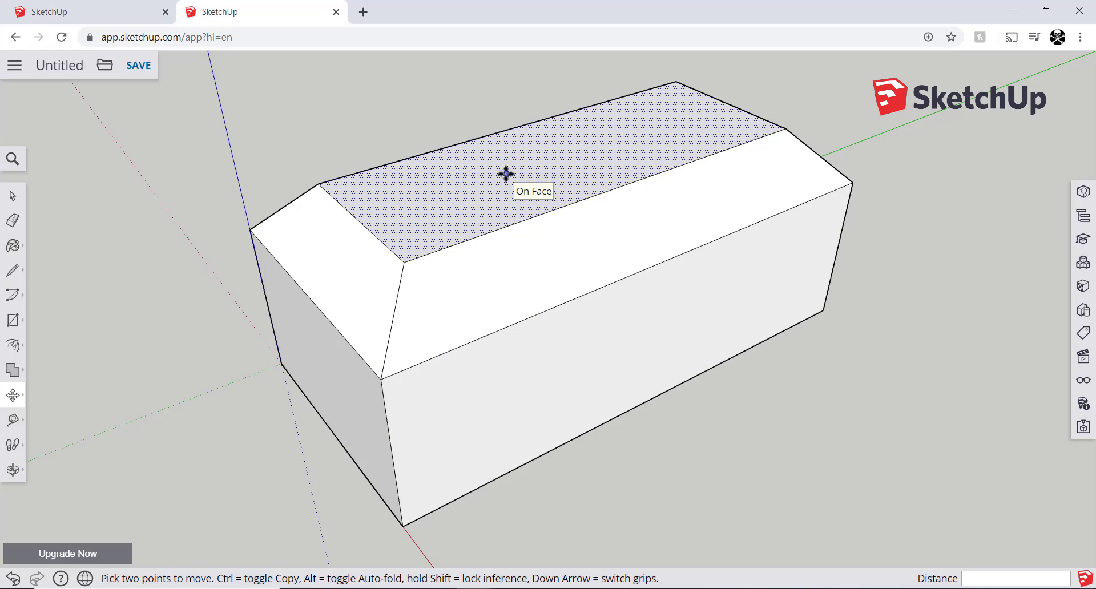
Step: Switch to the YouTube tutorial, watch the part on offsetting the raised roof face, pause it and return to SketchUp
key(alt+Tab)
click(513, 244)
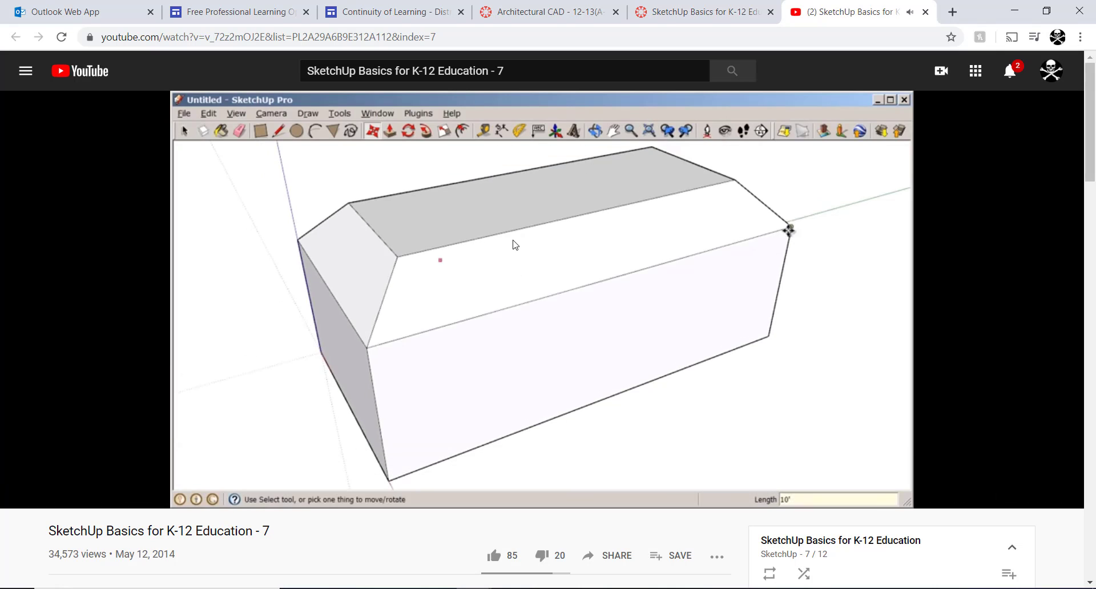
mouse_move(736, 286)
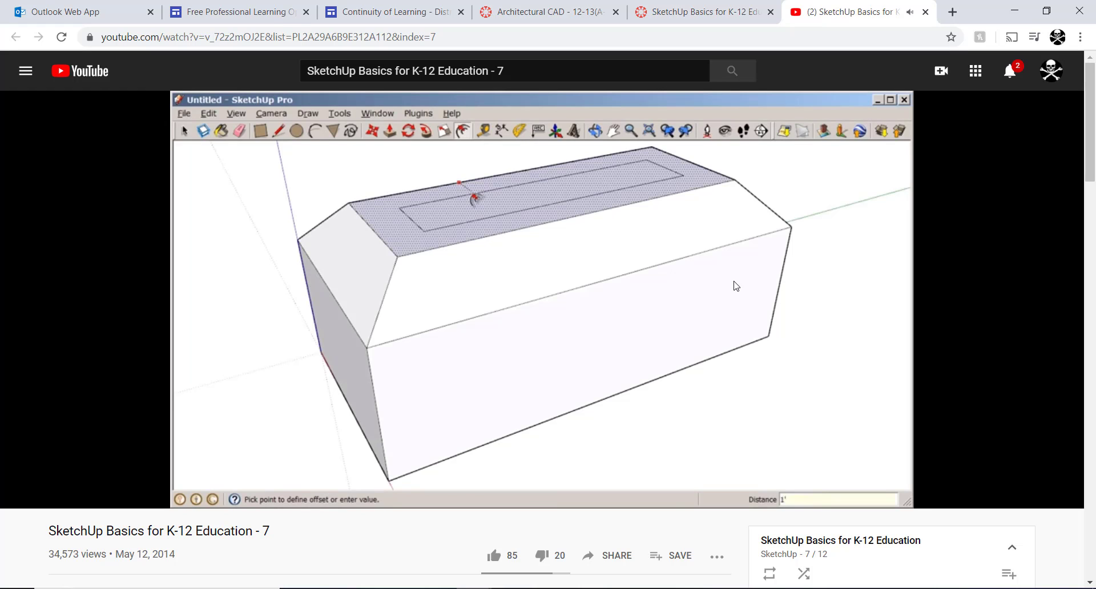
click(717, 264)
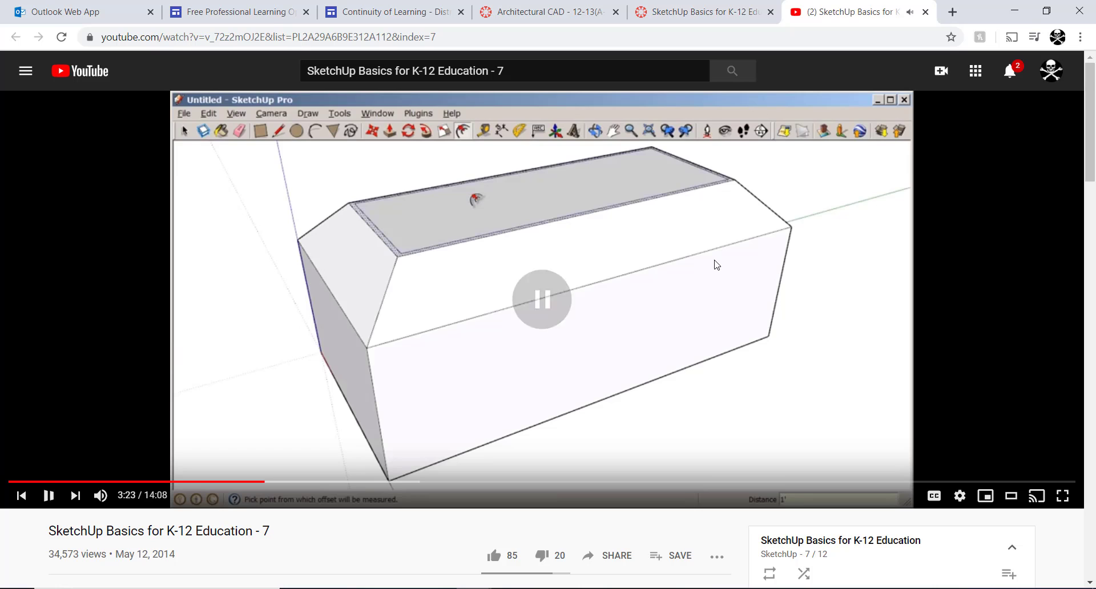
key(alt+Tab)
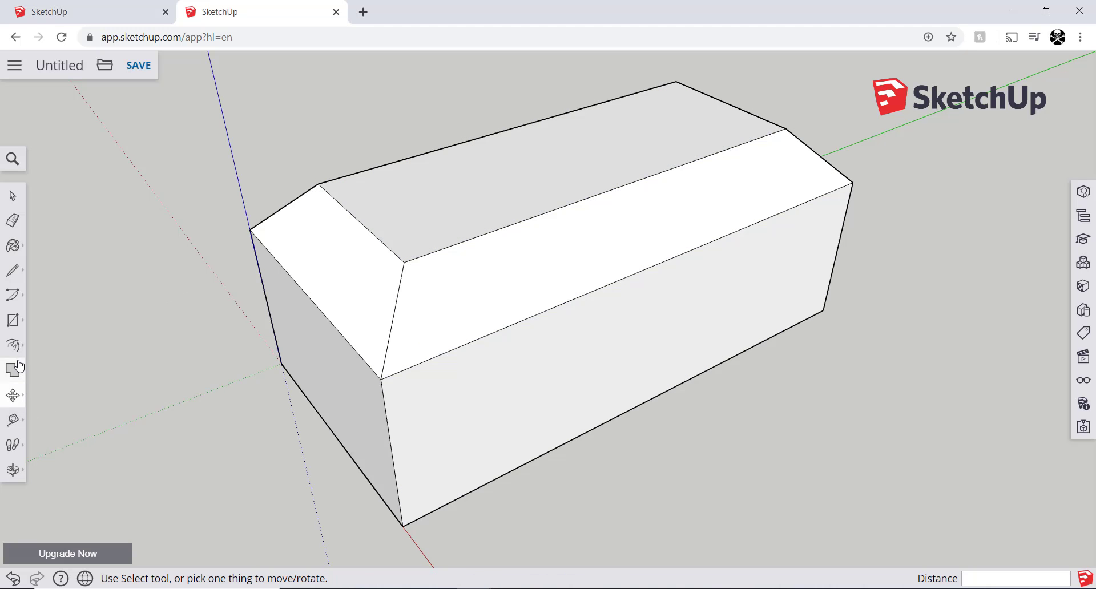
Step: Offset the edges of the raised flat roof face inward by 1'
click(50, 371)
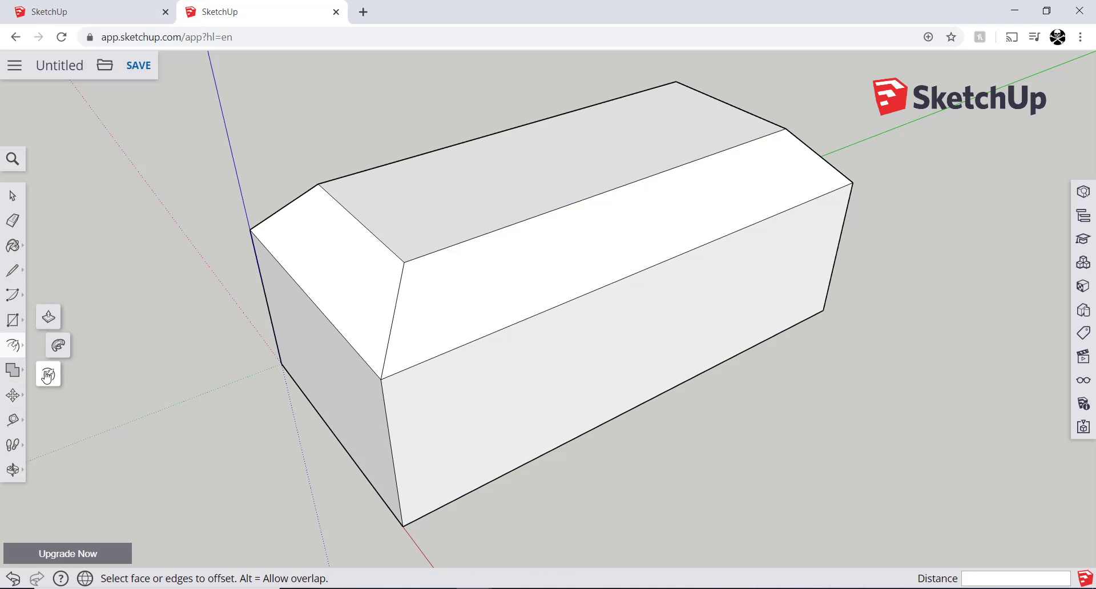
click(493, 166)
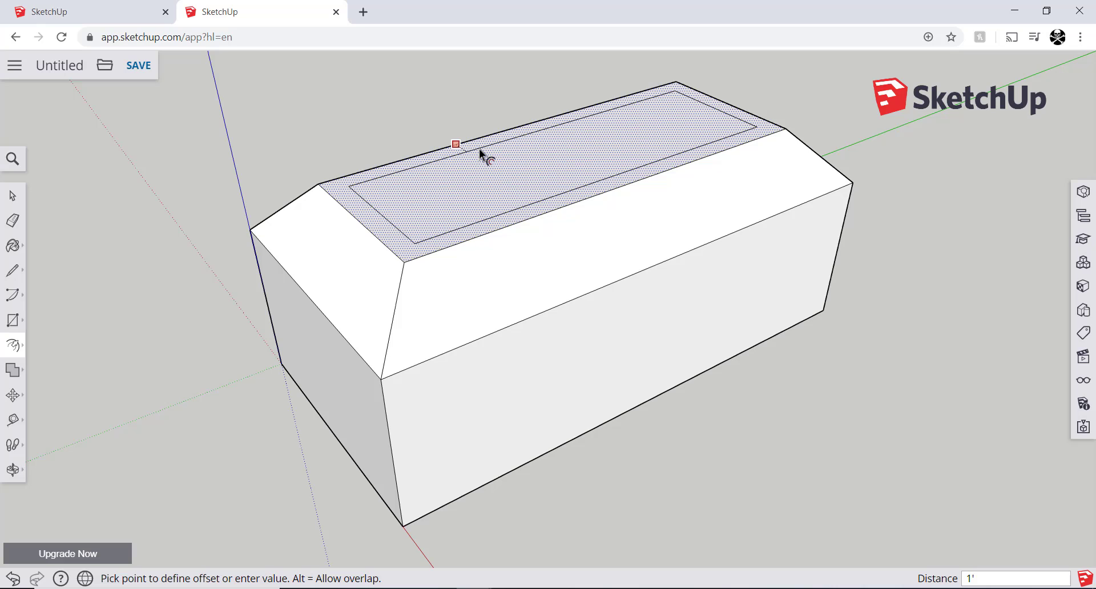
click(479, 148)
scroll(537, 122, down, 2)
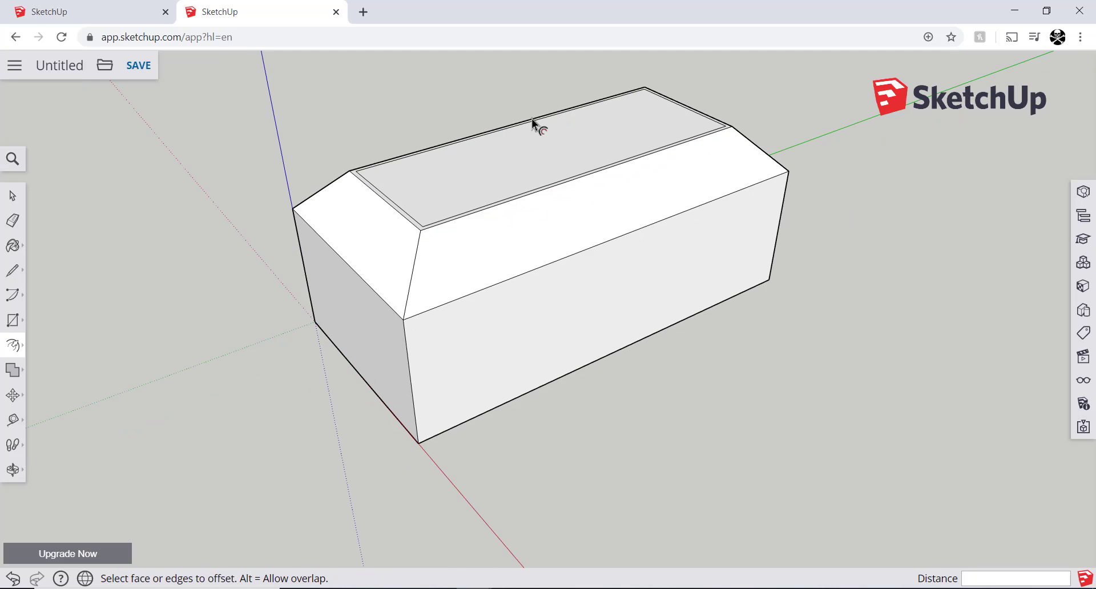
scroll(600, 105, up, 3)
Step: Switch to the YouTube tutorial, watch the part on pushing the inner roof face down, pause it and return to SketchUp
key(alt+Tab)
click(545, 249)
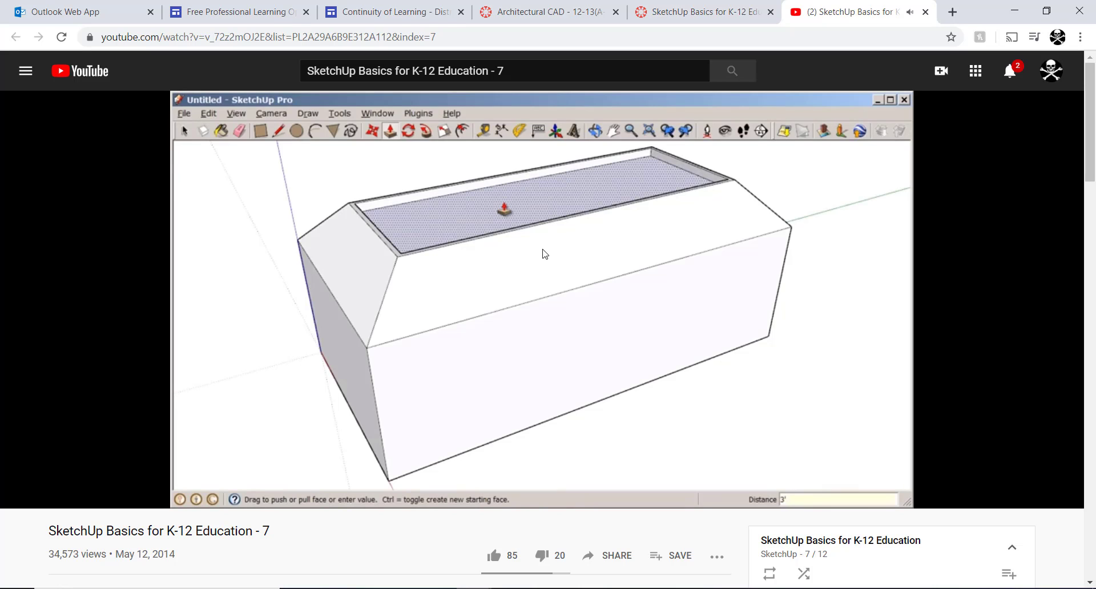
mouse_move(537, 243)
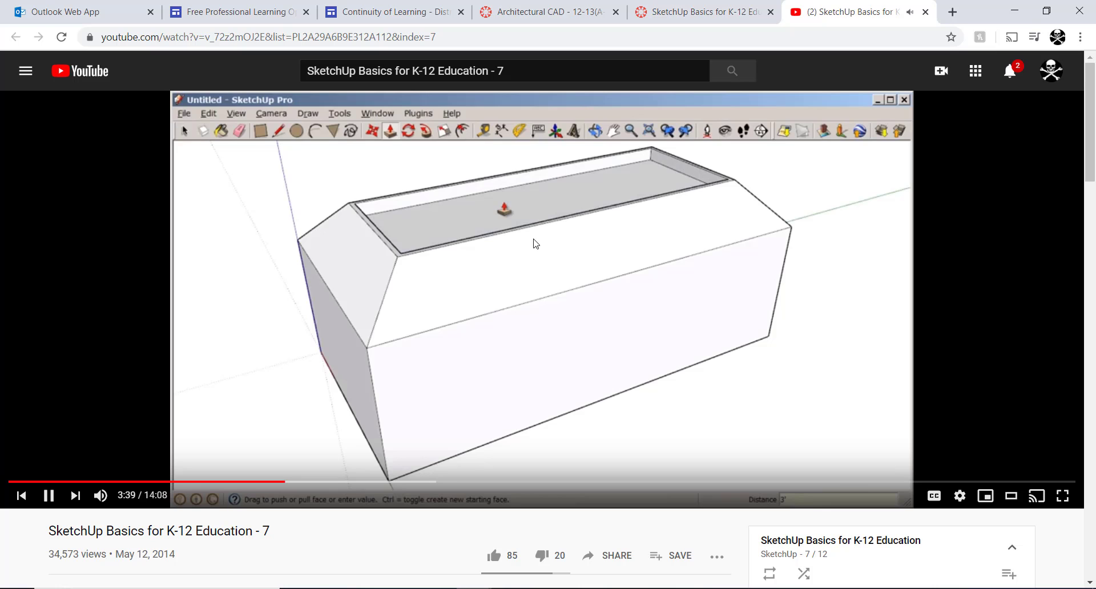
click(536, 243)
key(alt+Tab)
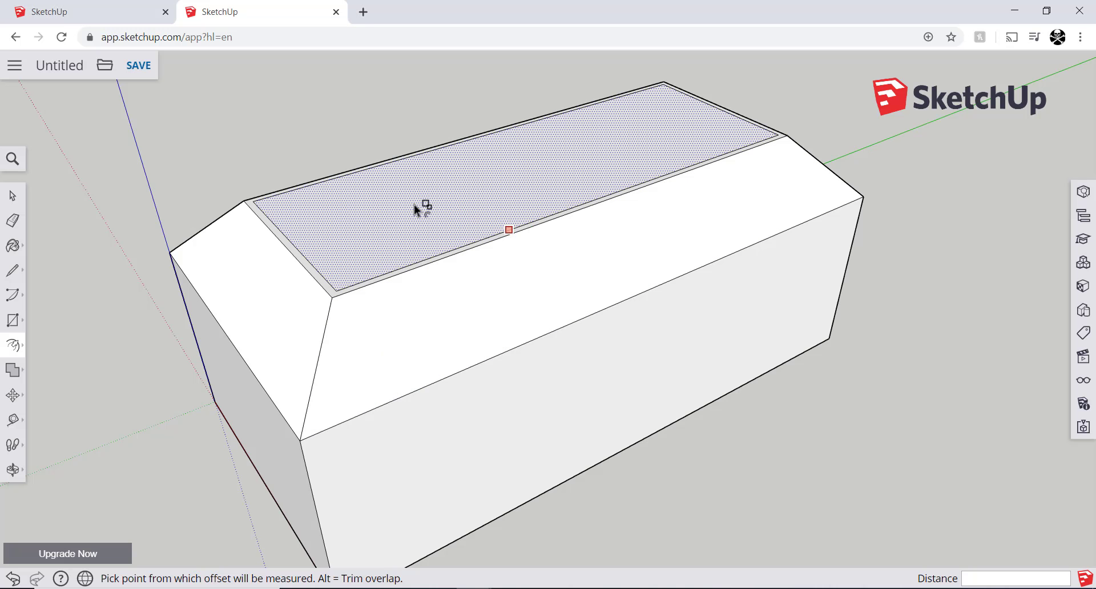
Step: Push/Pull the inner flat roof face down by 3' to recess it behind the narrow rim
click(12, 345)
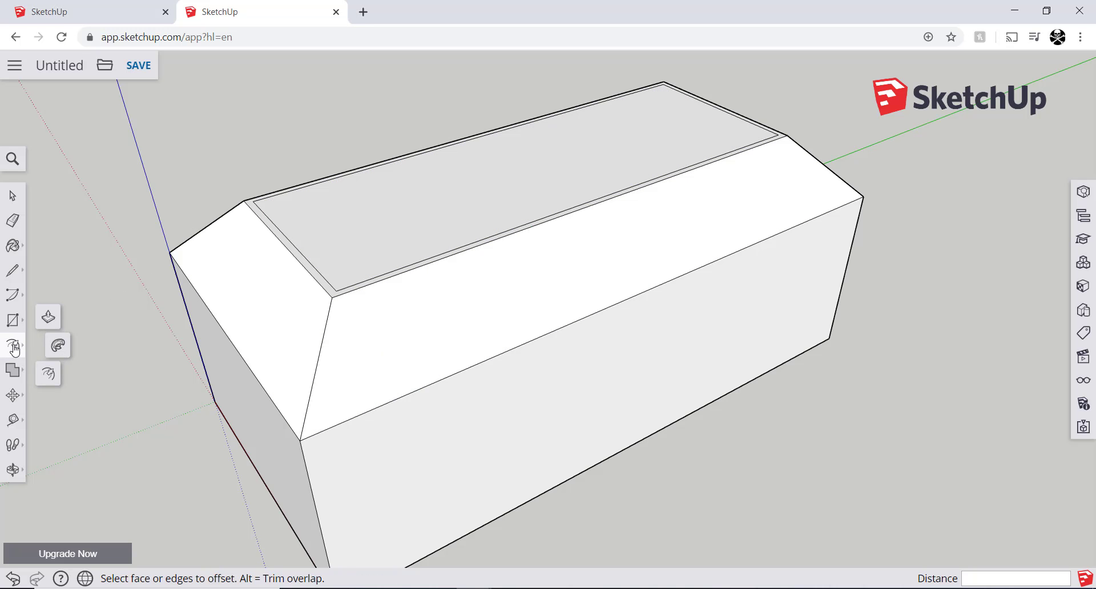
click(48, 320)
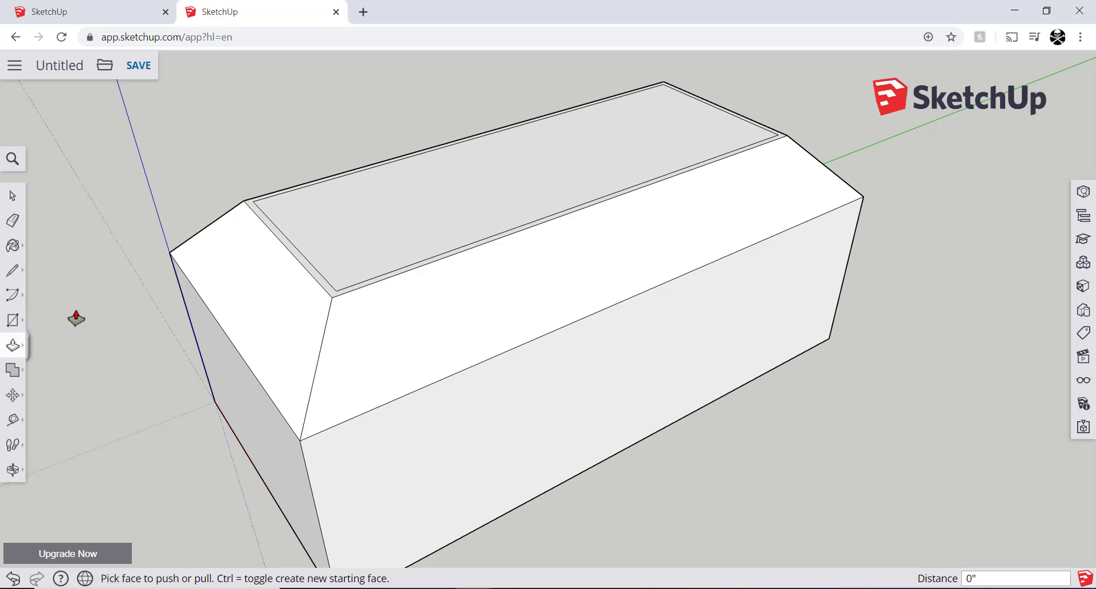
click(448, 197)
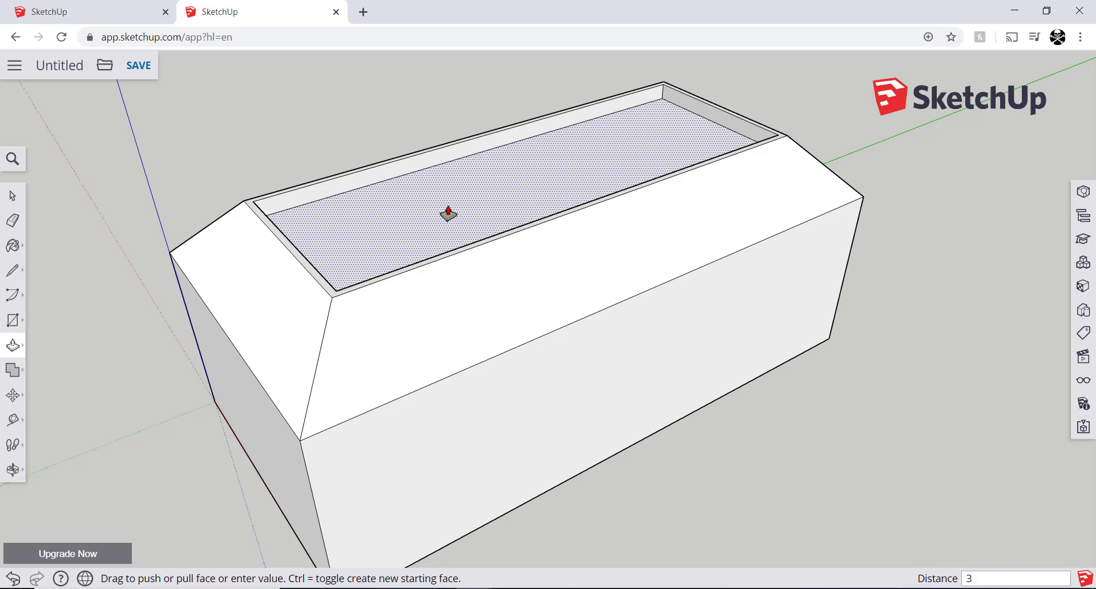
key(Return)
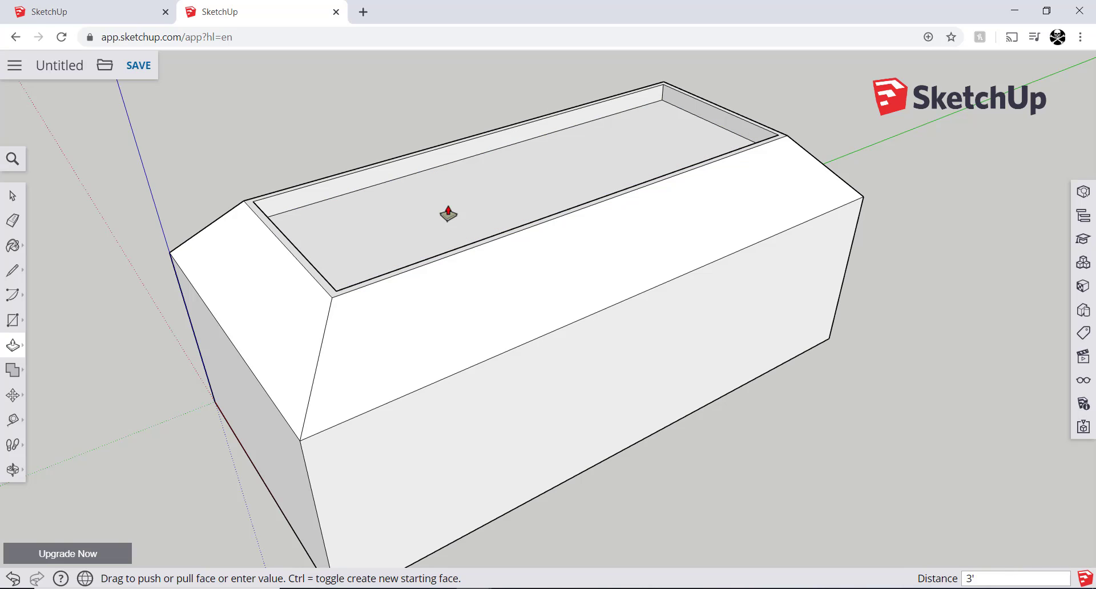
Step: Switch to the YouTube tutorial, watch the part on pushing the walls in under the roof, pause it and return to SketchUp
key(alt+Tab)
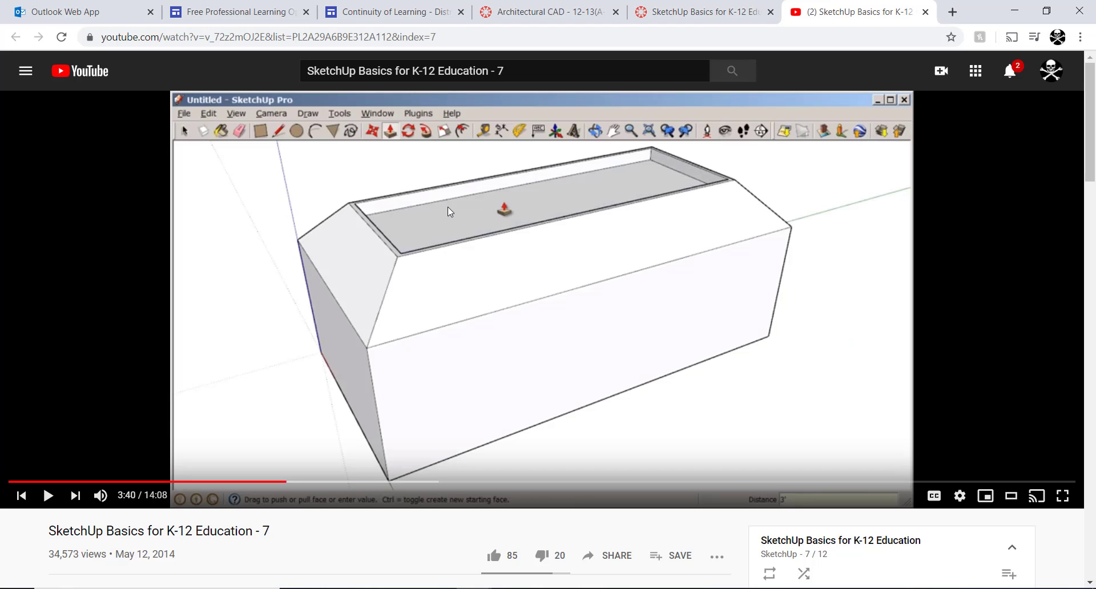
click(448, 208)
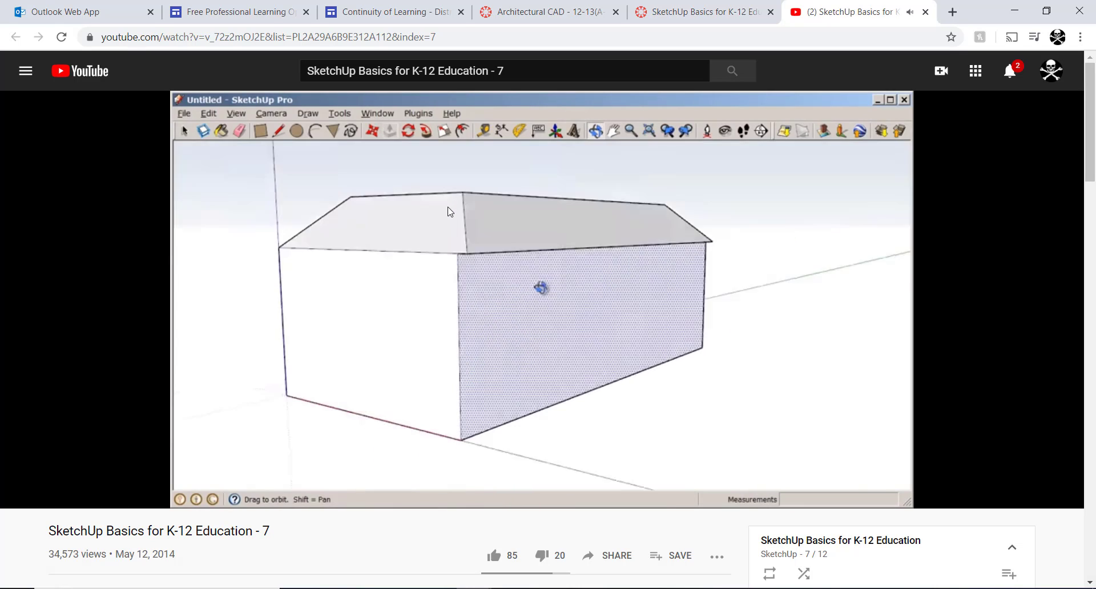
click(497, 206)
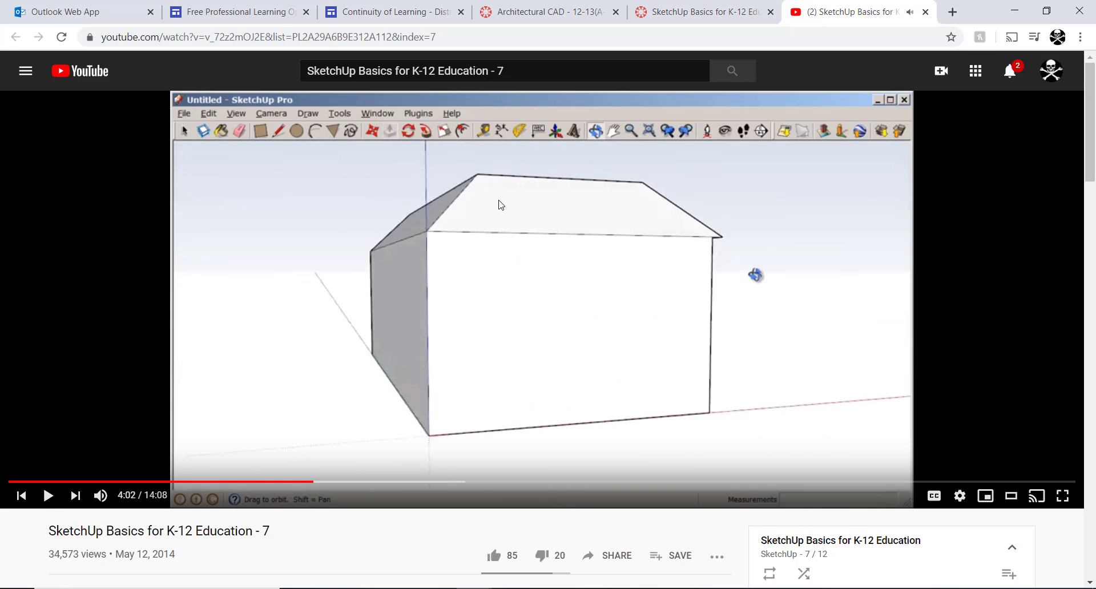
key(alt+Tab)
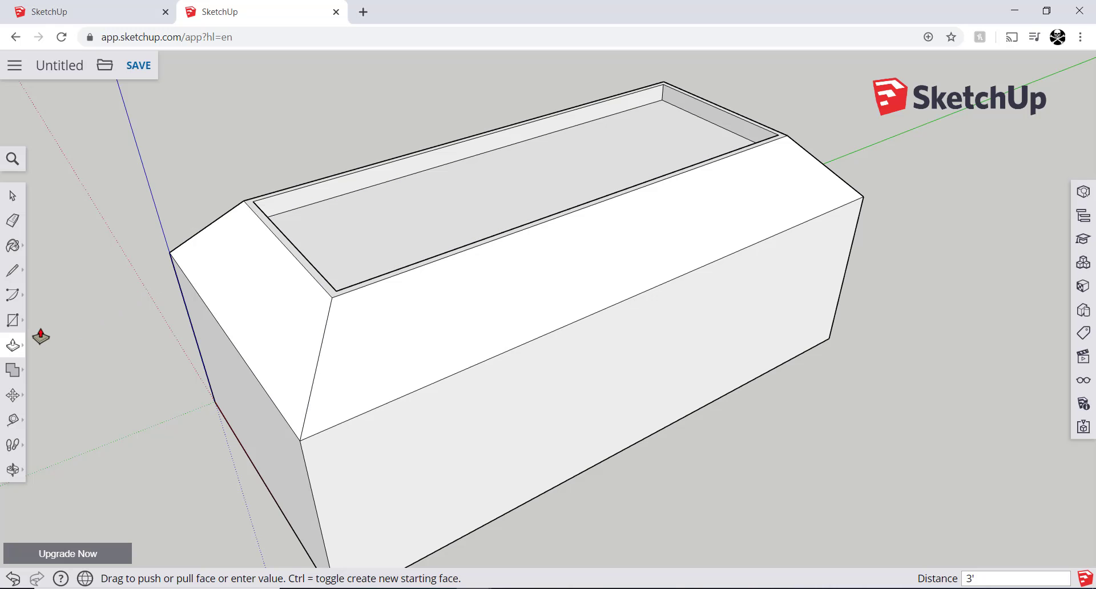
Step: Push/Pull the long front wall inward by 2' so the roof edge overhangs it
middle_drag(494, 383, 569, 322)
click(582, 374)
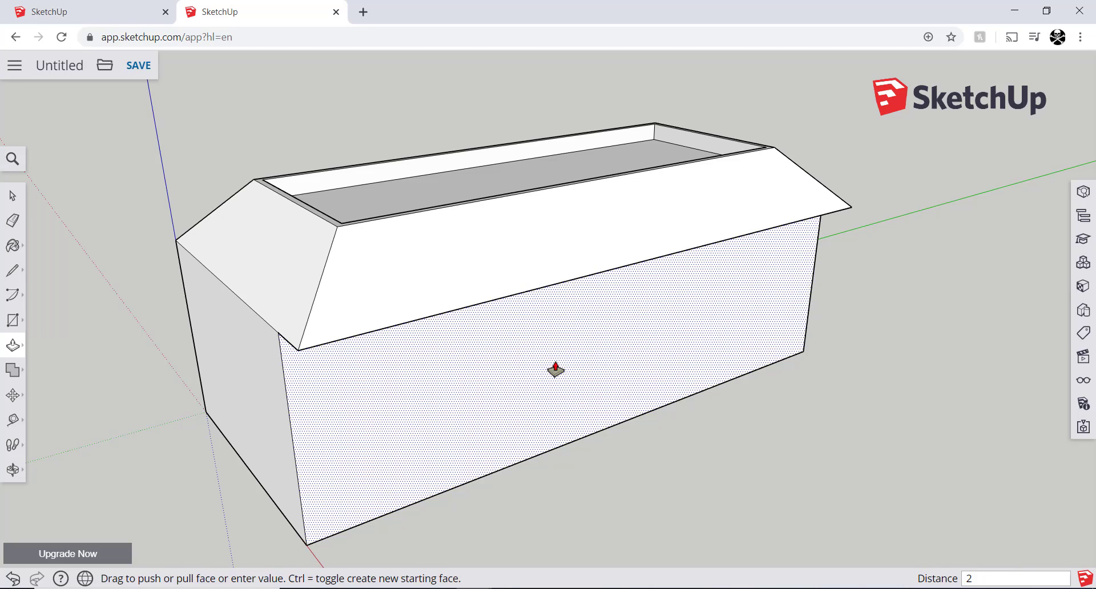
key(Return)
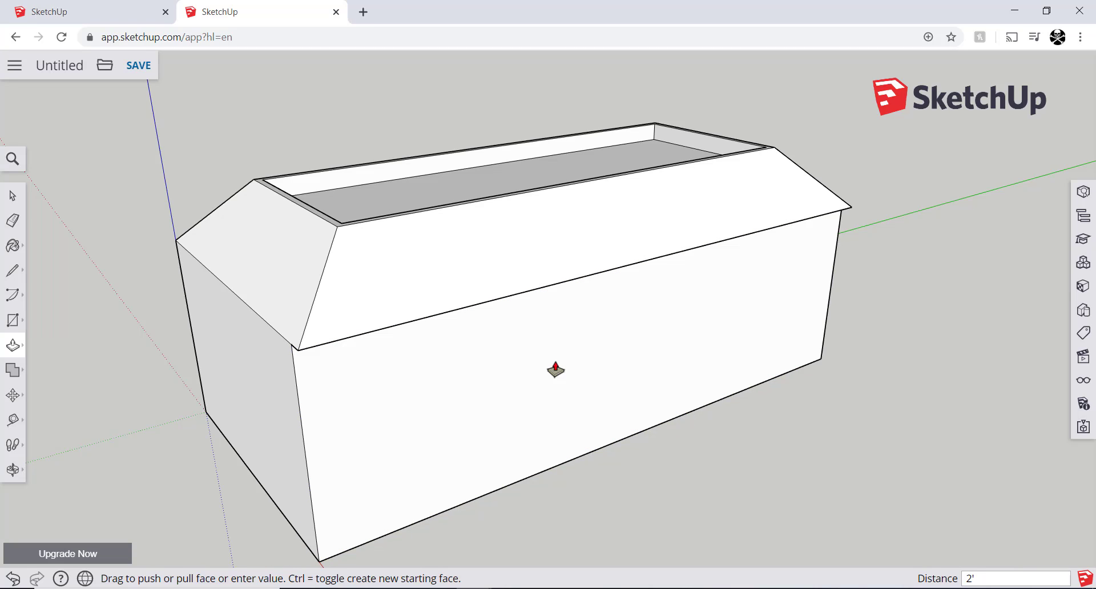
Step: Switch to the YouTube tutorial, watch the part on repeating the push for the other walls, pause it and return to SketchUp
key(alt+Tab)
click(555, 365)
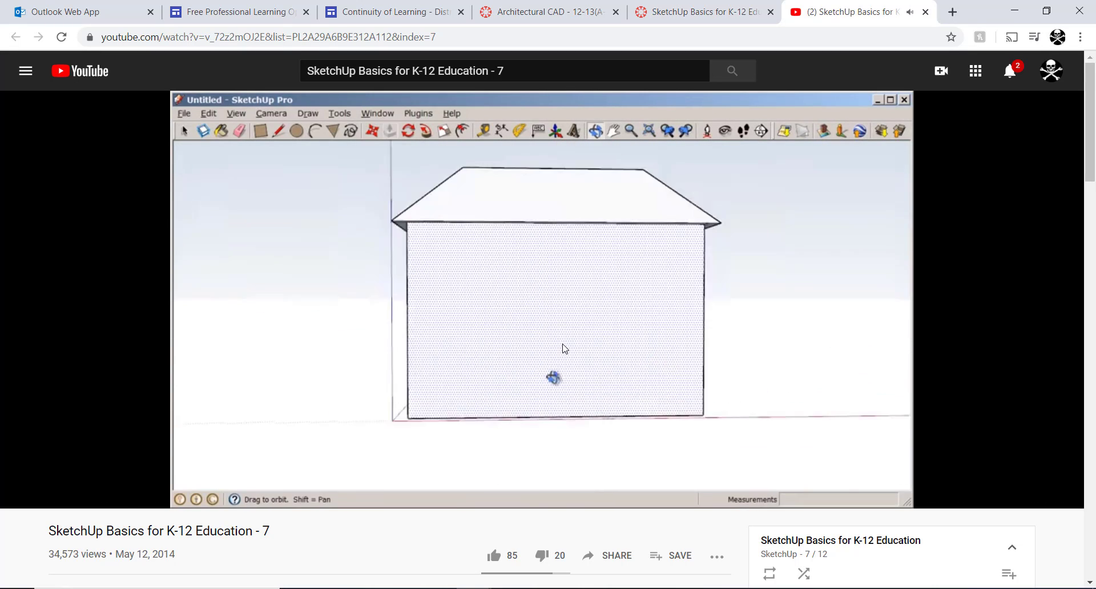
click(568, 346)
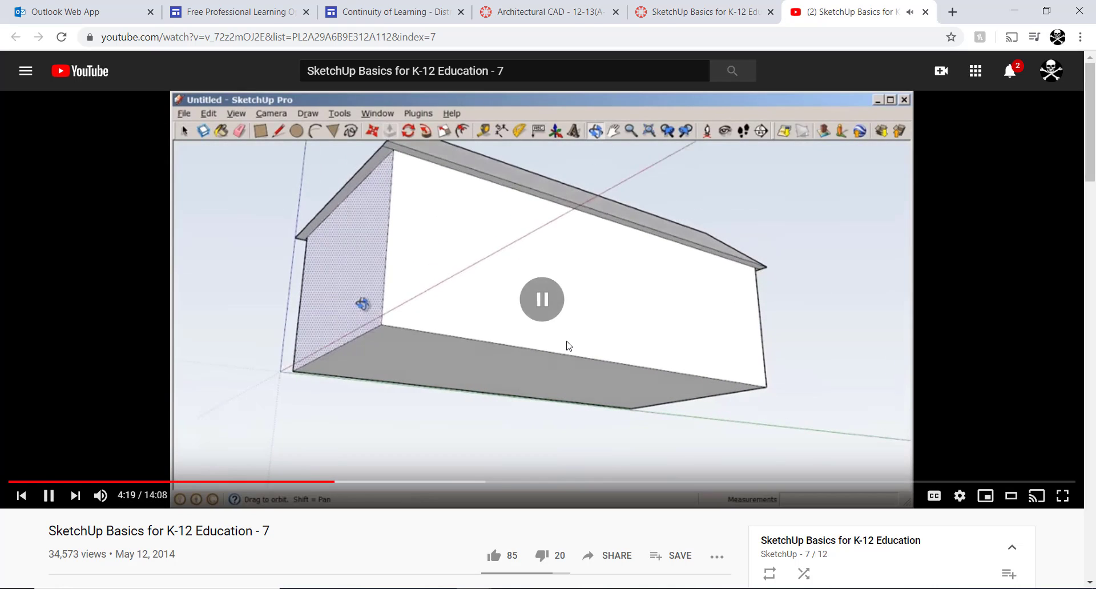
key(alt+Tab)
Step: Push/Pull the remaining three walls inward by 2' to create the roof overhang all around the building
mouse_move(388, 385)
middle_down()
mouse_move(450, 335)
mouse_move(526, 313)
middle_up()
key(p)
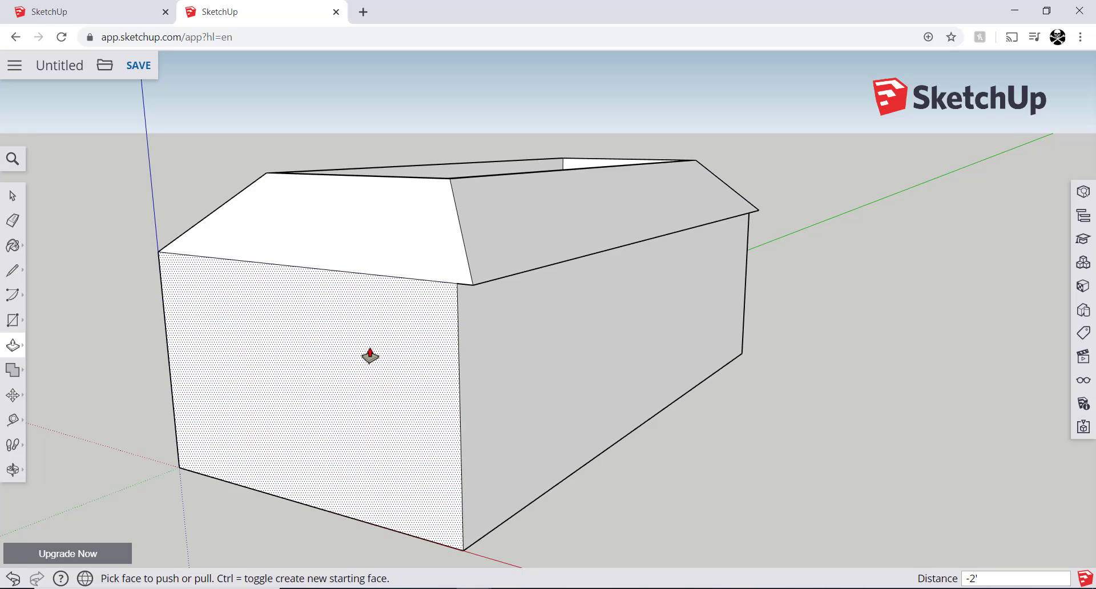
middle_drag(370, 356, 367, 354)
middle_drag(242, 347, 714, 326)
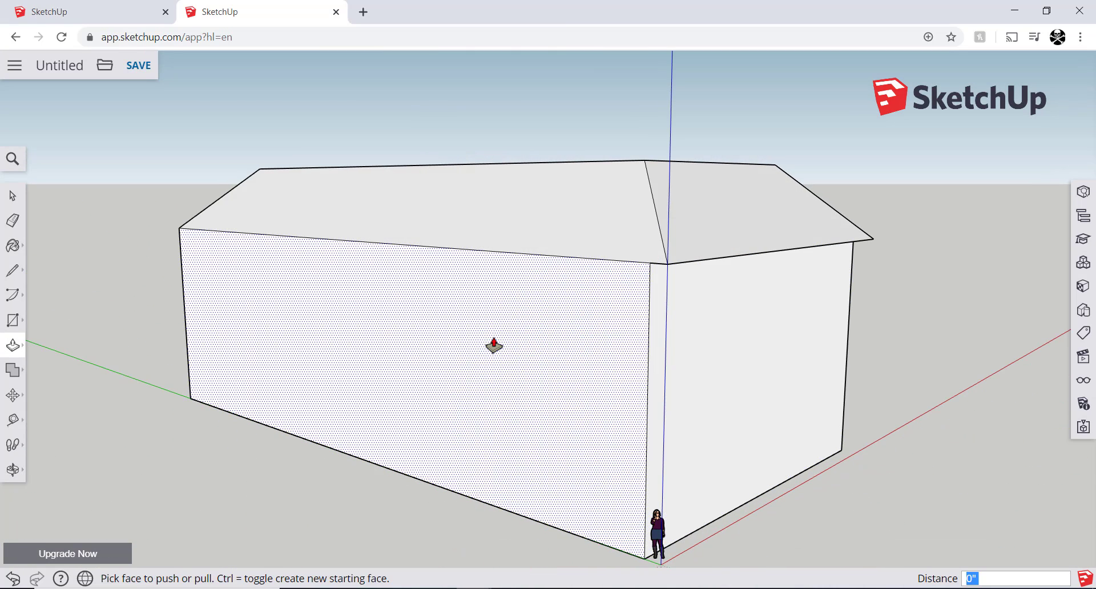
click(494, 345)
middle_drag(269, 335, 754, 307)
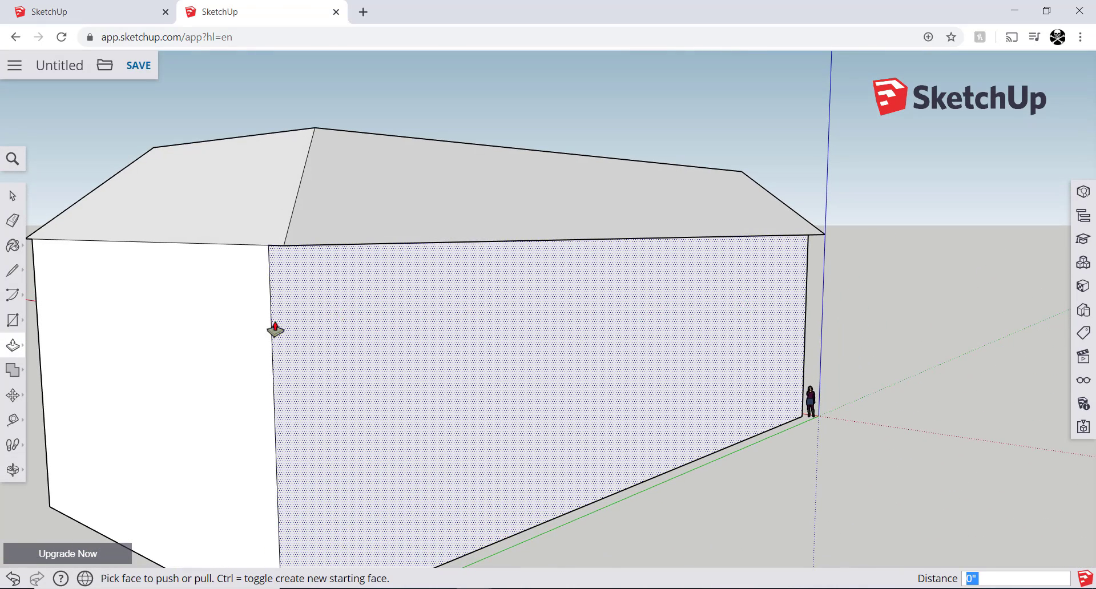
middle_drag(203, 341, 759, 353)
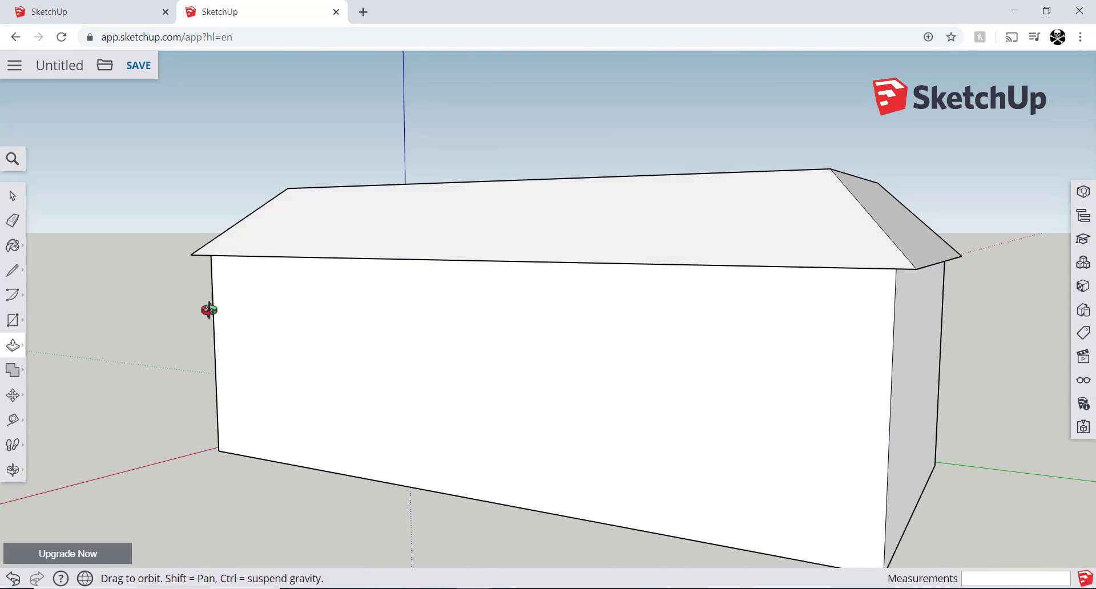
middle_drag(209, 310, 609, 296)
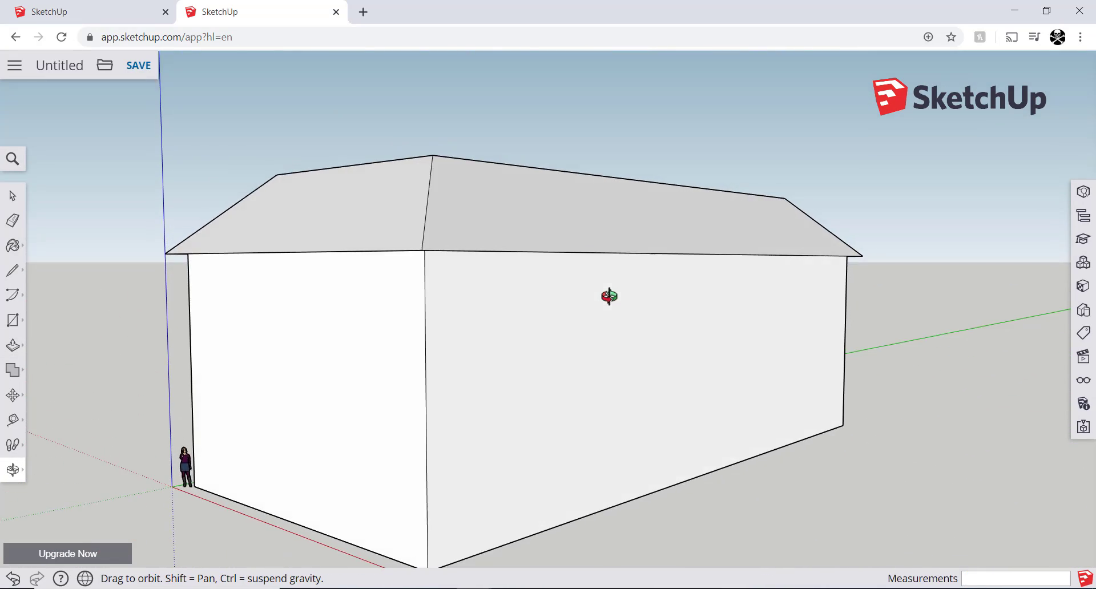
key(p)
Step: Switch to the YouTube tutorial, watch the part on erasing the extra lines under the overhang, pause it and return to SketchUp
key(alt+Tab)
click(571, 311)
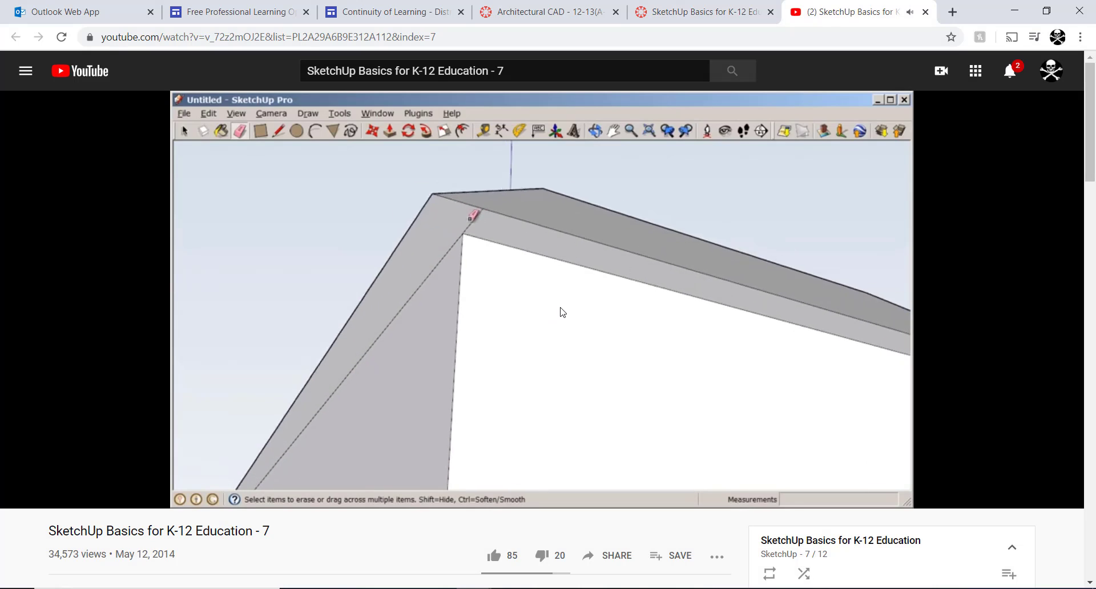
click(539, 265)
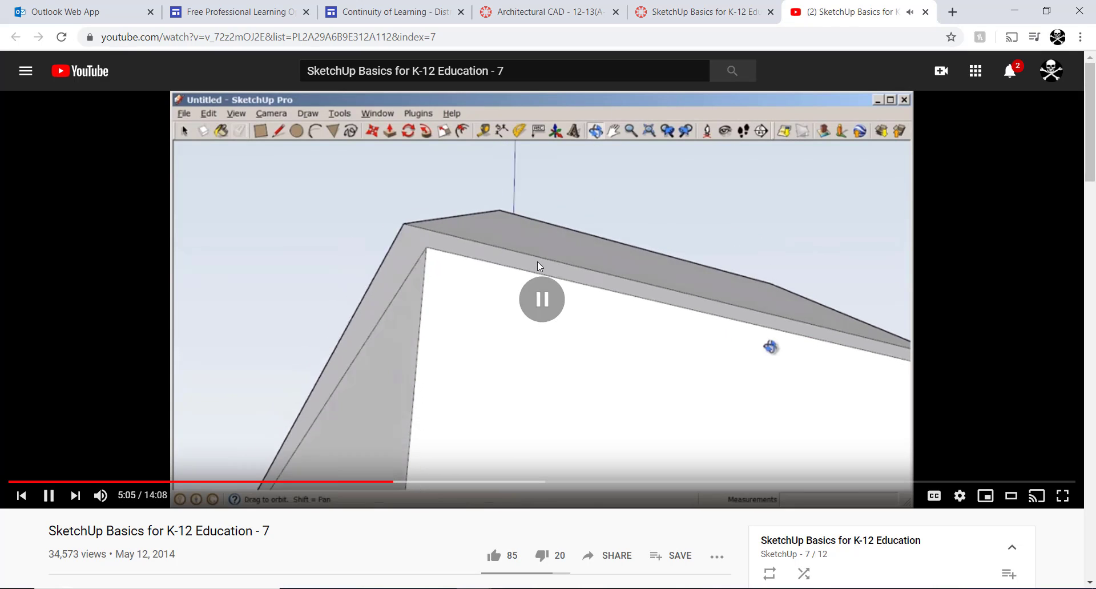
key(alt+Tab)
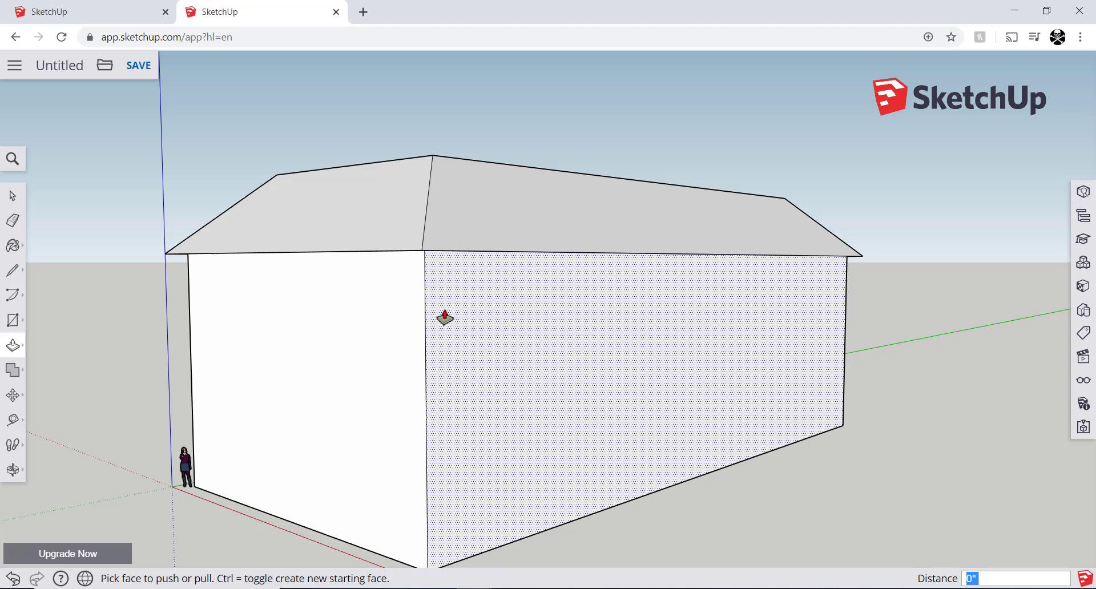
Step: Erase the extra seam lines across the roof overhang's underside at the front corner and the corner beside the blue axis
middle_drag(437, 338, 448, 212)
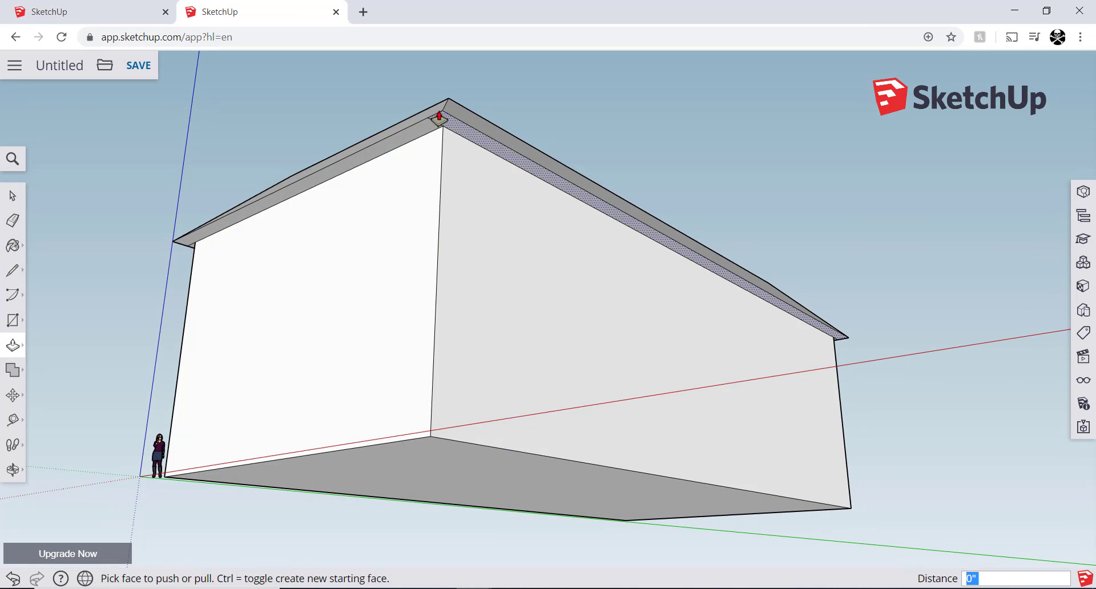
scroll(440, 119, up, 4)
scroll(435, 117, up, 3)
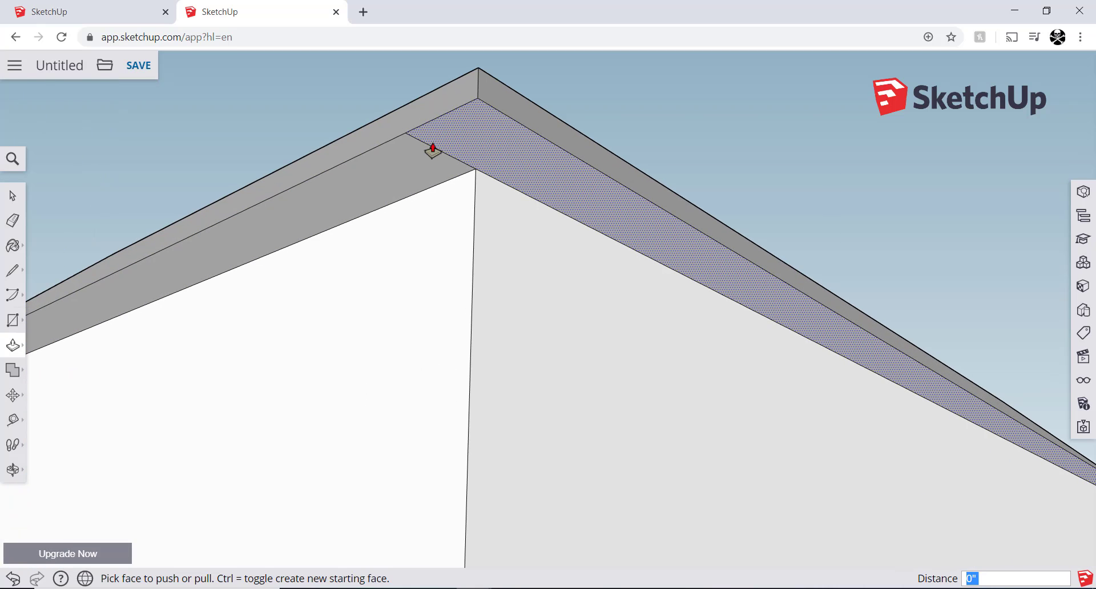
click(14, 221)
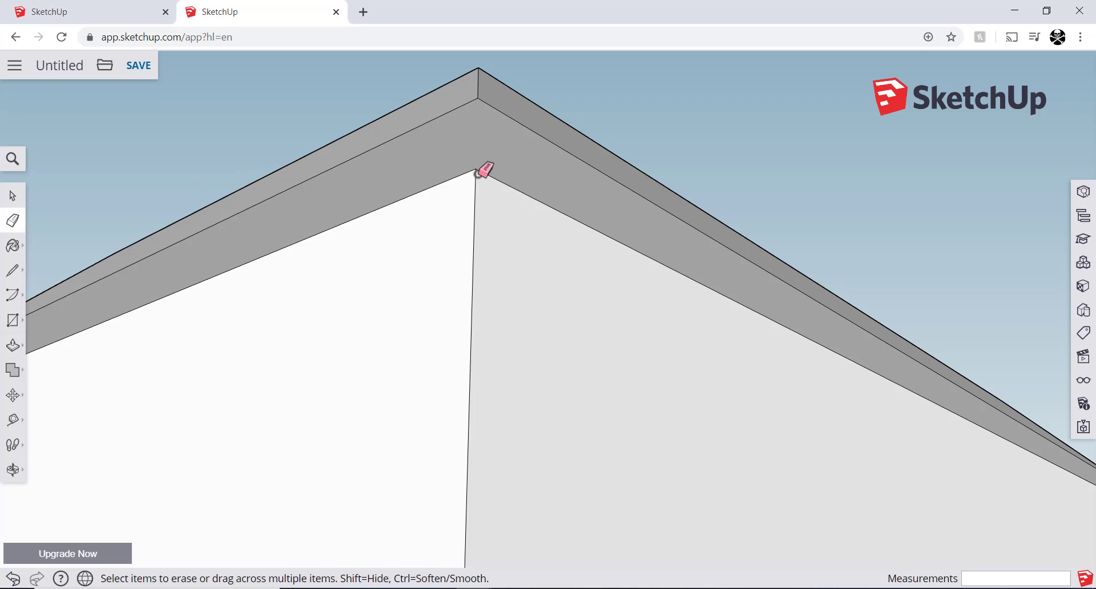
scroll(478, 172, down, 5)
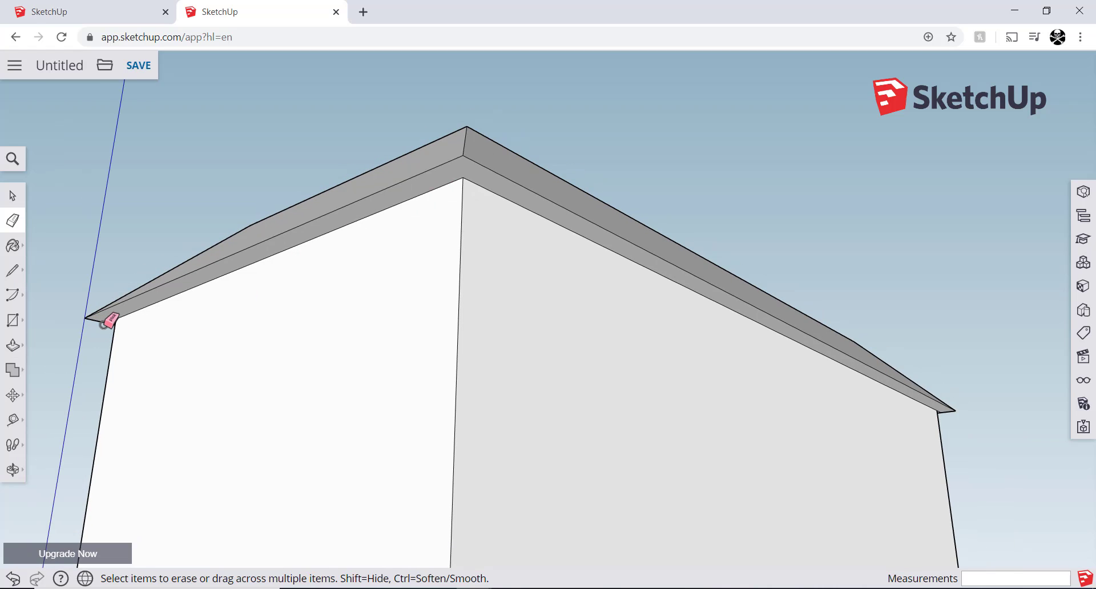
scroll(107, 323, up, 6)
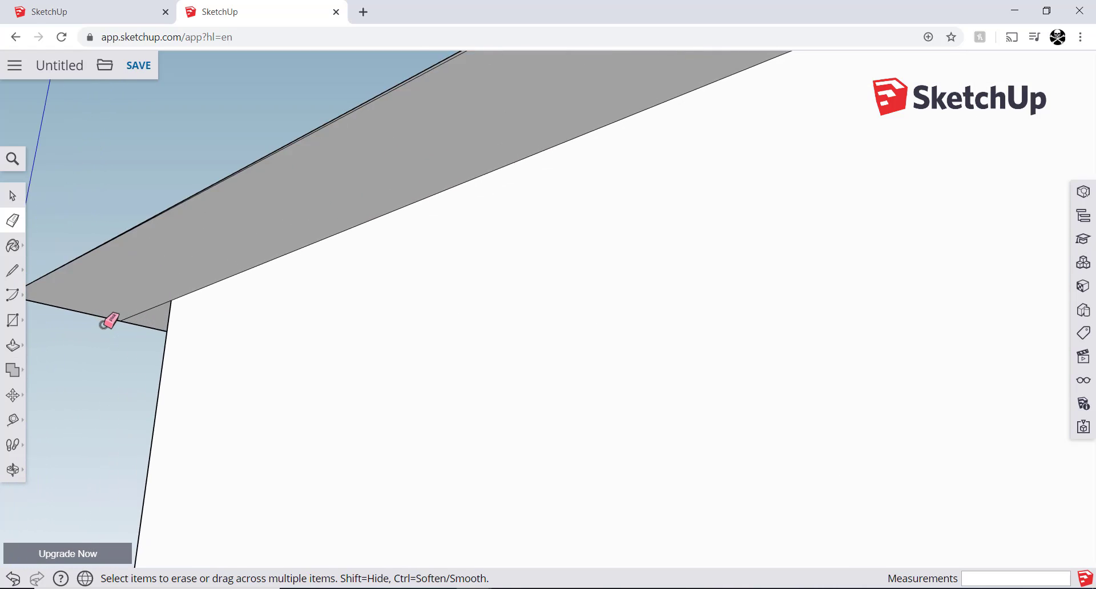
scroll(108, 323, up, 1)
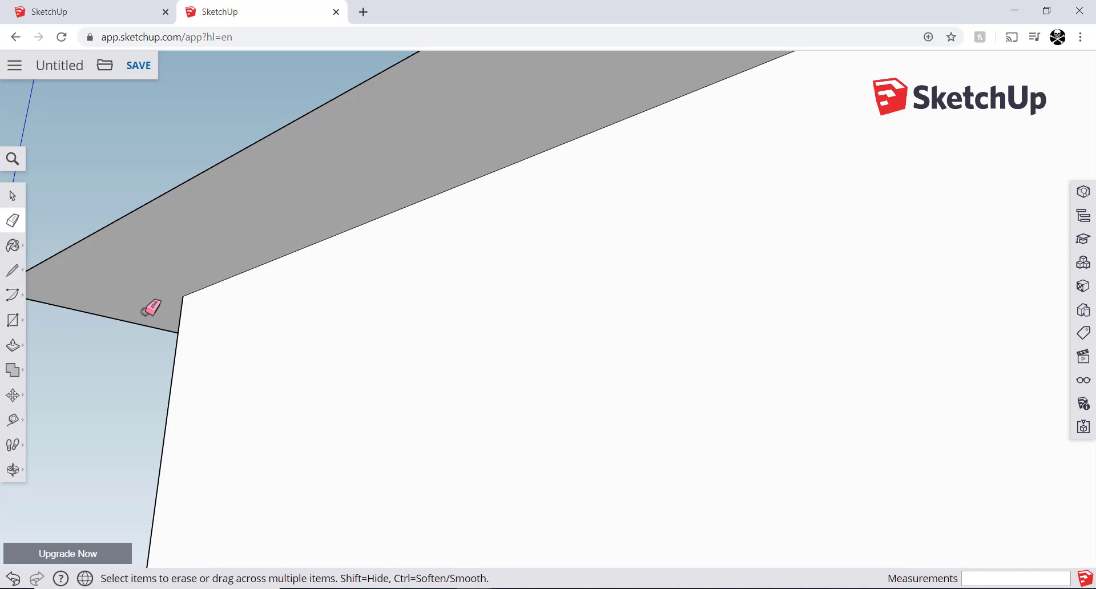
scroll(145, 311, down, 8)
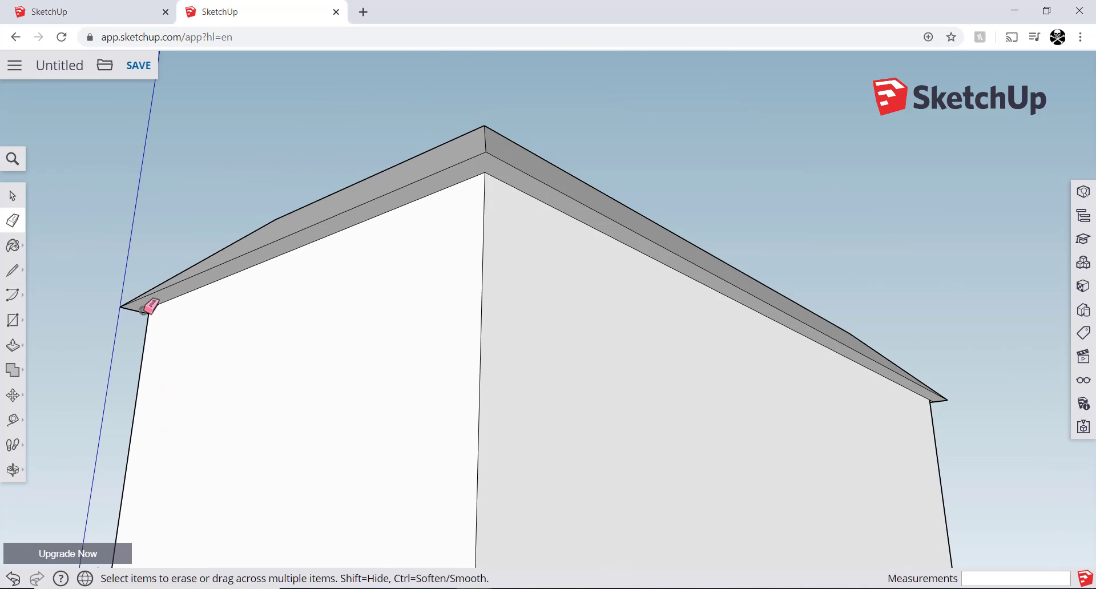
Step: Erase the extra seam lines across the overhang's underside at the two remaining corners on the opposite side
scroll(146, 311, down, 3)
key(o)
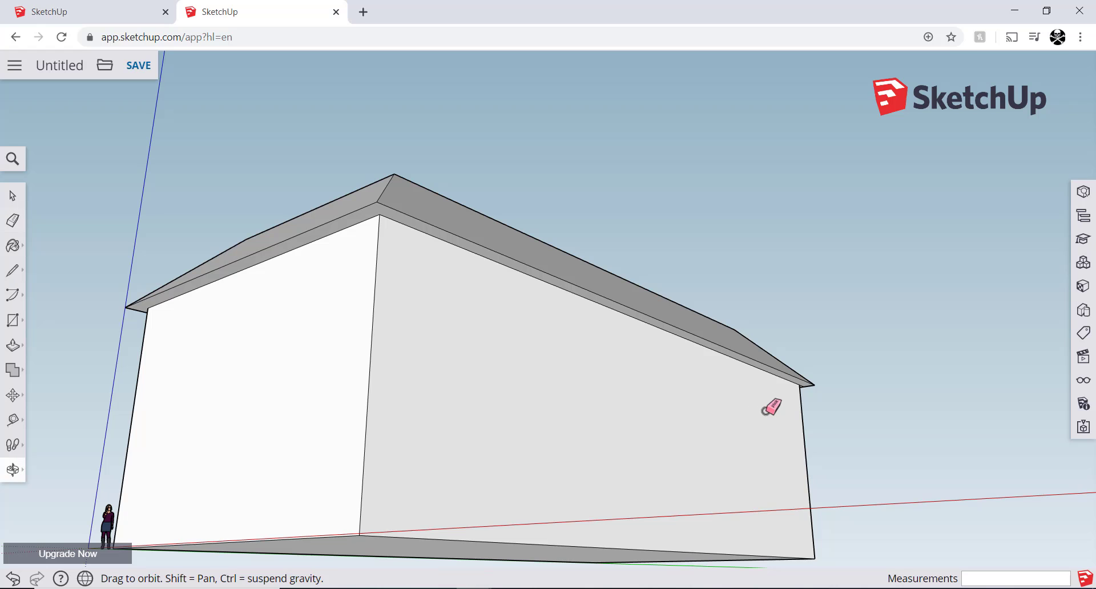
mouse_move(759, 407)
mouse_down()
mouse_move(543, 348)
mouse_move(354, 316)
mouse_move(95, 320)
mouse_up()
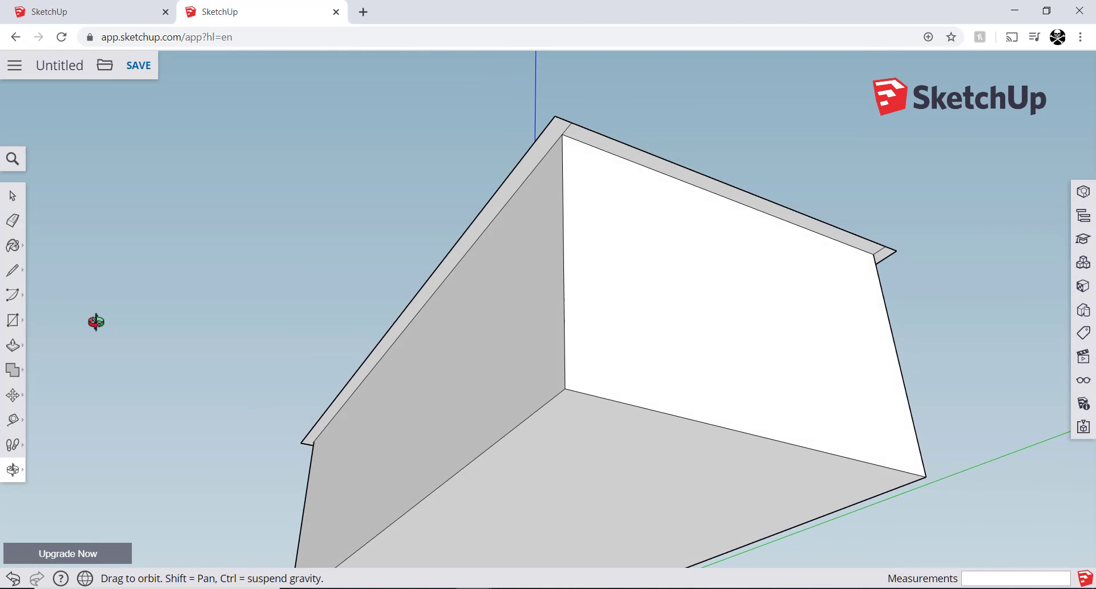
key(e)
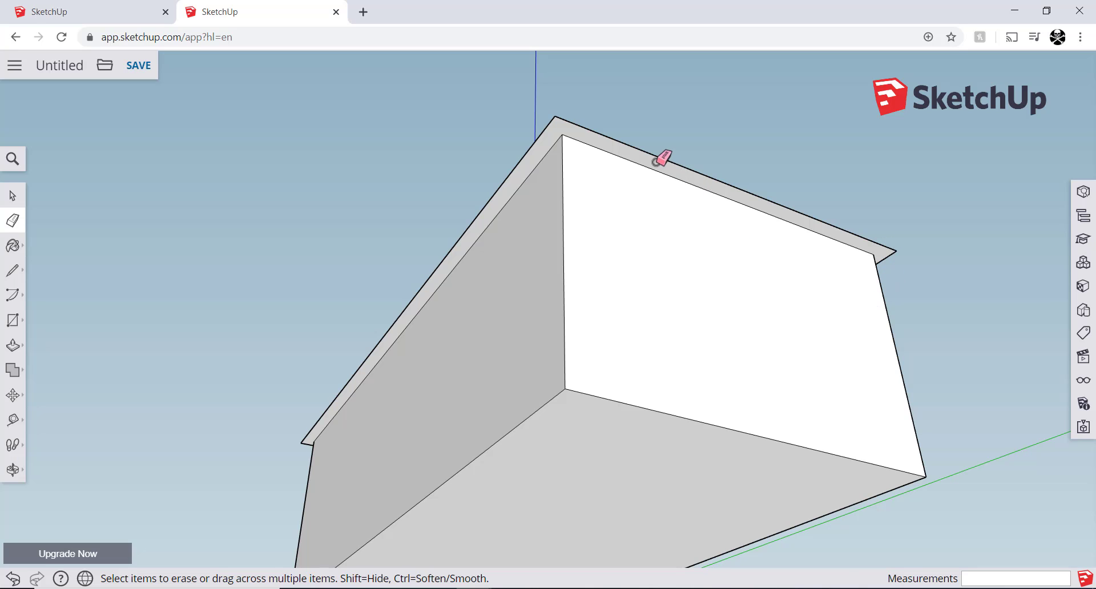
Step: Switch to the YouTube tutorial, watch the part on pulling the overhang's underside down, pause it and return to SketchUp
key(alt+Tab)
click(631, 191)
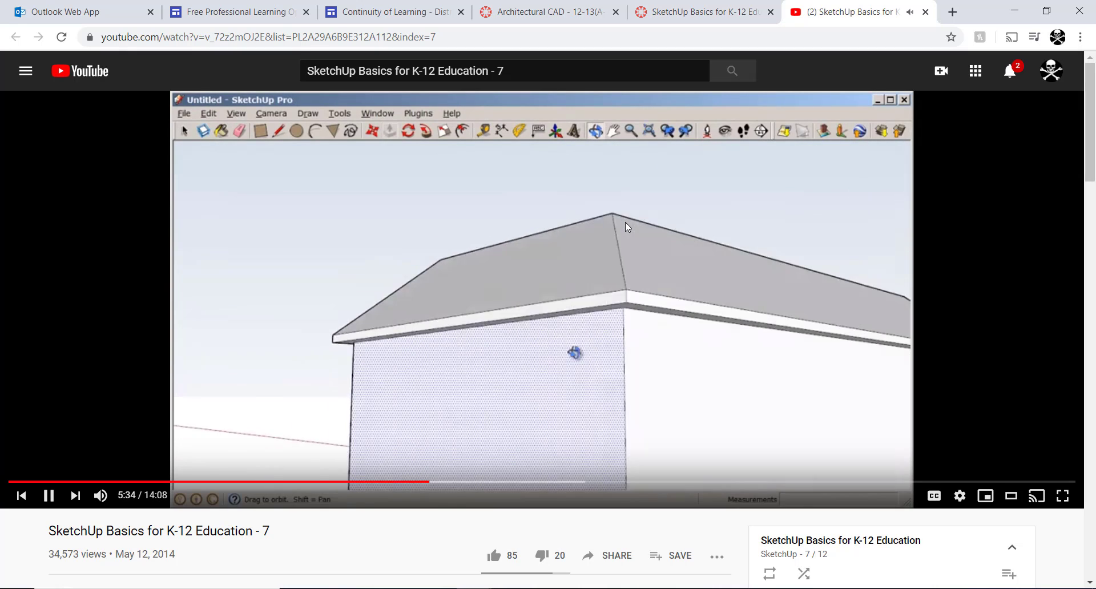
click(626, 221)
key(alt+Tab)
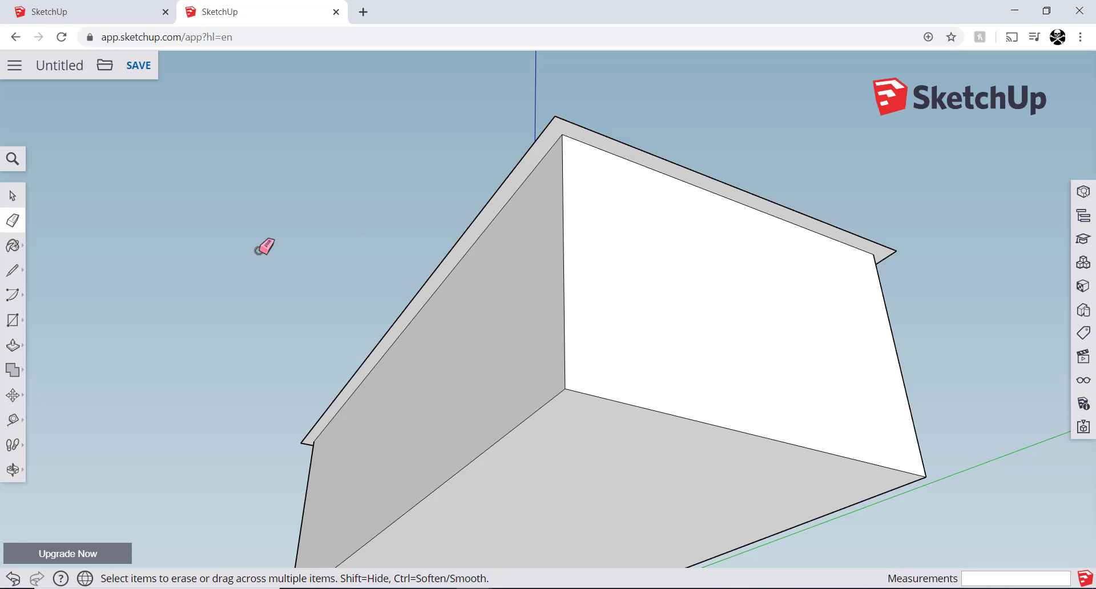
Step: Pull the roof overhang's underside down 1' to form the fascia, checking the distance in the YouTube tutorial
key(p)
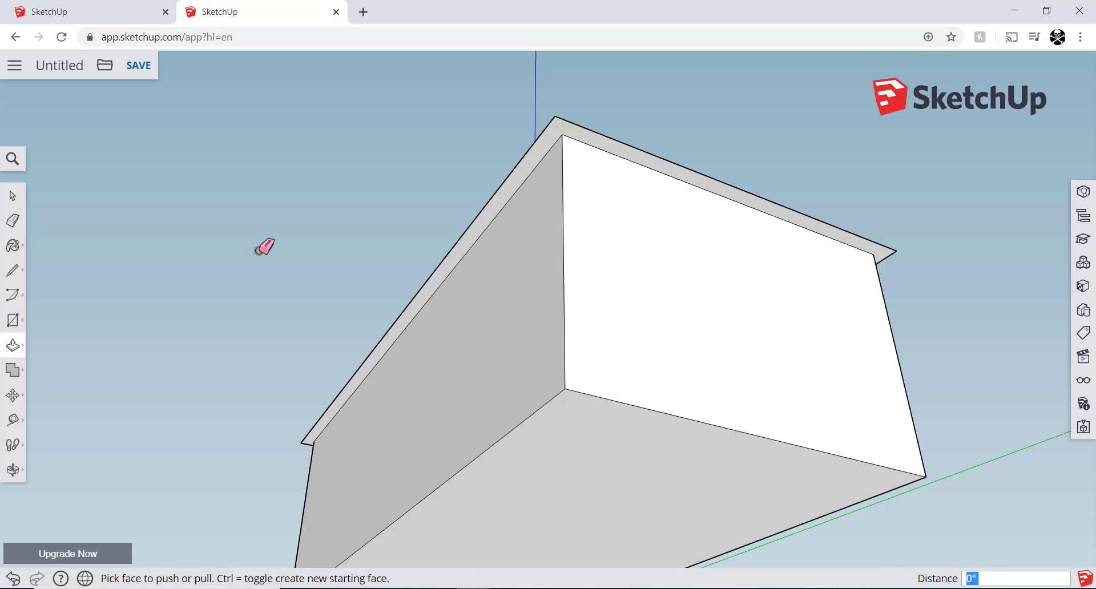
click(517, 183)
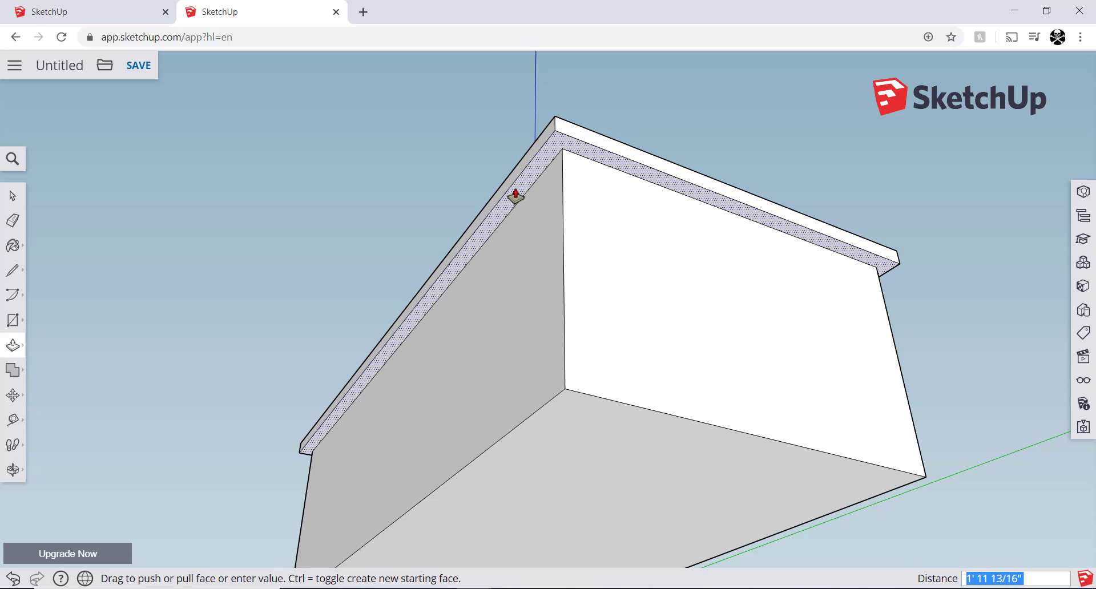
key(alt+Tab)
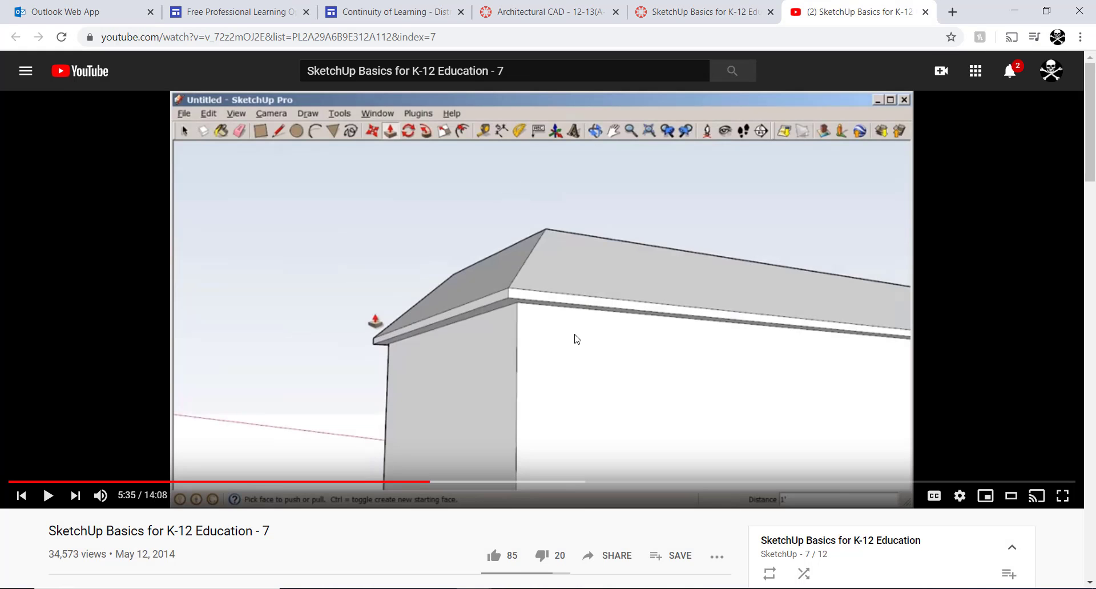
click(423, 481)
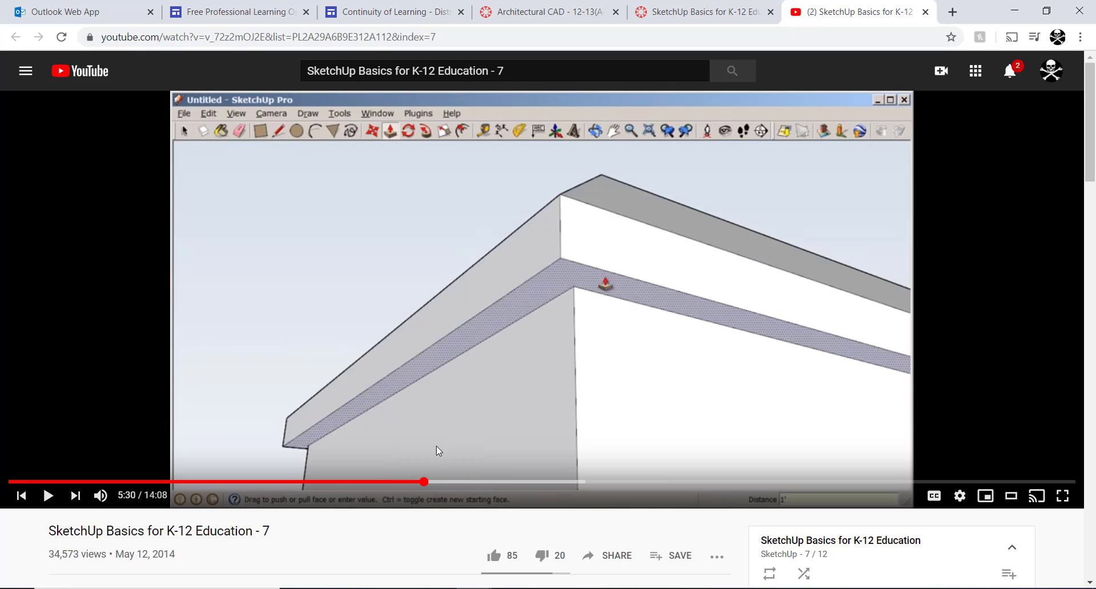
click(431, 417)
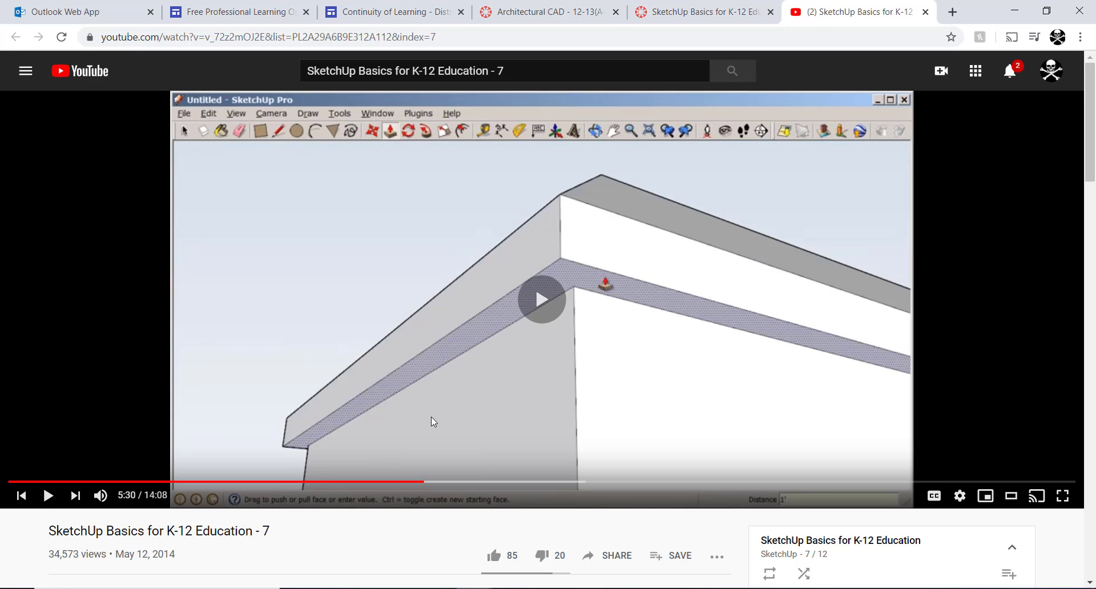
key(alt+Tab)
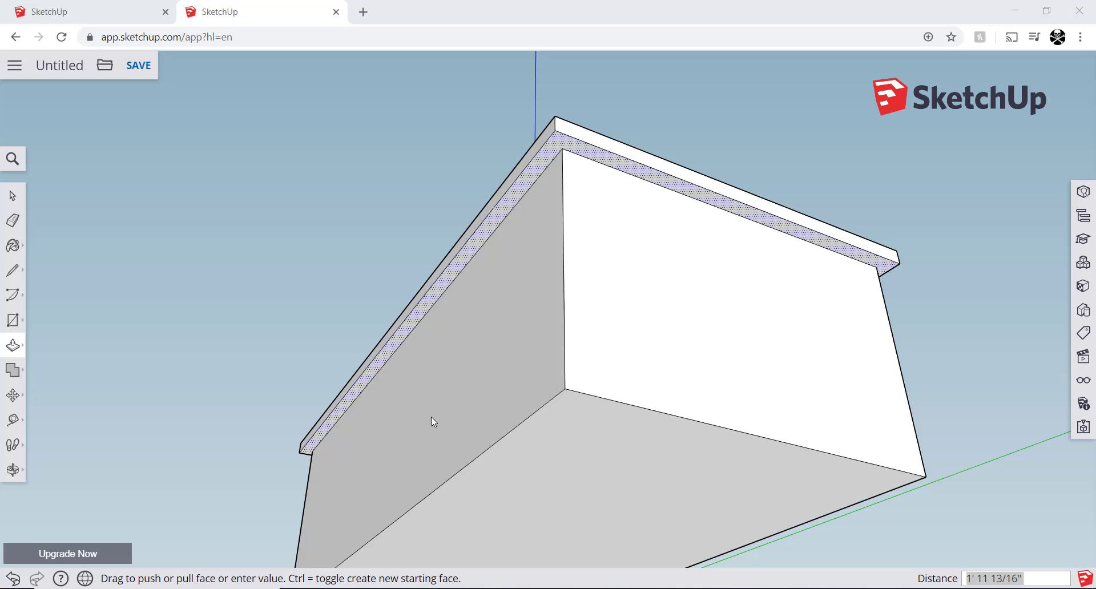
click(433, 421)
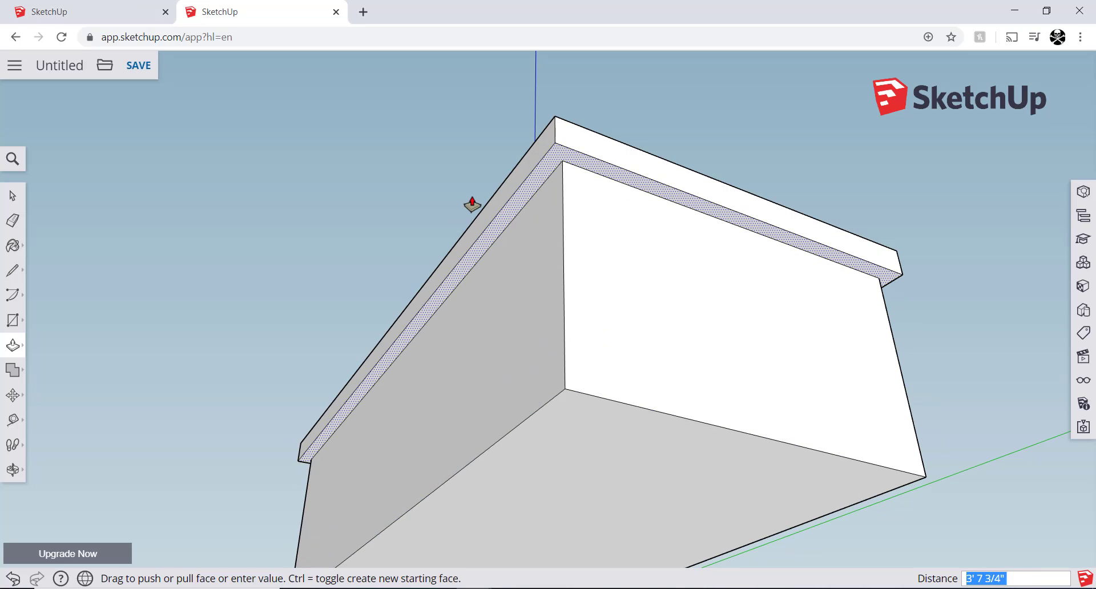
key(Return)
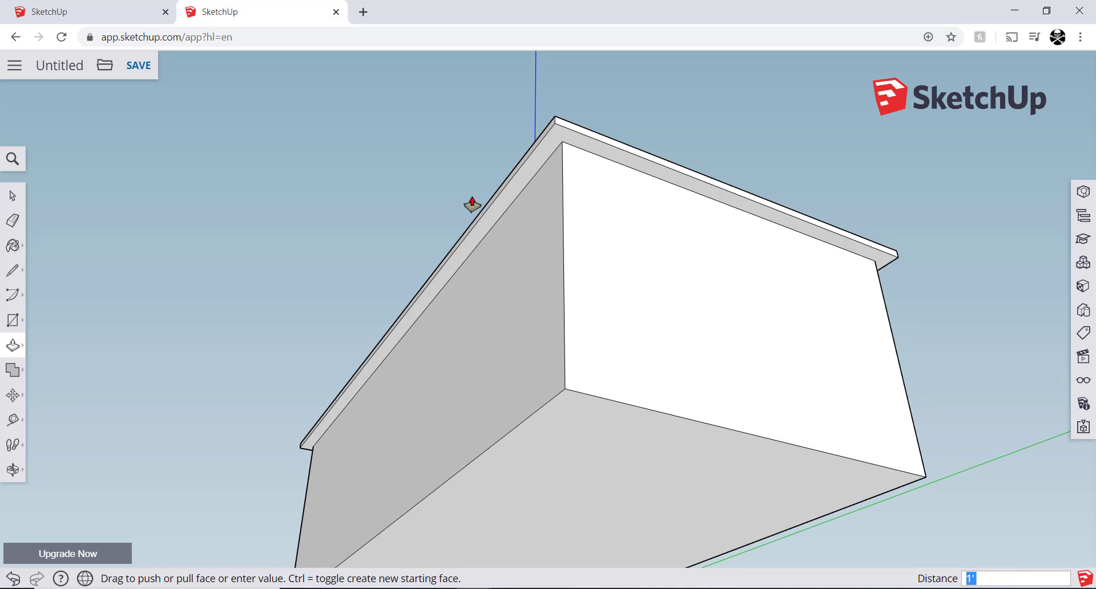
middle_drag(472, 204, 477, 391)
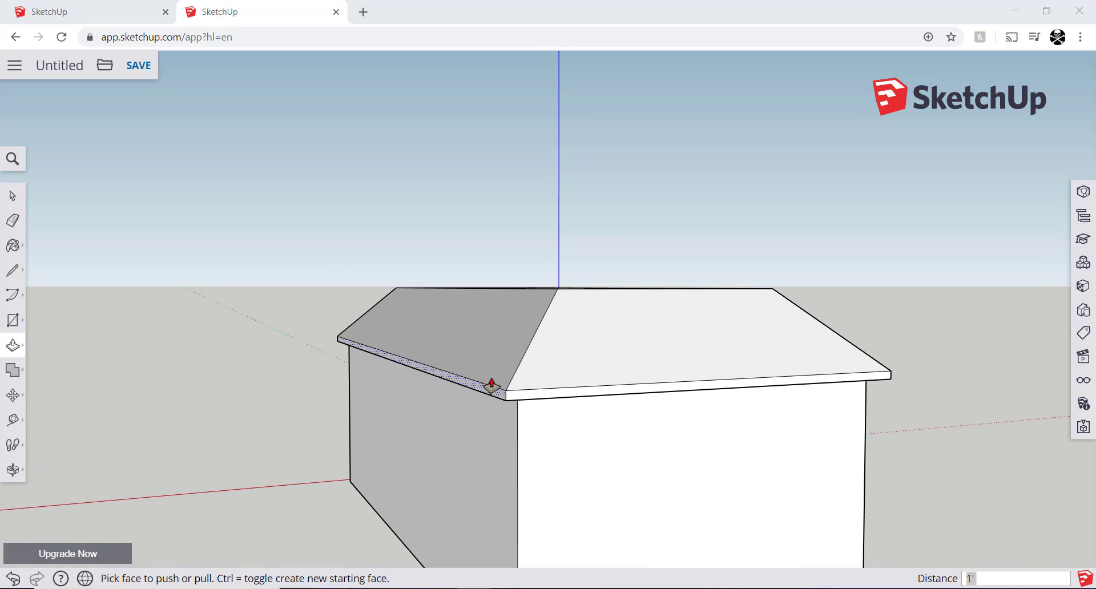
Step: Follow the next part of the YouTube tutorial and return to SketchUp
key(super+Tab)
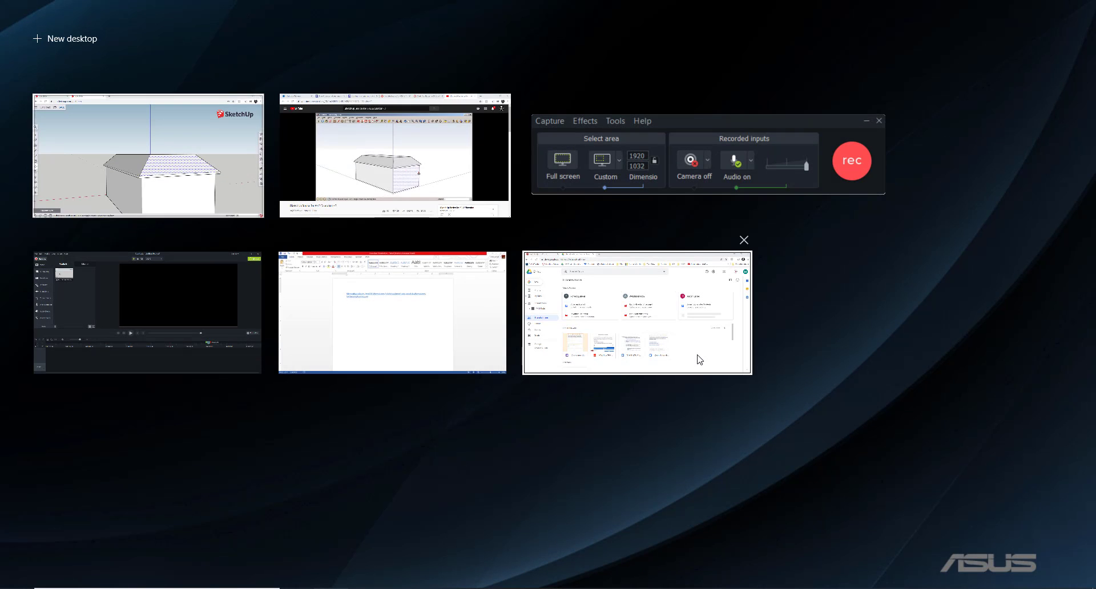
click(177, 167)
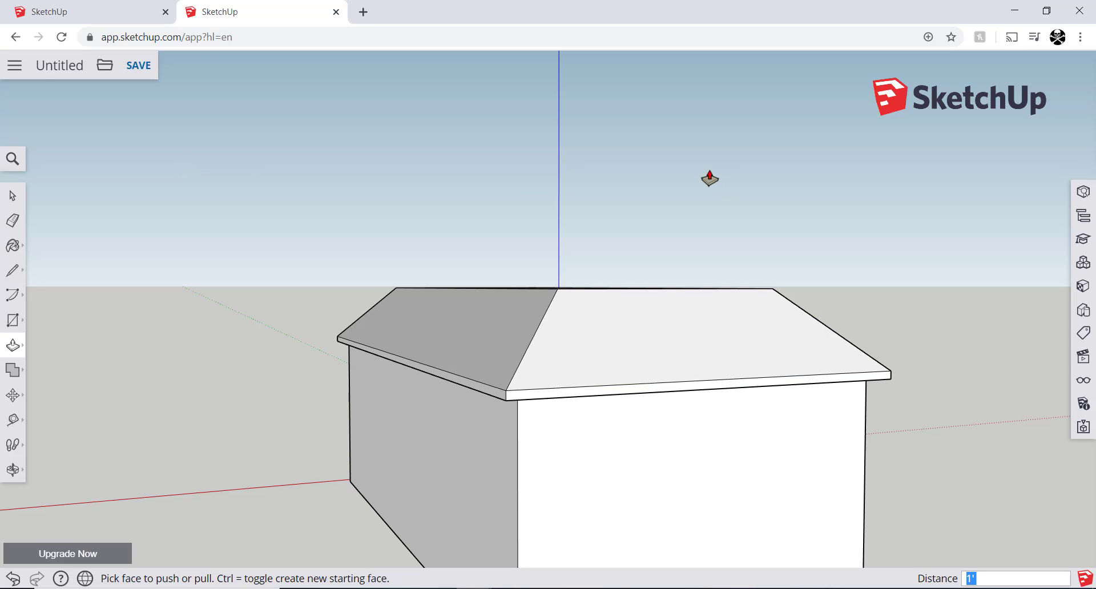
key(alt+Tab)
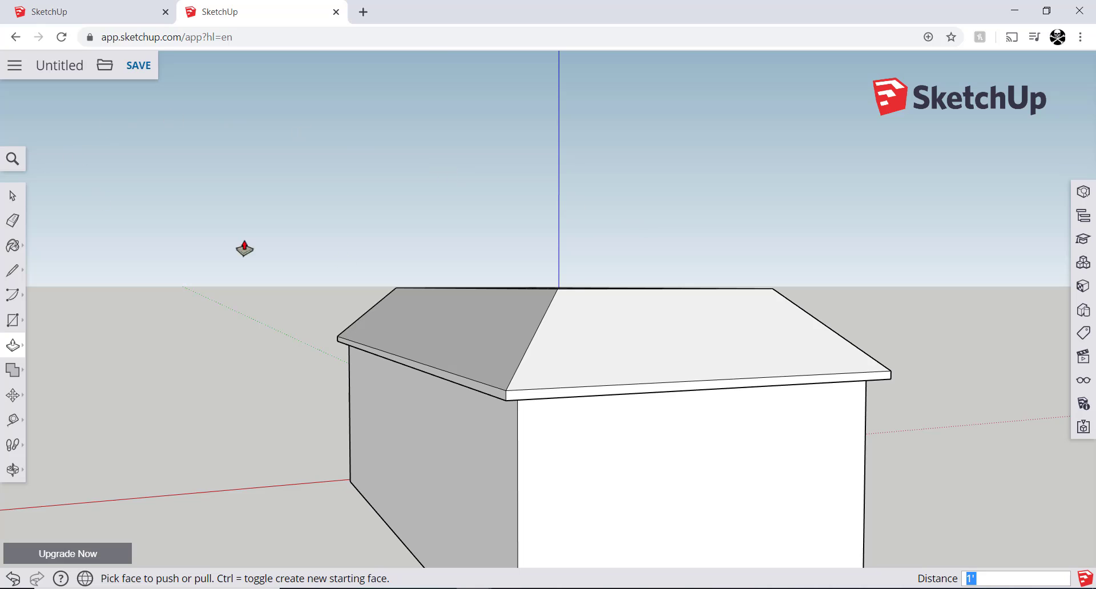
Step: Draw a rectangle of about 221' by 274' on the ground around the whole building
scroll(752, 268, down, 4)
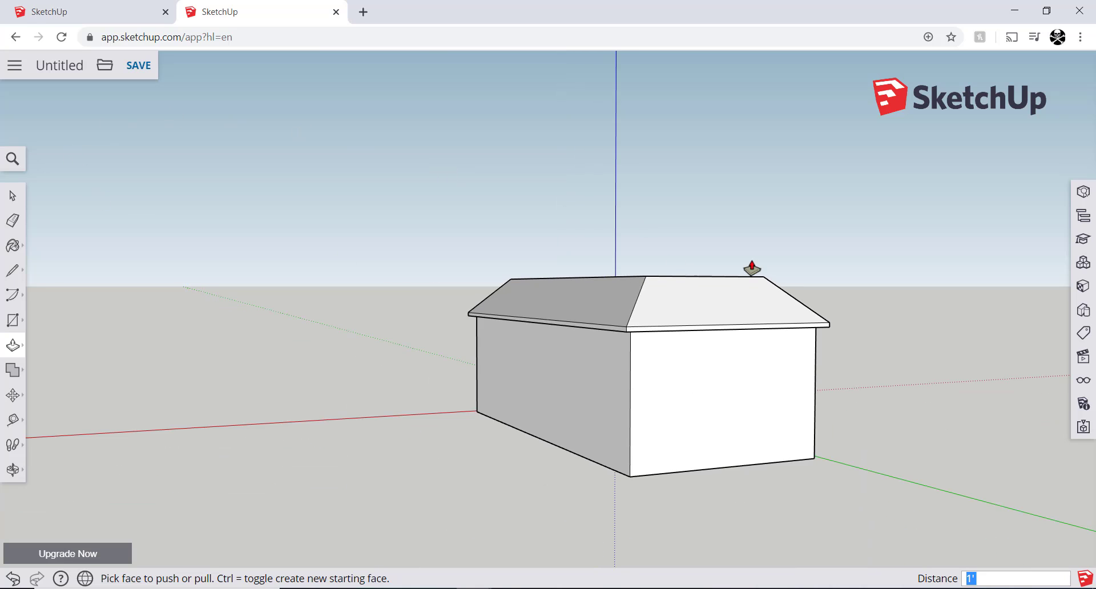
key(o)
drag(377, 267, 972, 326)
middle_drag(617, 318, 384, 235)
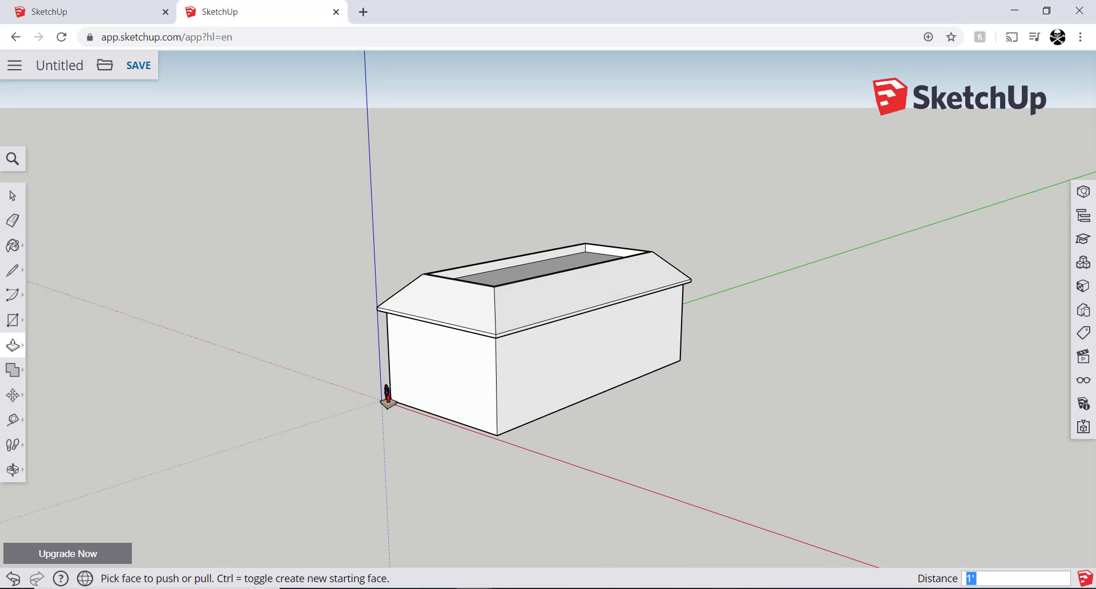
click(17, 320)
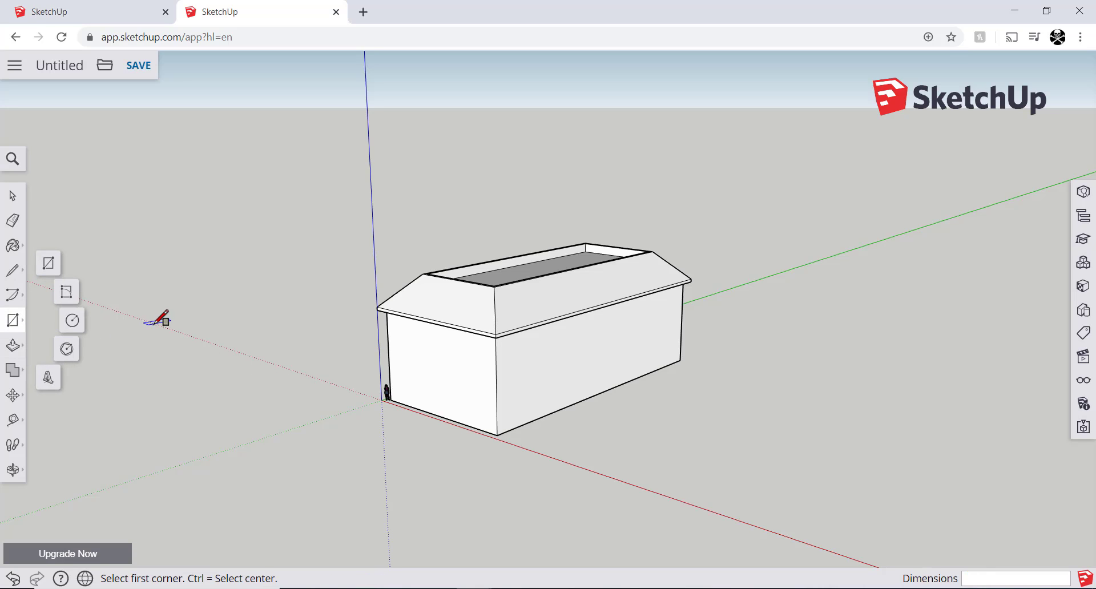
scroll(143, 352, down, 1)
click(150, 354)
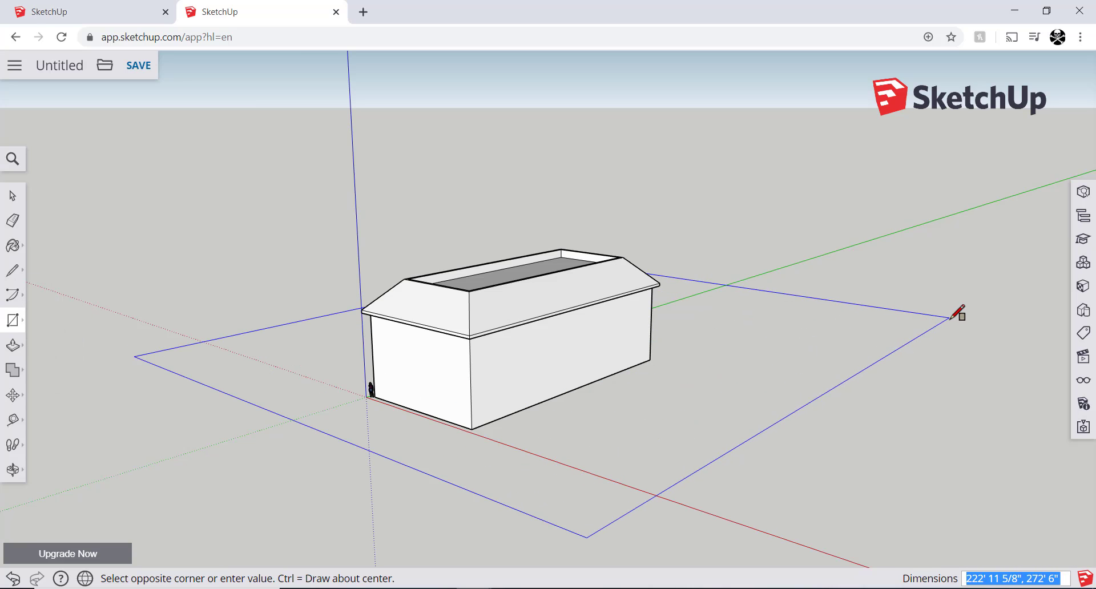
click(948, 316)
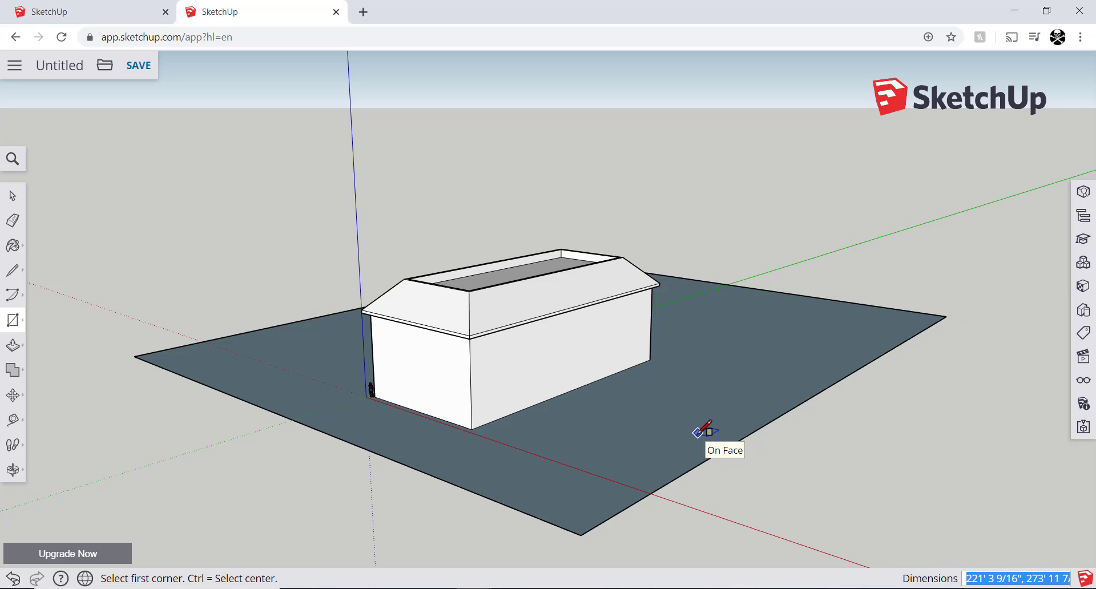
Step: Switch to the YouTube tutorial, look at the walkway drawn to the building's front, pause it and return to SketchUp
key(alt+Tab)
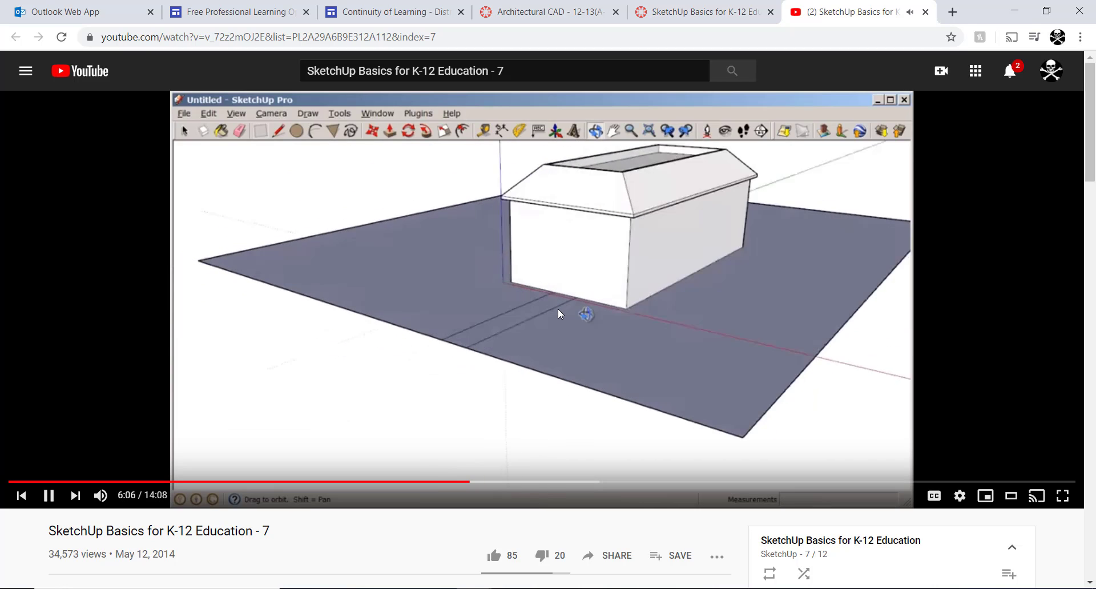
click(557, 310)
key(alt+Tab)
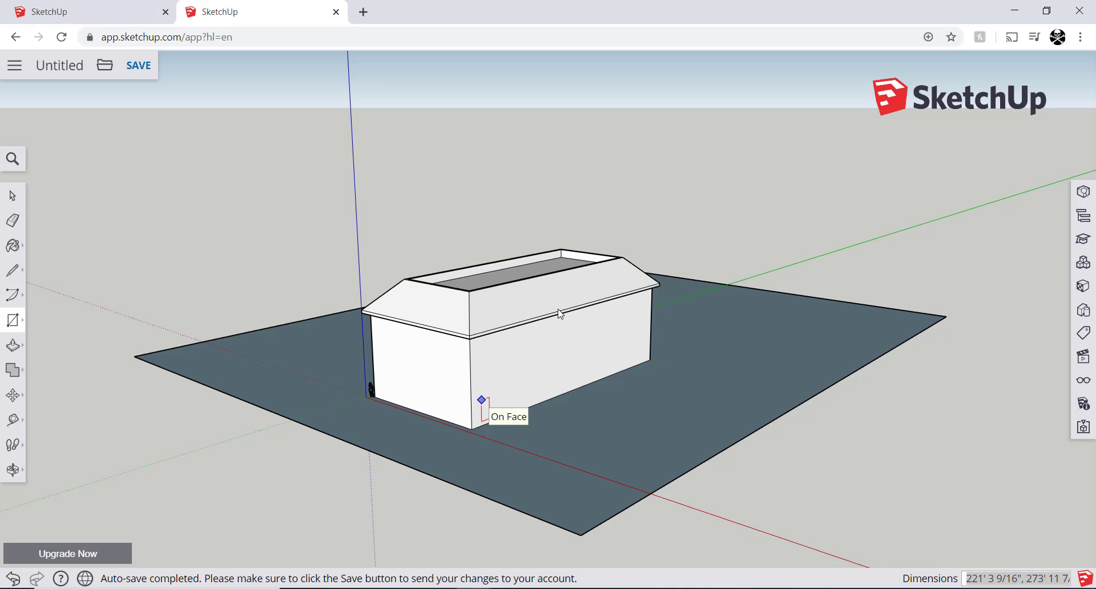
Step: Draw a narrow rectangular walkway on the ground from the middle of the building's front wall to the front edge of the ground face
scroll(399, 448, up, 5)
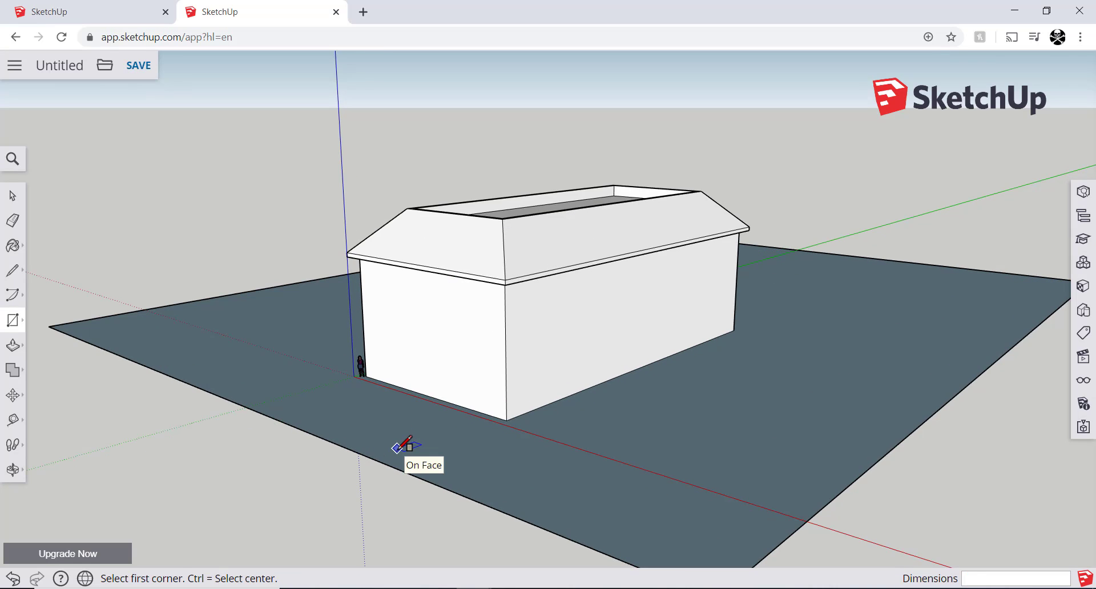
middle_drag(399, 444, 533, 430)
key(r)
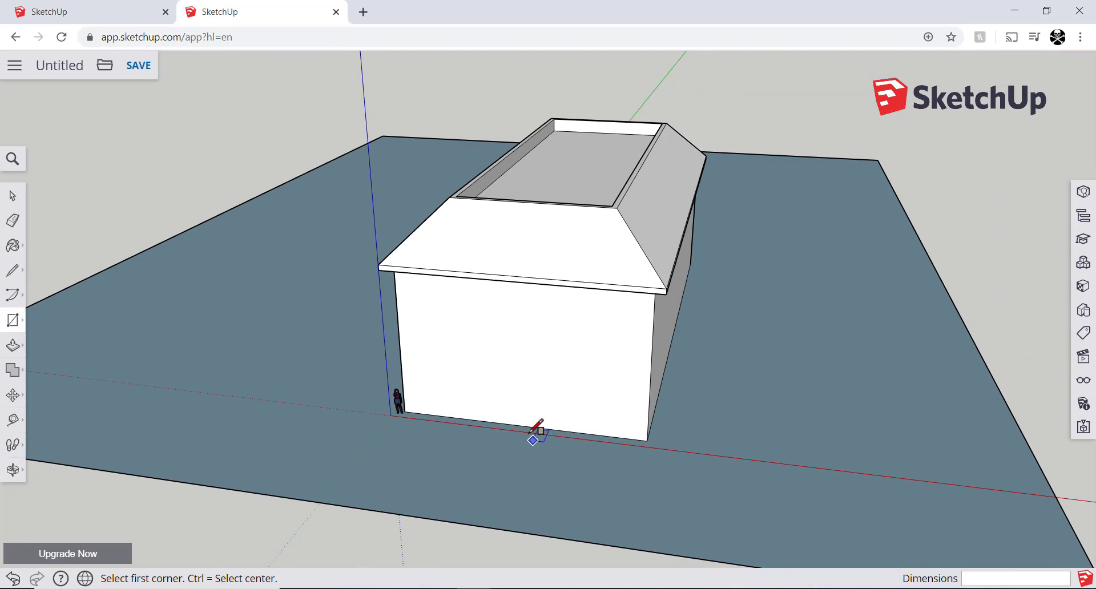
click(500, 423)
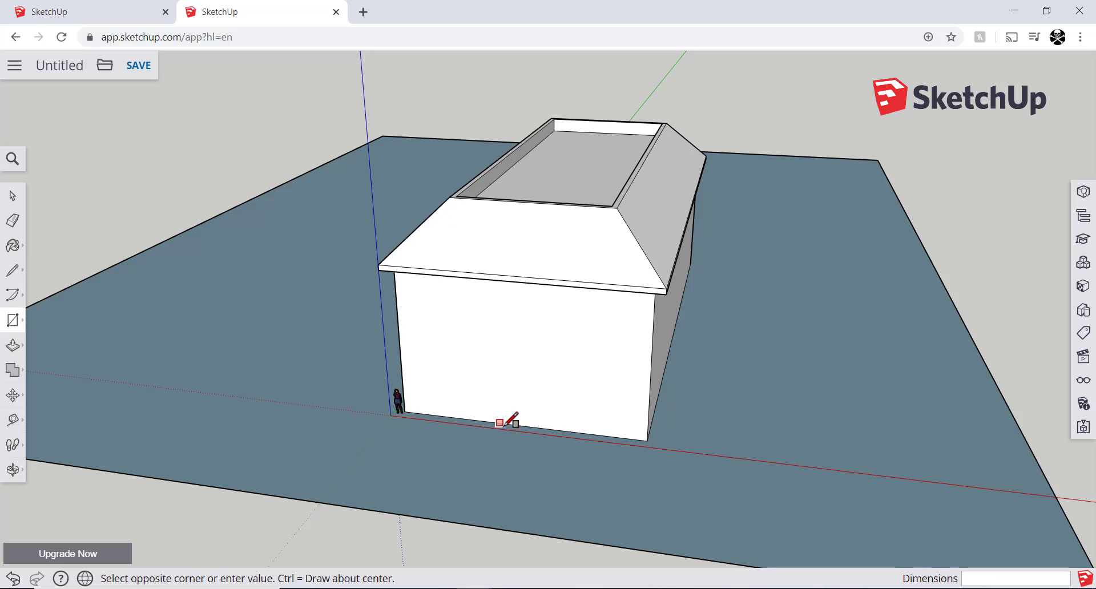
click(502, 529)
middle_drag(501, 501, 545, 412)
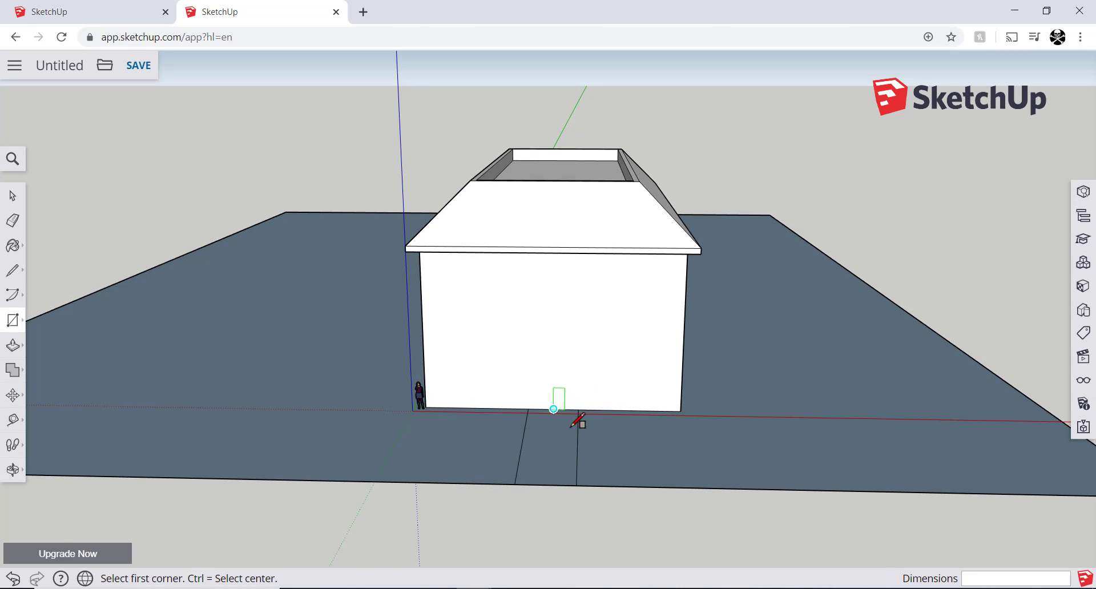
middle_drag(619, 441, 502, 421)
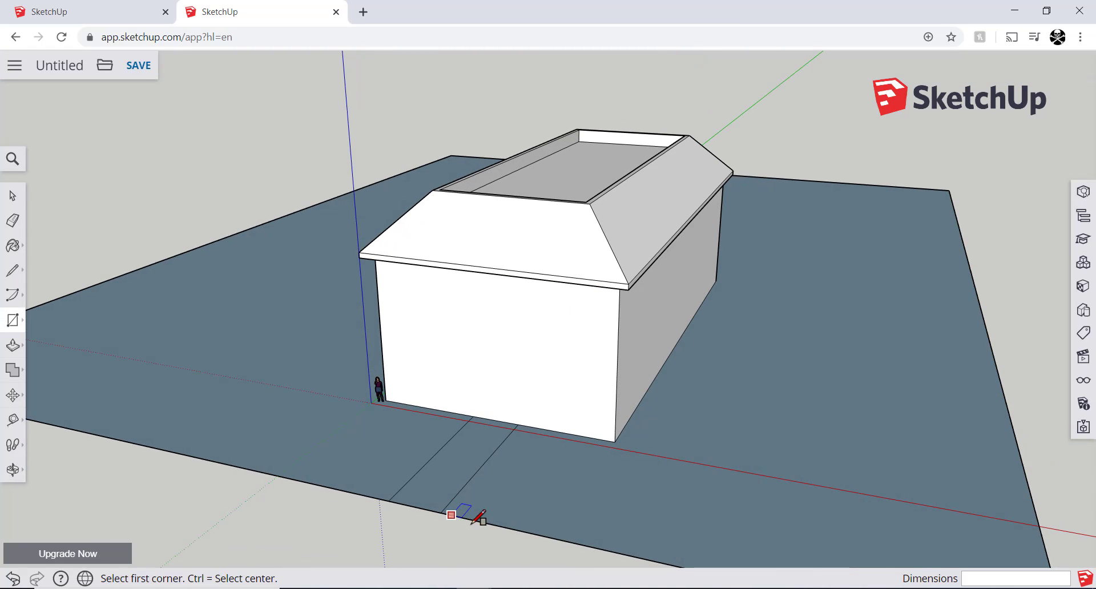
Step: Watch the YouTube tutorial's part on the paint materials, pause it and open the library of material categories in SketchUp
key(alt+Tab)
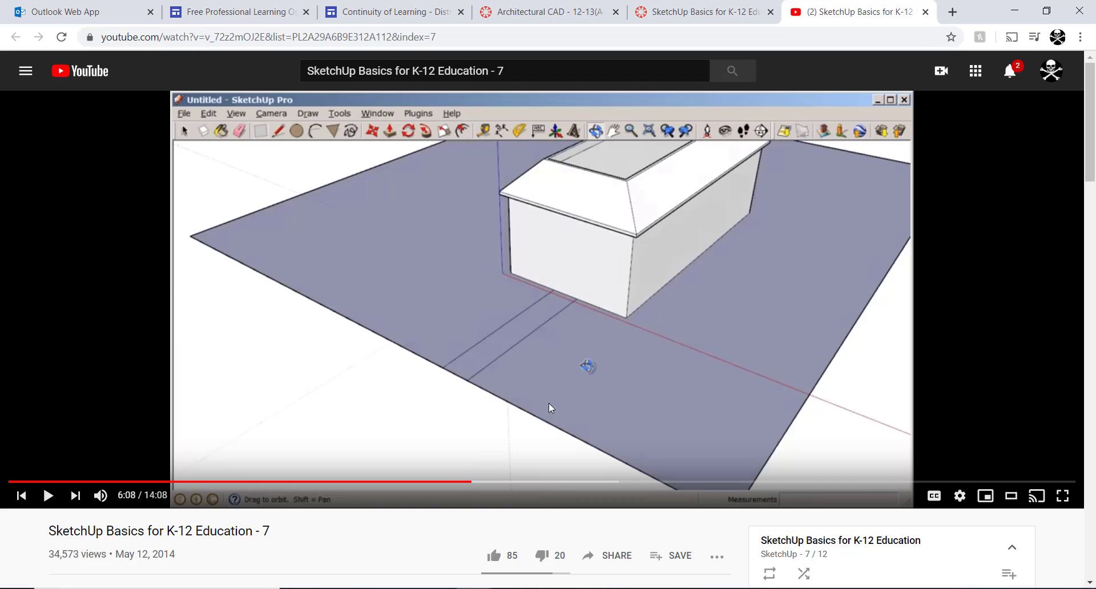
click(471, 390)
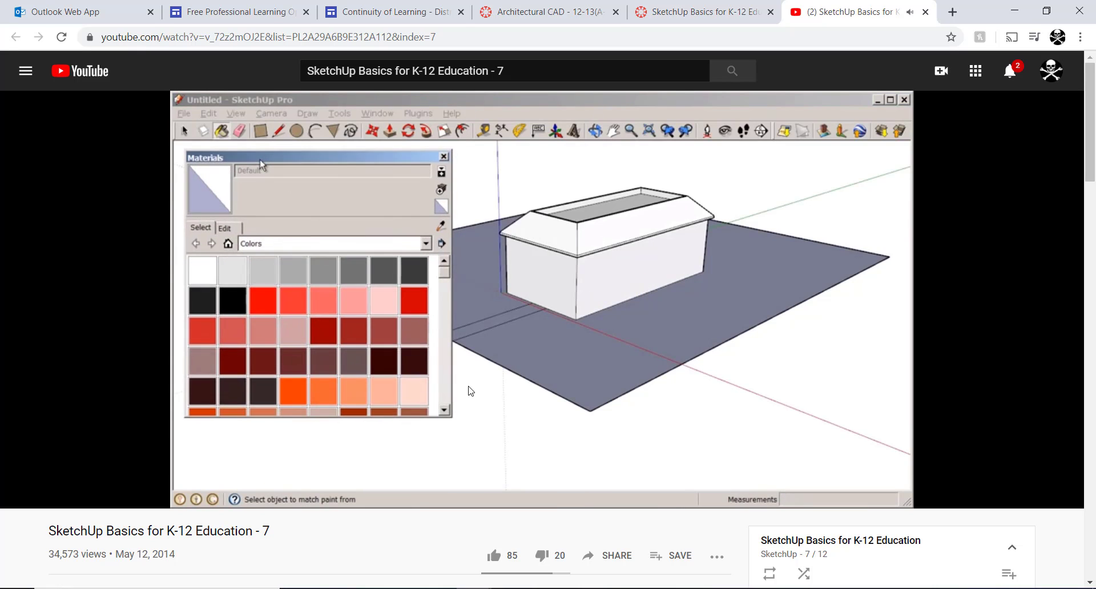
click(464, 379)
key(alt+Tab)
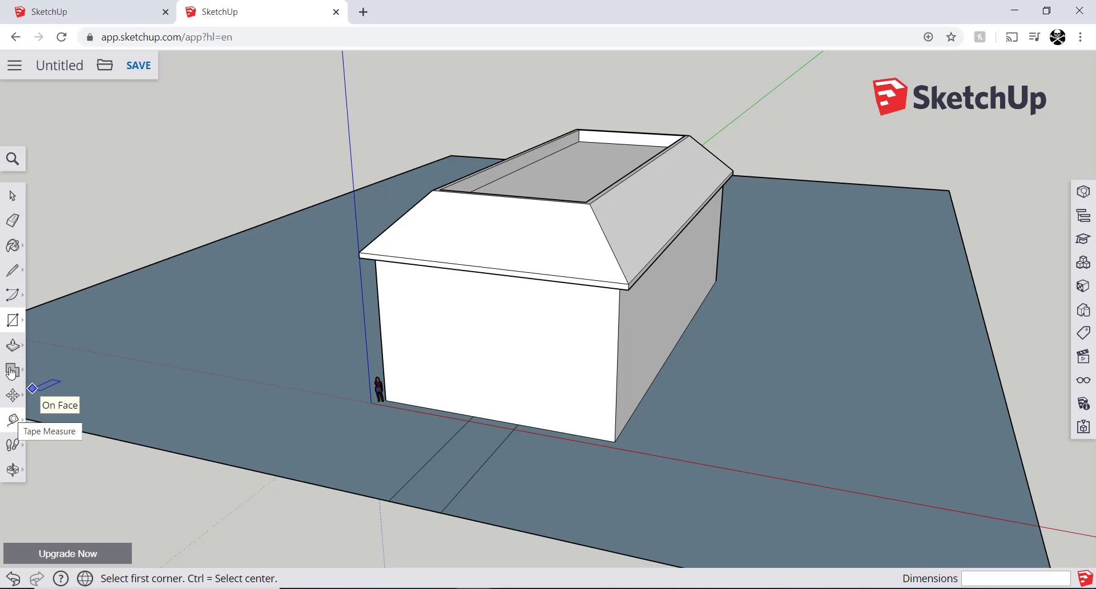
click(12, 246)
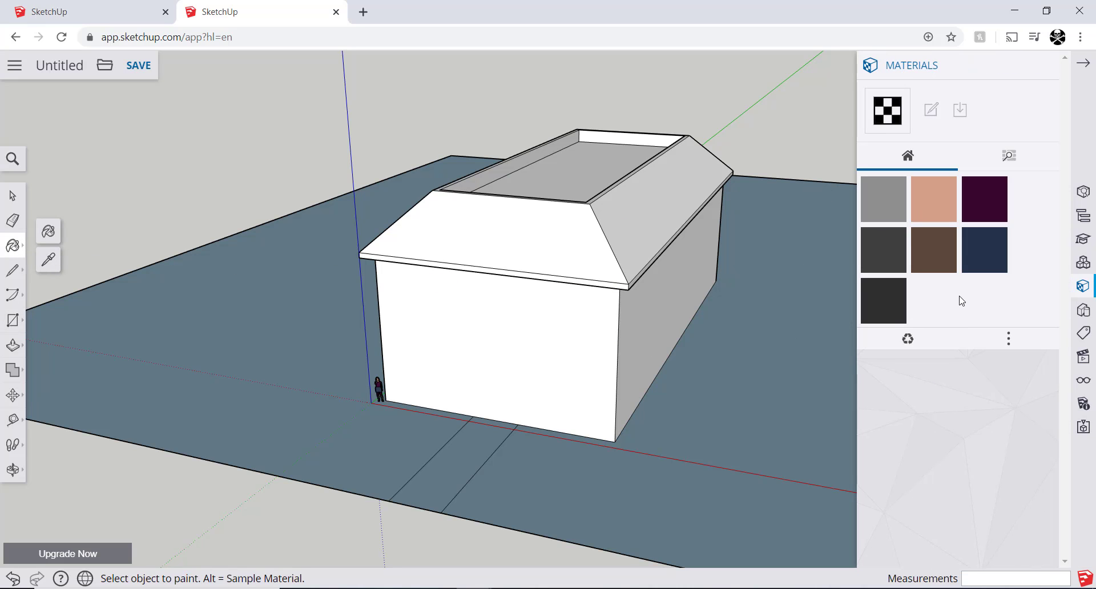
click(1011, 160)
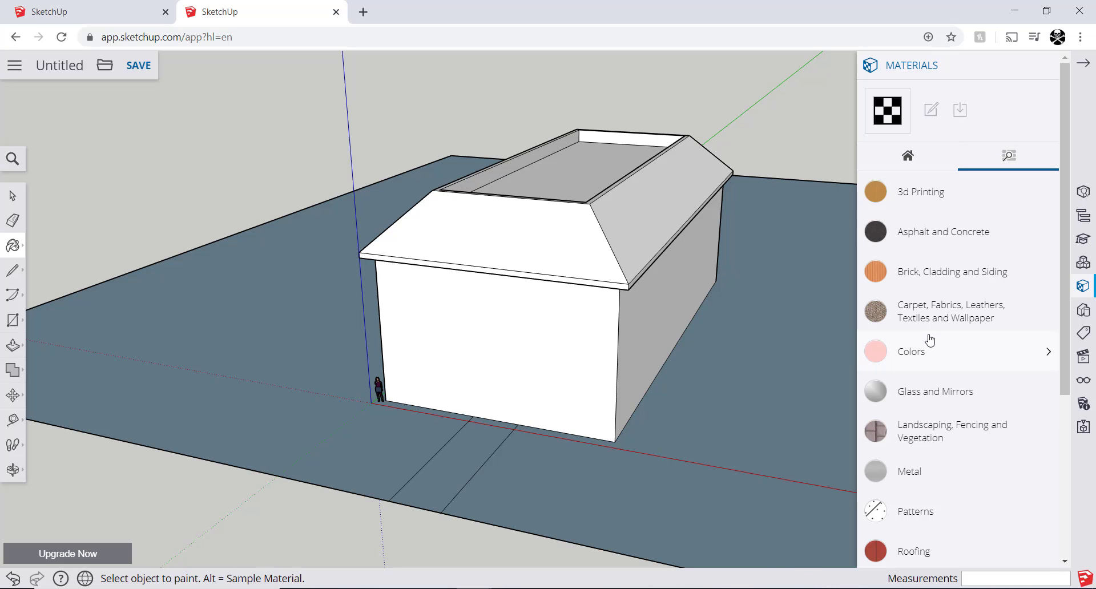
Step: Switch to the YouTube tutorial, watch the part on choosing a brick material, pause it and return to SketchUp
key(alt+Tab)
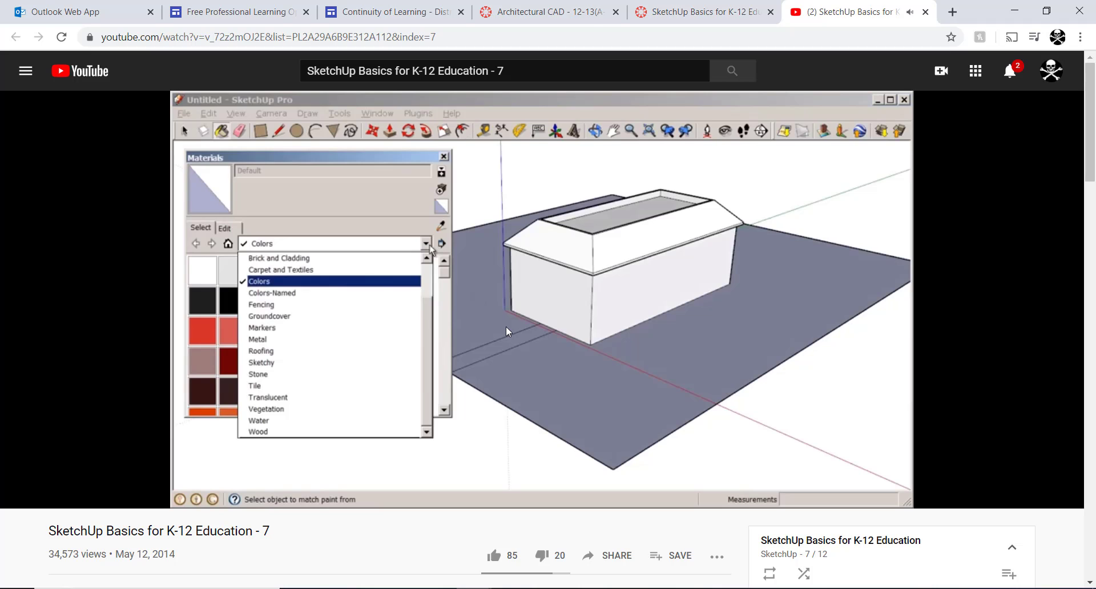
mouse_move(498, 328)
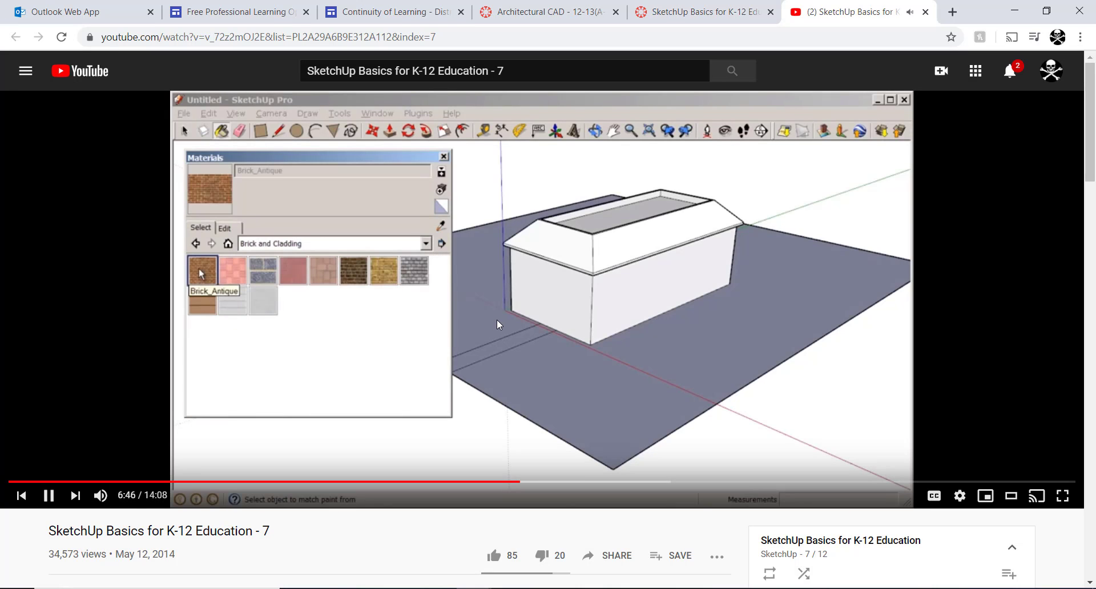
click(496, 324)
key(alt+Tab)
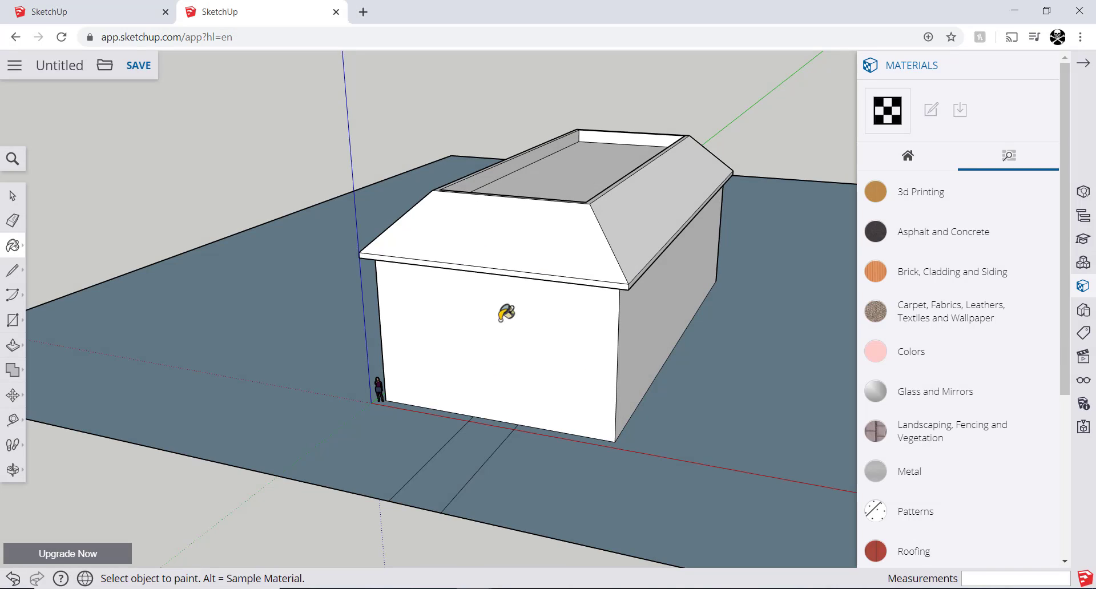
Step: Choose Brick Antique 01 from Brick, Cladding and Siding as the paint material and switch to the YouTube tutorial
click(989, 276)
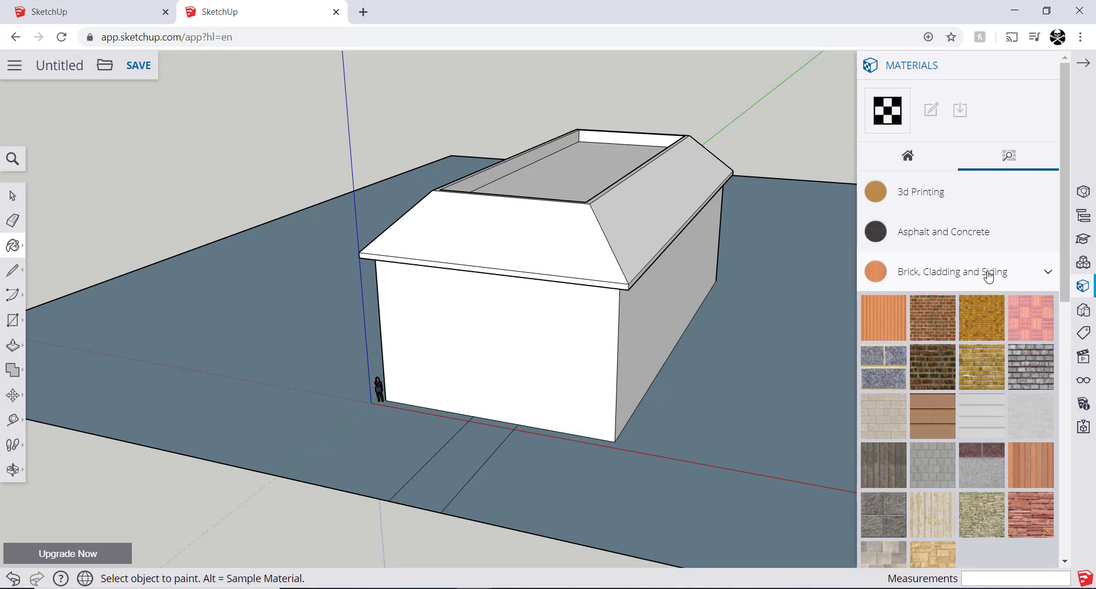
click(928, 325)
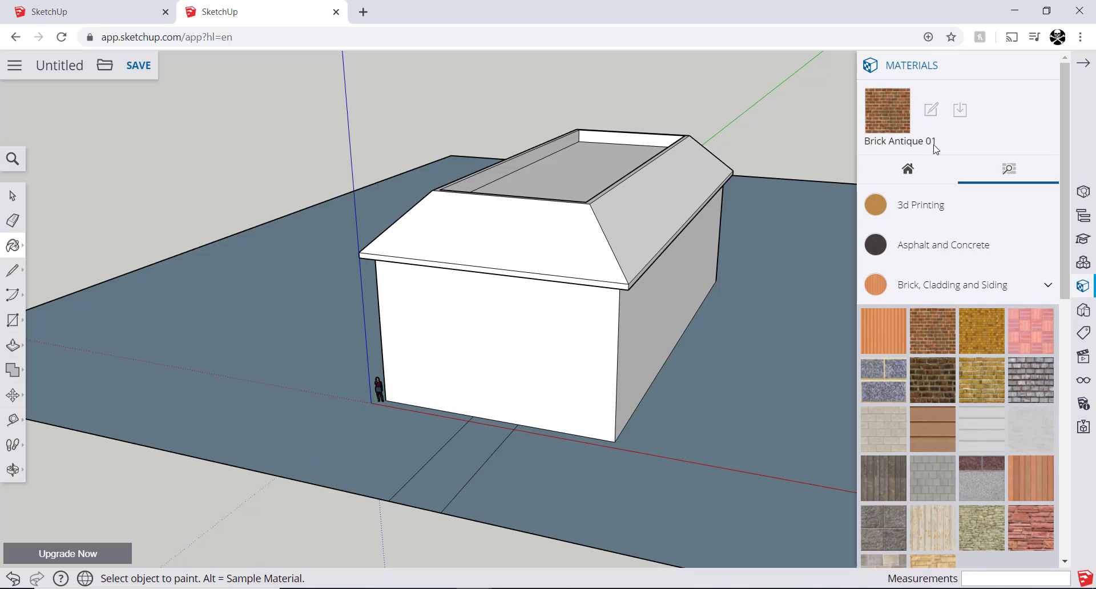
key(alt+Tab)
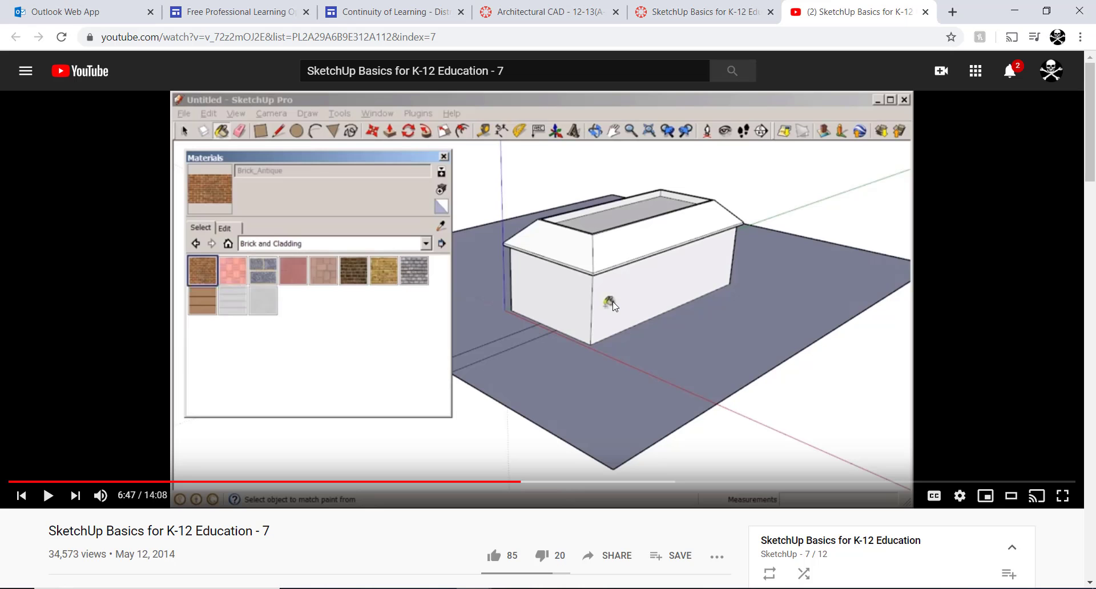
Step: Watch the YouTube tutorial's part on painting the walls with brick, pause it and return to SketchUp
click(251, 262)
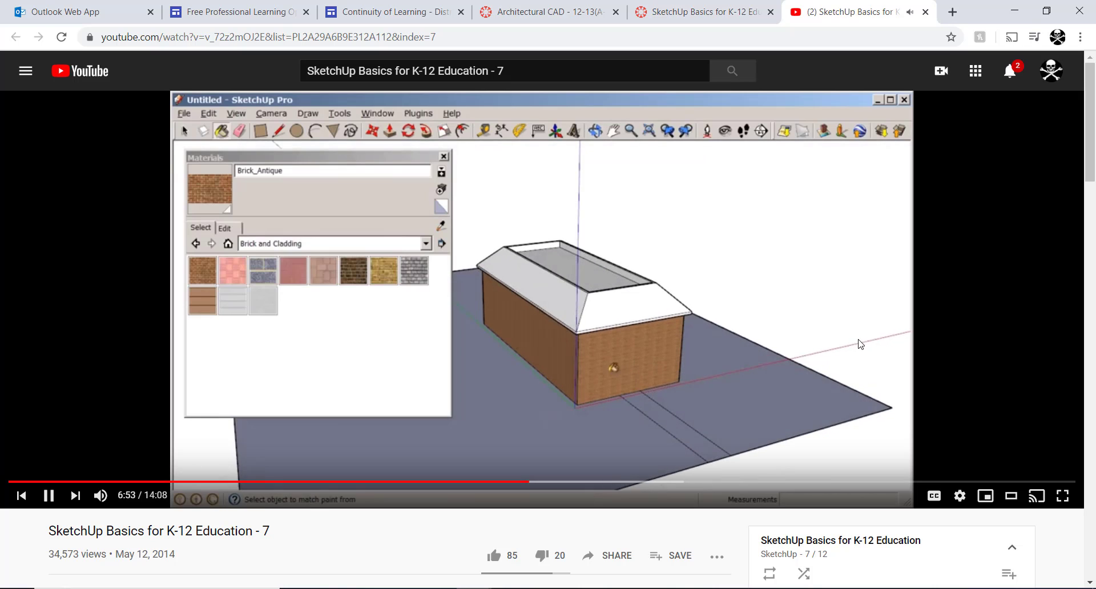
click(769, 324)
key(alt+Tab)
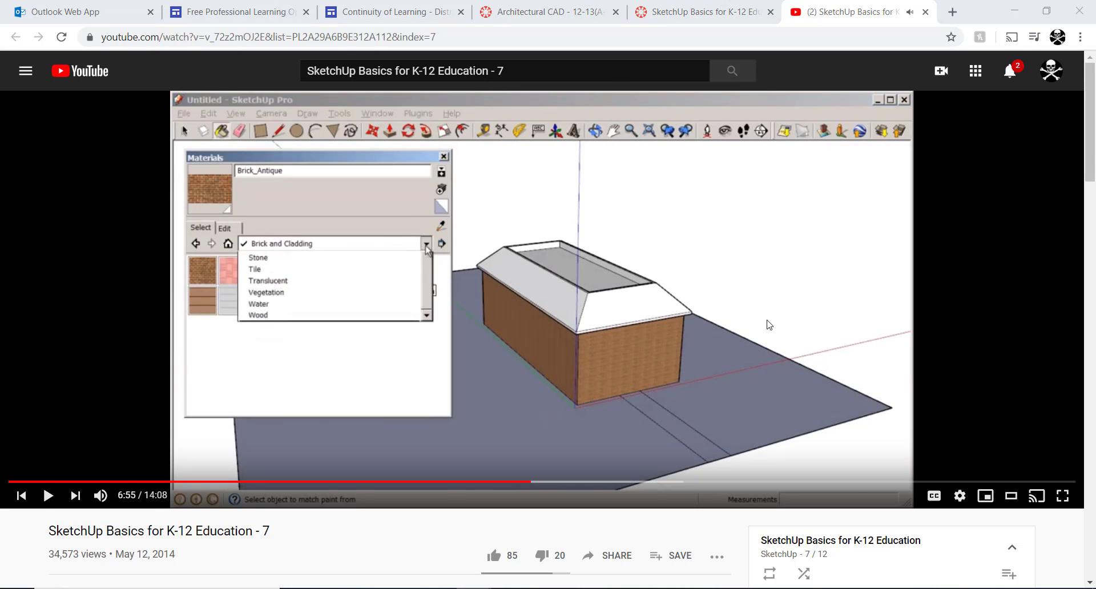
Step: Paint all four outer walls of the building with Brick Antique 01
click(593, 340)
click(649, 324)
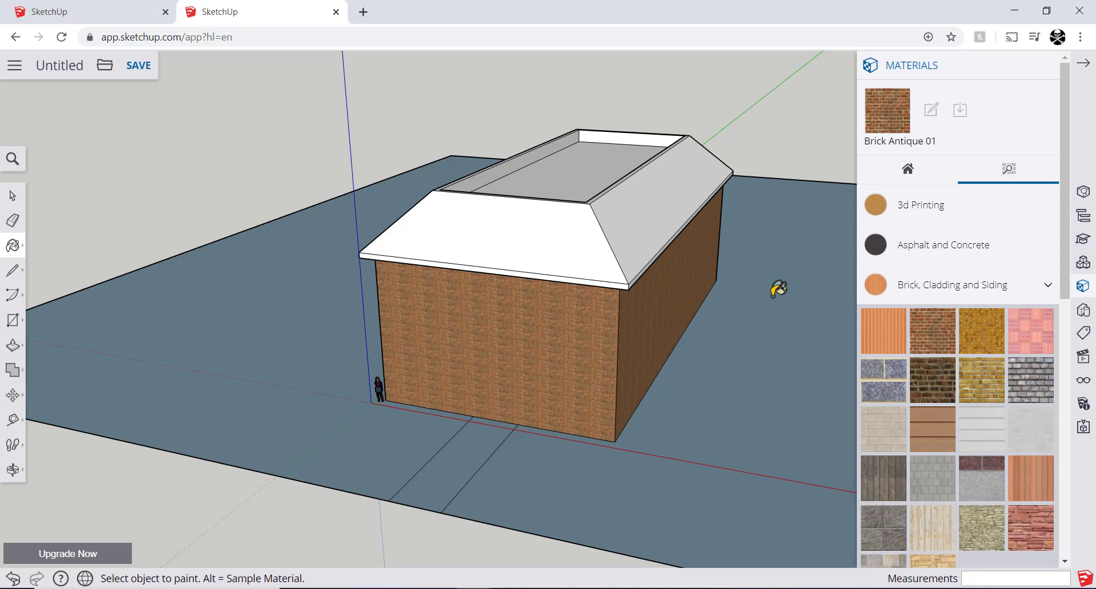
mouse_move(778, 290)
middle_down()
mouse_move(384, 314)
mouse_move(697, 333)
mouse_move(543, 340)
mouse_move(152, 326)
mouse_move(257, 368)
middle_up()
click(419, 381)
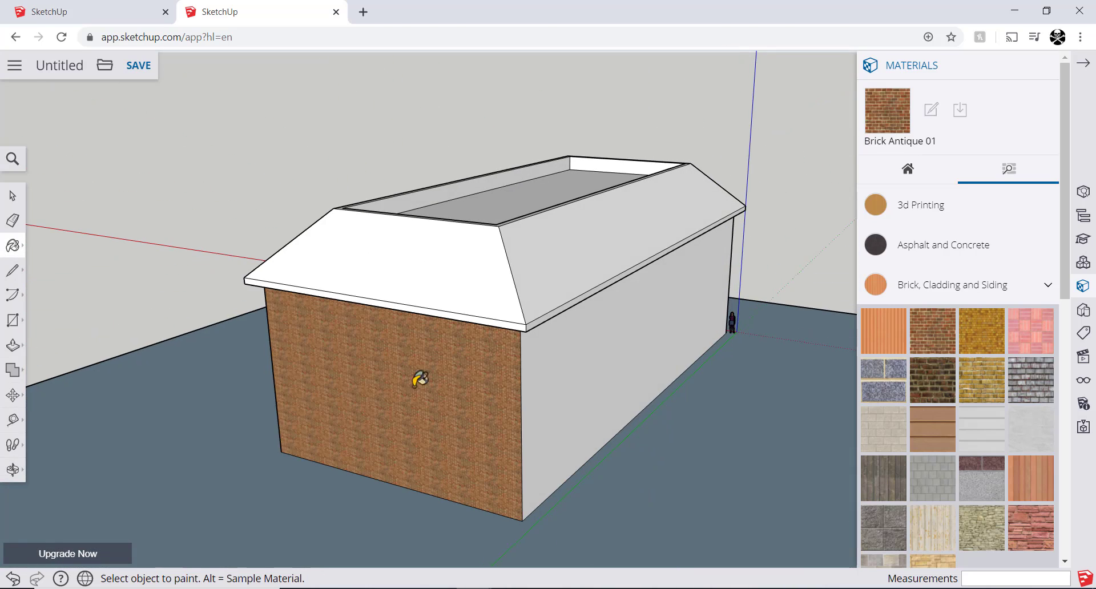
click(614, 342)
mouse_move(770, 316)
middle_down()
mouse_move(396, 340)
mouse_move(438, 339)
middle_up()
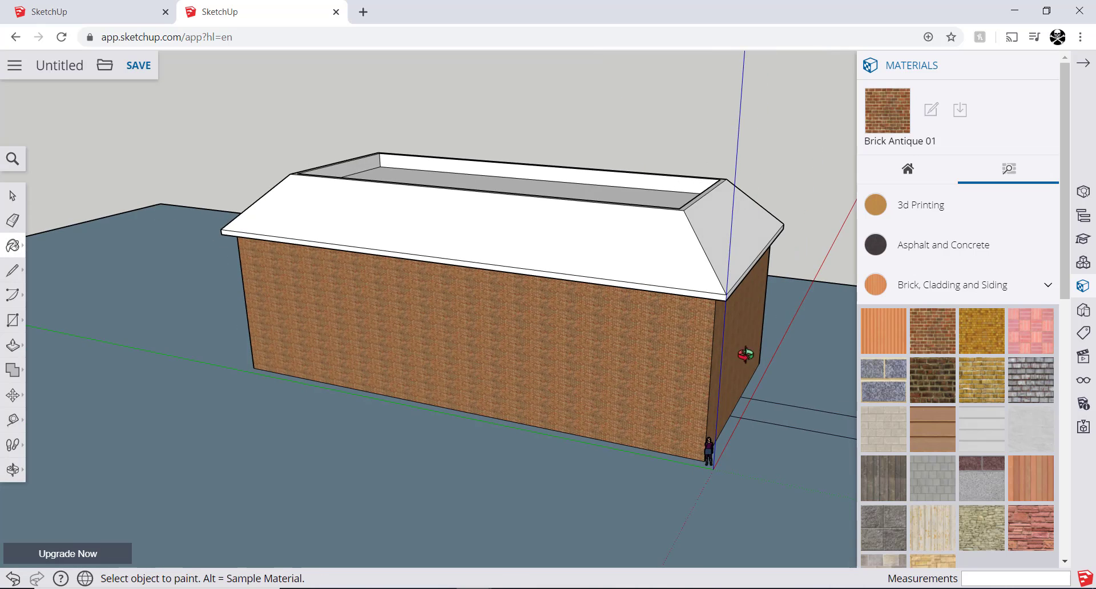
mouse_move(742, 354)
middle_down()
mouse_move(411, 336)
mouse_move(316, 343)
middle_up()
Step: Switch to the YouTube tutorial, watch the part on choosing a roofing material, pause it and return to SketchUp
key(alt+Tab)
click(368, 351)
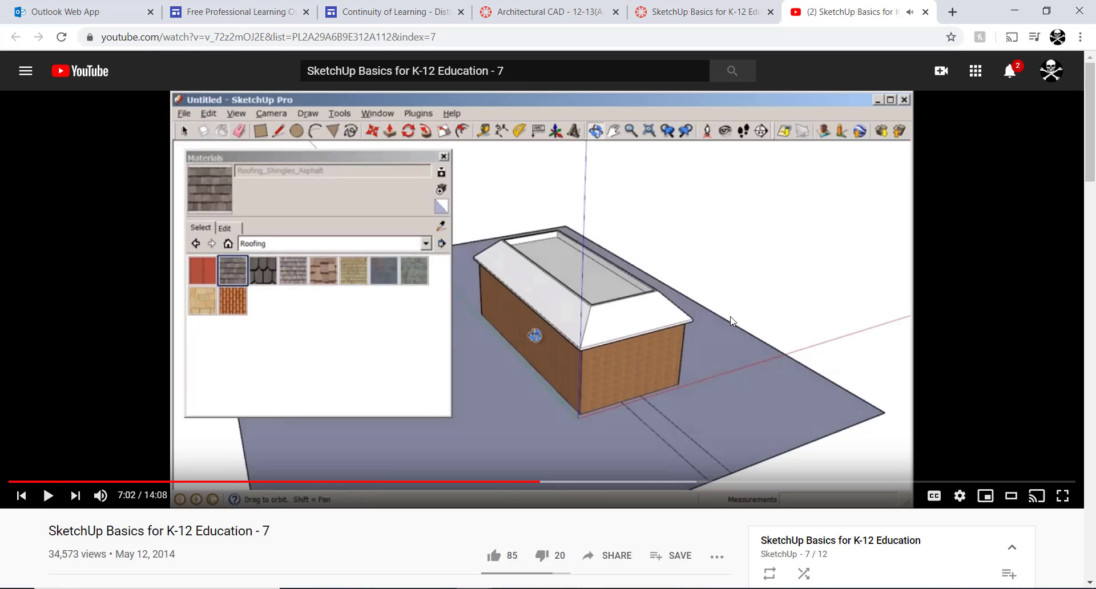
key(alt+Tab)
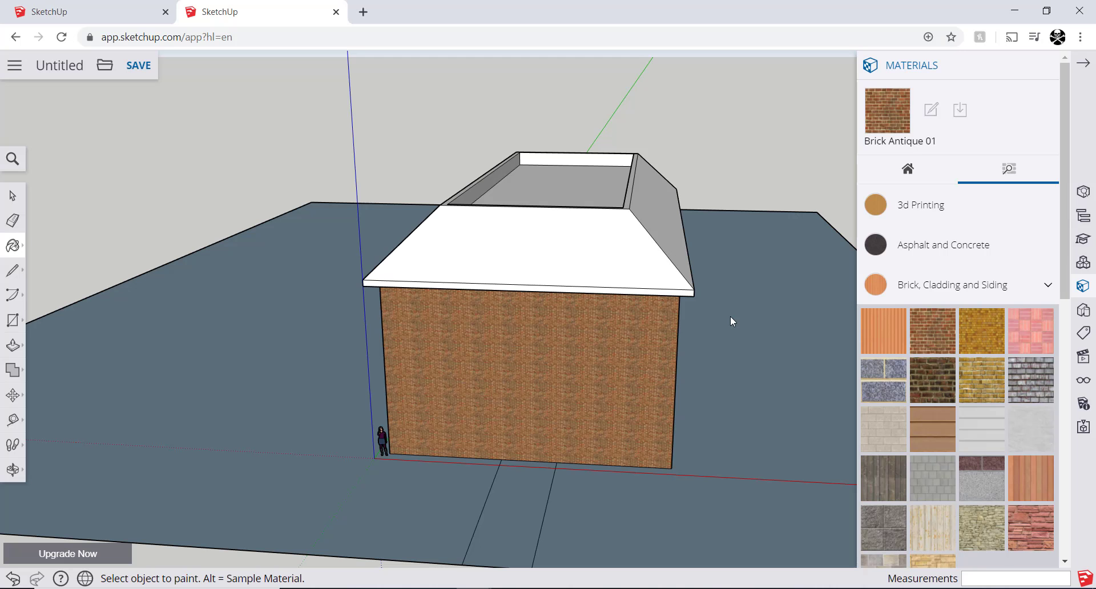
Step: Paint the four roof slopes with the gray-brown rectangular shingle material from Roofing, checking the choice against the YouTube tutorial
click(989, 287)
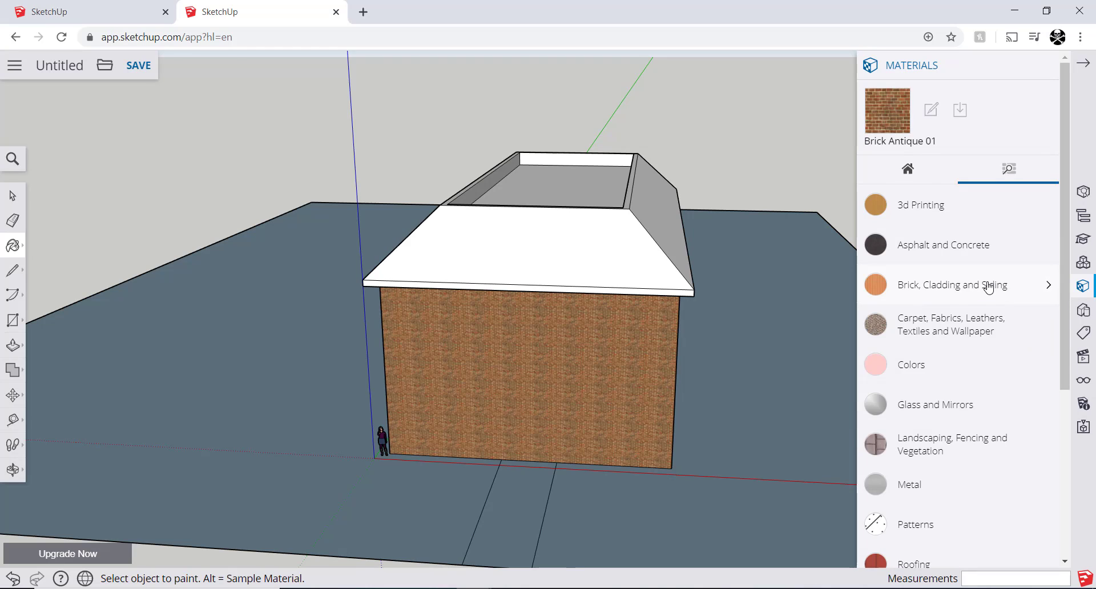
scroll(982, 310, down, 3)
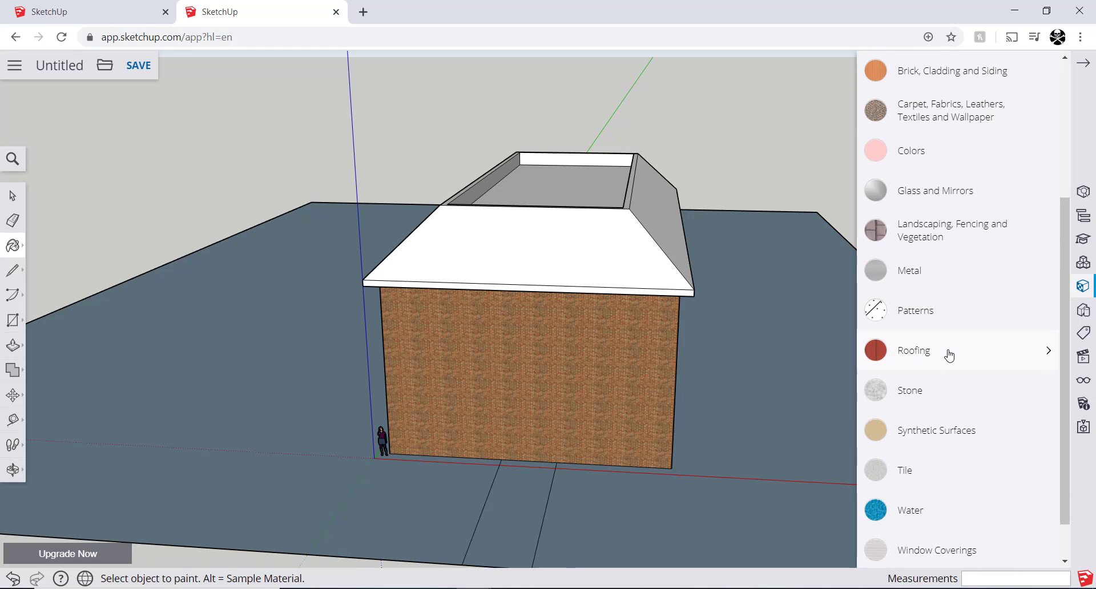
click(935, 355)
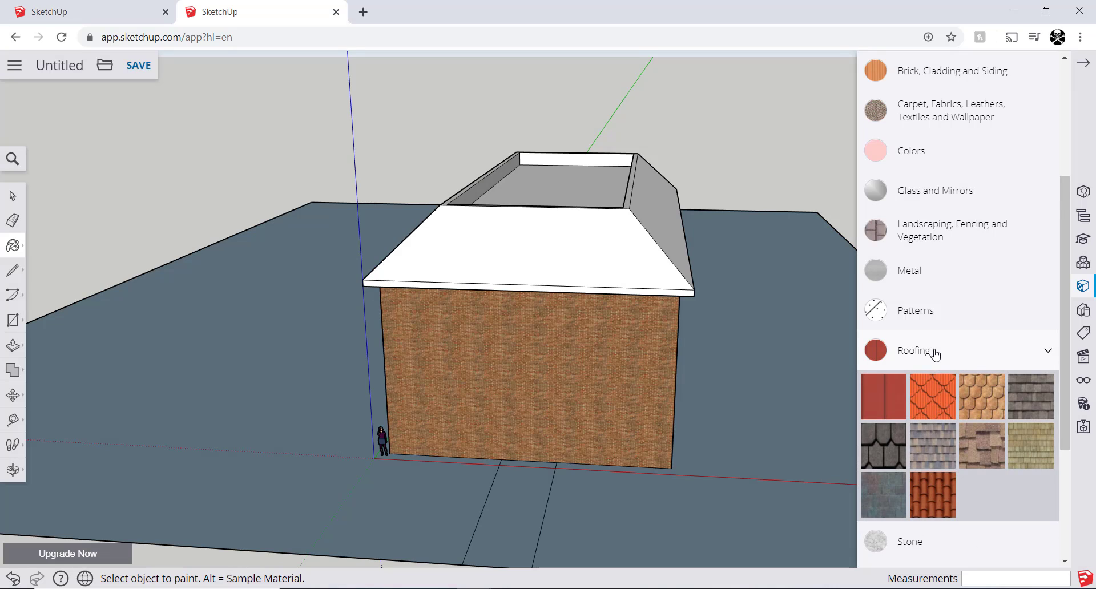
scroll(935, 355, down, 1)
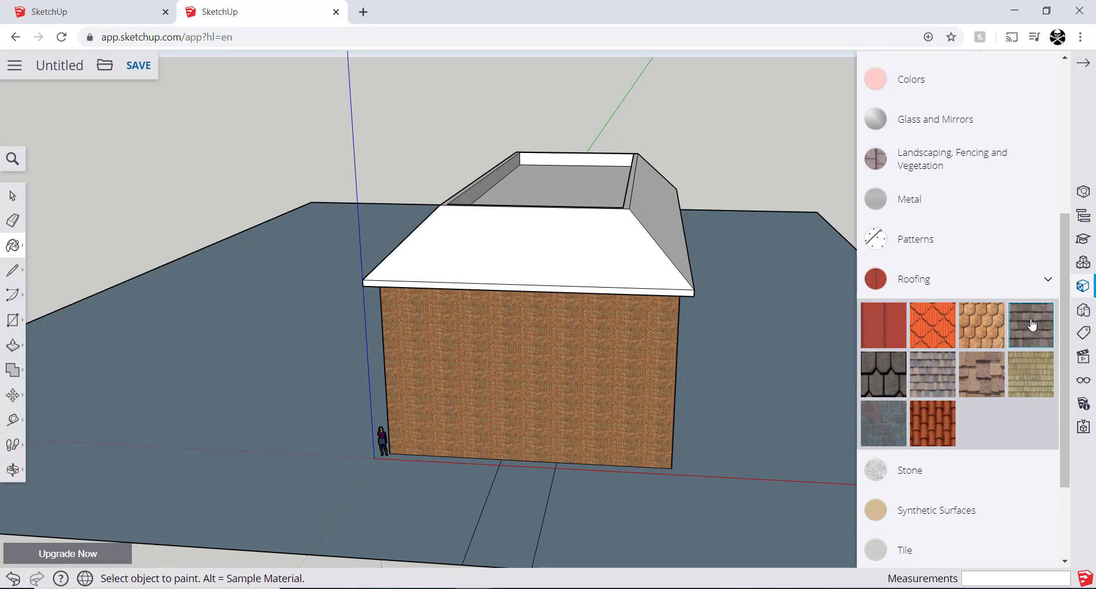
key(alt+Tab)
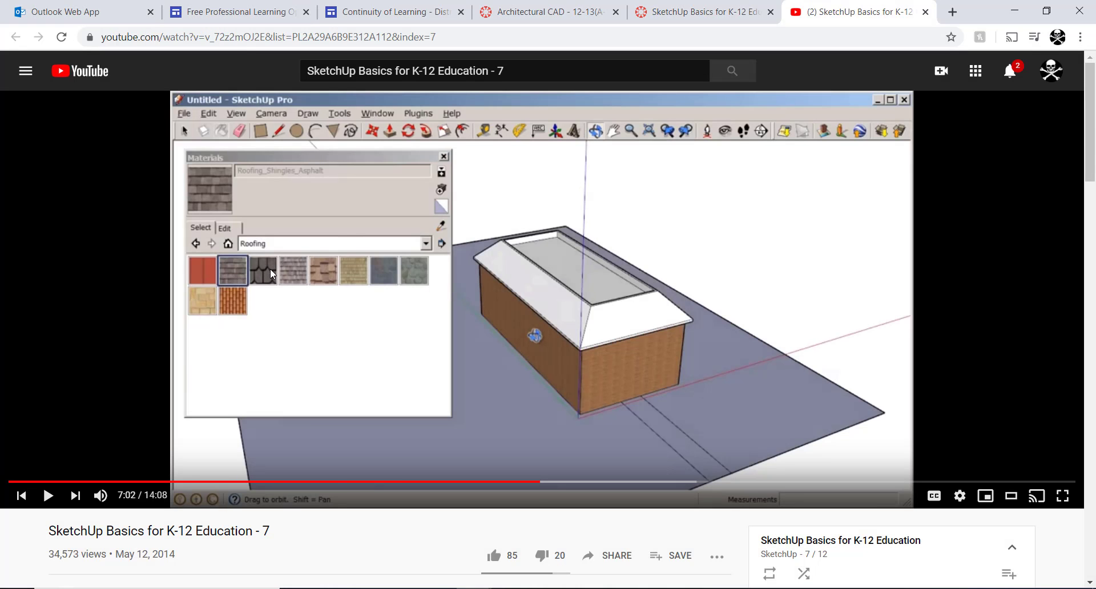
key(alt+Tab)
click(1021, 334)
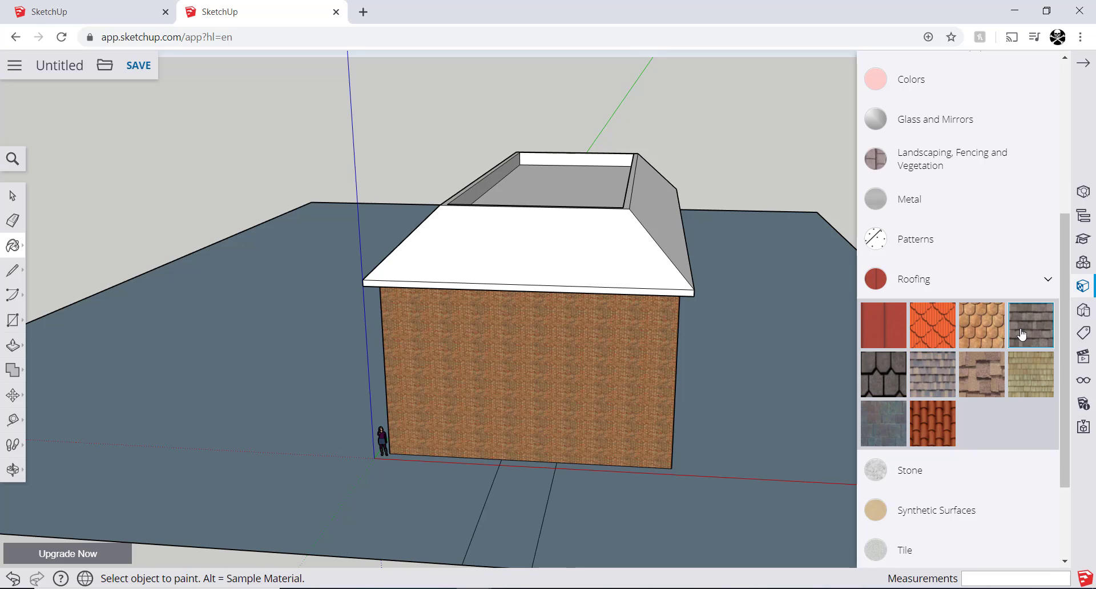
click(611, 249)
click(657, 222)
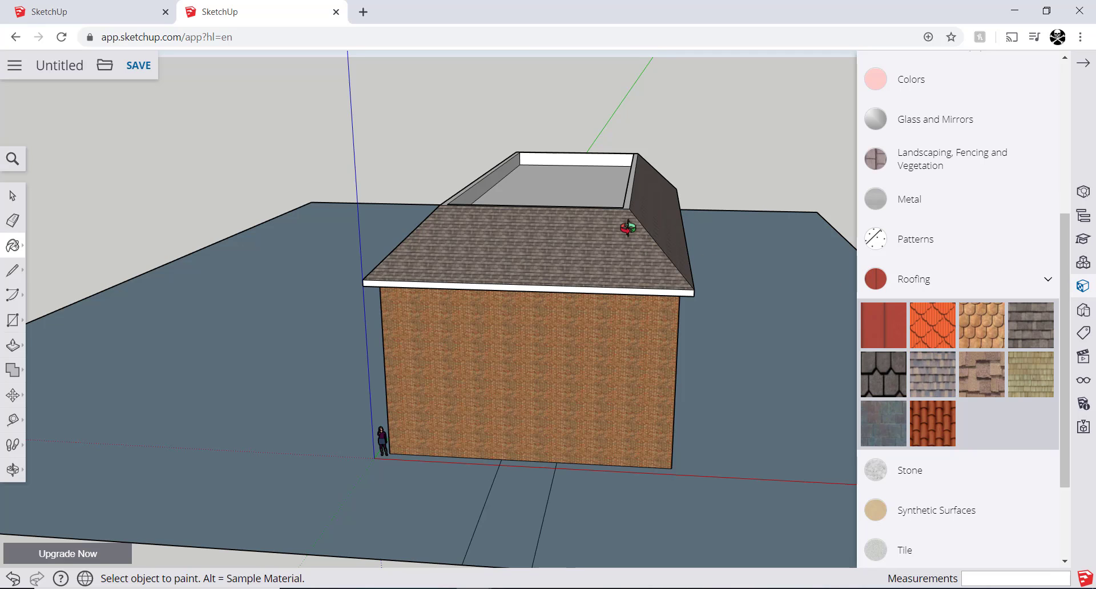
mouse_move(628, 227)
middle_down()
mouse_move(90, 292)
mouse_move(726, 292)
mouse_move(245, 301)
mouse_move(117, 286)
mouse_move(274, 341)
middle_up()
click(344, 325)
click(538, 311)
Step: Switch to the YouTube tutorial, watch the part on choosing a grass material, pause it and return to SketchUp
key(alt+Tab)
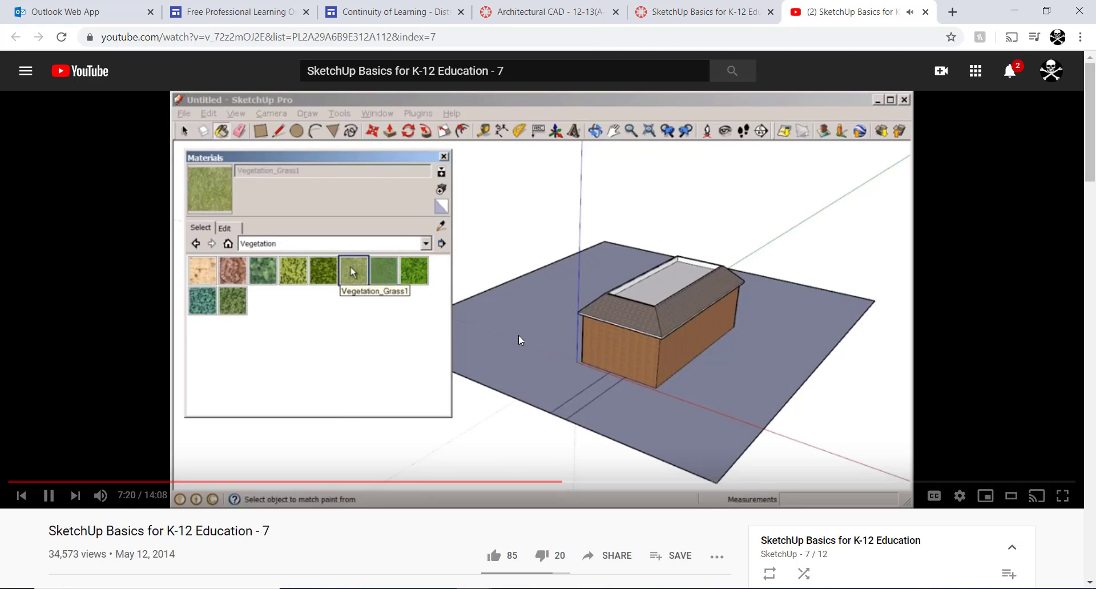
key(space)
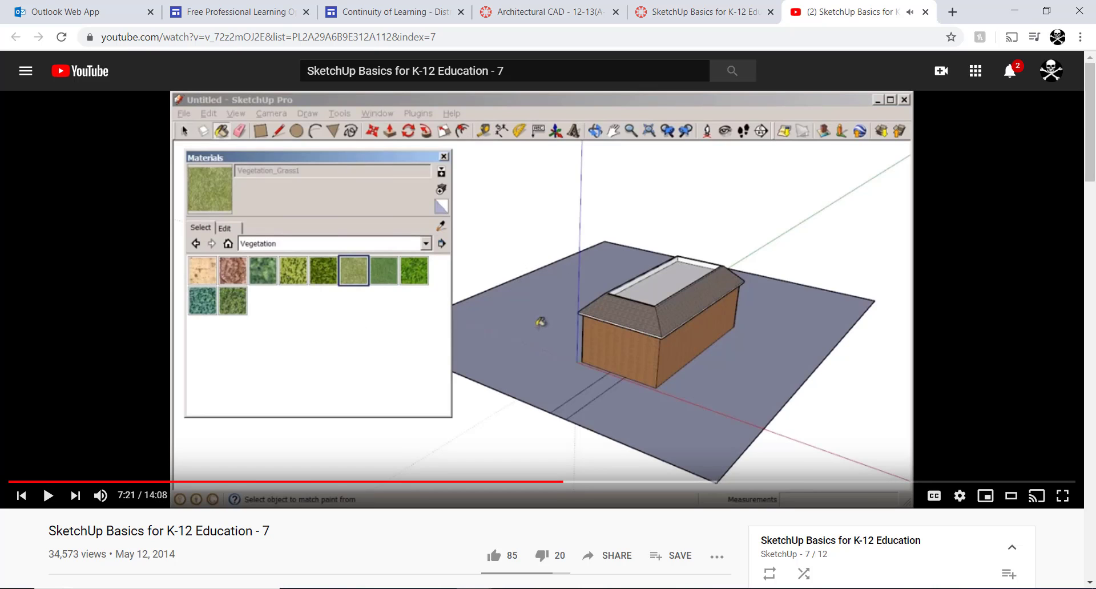
key(alt+Tab)
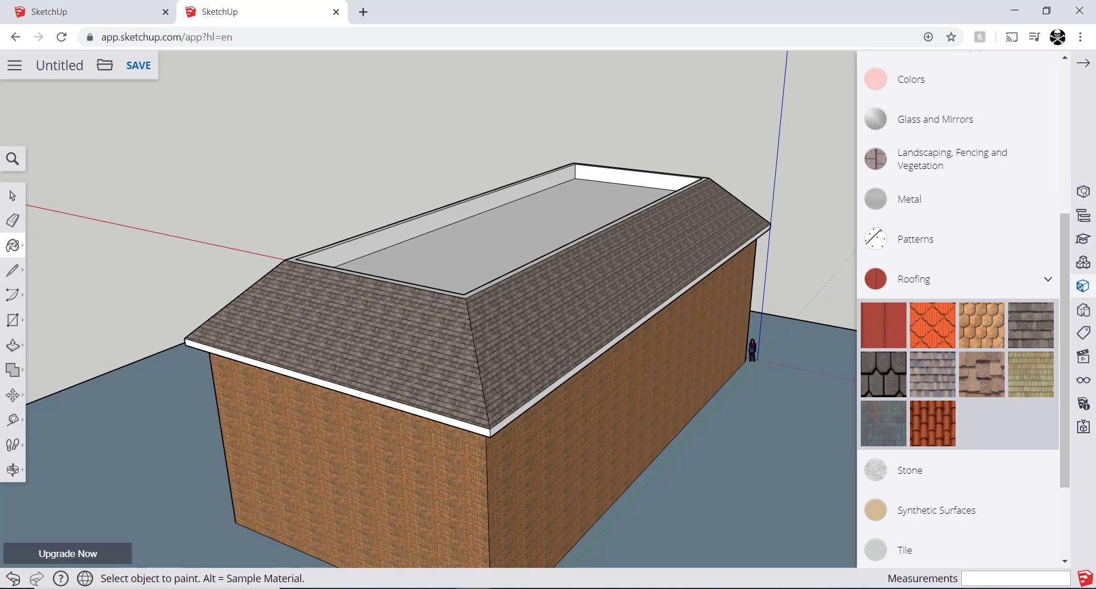
Step: Paint the ground around the building with Vegetation Grass Artificial from Landscaping, Fencing and Vegetation, checking the choice against the YouTube tutorial
click(1049, 282)
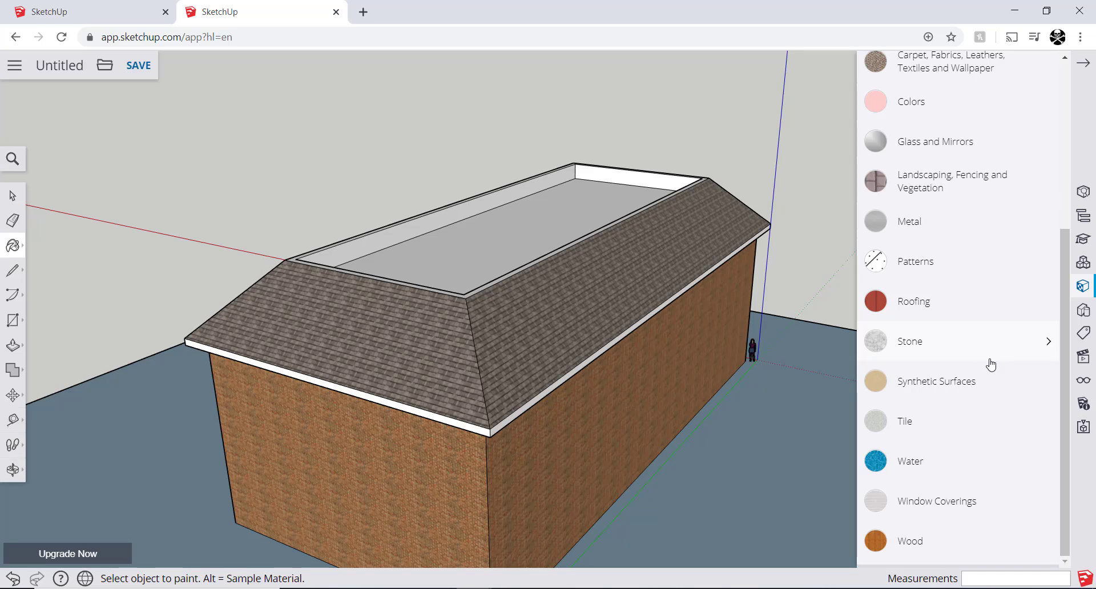
click(983, 186)
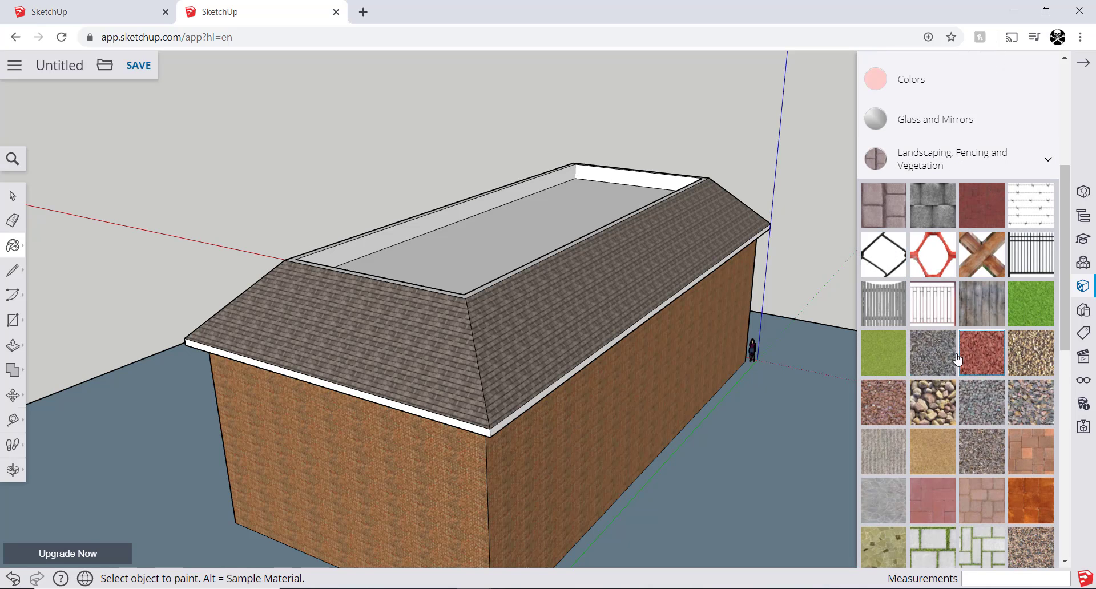
scroll(950, 359, down, 5)
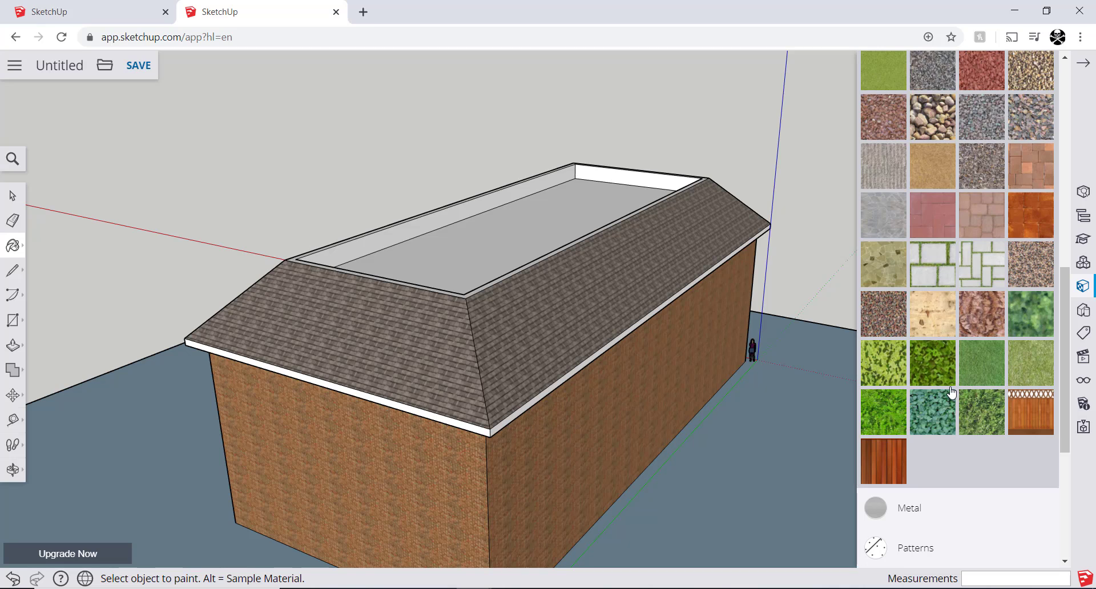
key(alt+Tab)
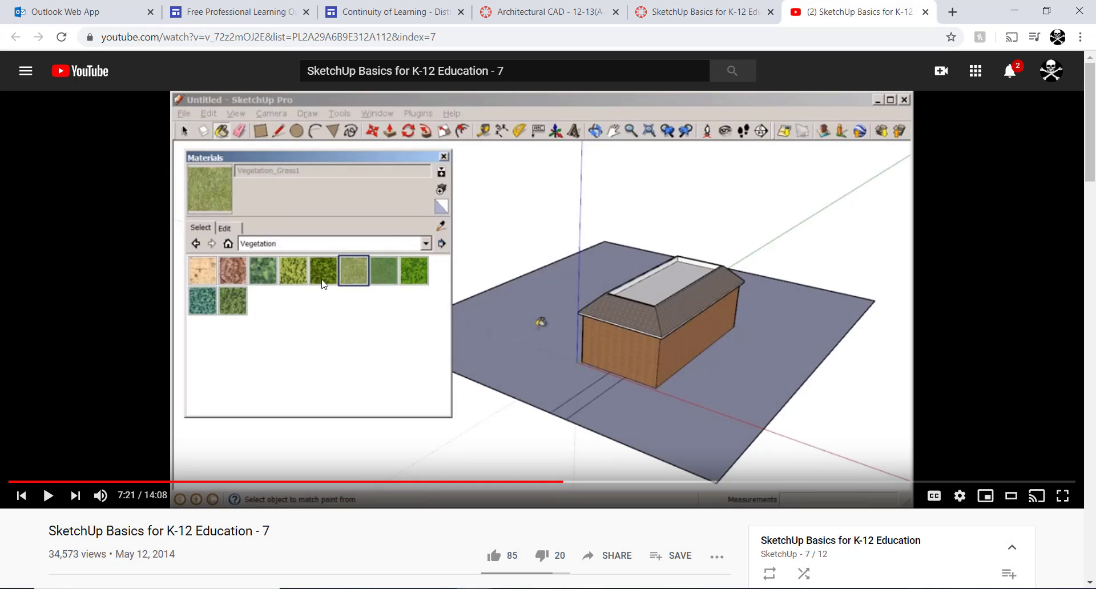
key(alt+Tab)
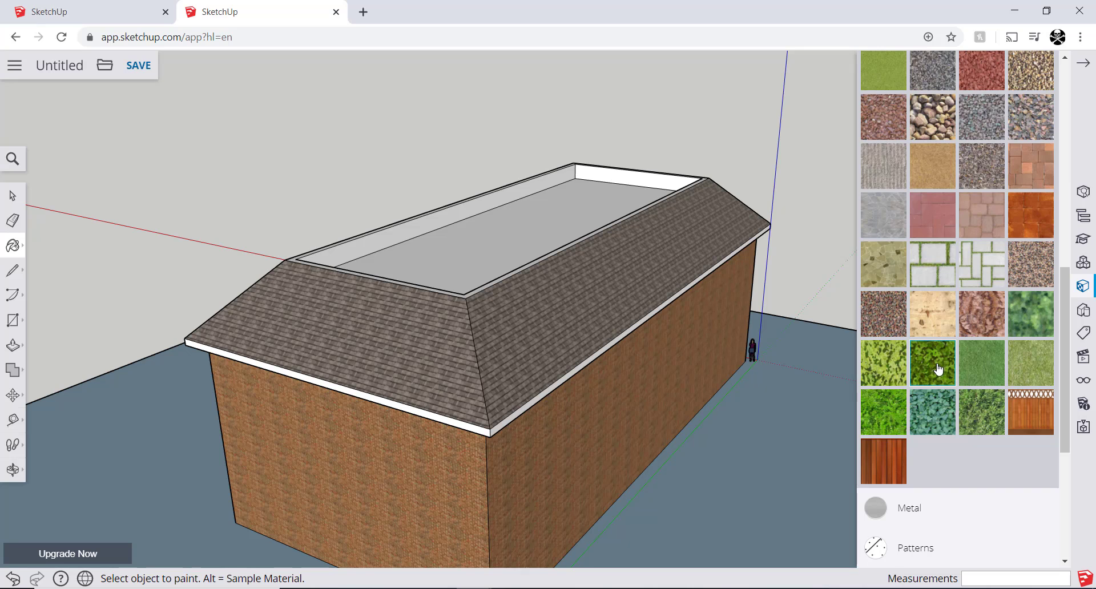
click(979, 366)
click(773, 435)
scroll(774, 433, down, 3)
mouse_move(773, 440)
middle_down()
mouse_move(657, 394)
mouse_move(446, 345)
mouse_move(568, 326)
mouse_move(321, 367)
mouse_move(465, 320)
middle_up()
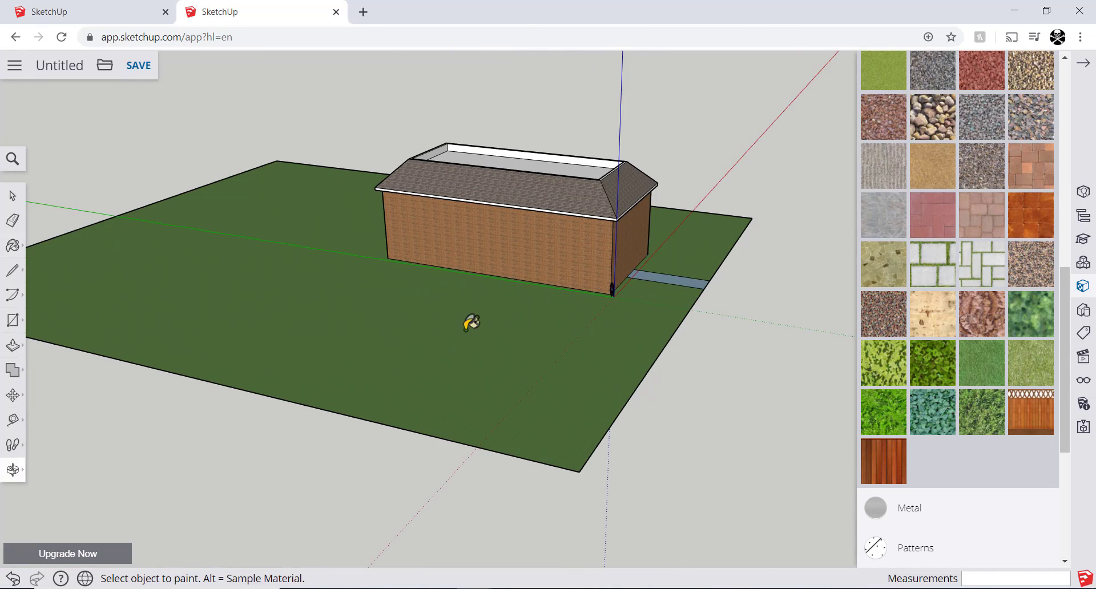
middle_drag(622, 394, 235, 367)
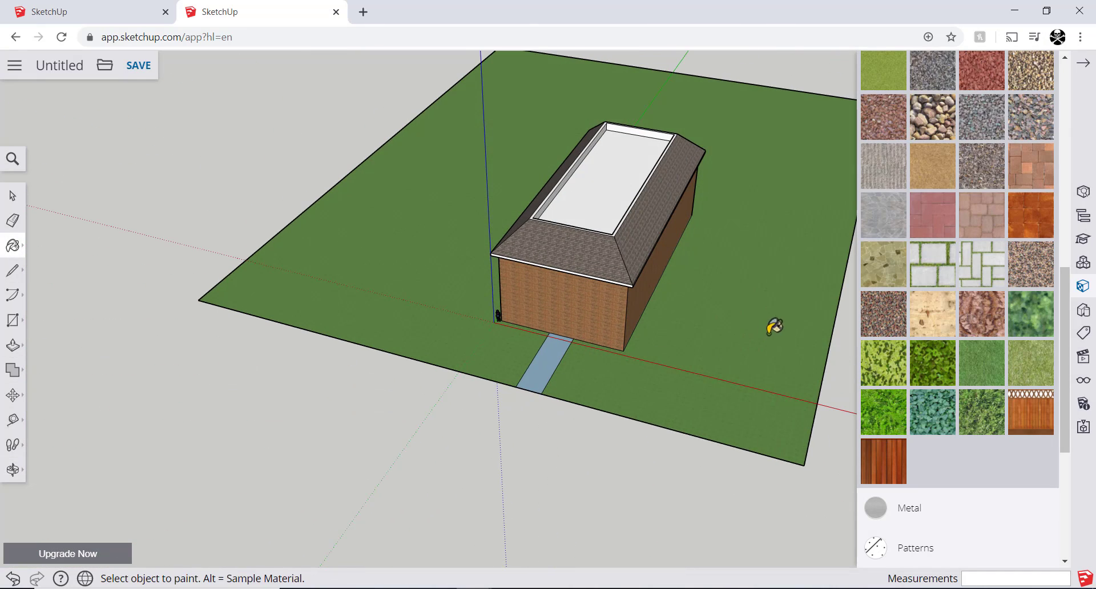
mouse_move(765, 330)
middle_down()
mouse_move(594, 355)
mouse_move(604, 347)
middle_up()
Step: Switch to the YouTube tutorial, watch the part on the walkway's concrete material, pause it and return to SketchUp
key(alt+Tab)
click(601, 354)
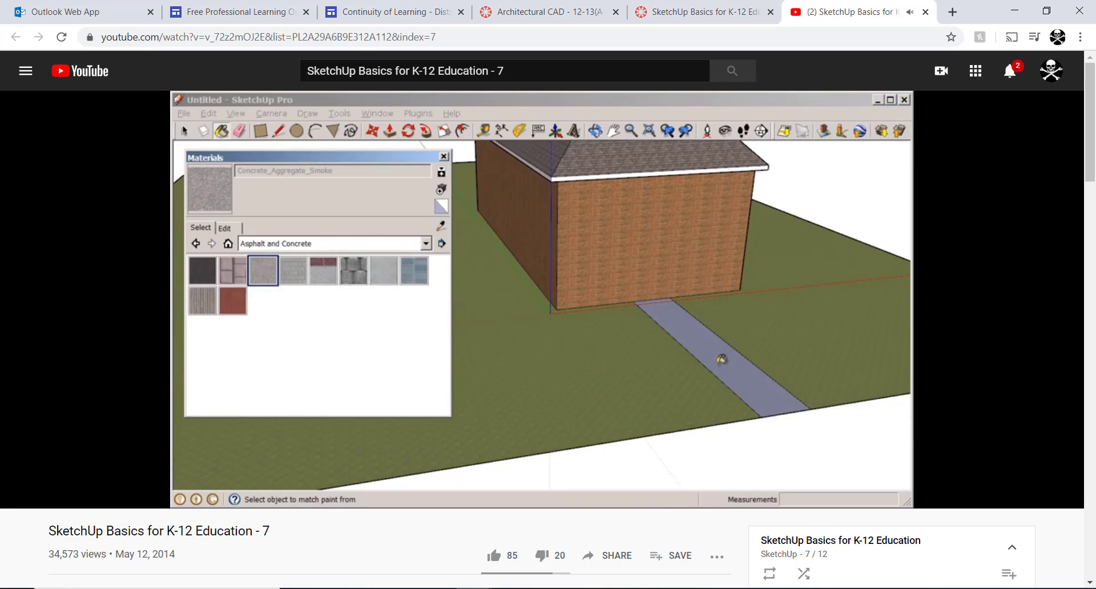
key(space)
key(alt+Tab)
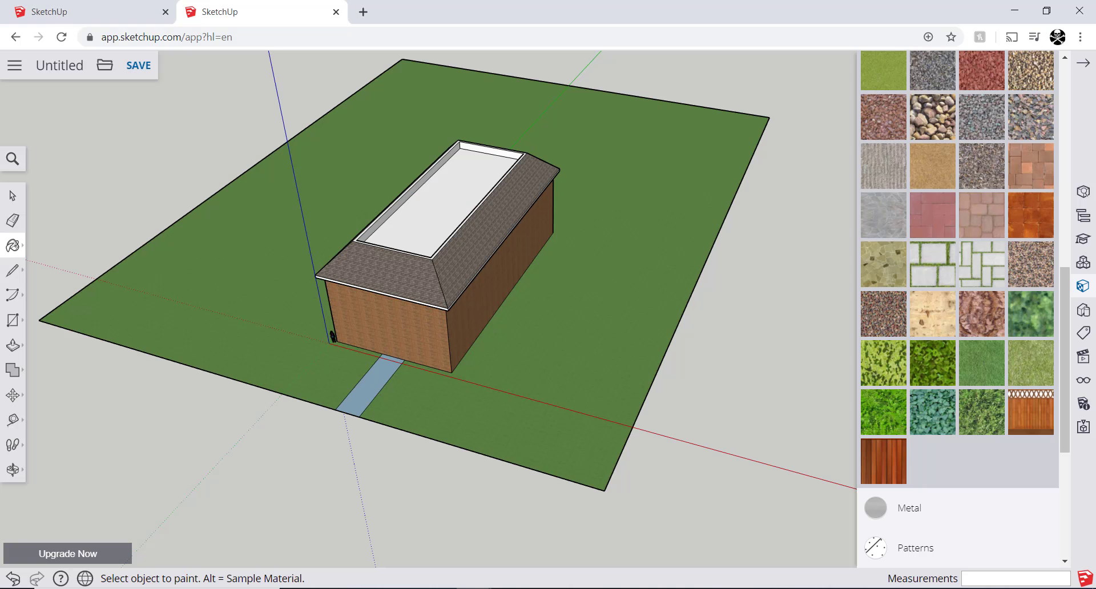
Step: Paint the walkway with Blacktop Old 01 from Asphalt and Concrete, comparing the choice with the YouTube tutorial, and check its texture up close
scroll(971, 371, up, 10)
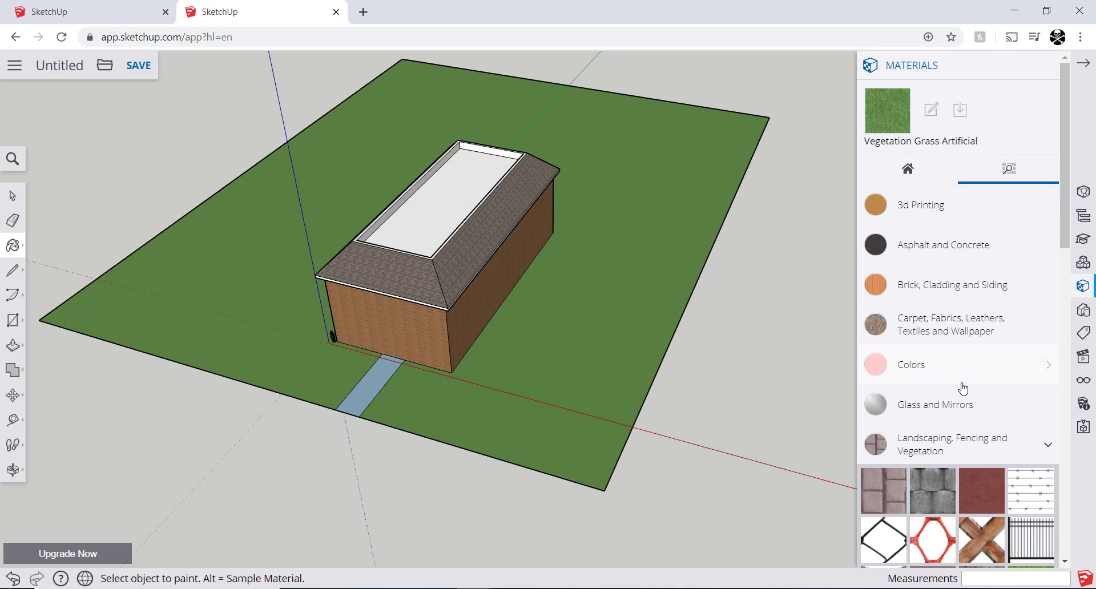
click(988, 440)
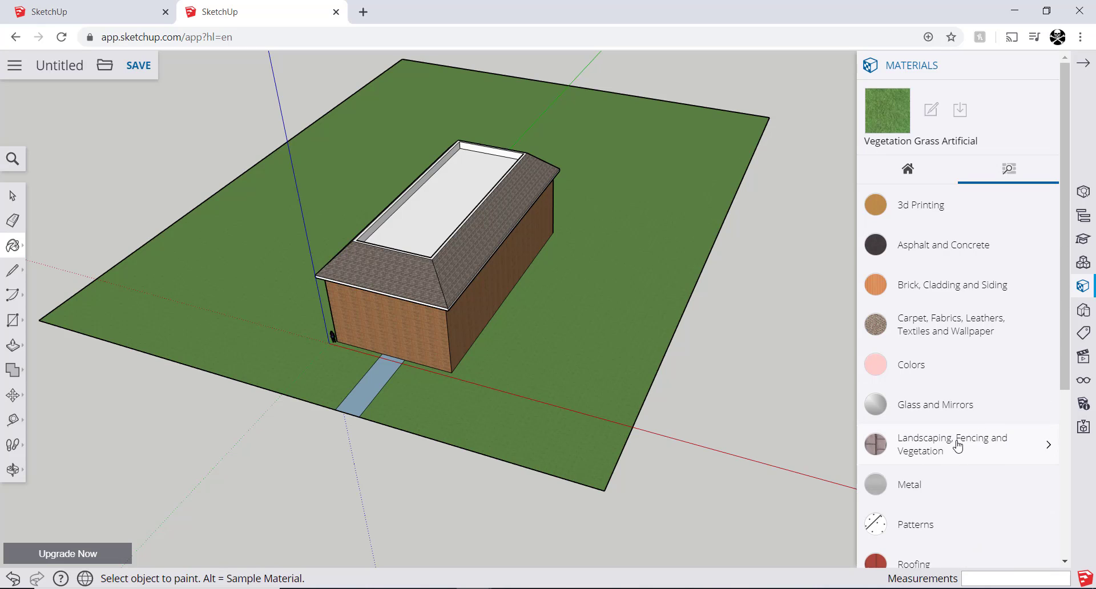
click(959, 249)
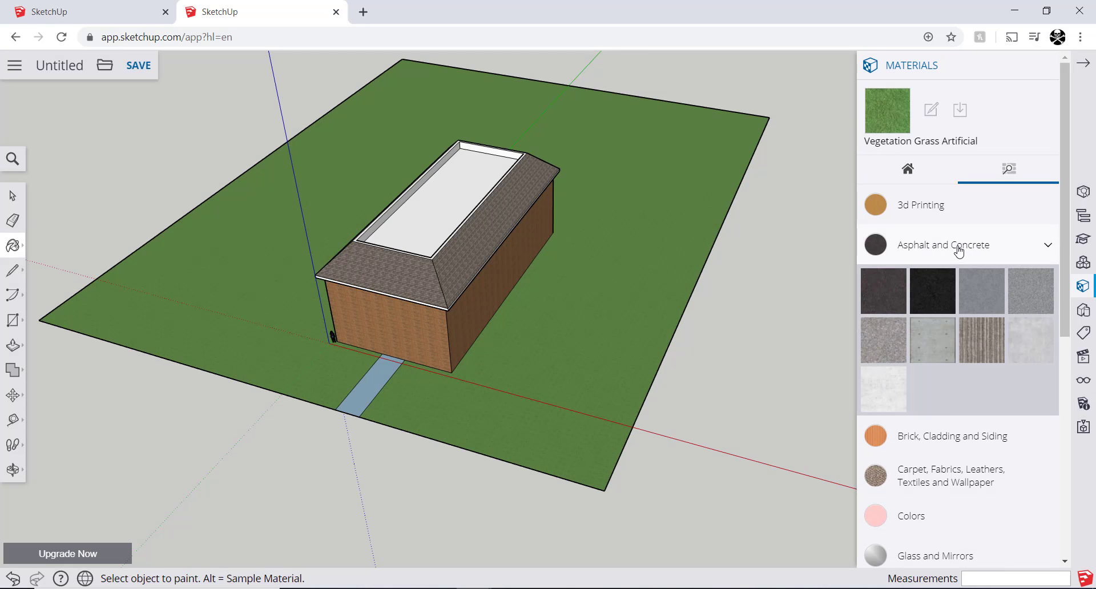
click(978, 293)
key(alt+Tab)
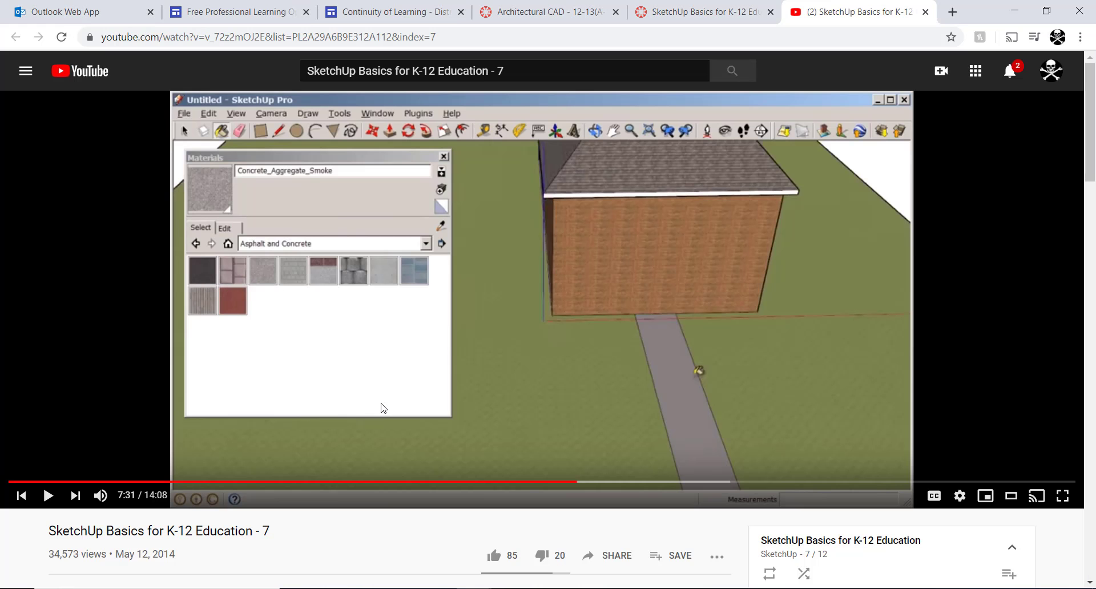
key(alt+Tab)
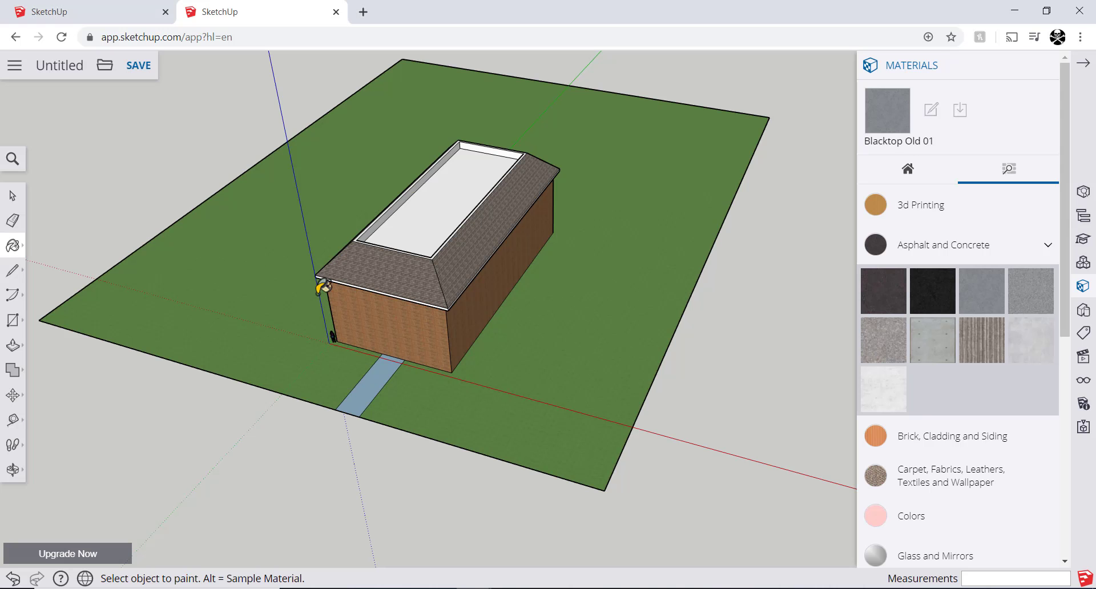
key(alt+Tab)
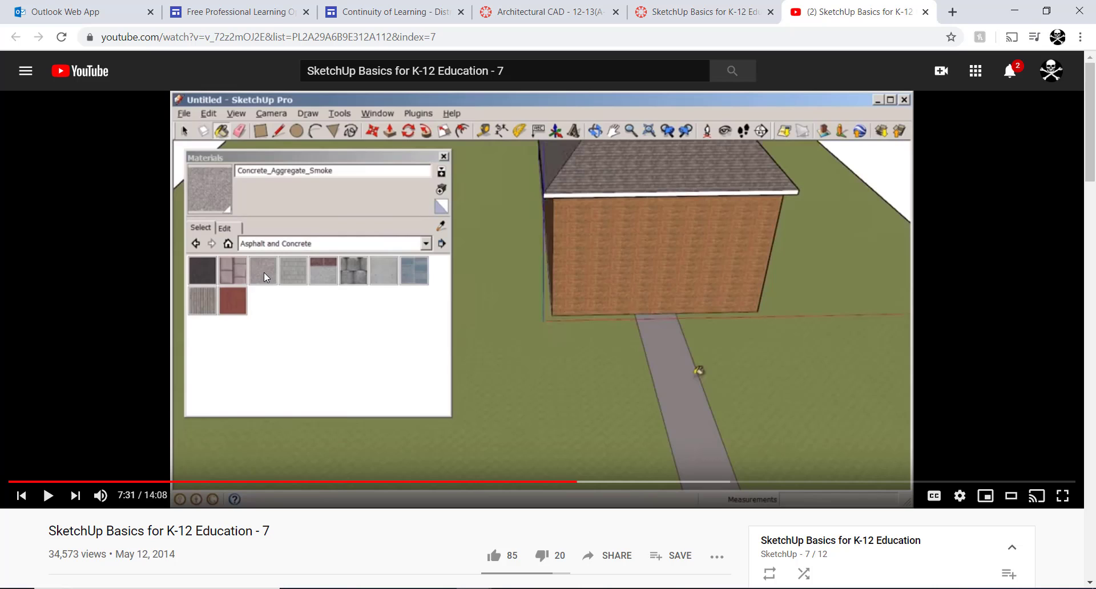
key(alt+Tab)
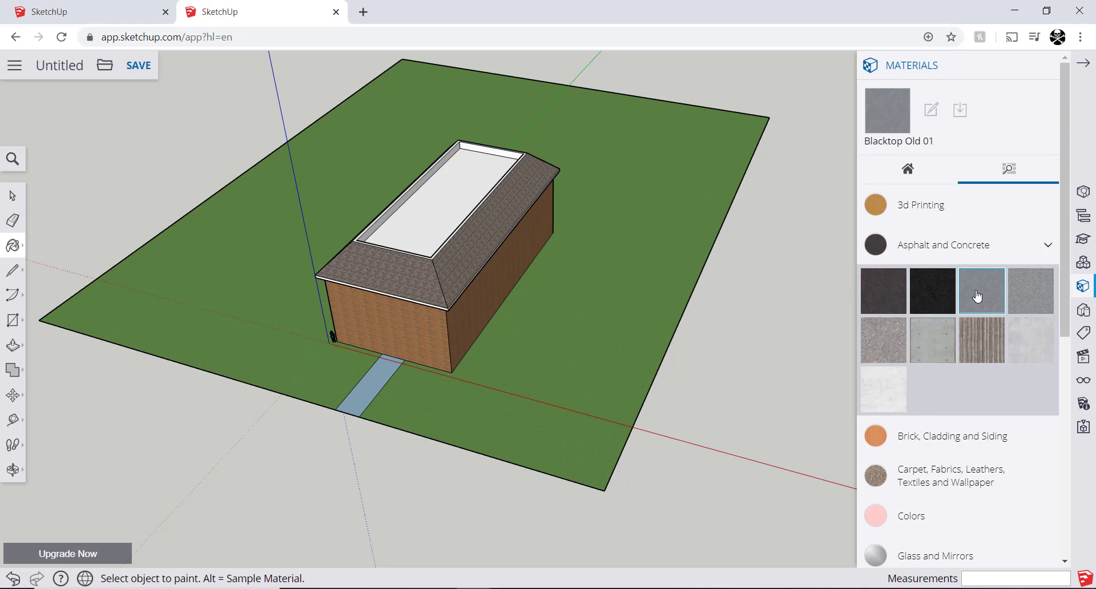
click(376, 384)
scroll(373, 385, up, 10)
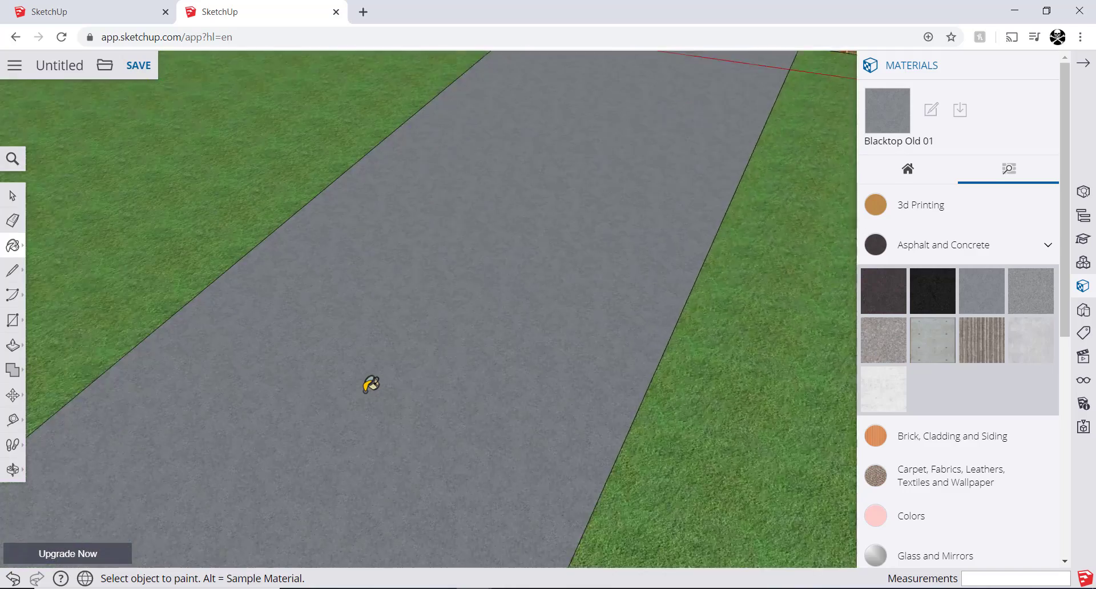
scroll(369, 384, up, 3)
scroll(500, 427, down, 2)
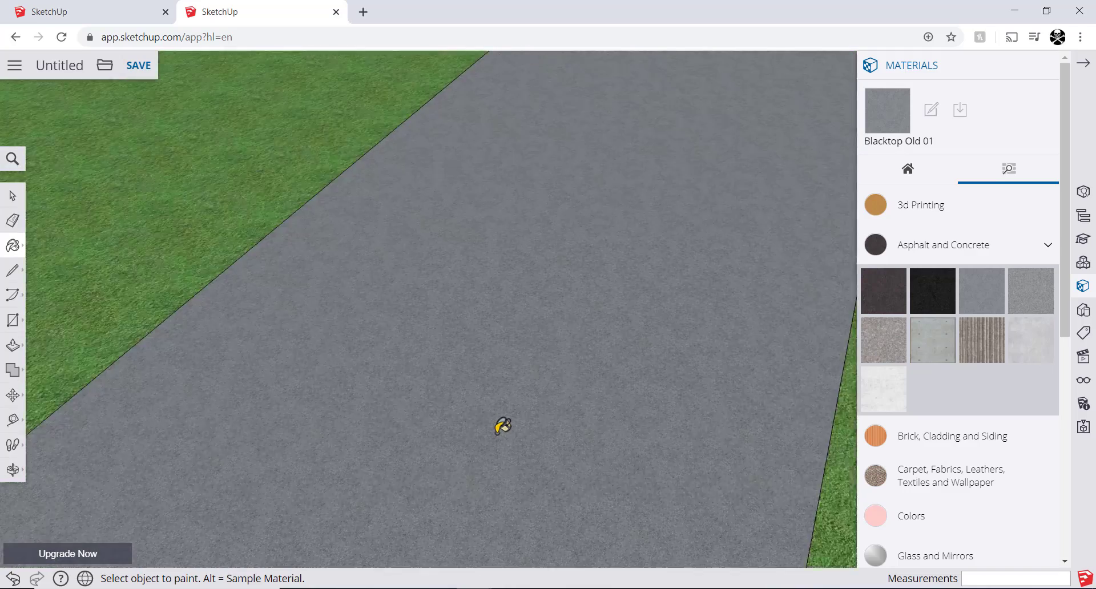
Step: Switch to the YouTube tutorial, watch the part on choosing a groundcover material, pause it and return to SketchUp
scroll(503, 427, down, 6)
key(alt+Tab)
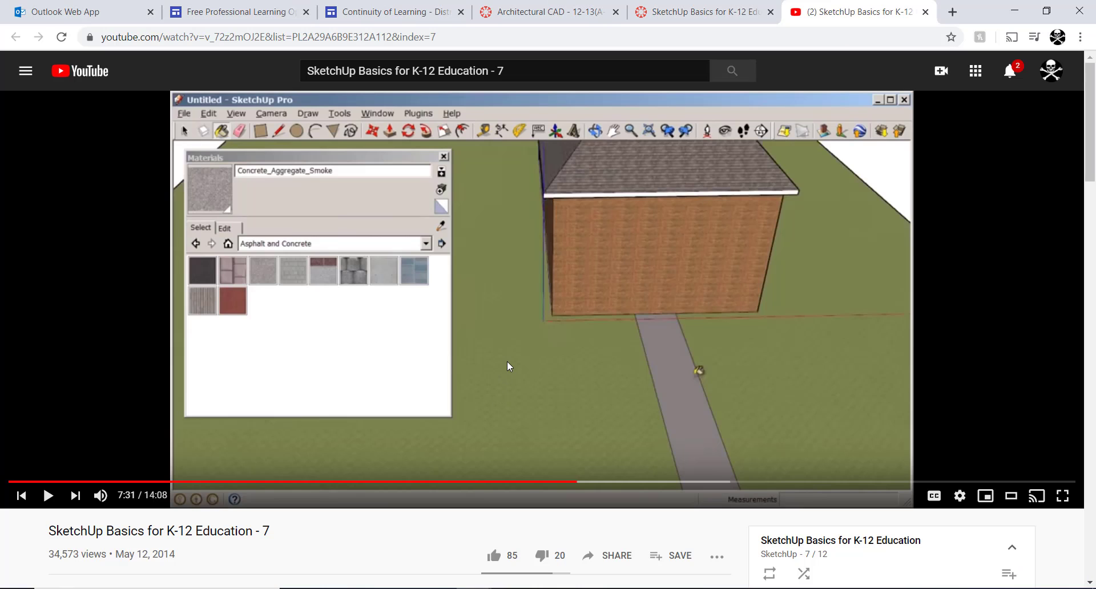
click(507, 367)
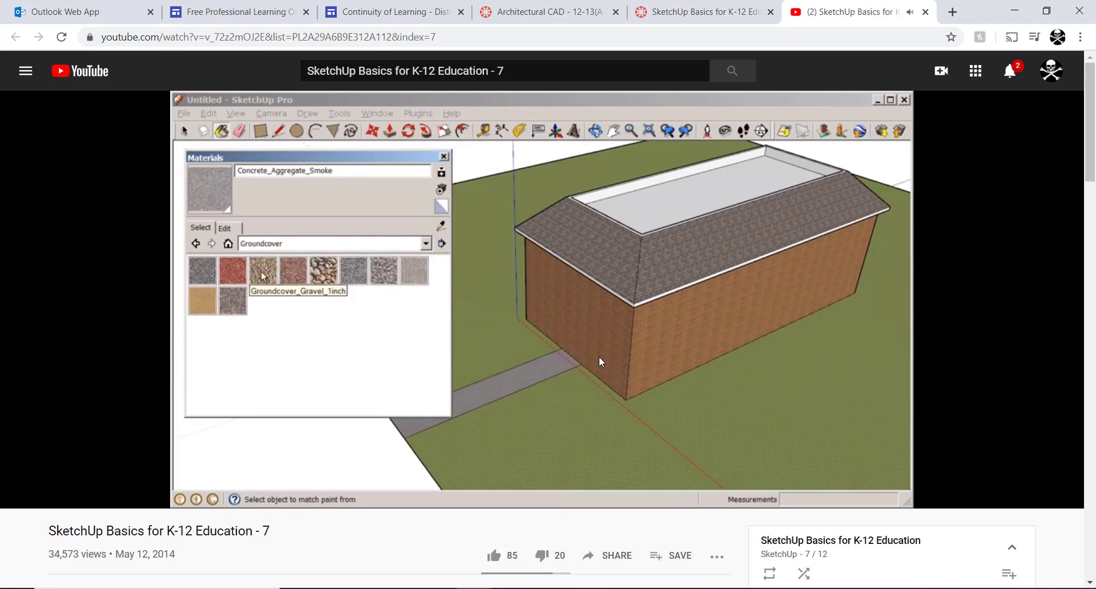
click(599, 357)
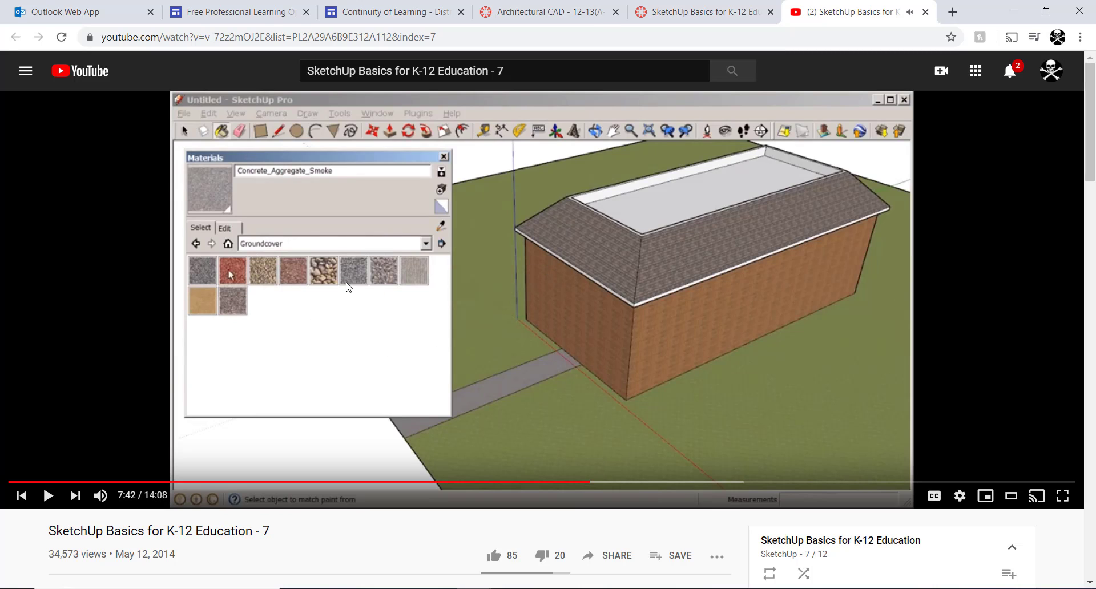
click(574, 317)
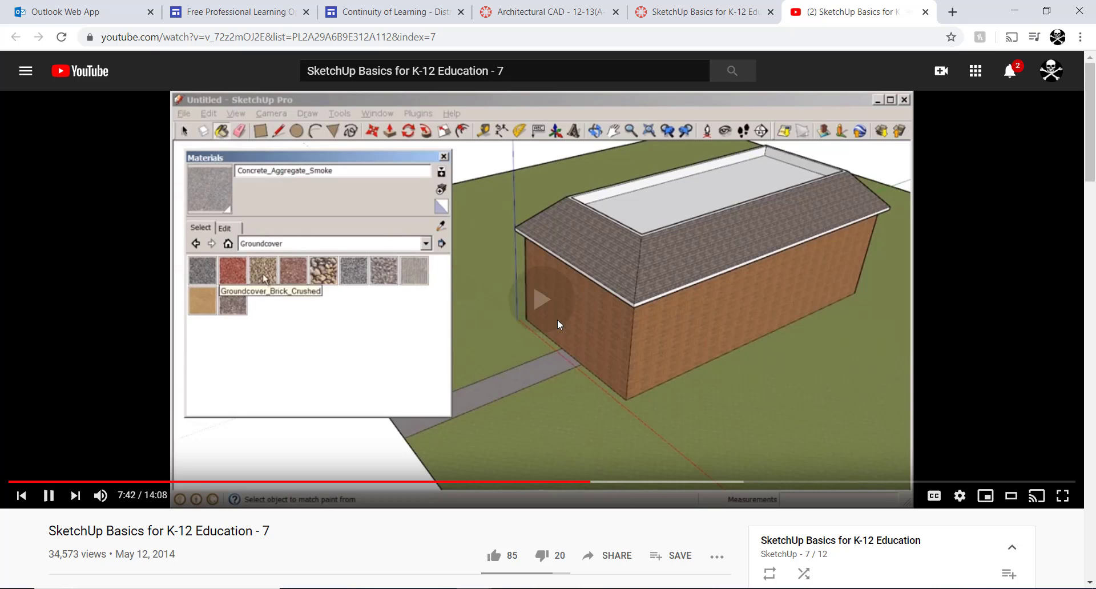
click(478, 319)
key(alt+Tab)
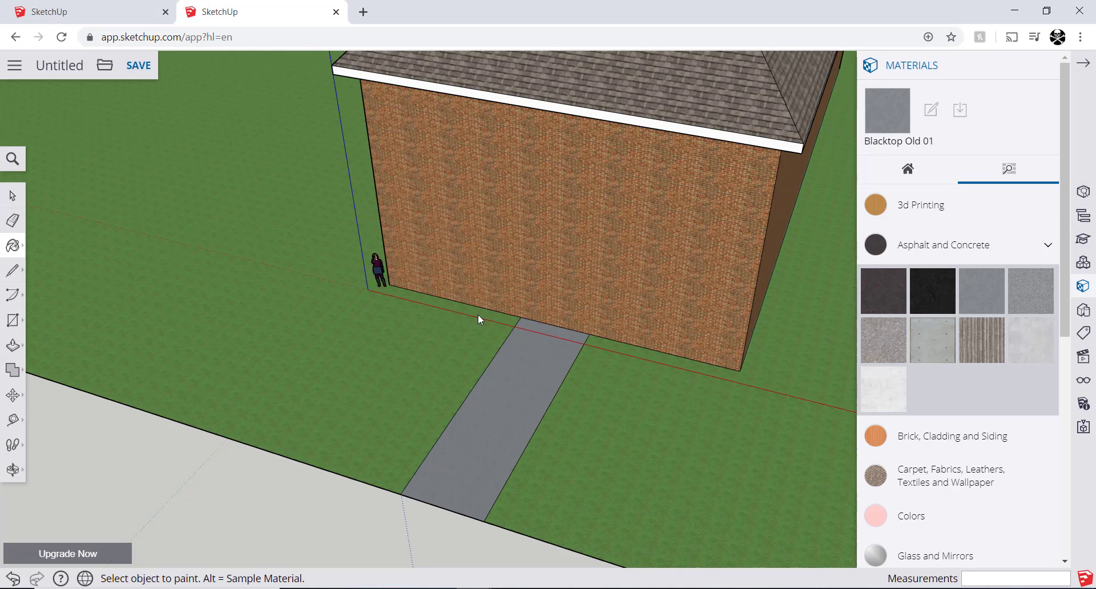
Step: Choose Groundcover Gravel 1 inch from Landscaping, Fencing and Vegetation as the paint material, checking the choice against the YouTube tutorial
click(1017, 254)
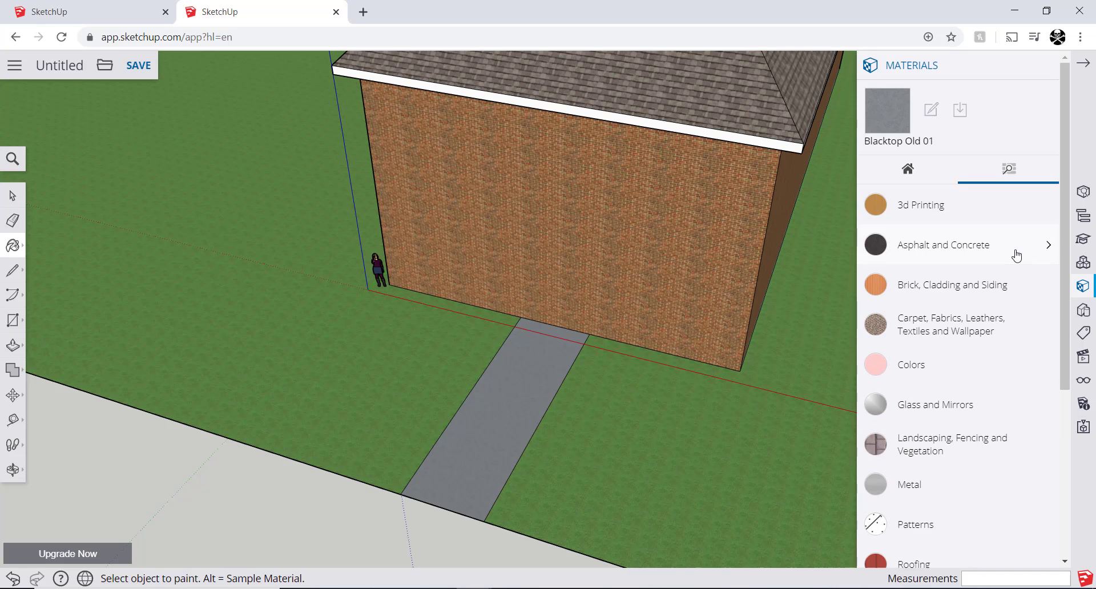
click(981, 444)
scroll(982, 437, down, 7)
scroll(979, 426, up, 4)
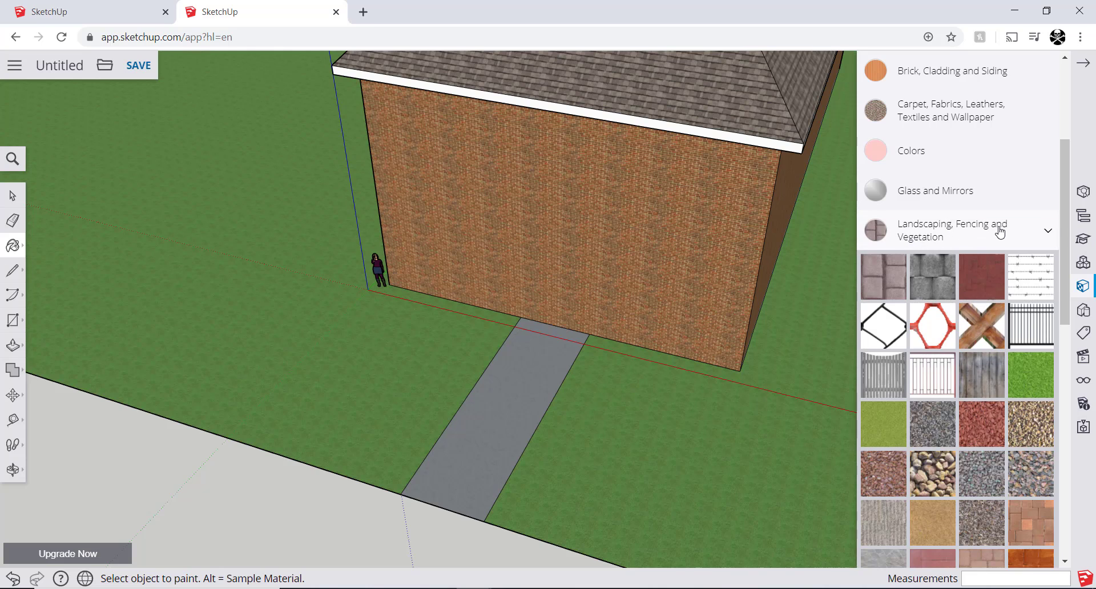
click(981, 423)
click(1032, 432)
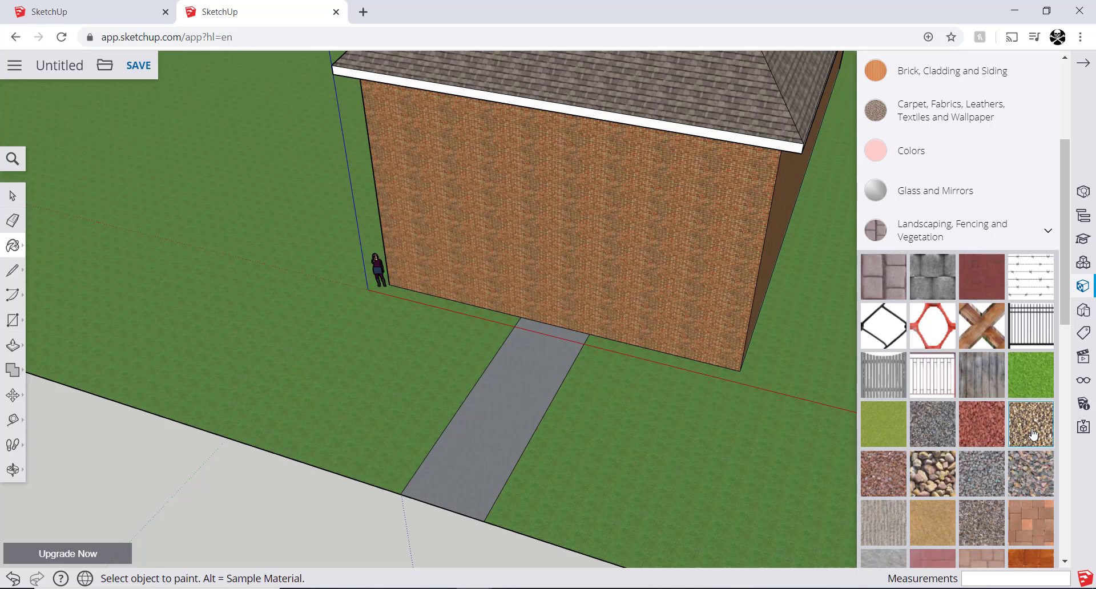
key(alt+Tab)
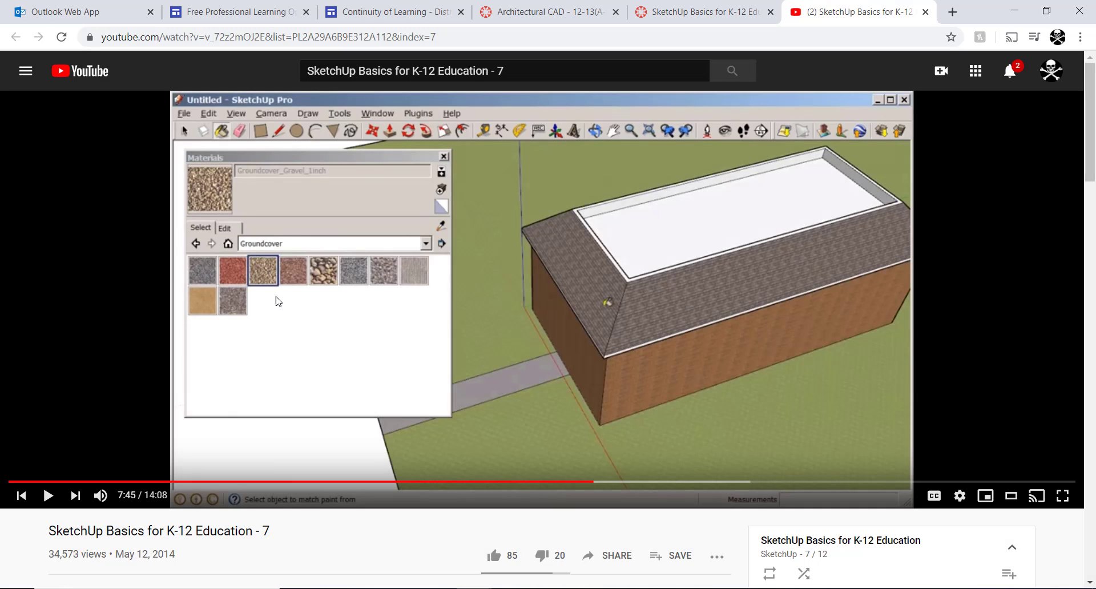
key(alt+Tab)
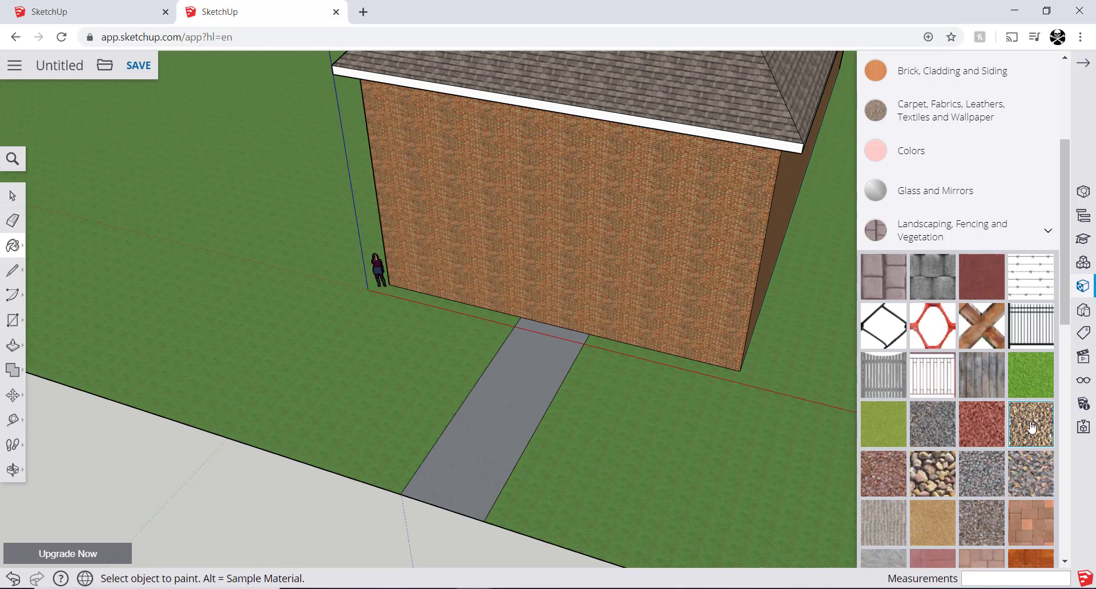
scroll(1028, 420, up, 4)
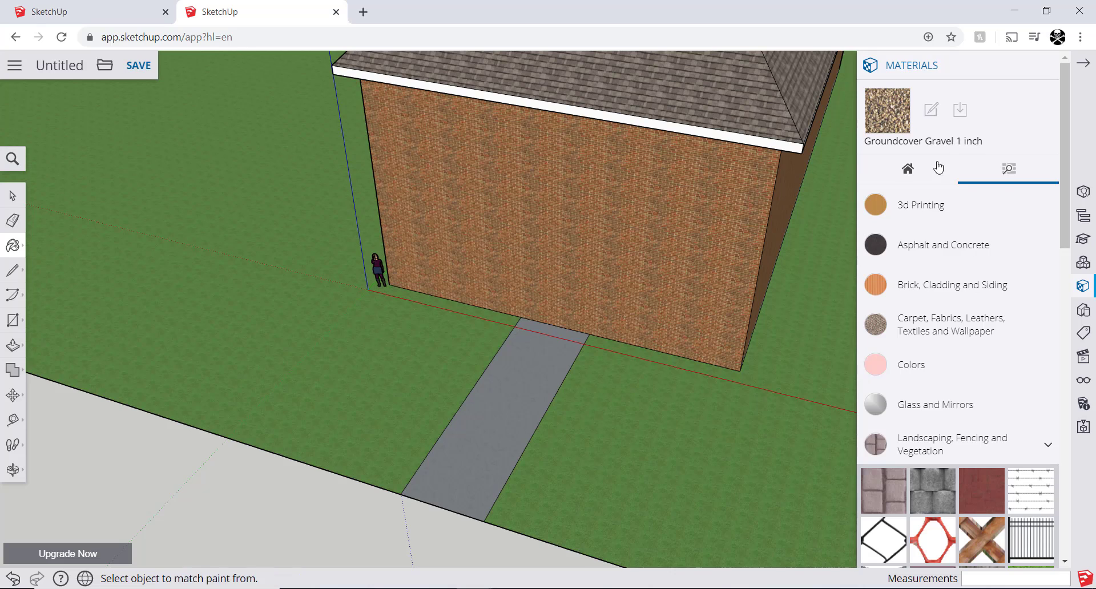
Step: Switch to the YouTube tutorial, watch where the gravel is applied on the roof, pause it and return to SketchUp
key(alt+Tab)
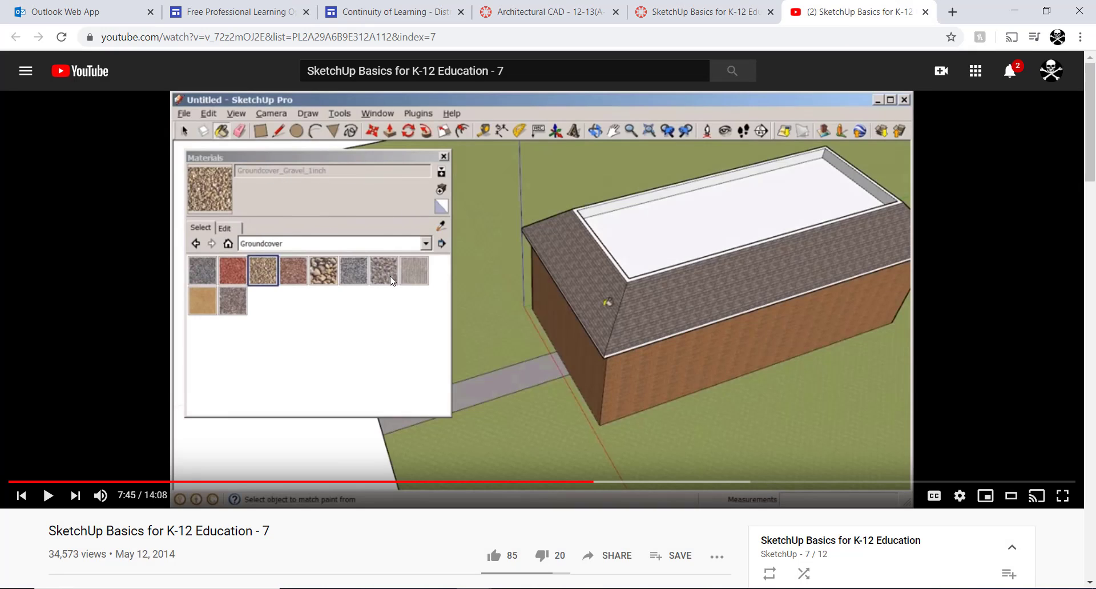
click(397, 304)
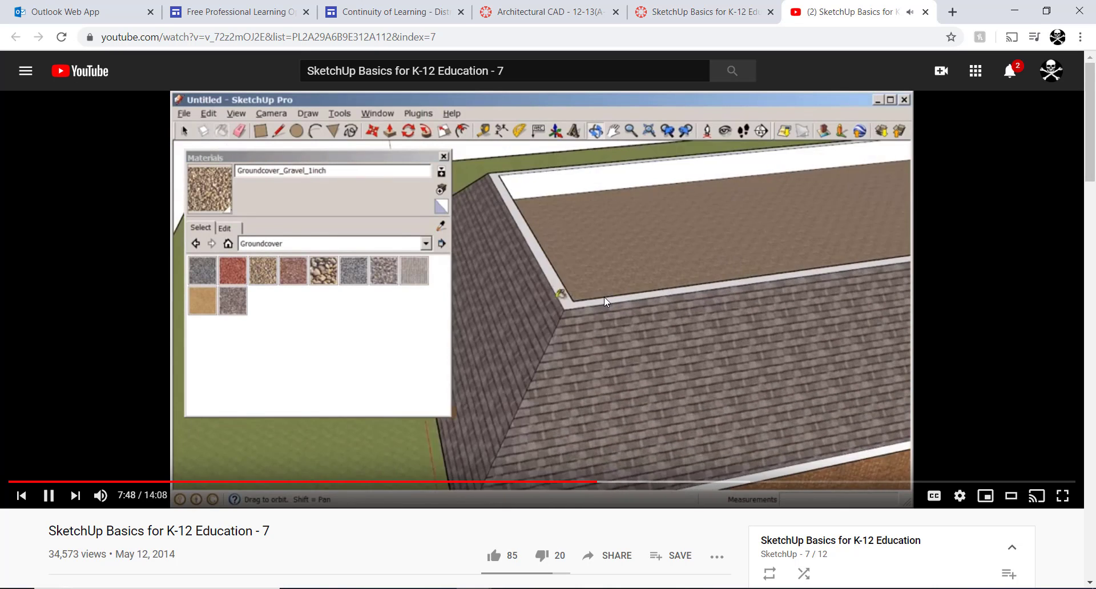
click(604, 296)
key(alt+Tab)
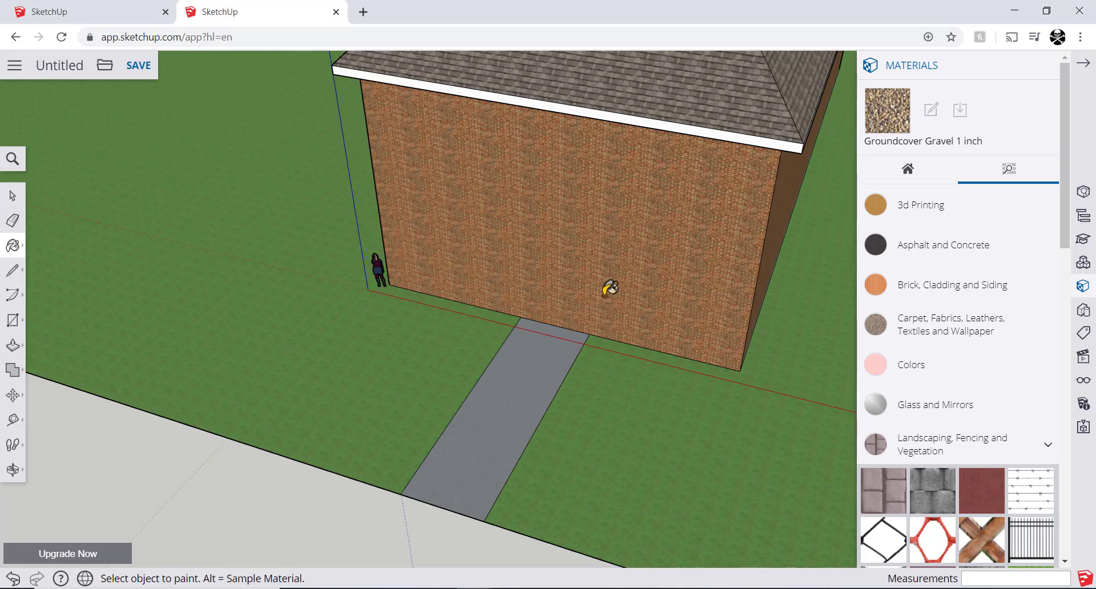
Step: Paint the recessed flat roof surface with Groundcover Gravel 1 inch
scroll(662, 244, down, 3)
mouse_move(675, 240)
middle_down()
mouse_move(501, 360)
mouse_move(455, 247)
mouse_move(502, 145)
middle_up()
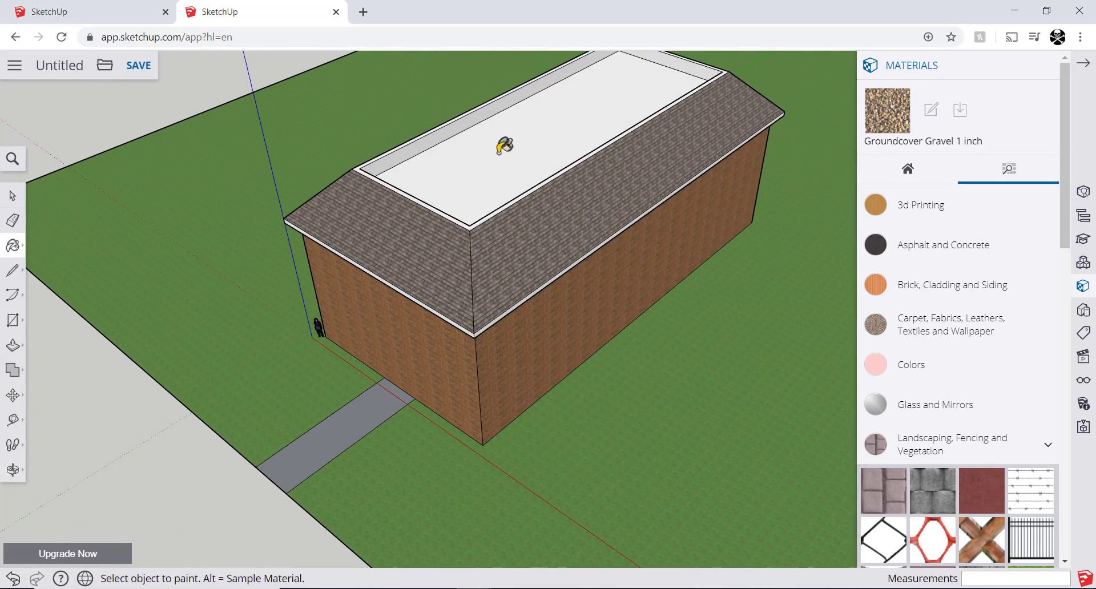
click(511, 147)
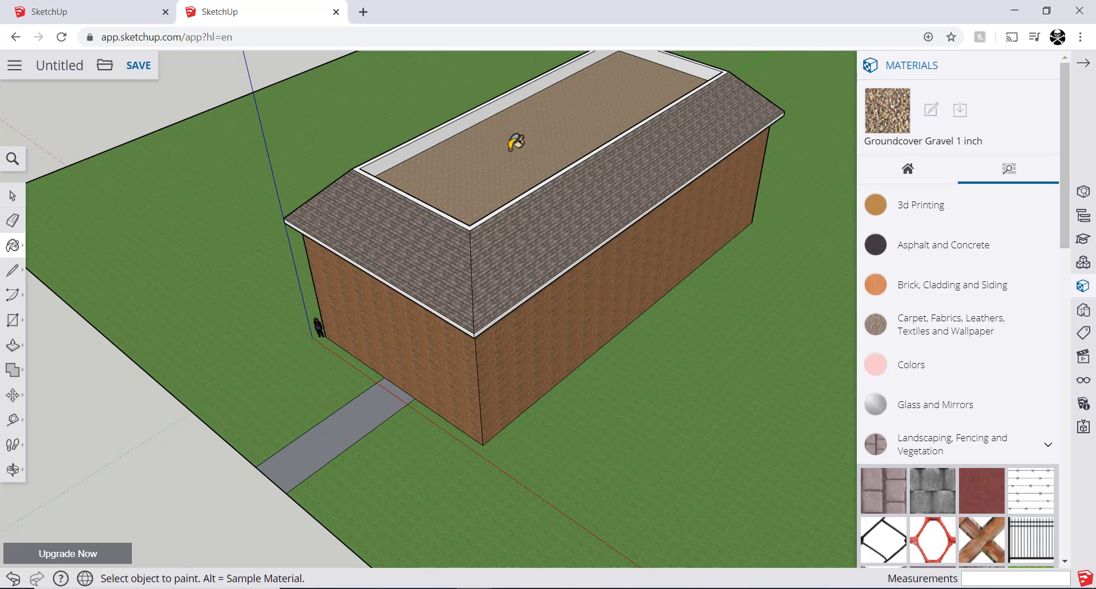
scroll(560, 99, up, 2)
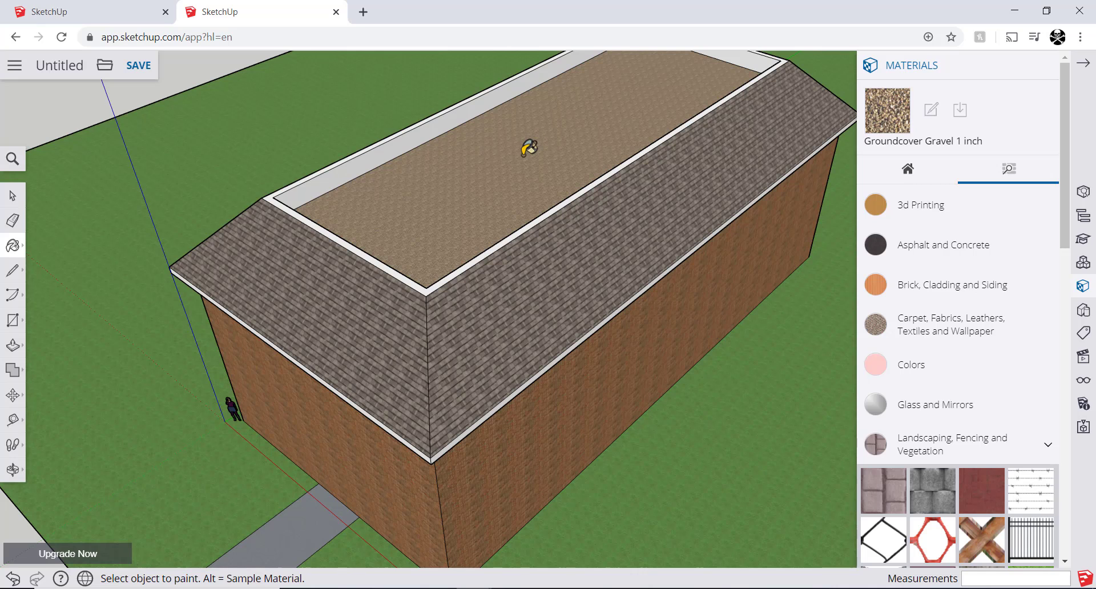
Step: Switch to the YouTube tutorial, watch the part on picking a solid color for the trim, pause it and return to SketchUp
key(alt+Tab)
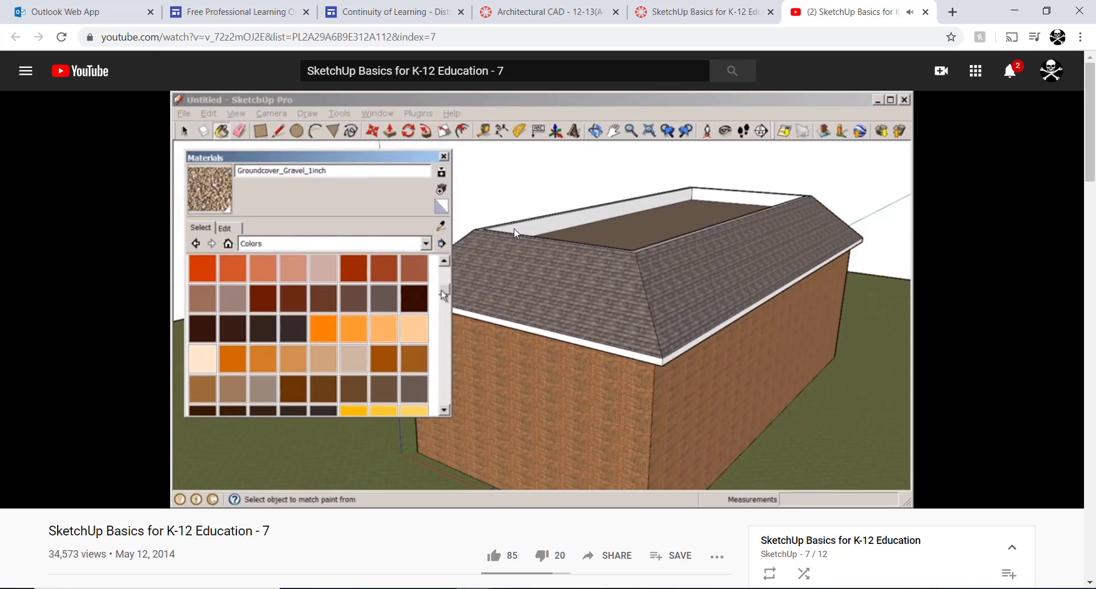
mouse_move(510, 232)
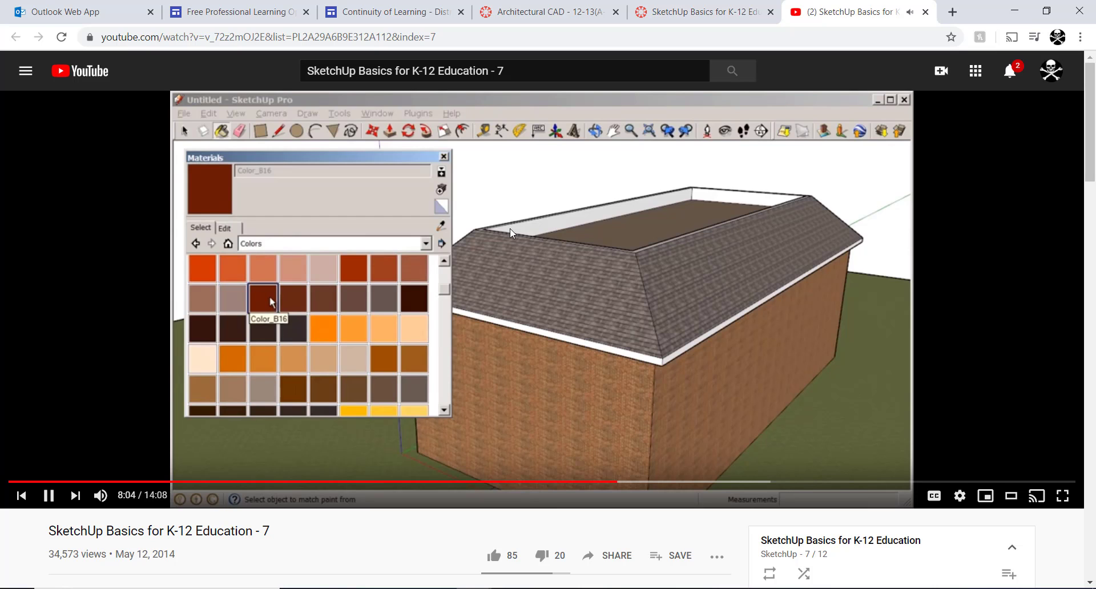
click(509, 228)
key(alt+Tab)
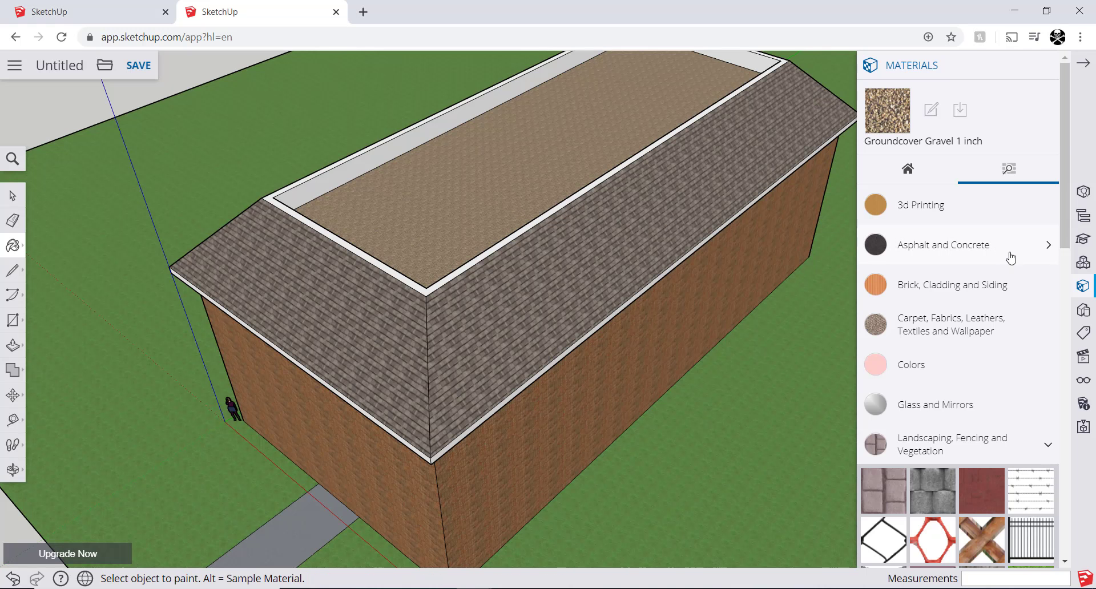
Step: Choose the dark red-brown Color B08 from Colors as the paint material, comparing the swatches with the YouTube tutorial
click(939, 366)
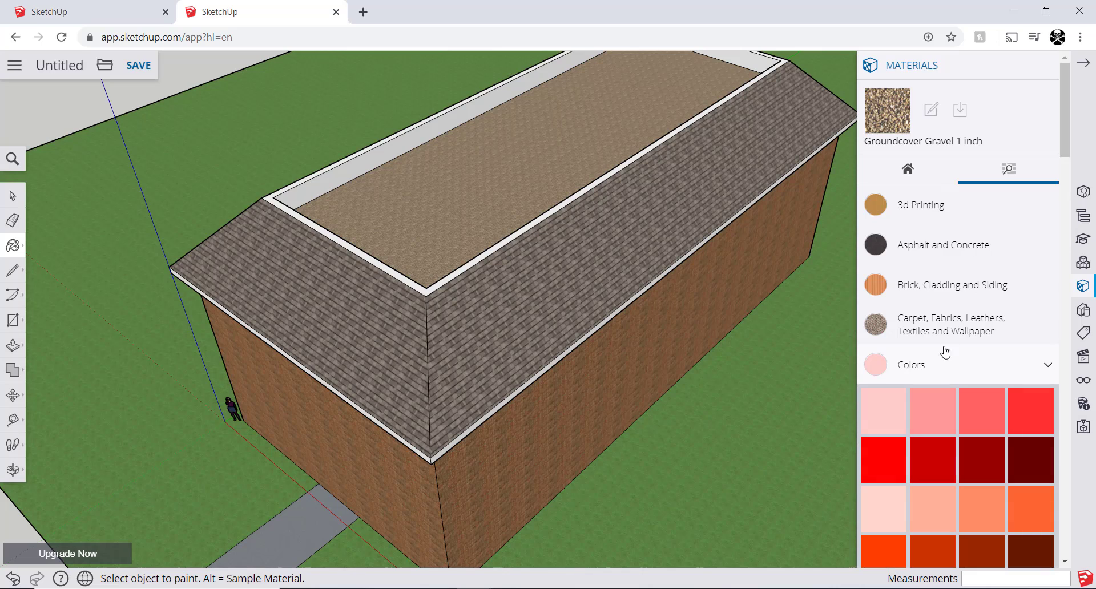
scroll(965, 320, down, 4)
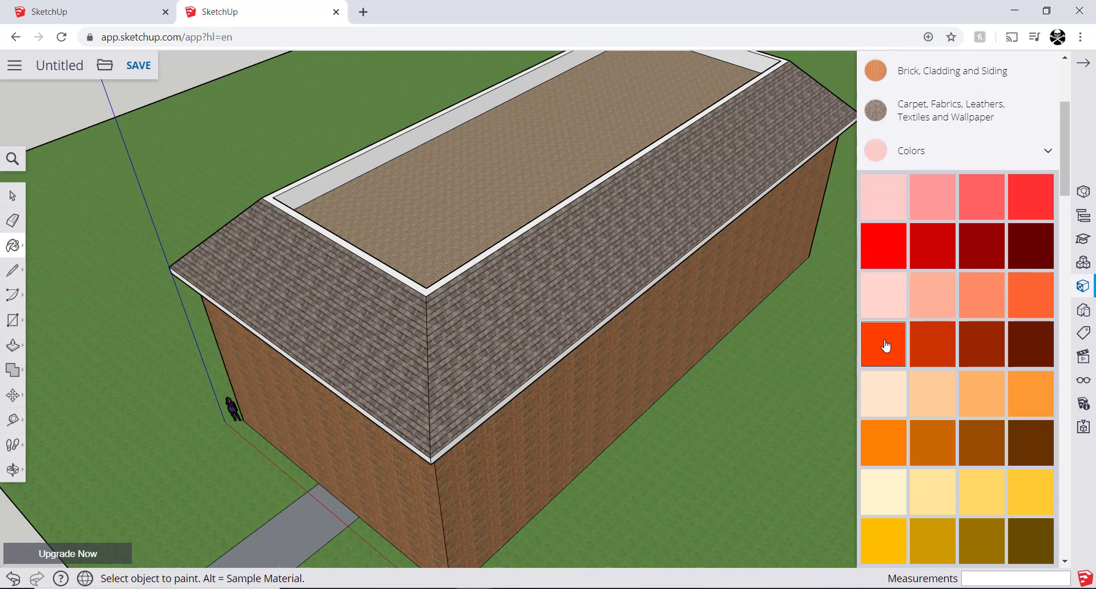
click(894, 266)
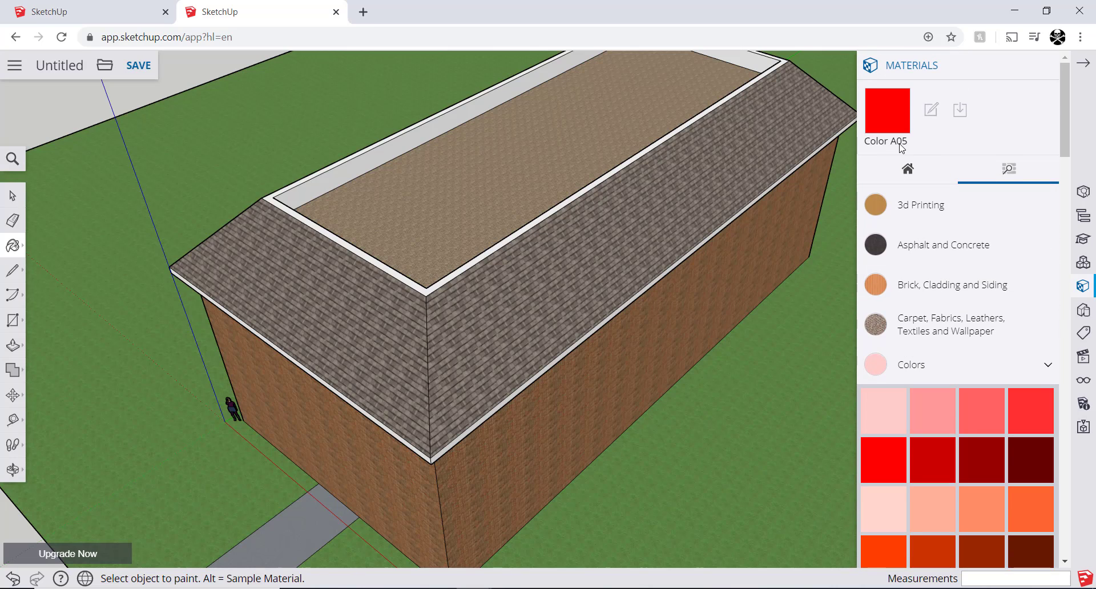
scroll(908, 319, down, 1)
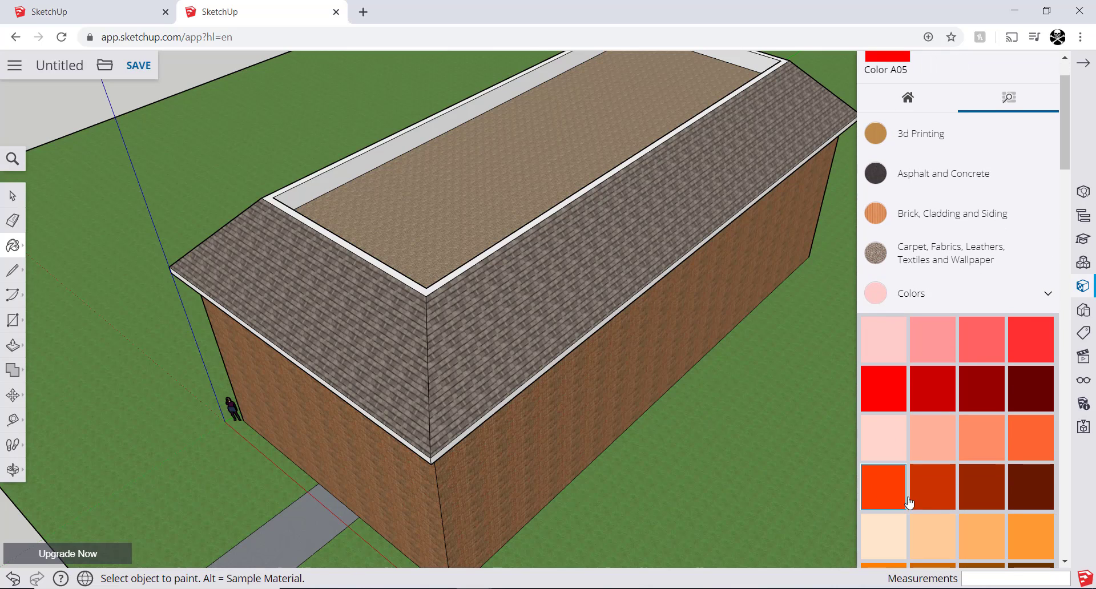
click(986, 485)
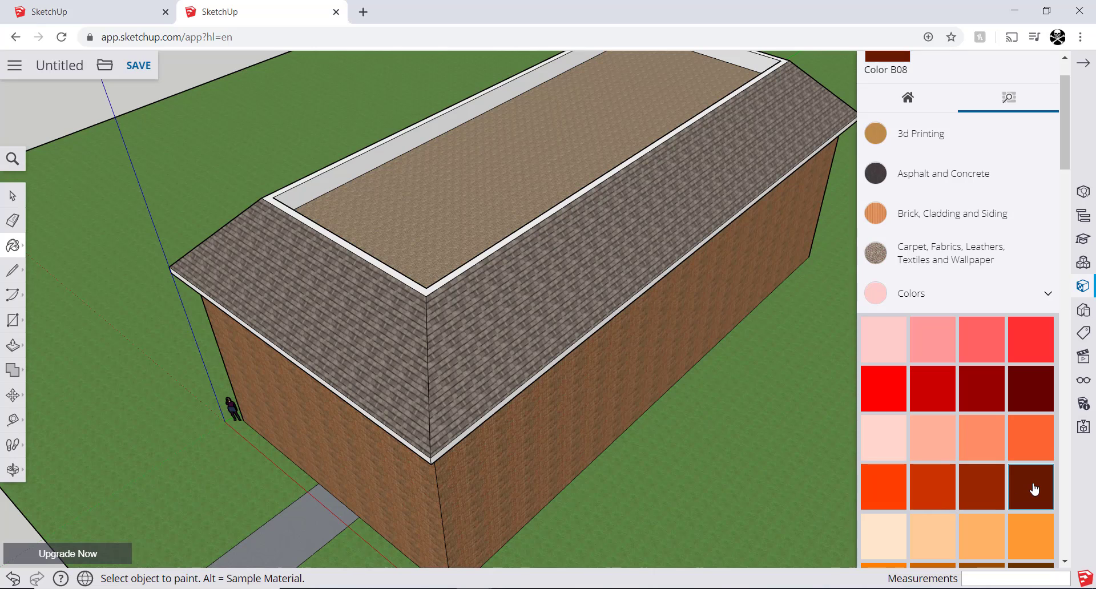
key(alt+Tab)
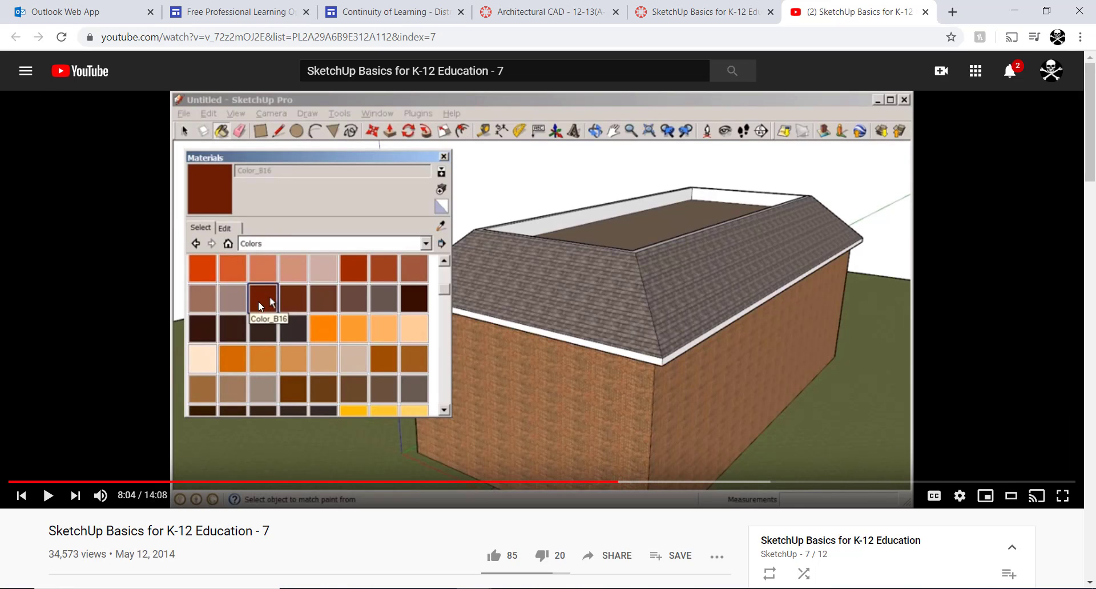
key(alt+Tab)
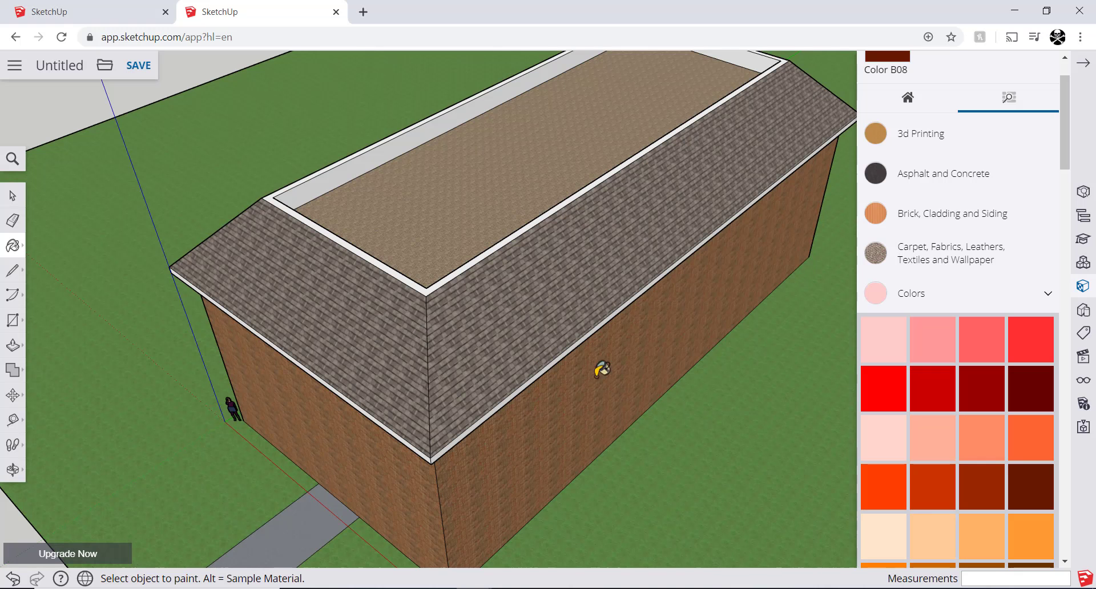
click(1022, 401)
click(1027, 484)
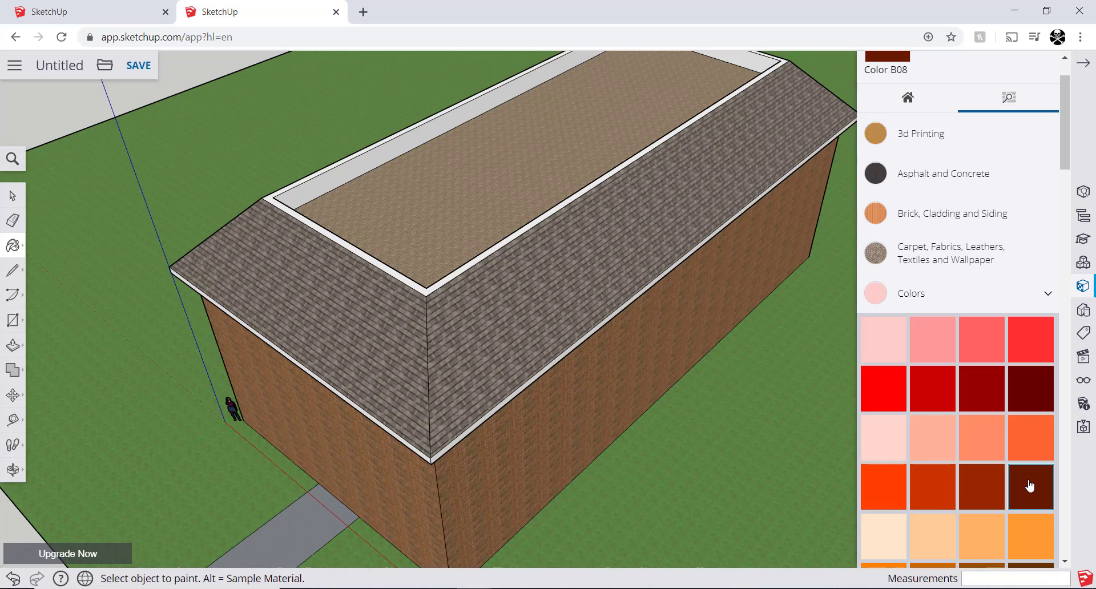
click(987, 490)
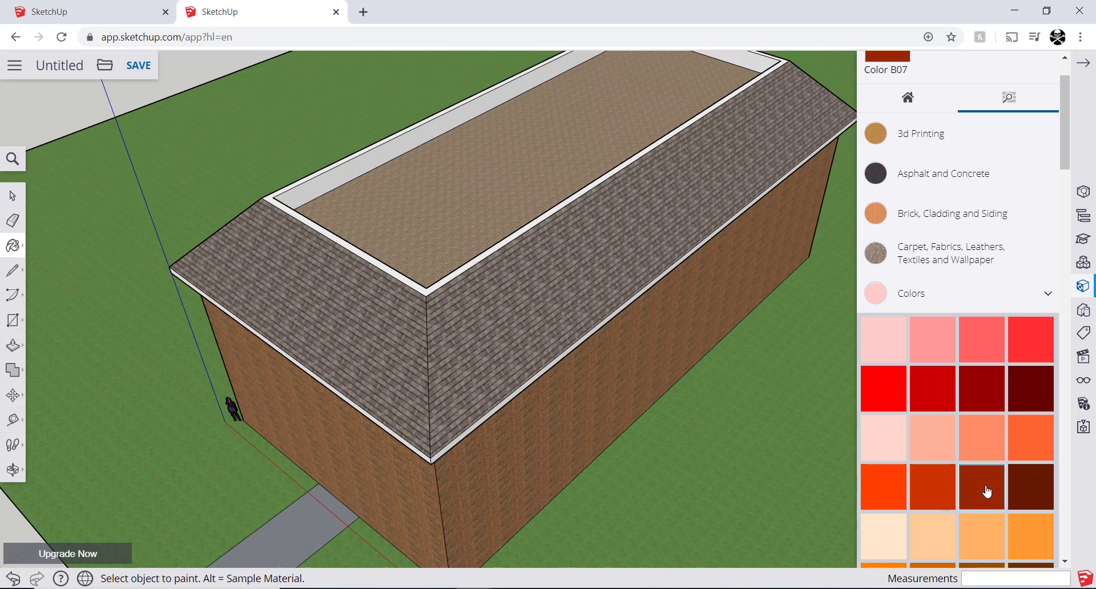
click(1028, 495)
Step: Switch to the YouTube tutorial, watch the part on painting the roof trim, pause it and return to SketchUp
key(alt+Tab)
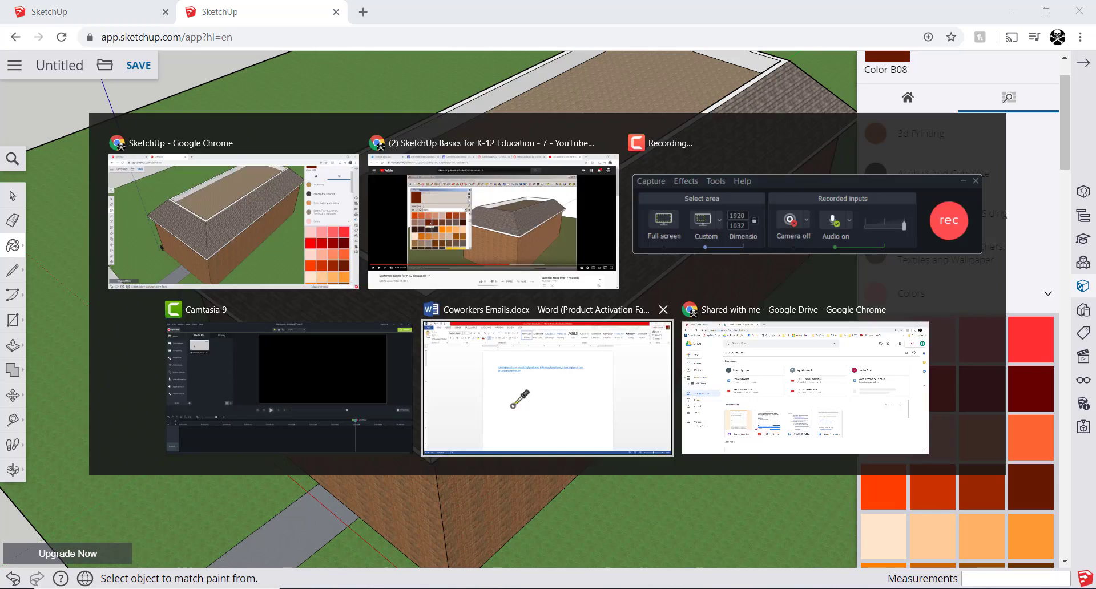
click(452, 375)
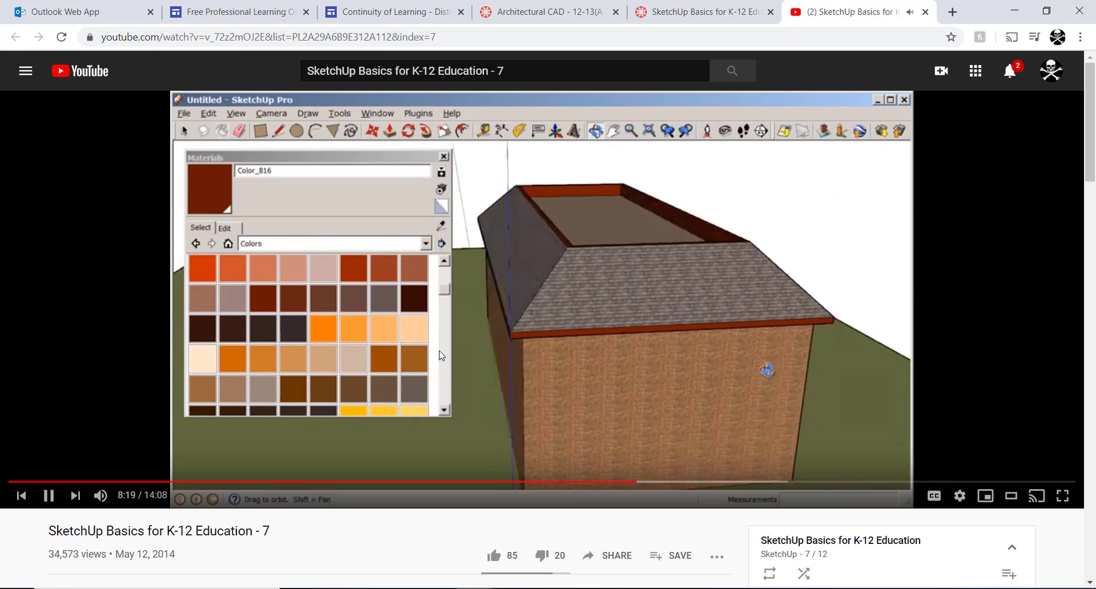
click(624, 340)
key(alt+Tab)
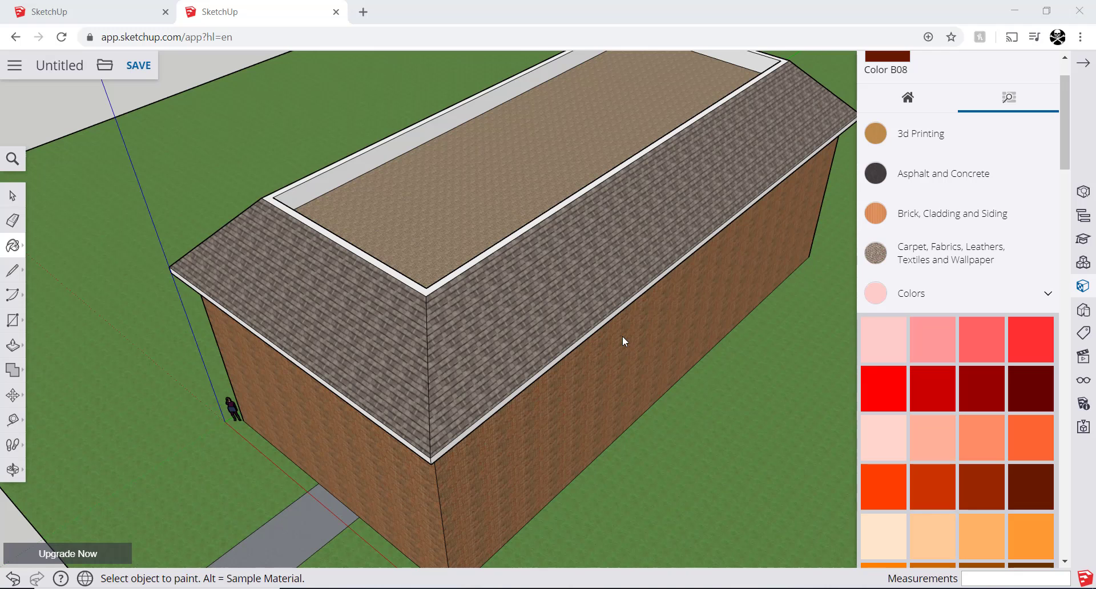
Step: Paint all matching unpainted faces of the fascia and roof parapet with Color B08 at once, and switch to the YouTube tutorial
key(shift)
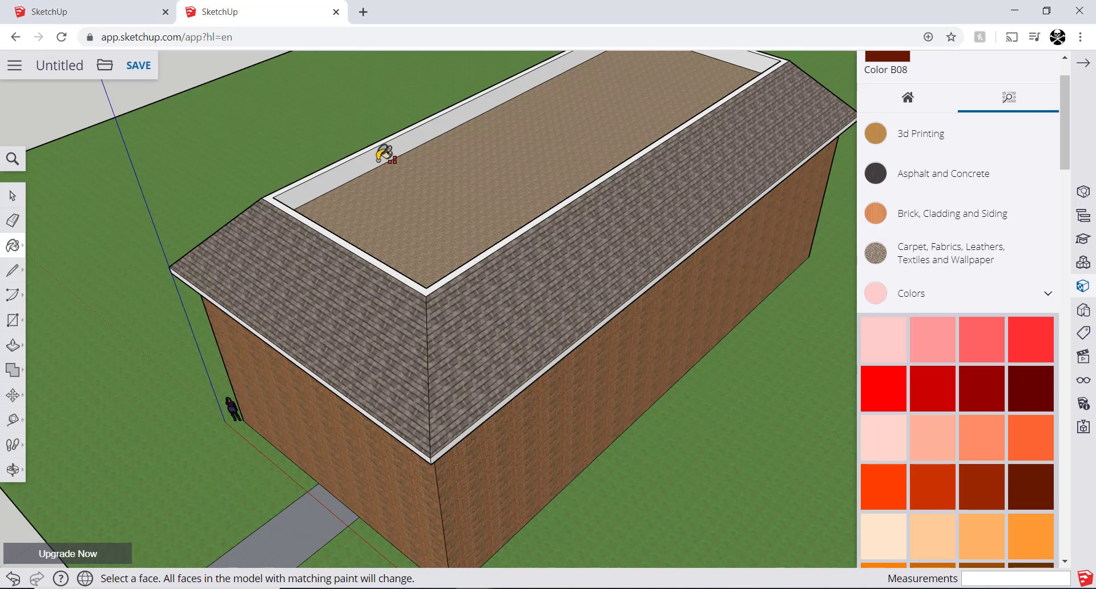
shift+click(350, 169)
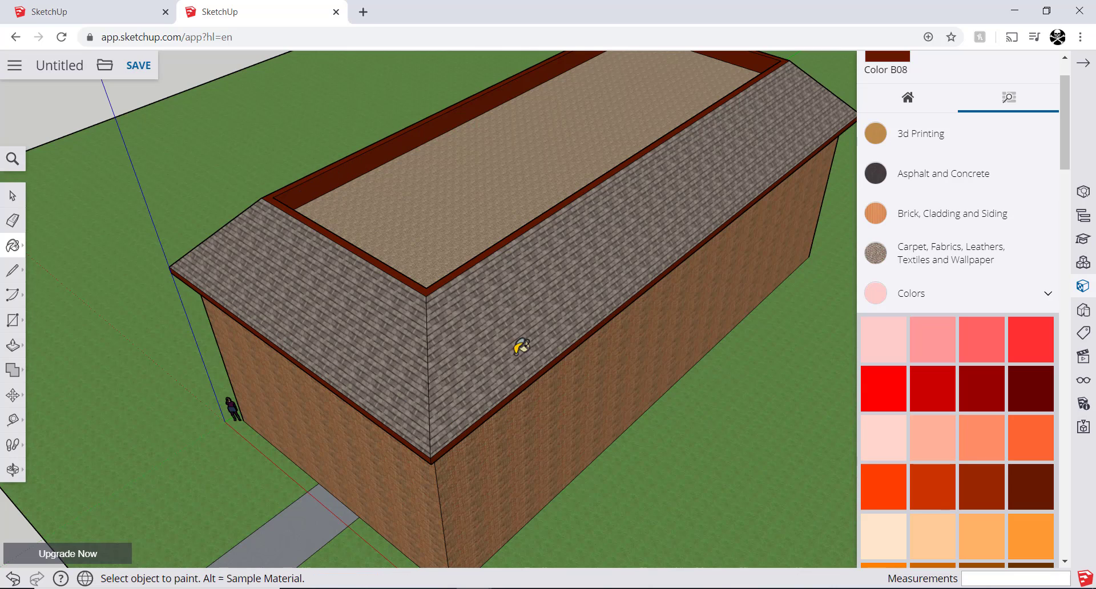
key(alt+Tab)
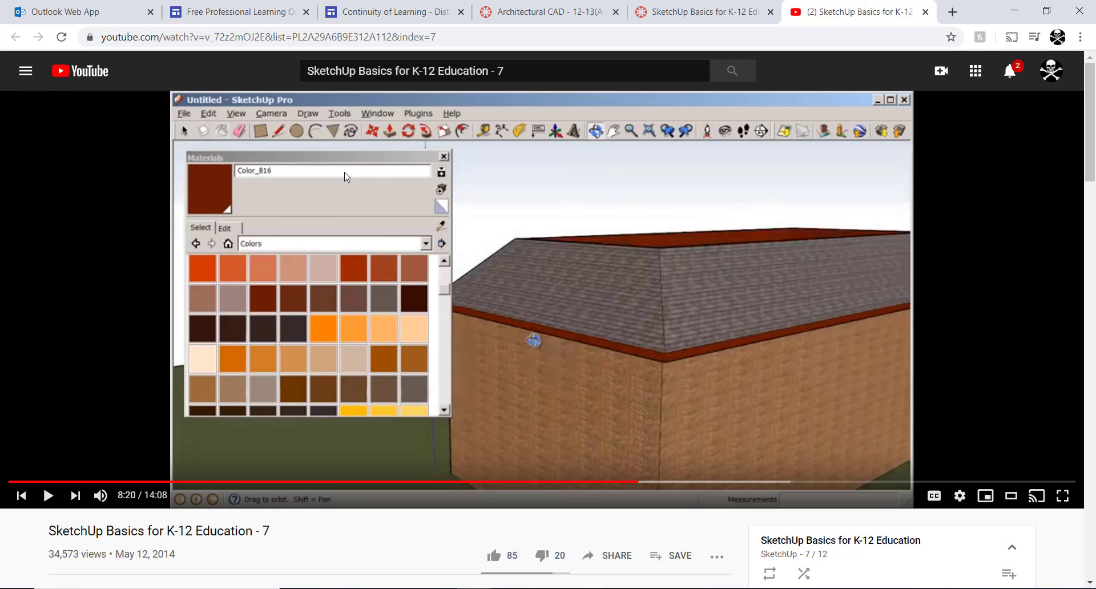
Step: Resume the YouTube tutorial, watch the part on opening the Components window, pause it and return to SketchUp
click(429, 245)
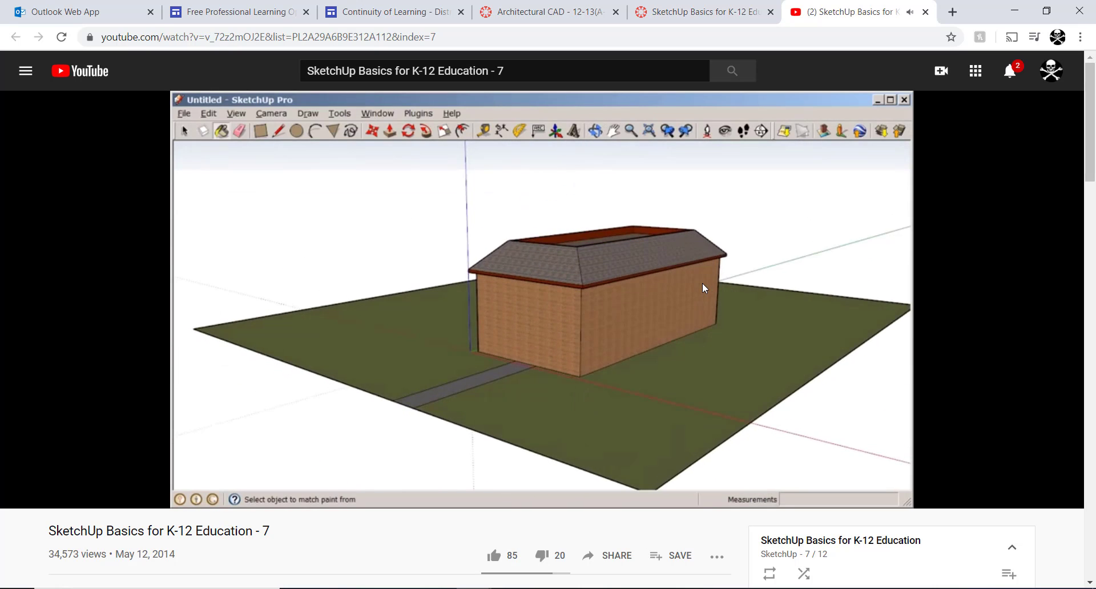
mouse_move(696, 269)
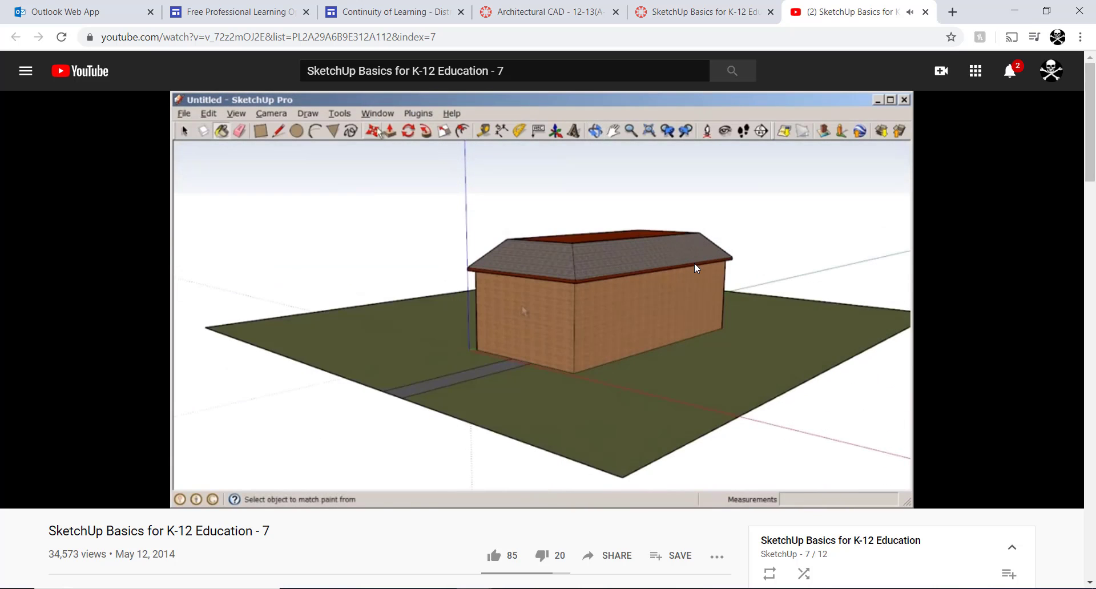
click(694, 263)
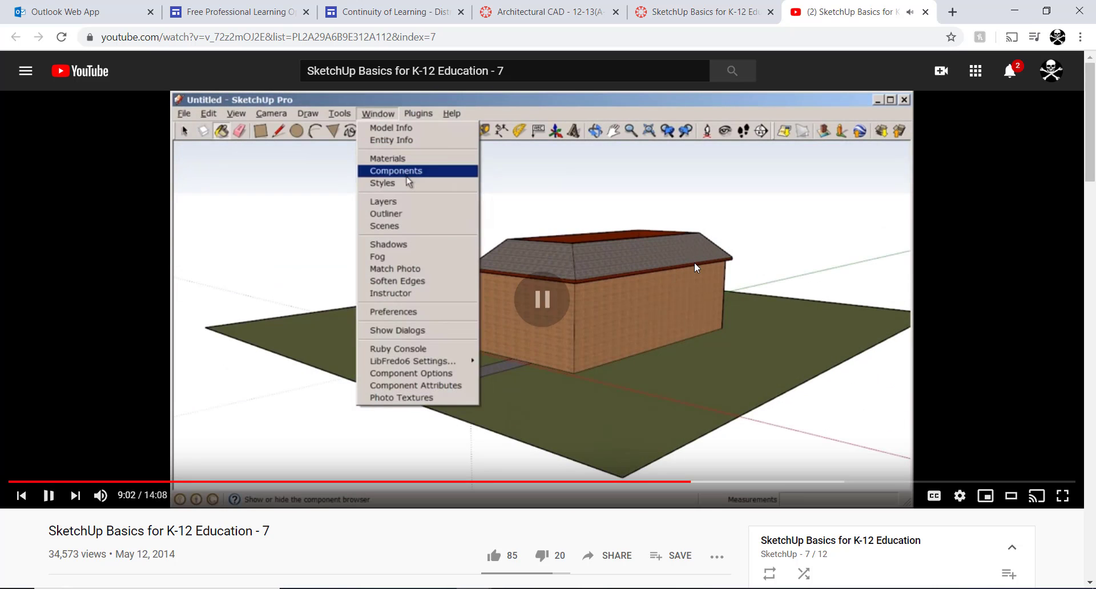
key(alt+Tab)
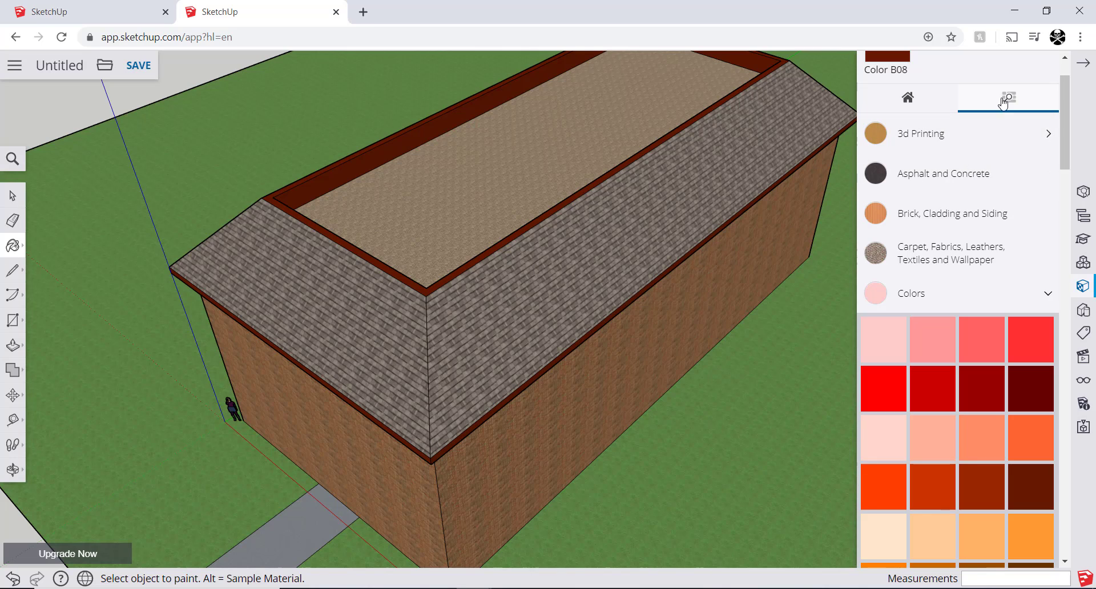
Step: Open the Components browser with its 3D Warehouse search
scroll(1064, 97, up, 2)
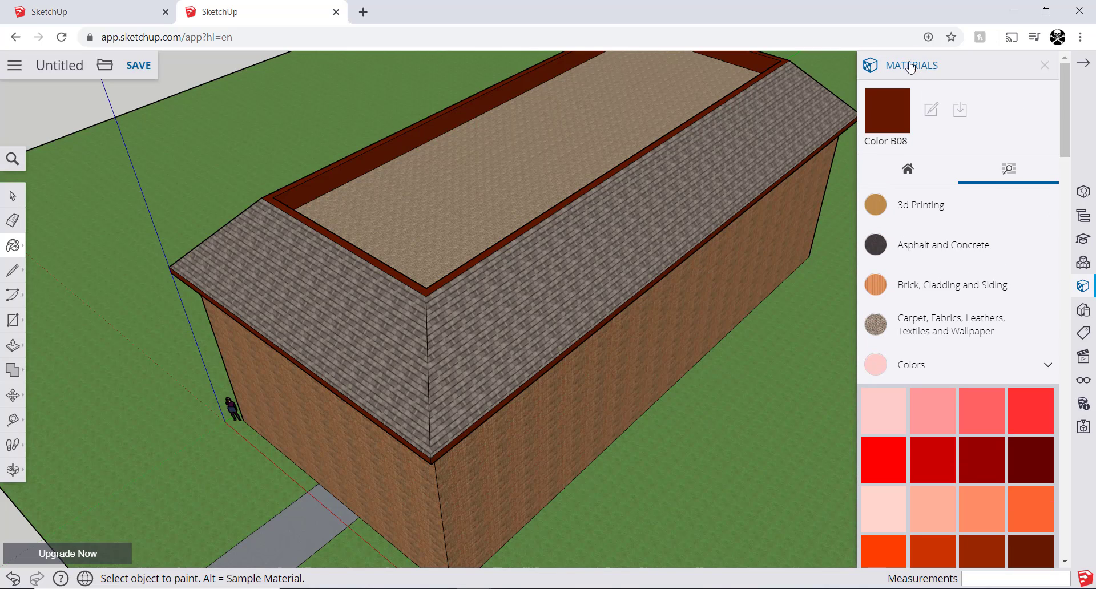
click(1083, 64)
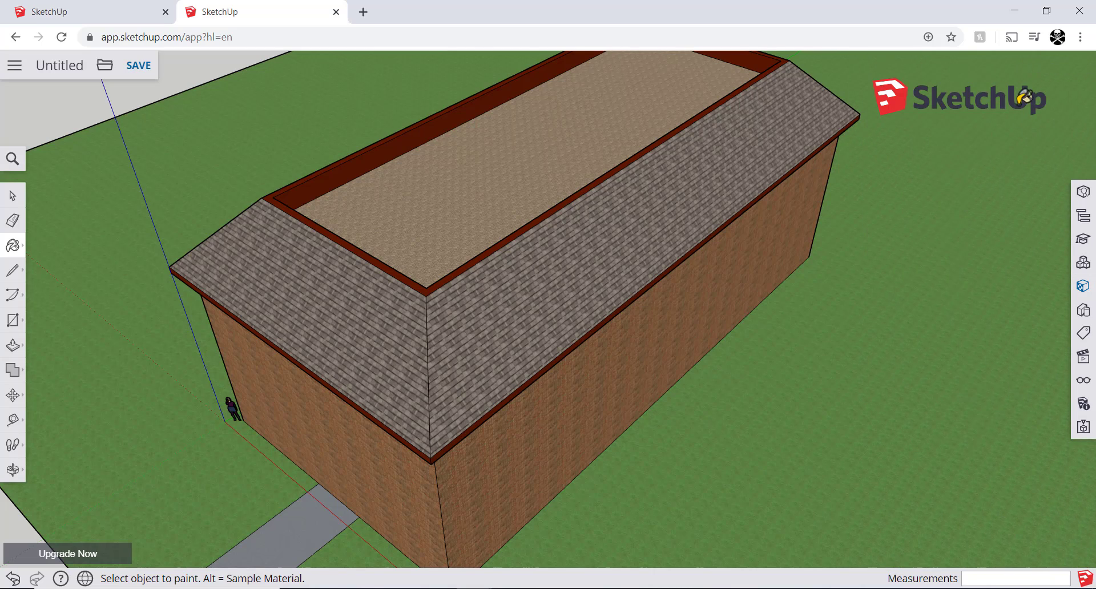
click(1083, 265)
click(1083, 265)
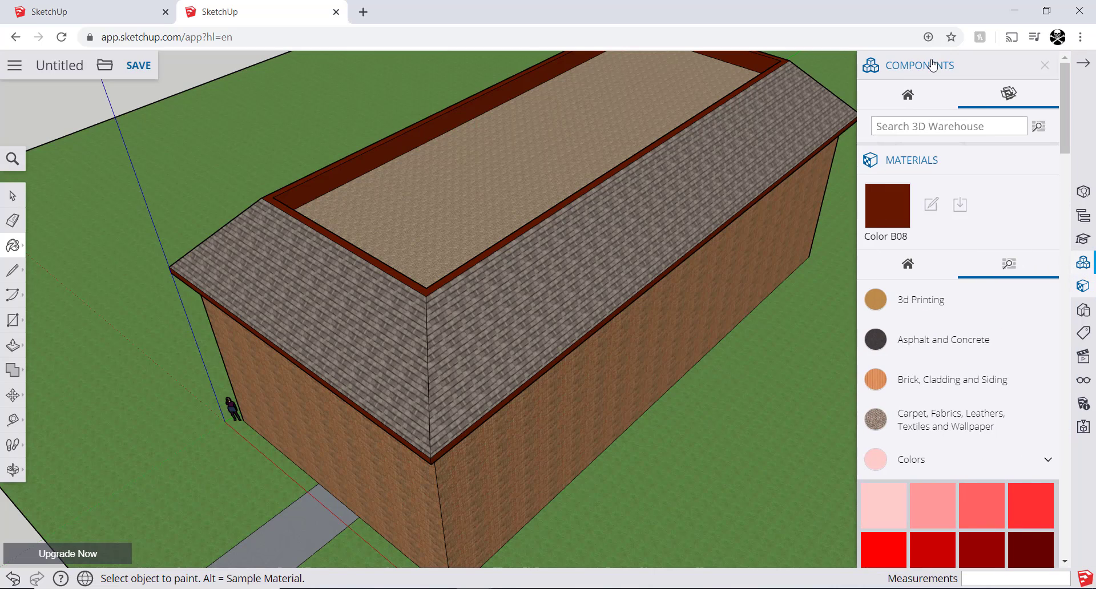
Step: Switch to the YouTube tutorial, watch the overview of the EDU components collection and return to SketchUp
key(alt+Tab)
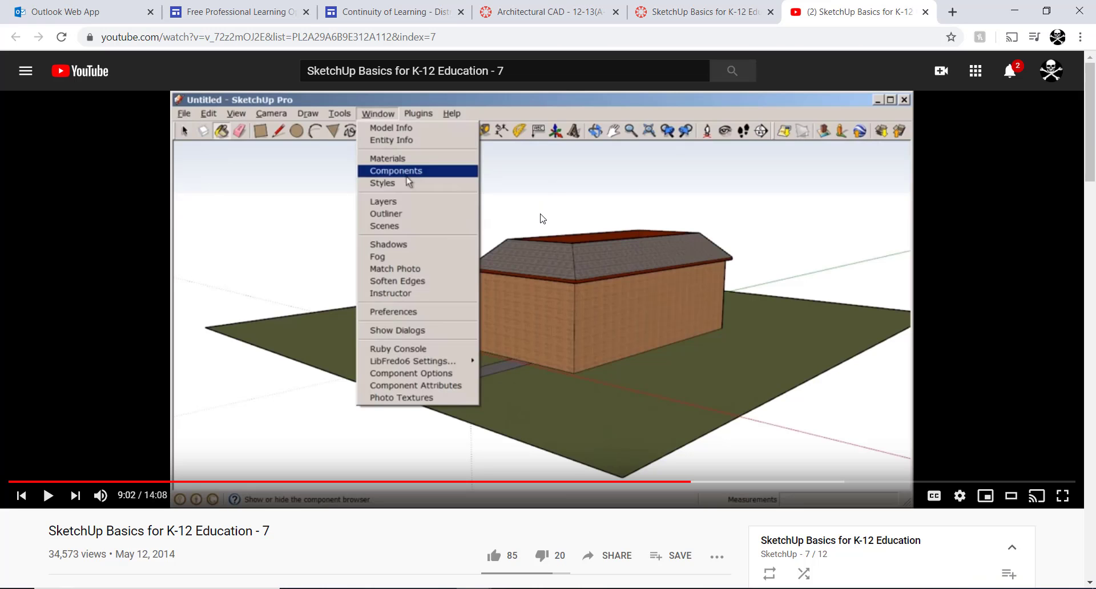
click(543, 219)
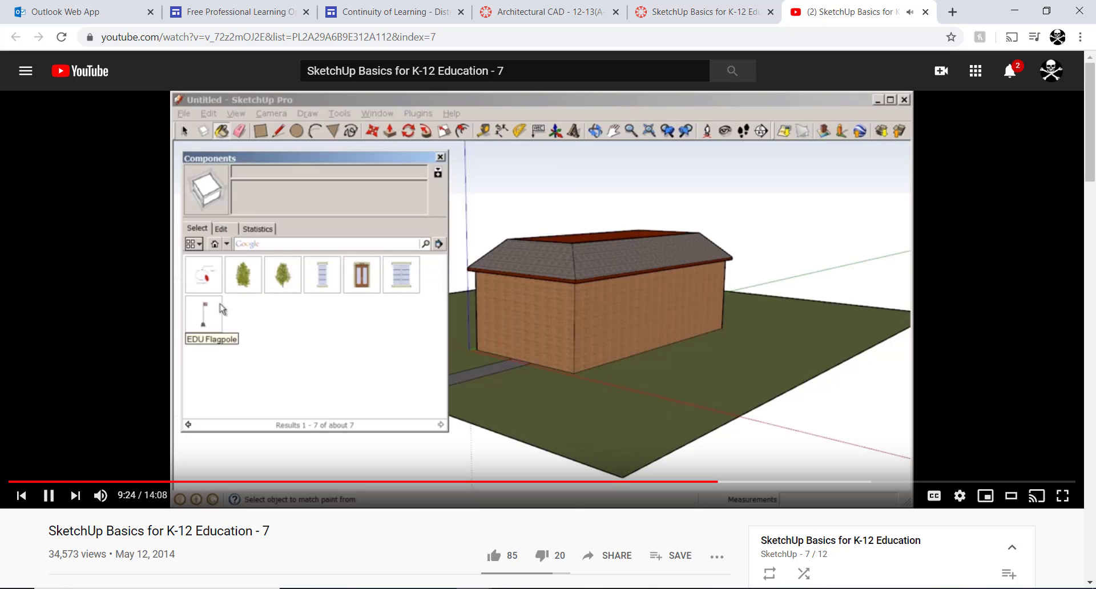
key(alt+Tab)
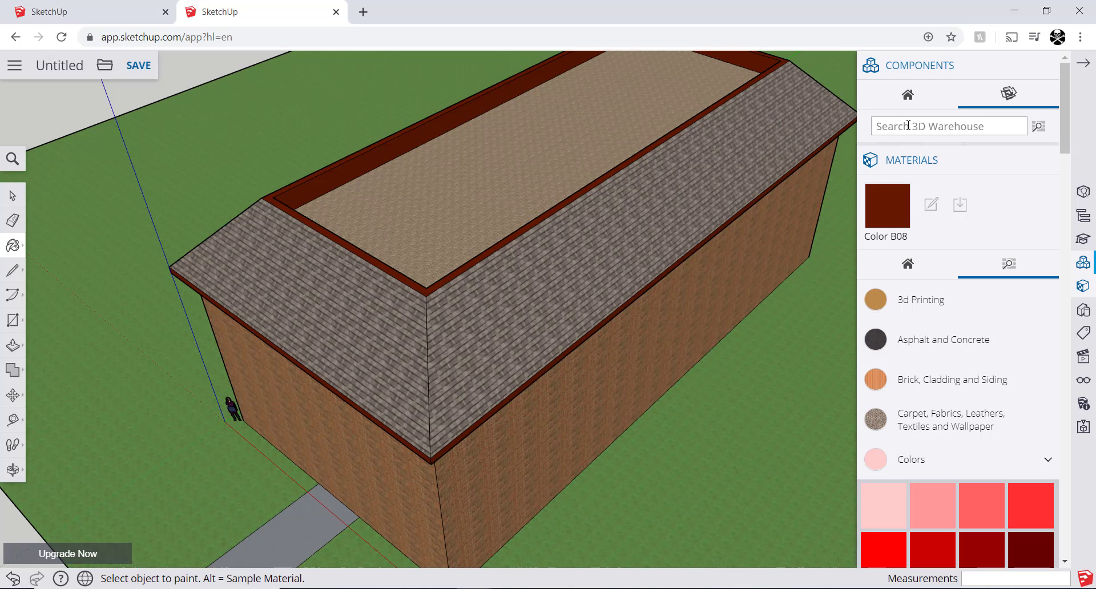
Step: Search the 3D Warehouse for "edu tutorials" and look through the listed models for the tutorial's components
click(908, 125)
text(edu t)
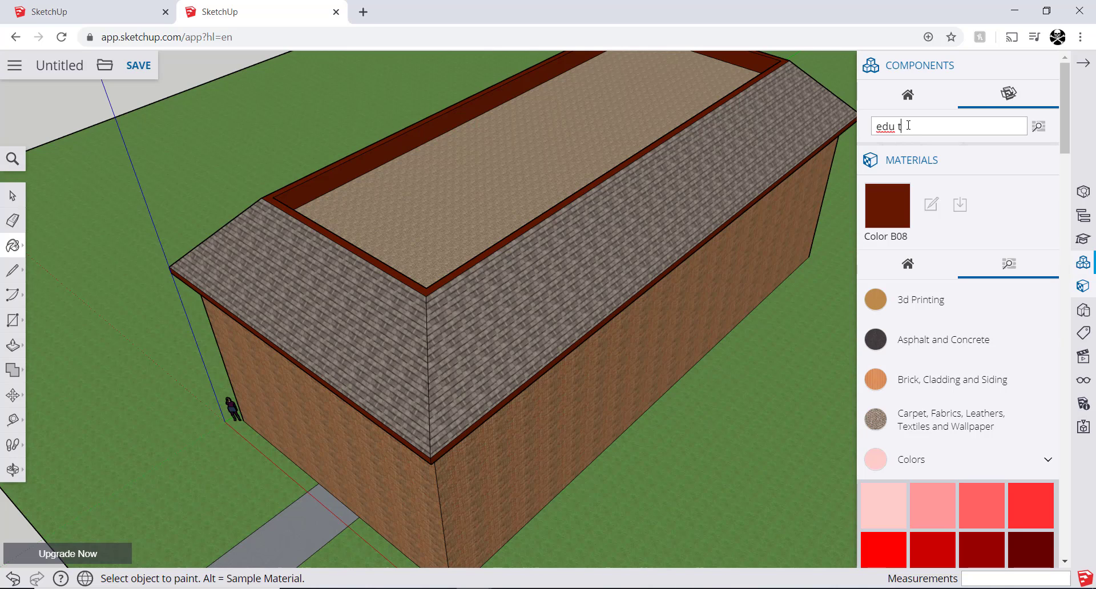
text(utorials)
key(Return)
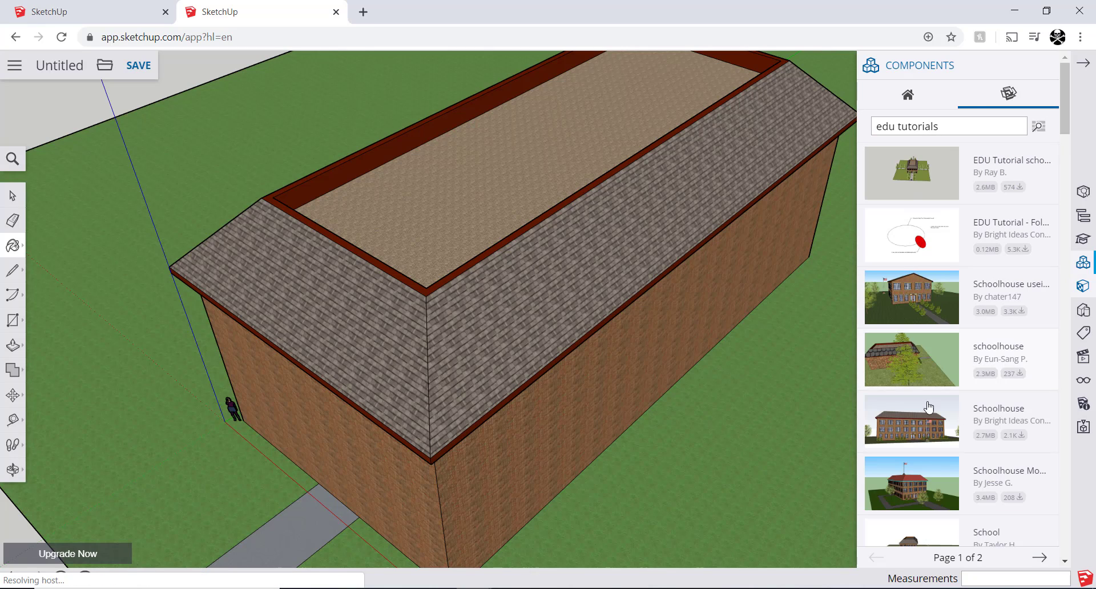
scroll(951, 465, down, 3)
scroll(949, 427, down, 6)
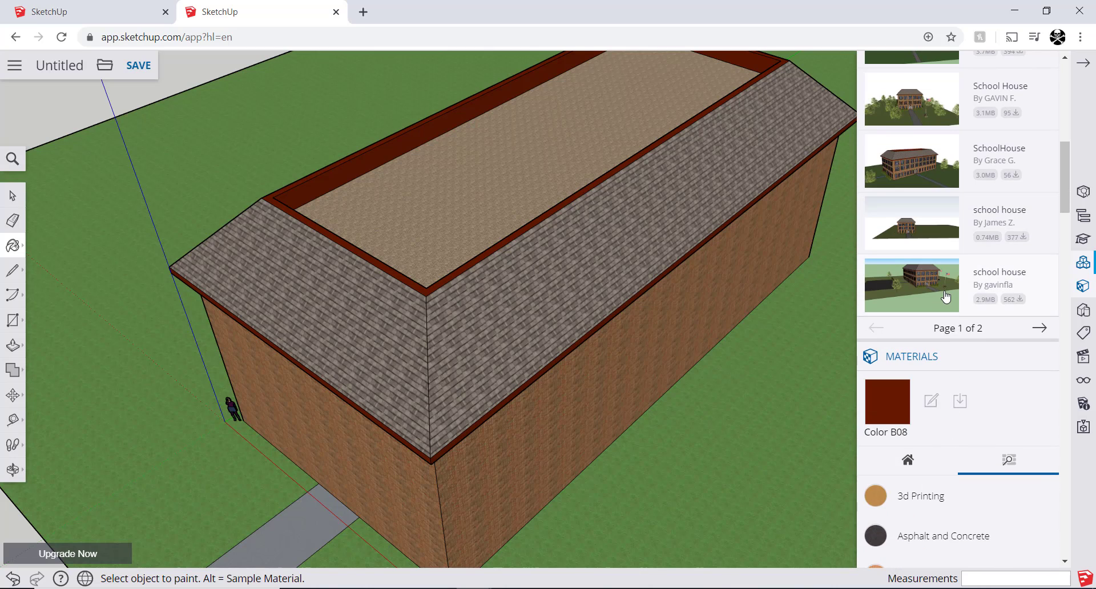
scroll(946, 296, up, 9)
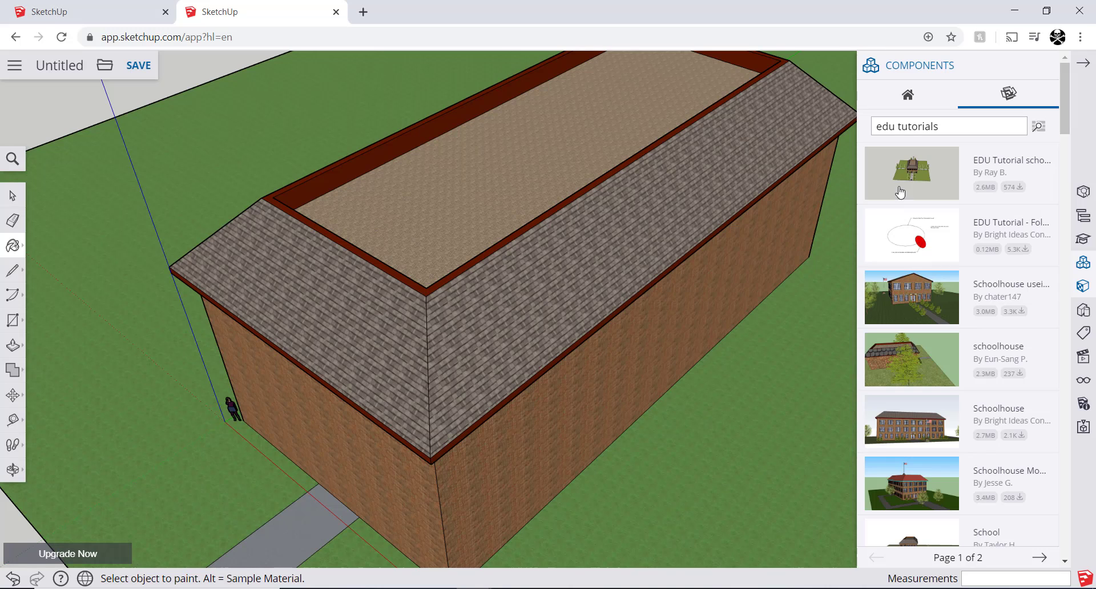
Step: Search the 3D Warehouse for "edu window" instead
double_click(927, 127)
text(window)
key(Return)
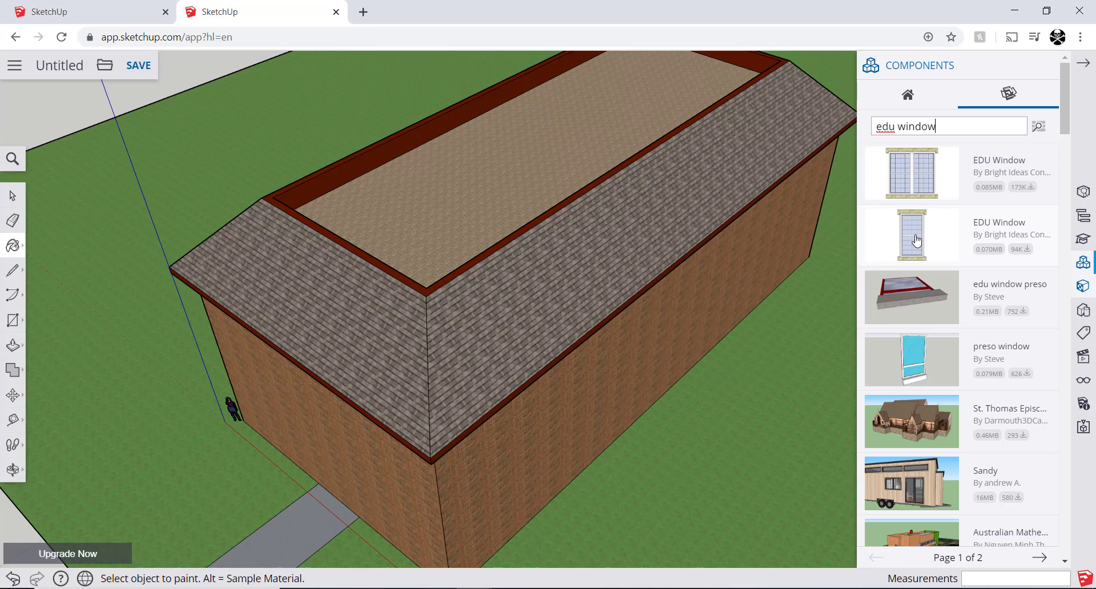
Step: Switch to the YouTube tutorial, watch the part on choosing the EDU Door, pause it and return to SketchUp
key(alt+Tab)
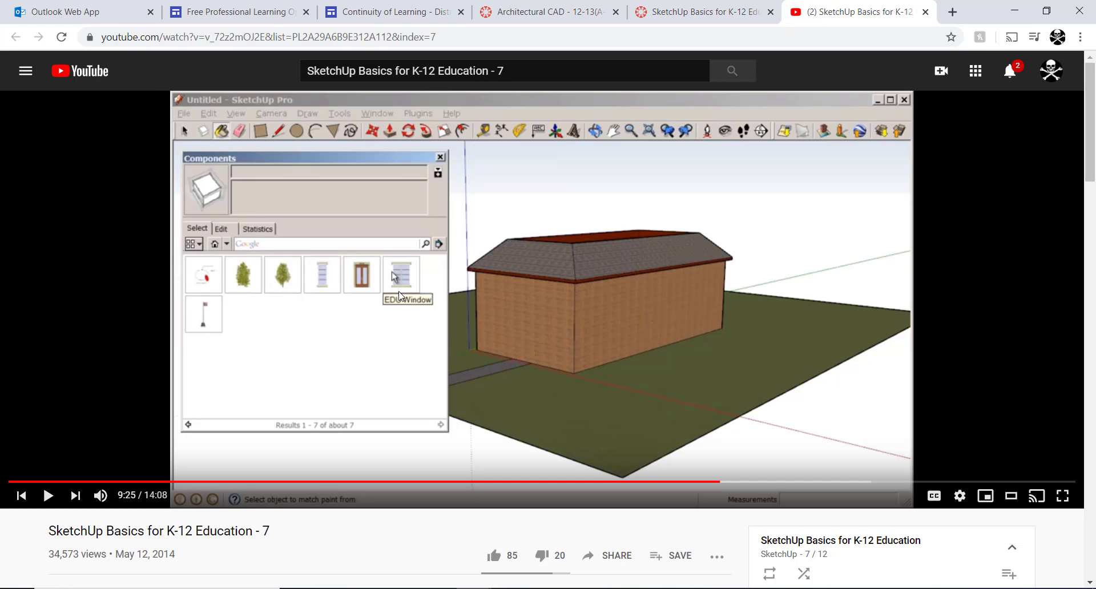
click(361, 298)
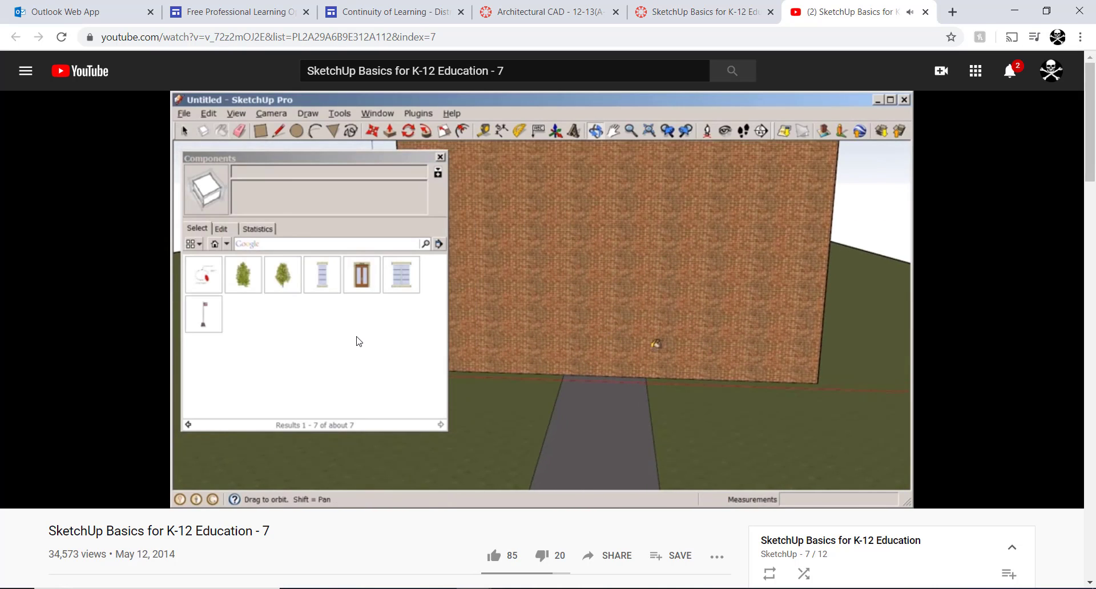
click(394, 301)
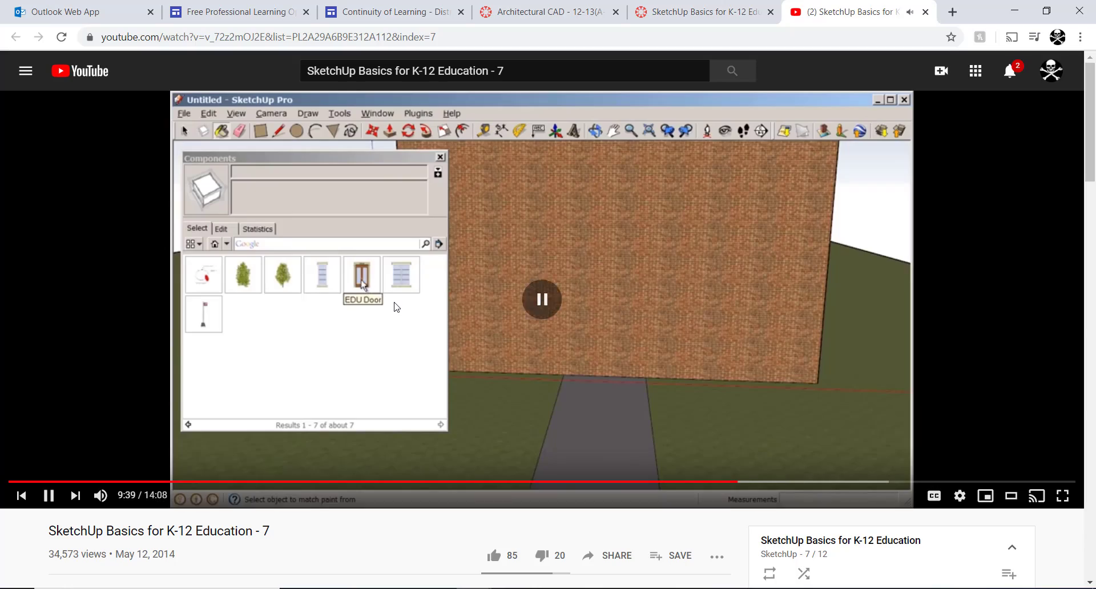
key(alt+Tab)
Step: Search the 3D Warehouse for "edu door" and pick the EDU Door component for the front wall at the walkway
middle_drag(309, 410, 380, 343)
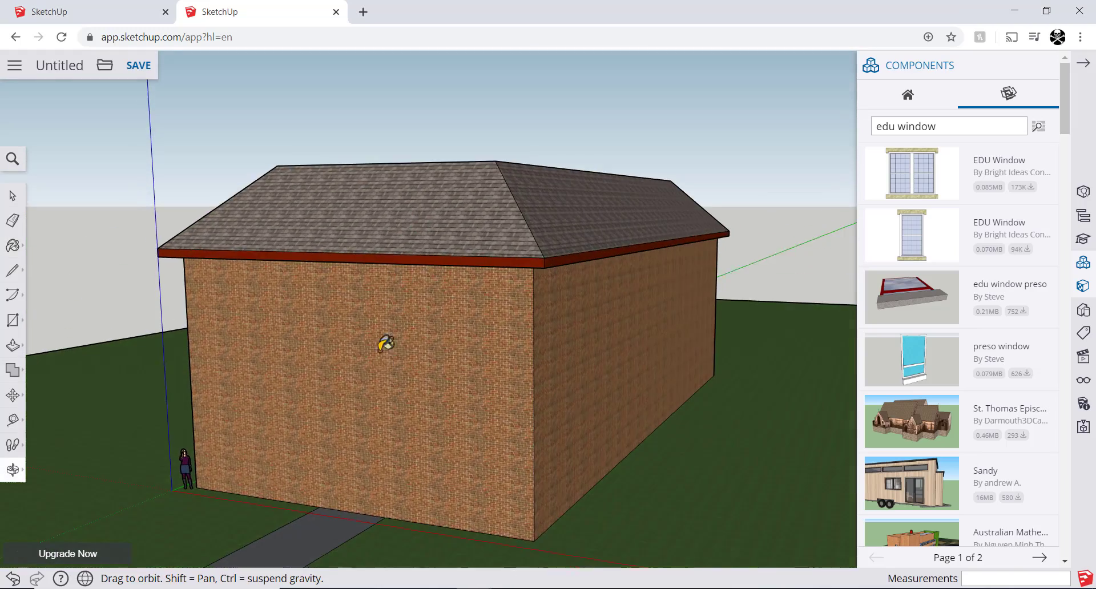
scroll(325, 520, up, 5)
scroll(326, 520, up, 5)
middle_drag(326, 517, 403, 472)
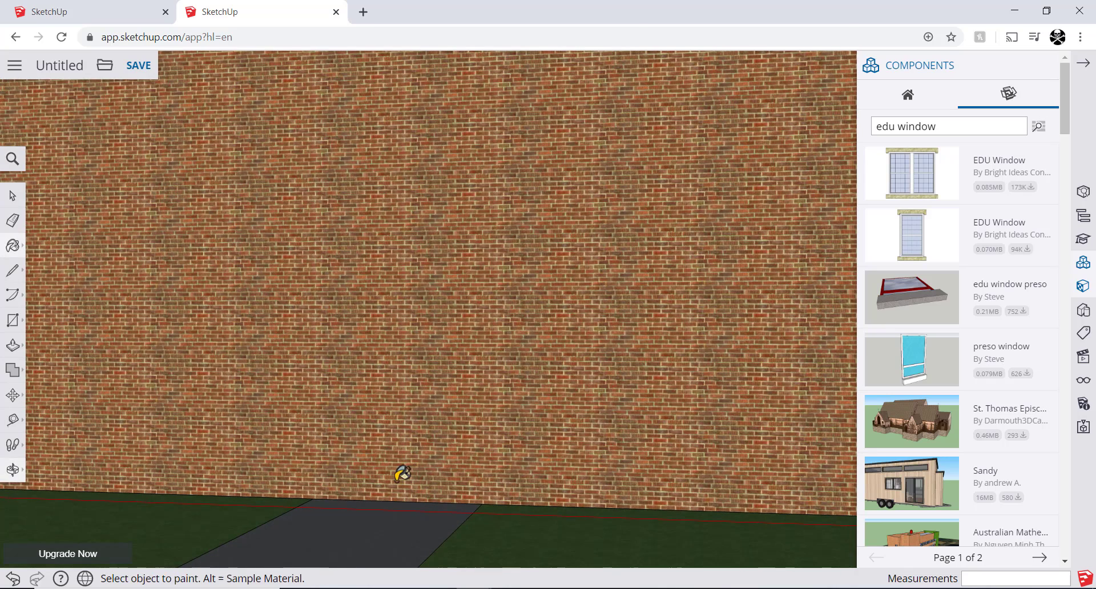
double_click(920, 120)
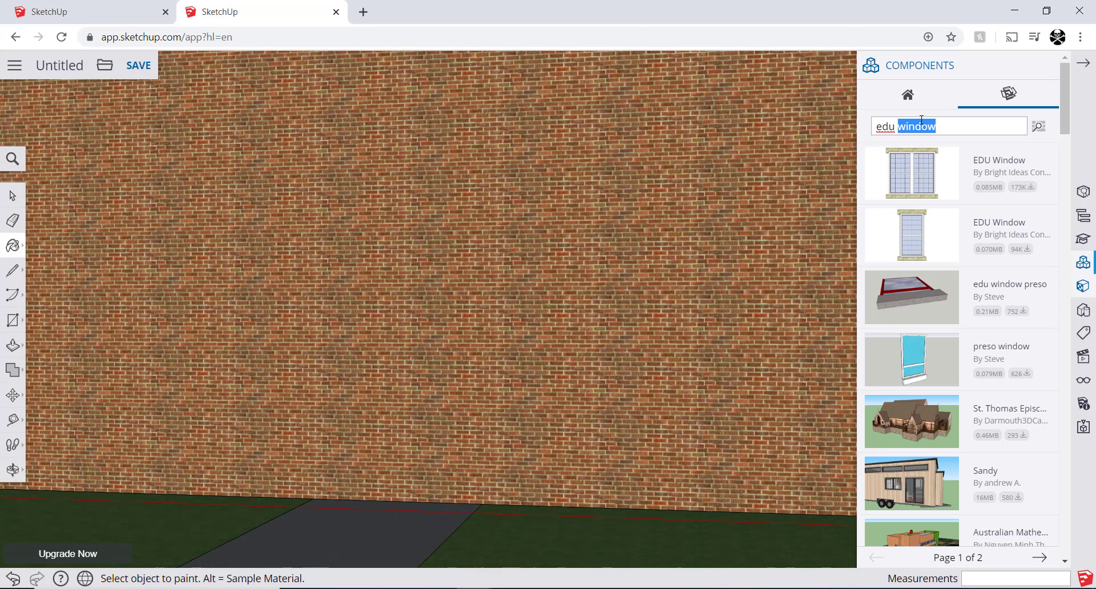
text(door)
key(Return)
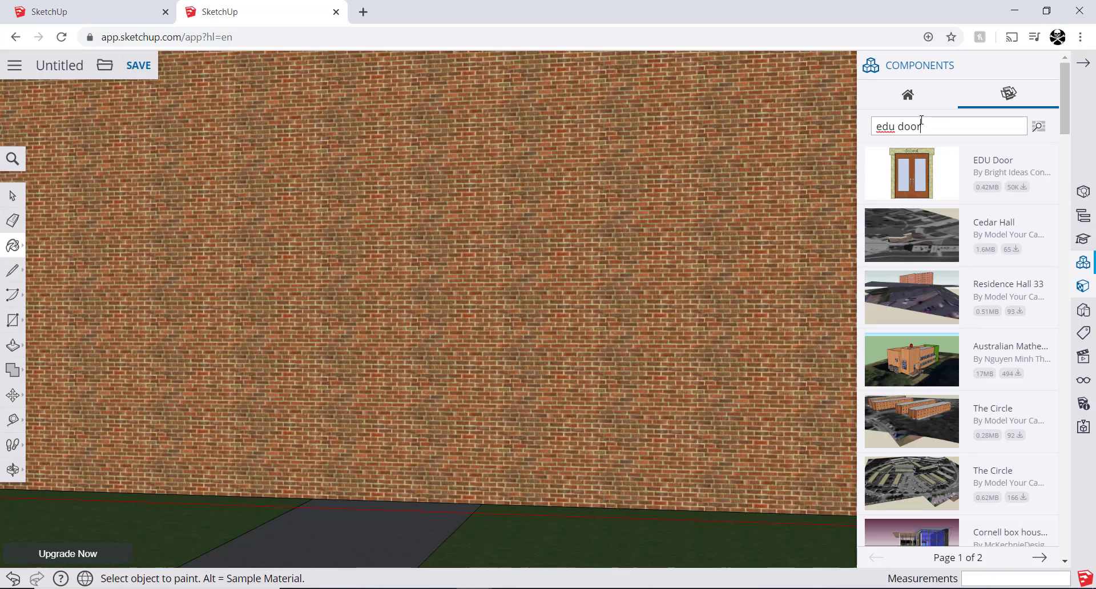
click(917, 171)
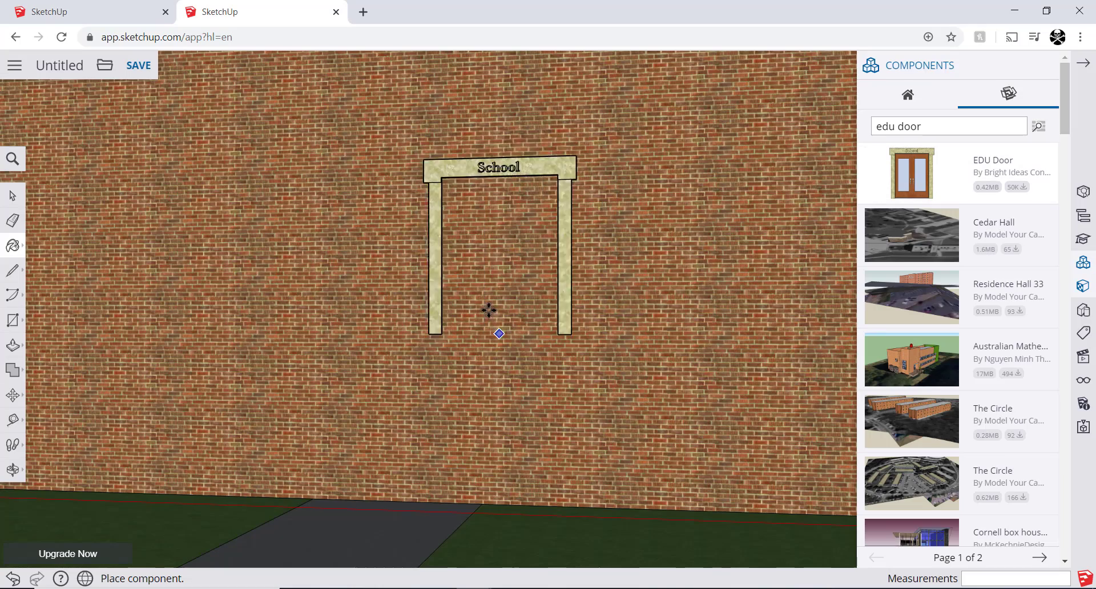
Step: Switch to the YouTube tutorial, watch how the door is placed on the front wall, pause it and return to SketchUp
key(alt+Tab)
click(475, 333)
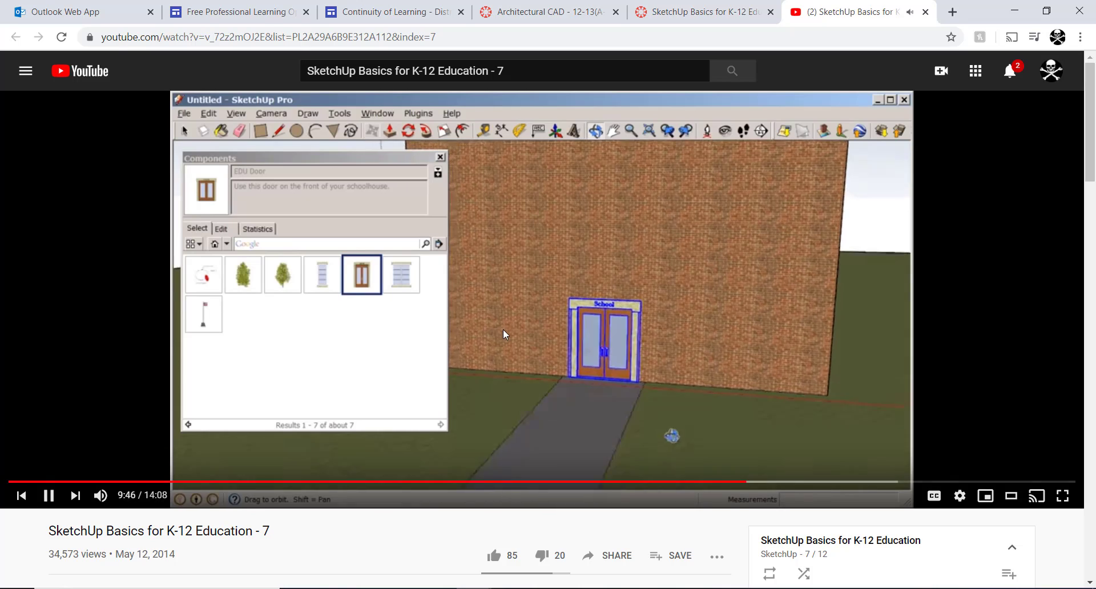
click(503, 334)
key(alt+Tab)
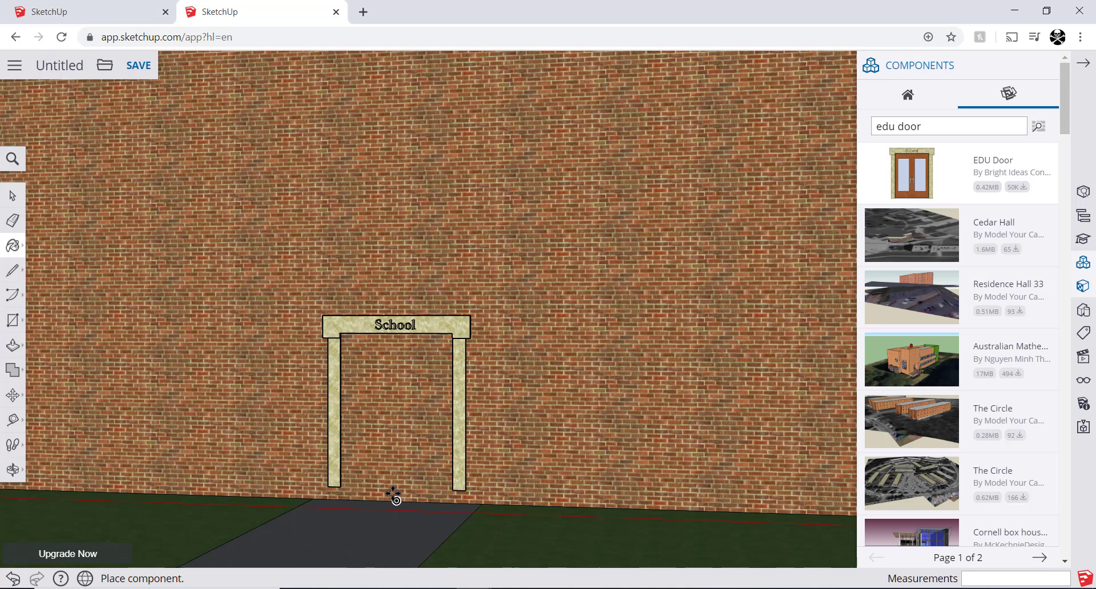
Step: Place the EDU Door on the front wall's base at the midpoint of the walkway's end and inspect its fit
click(397, 501)
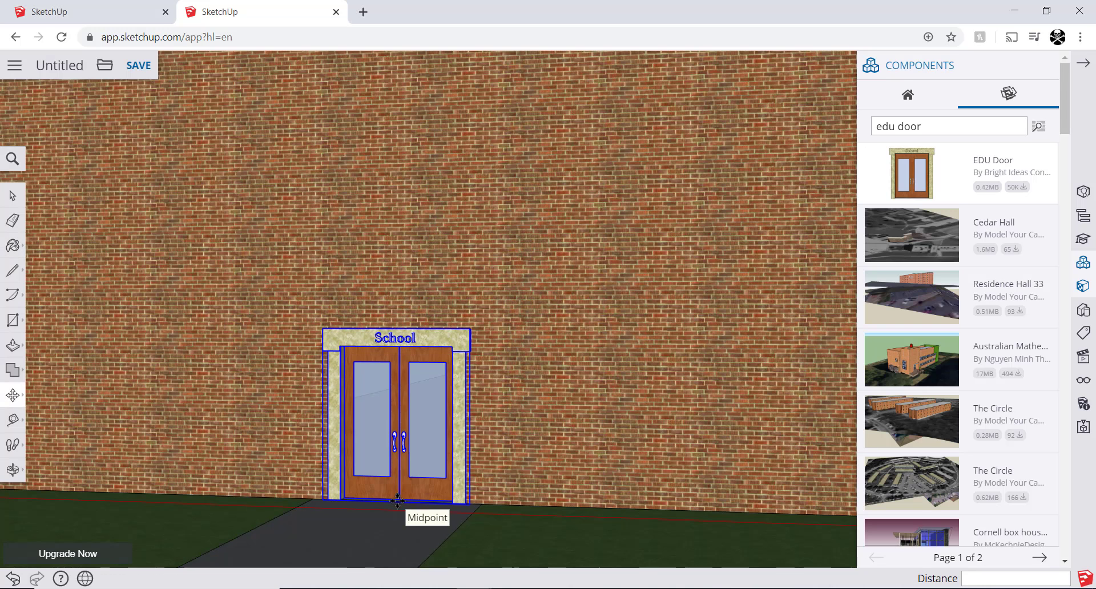
scroll(364, 491, down, 5)
scroll(364, 491, up, 3)
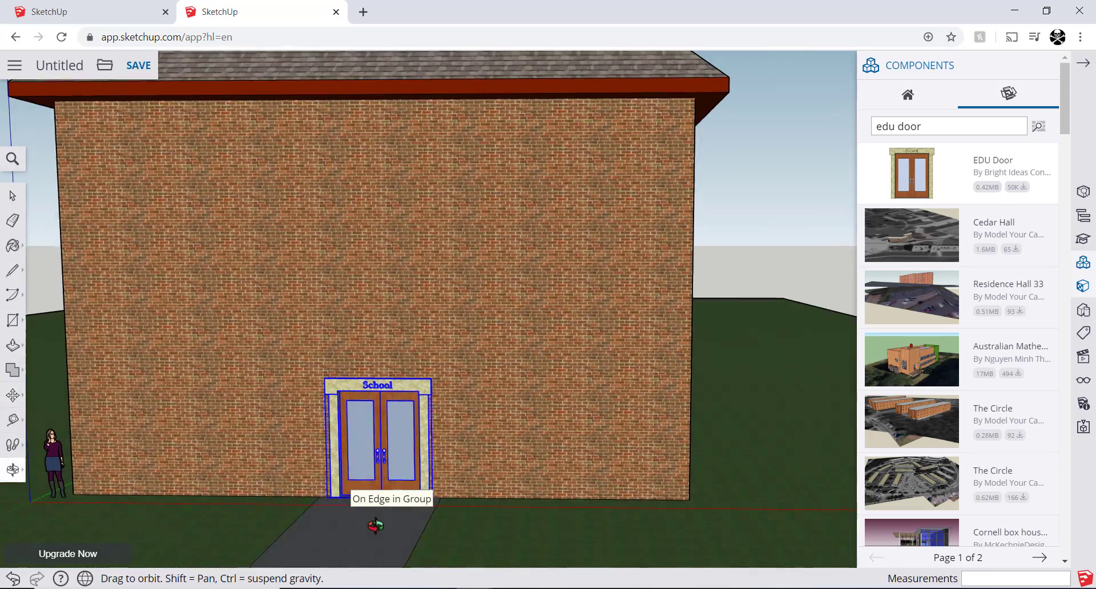
scroll(327, 512, up, 2)
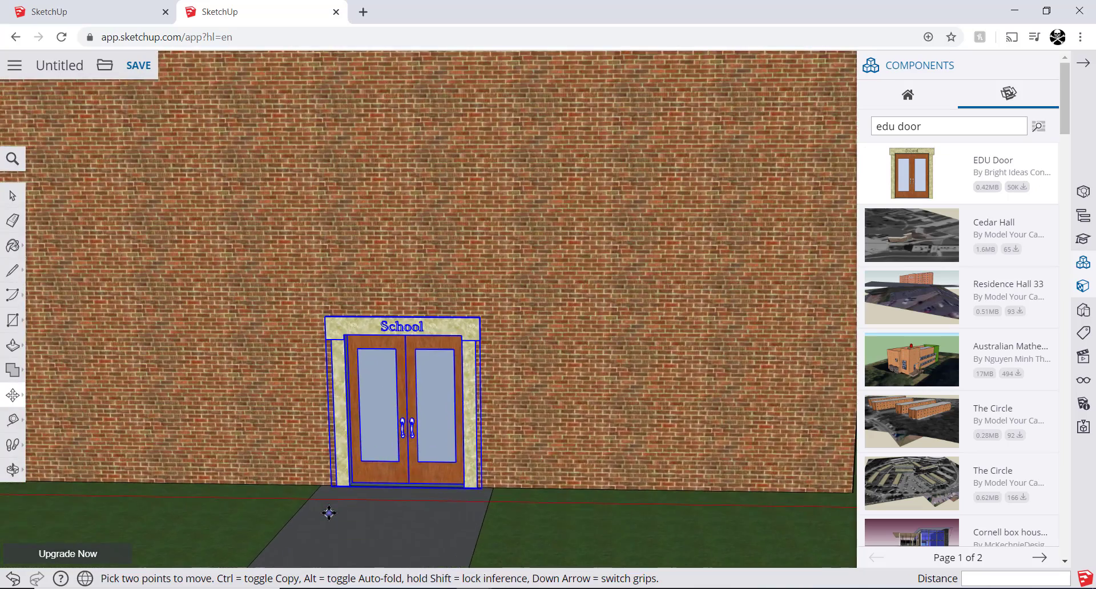
scroll(329, 513, down, 4)
Step: Switch to the YouTube tutorial, watch the part on picking the EDU Window, pause it and return to SketchUp
key(alt+Tab)
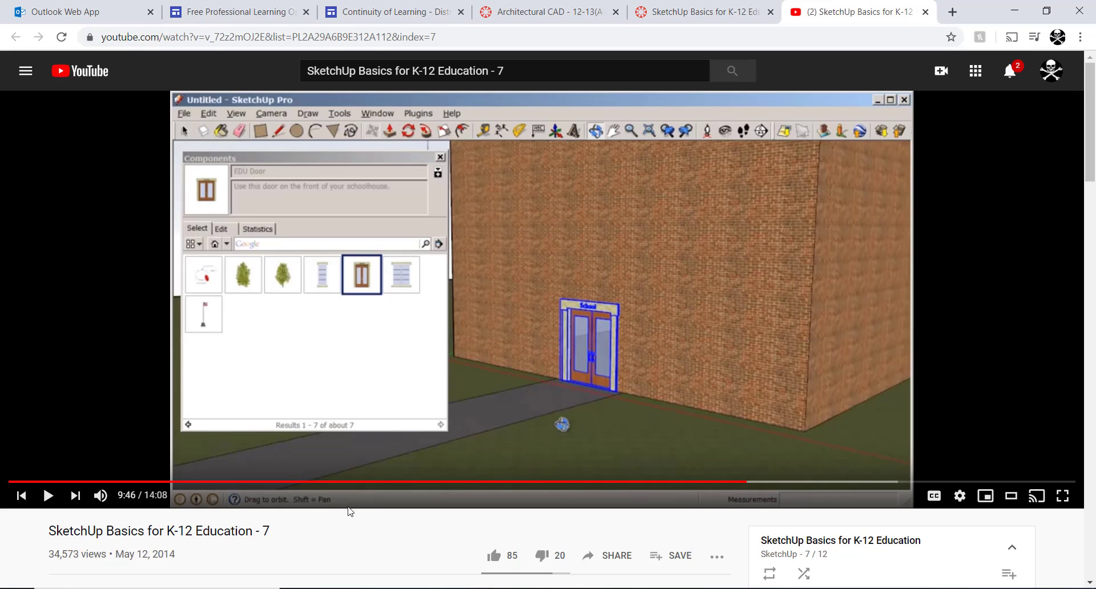
click(650, 370)
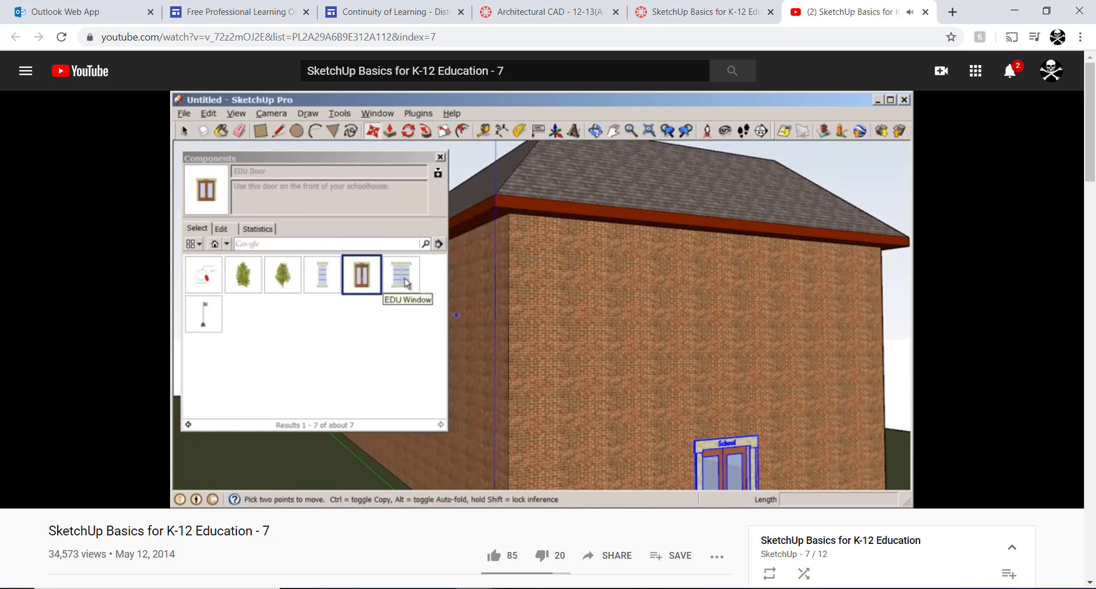
mouse_move(700, 365)
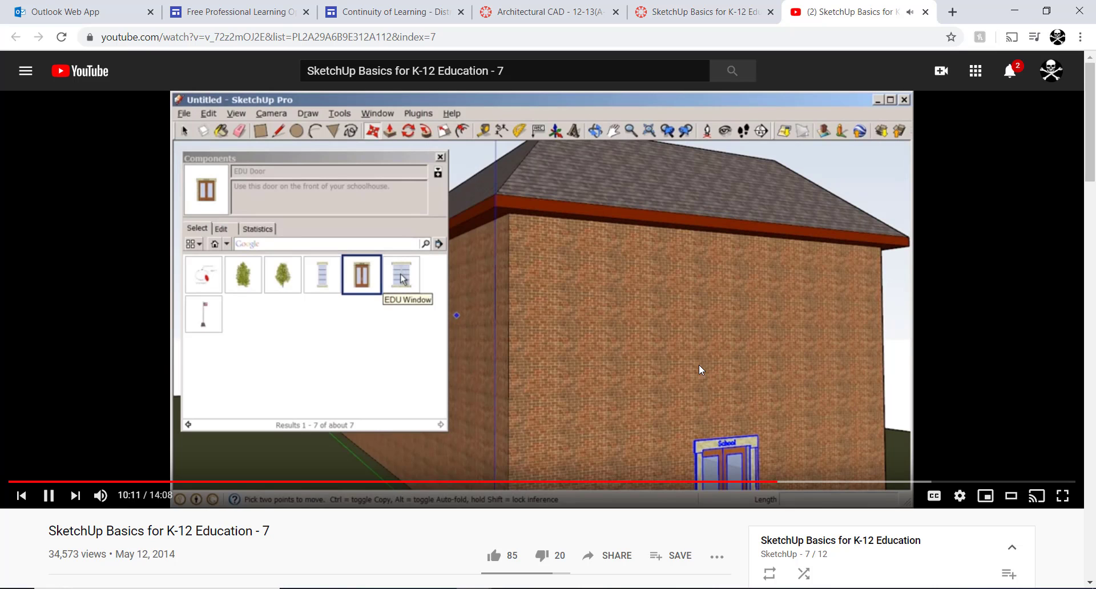
click(699, 366)
key(alt+Tab)
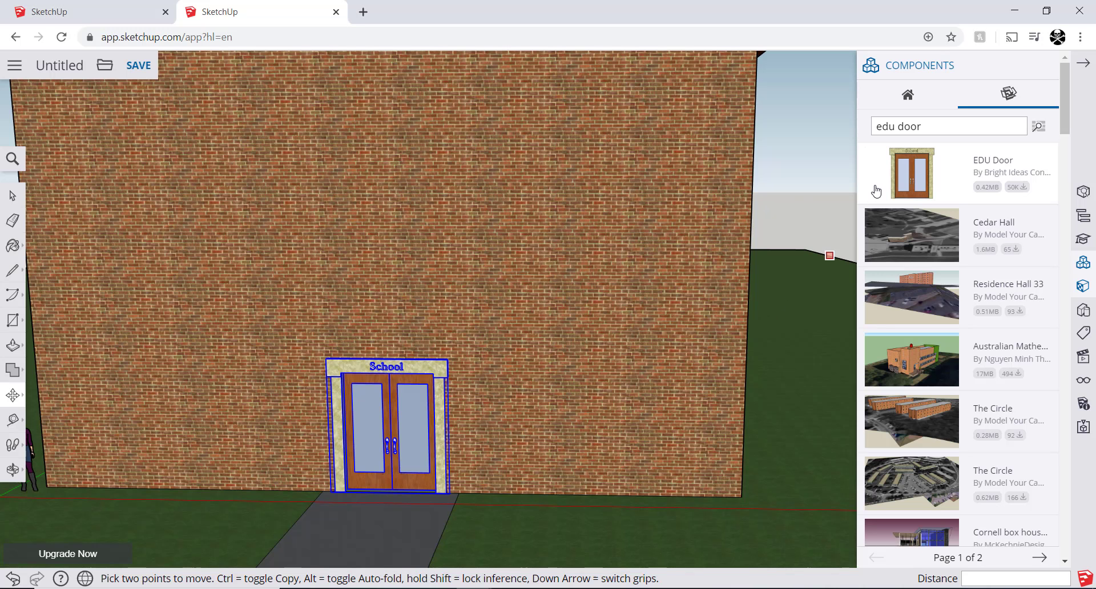
Step: Search the 3D Warehouse for "edu window" and pick the larger double EDU Window component
double_click(910, 126)
text(window)
key(Return)
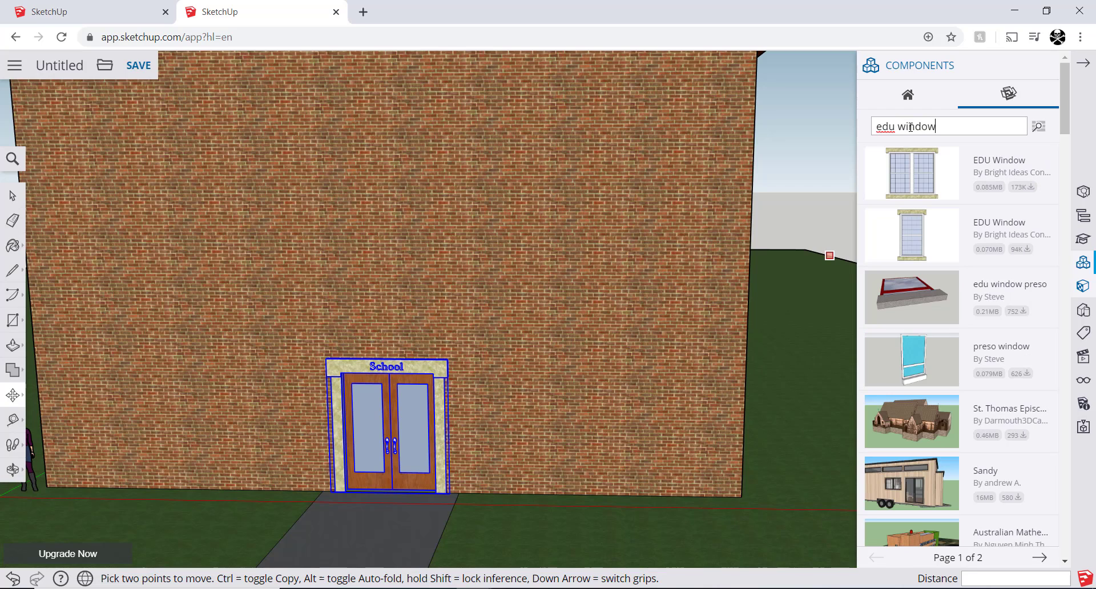
click(915, 177)
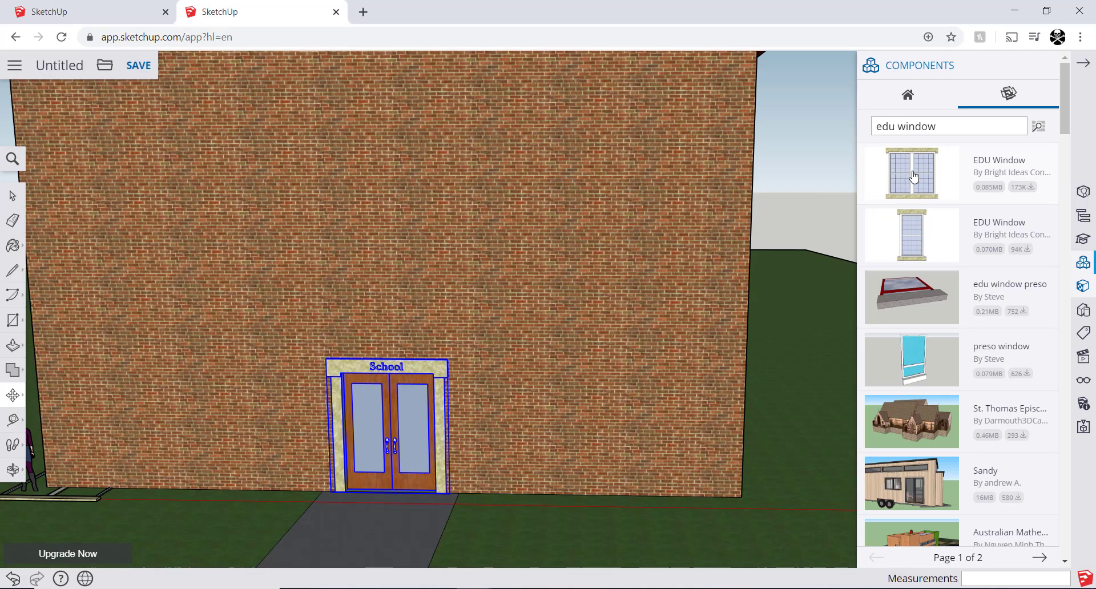
Step: Place the large EDU Window on the front wall's upper-left corner, just below the roof trim
scroll(274, 160, down, 5)
middle_drag(274, 160, 387, 238)
mouse_move(165, 174)
middle_down()
mouse_move(193, 152)
mouse_move(152, 161)
middle_up()
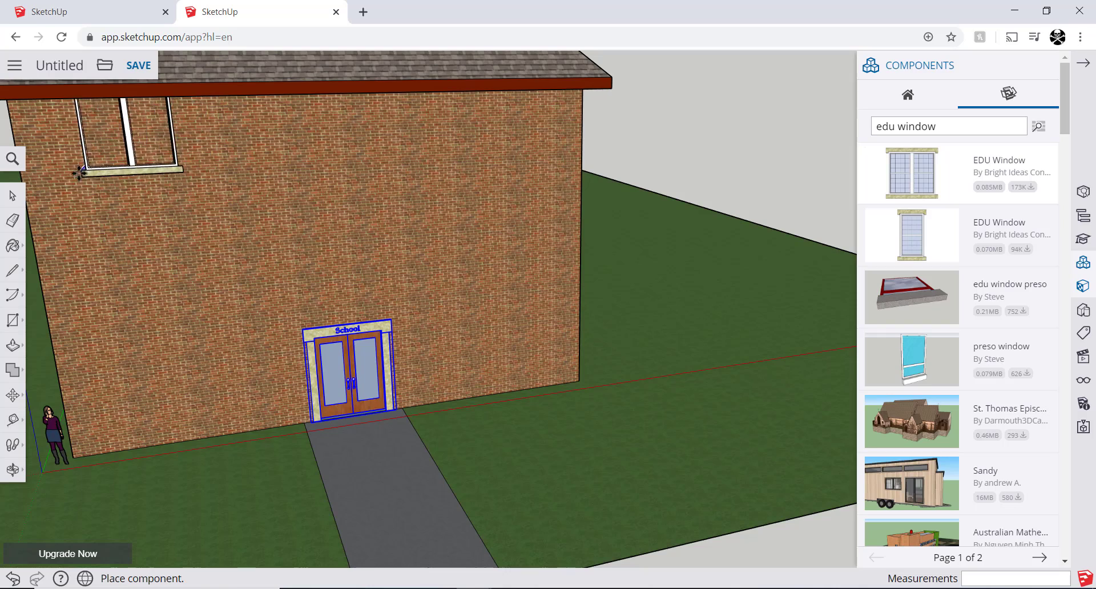
scroll(71, 168, down, 6)
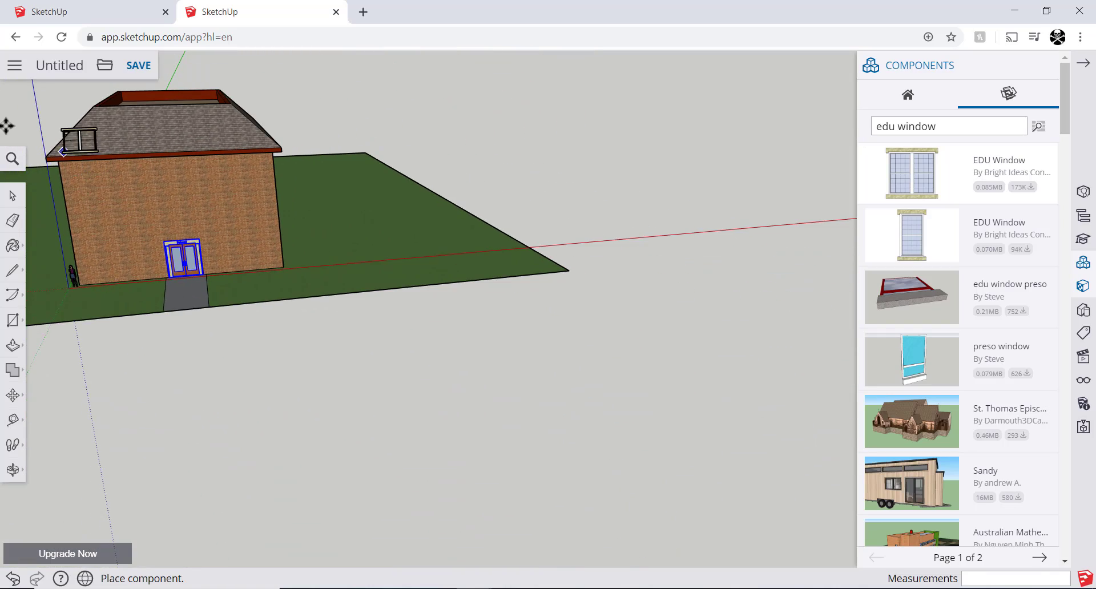
scroll(17, 128, up, 5)
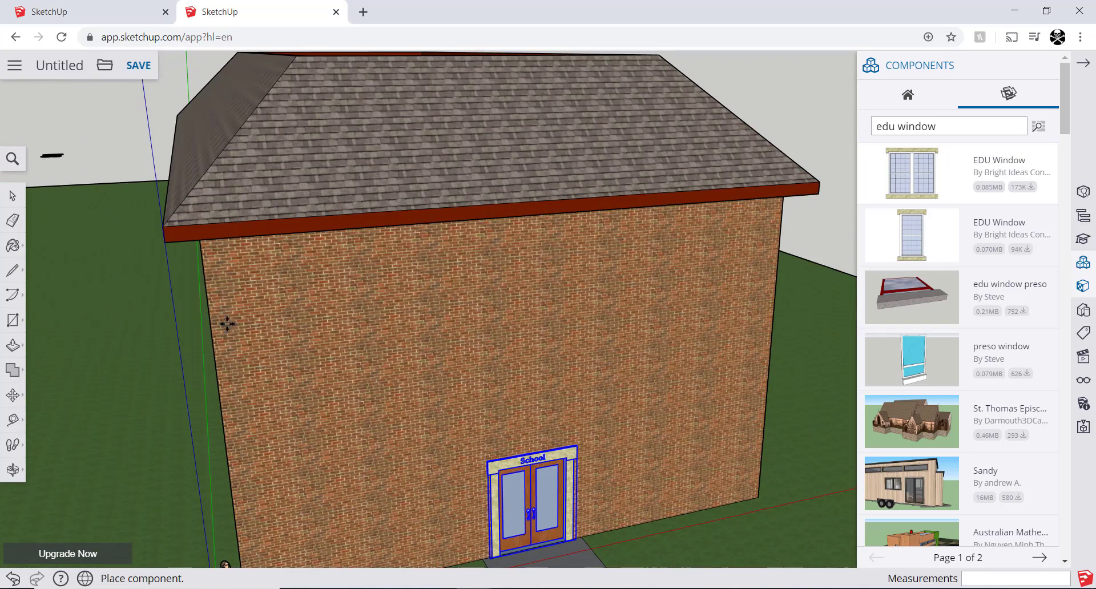
middle_drag(238, 354, 239, 276)
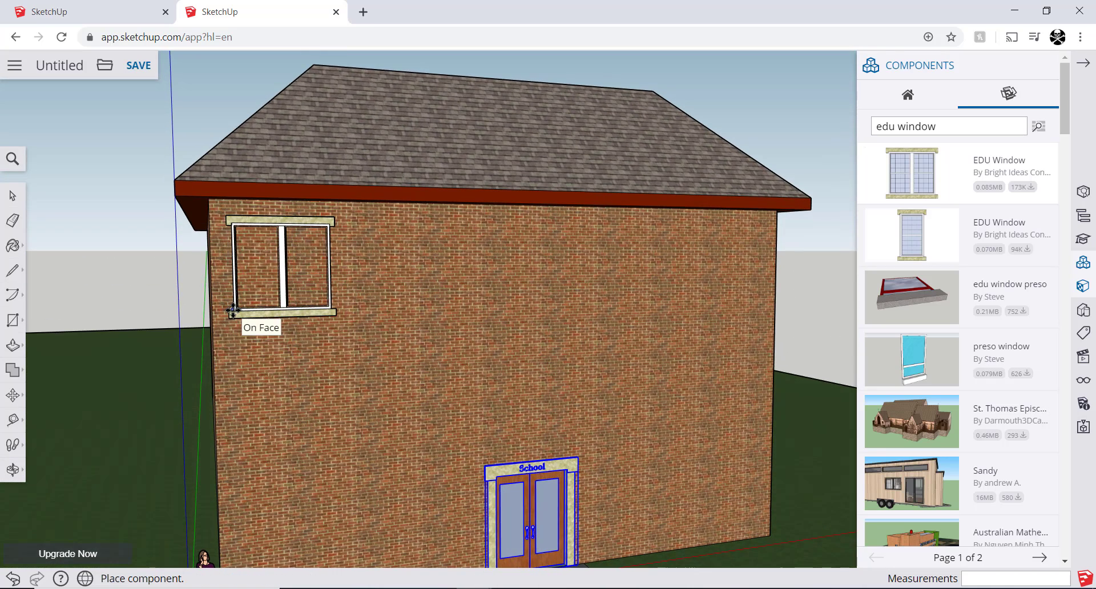
click(233, 310)
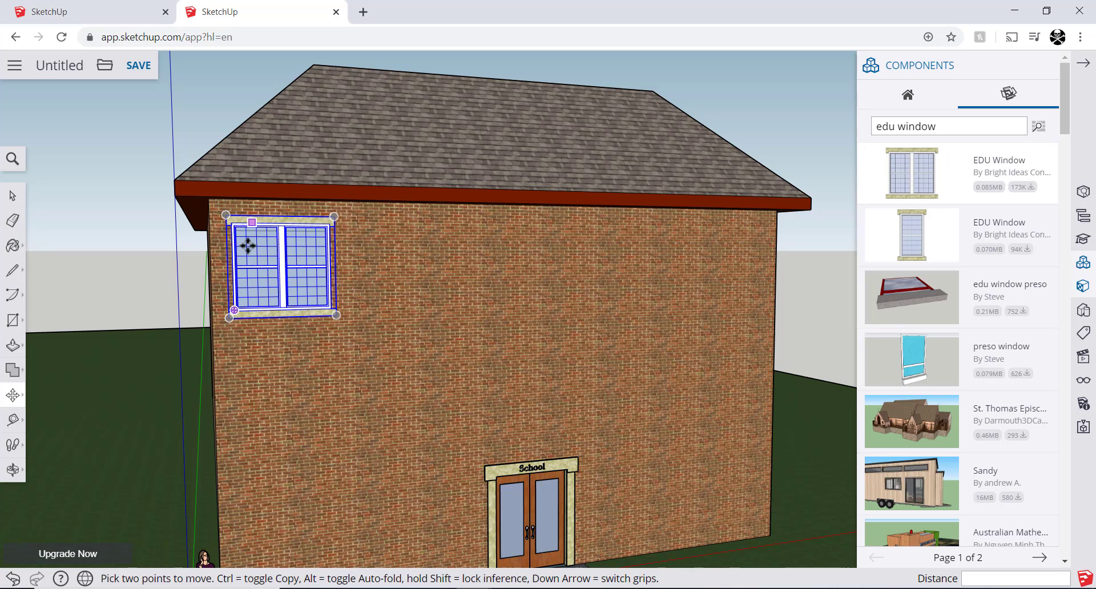
Step: Switch to the YouTube tutorial, watch how the top window row is copied and divided, pause it and return to SketchUp
key(alt+Tab)
click(326, 272)
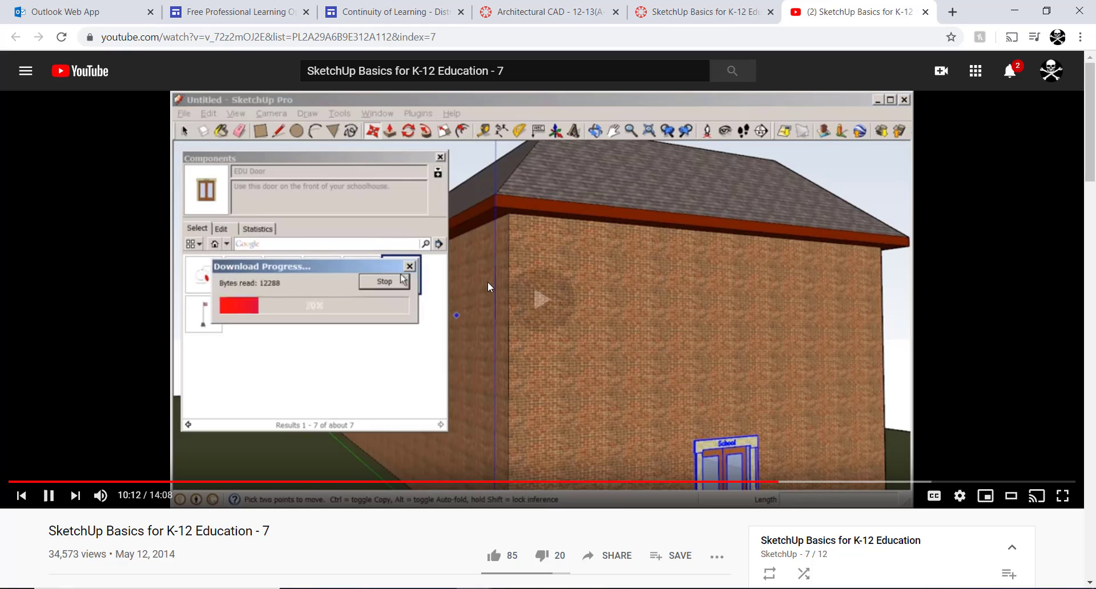
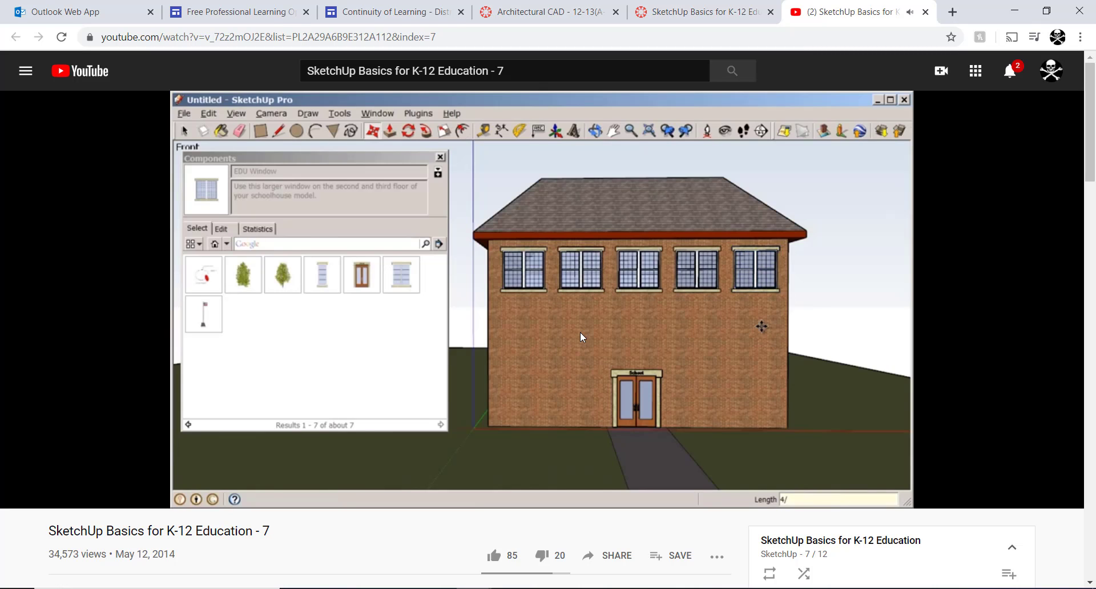
click(580, 331)
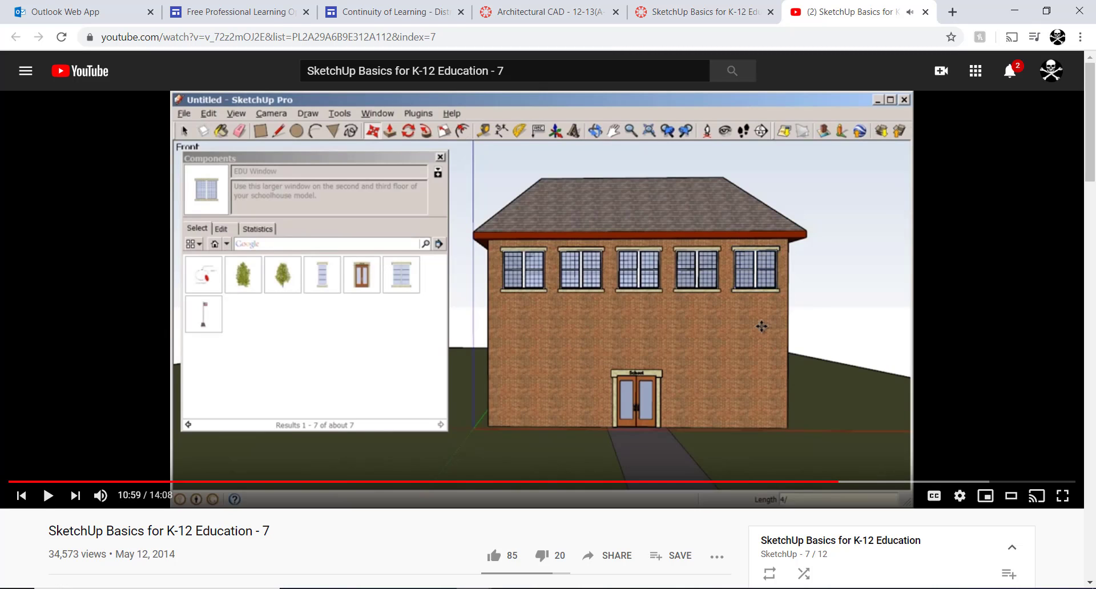
key(alt+Tab)
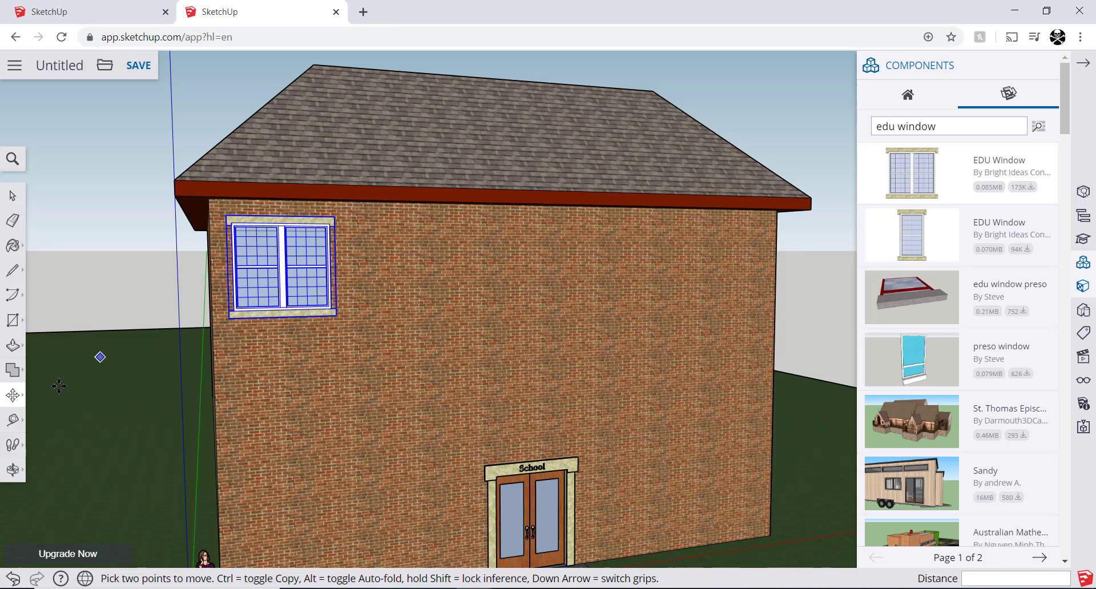
Step: Copy the window about 37' along the red axis to the wall's far end and divide the spacing with 4/ for a row of five
click(13, 397)
click(302, 272)
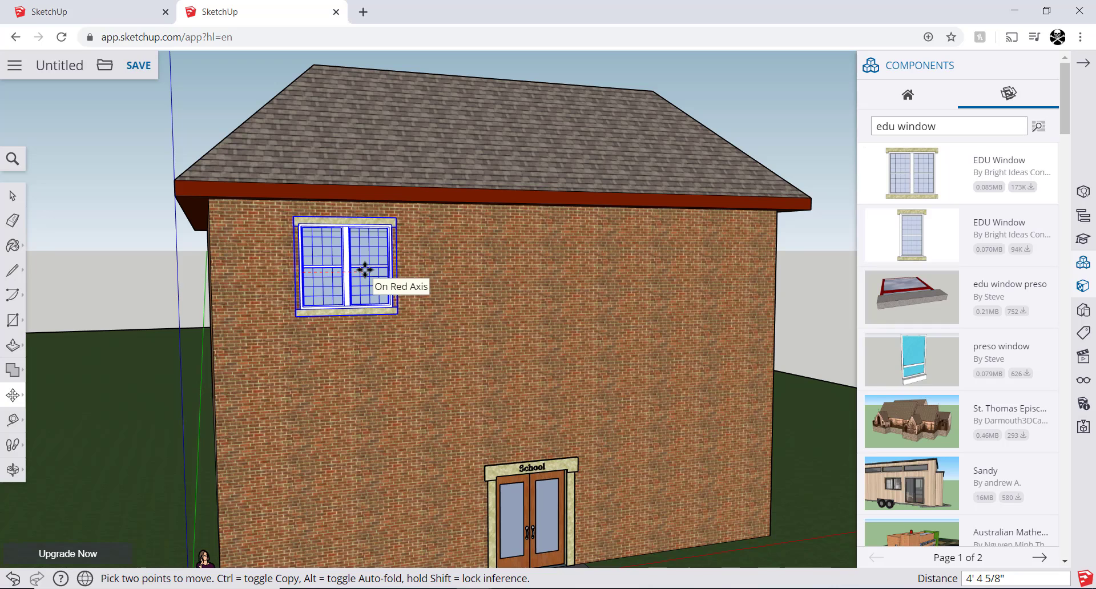
key(ctrl)
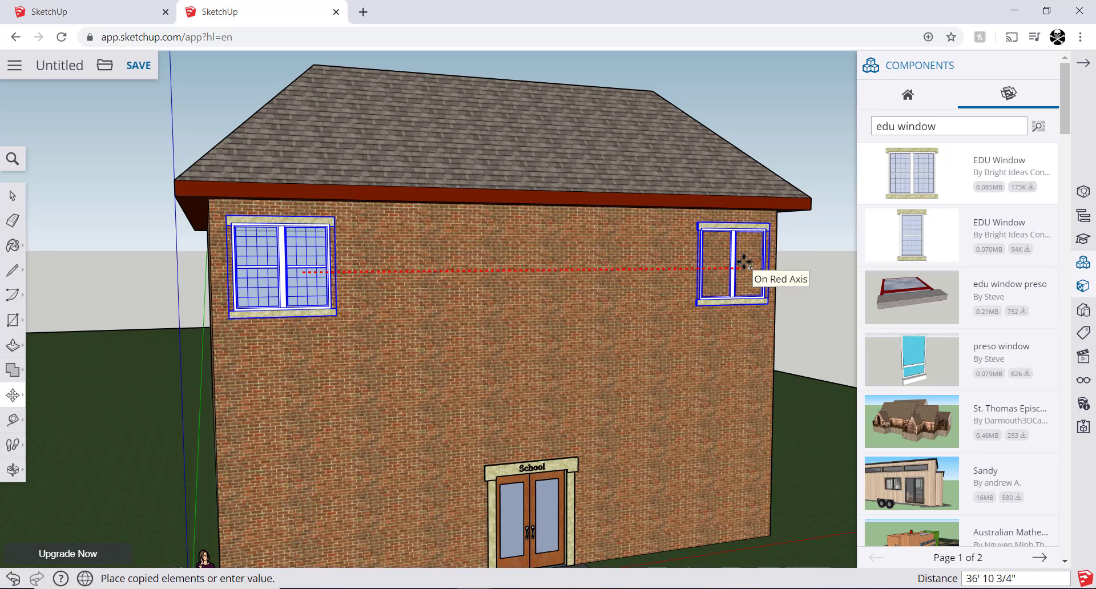
click(744, 261)
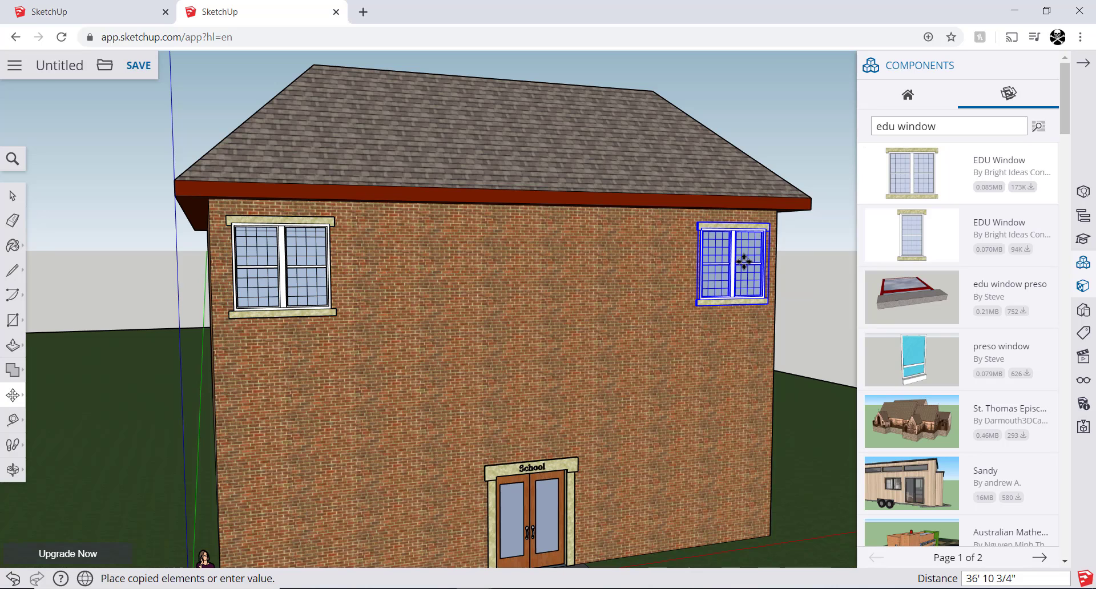
text(4/)
key(Return)
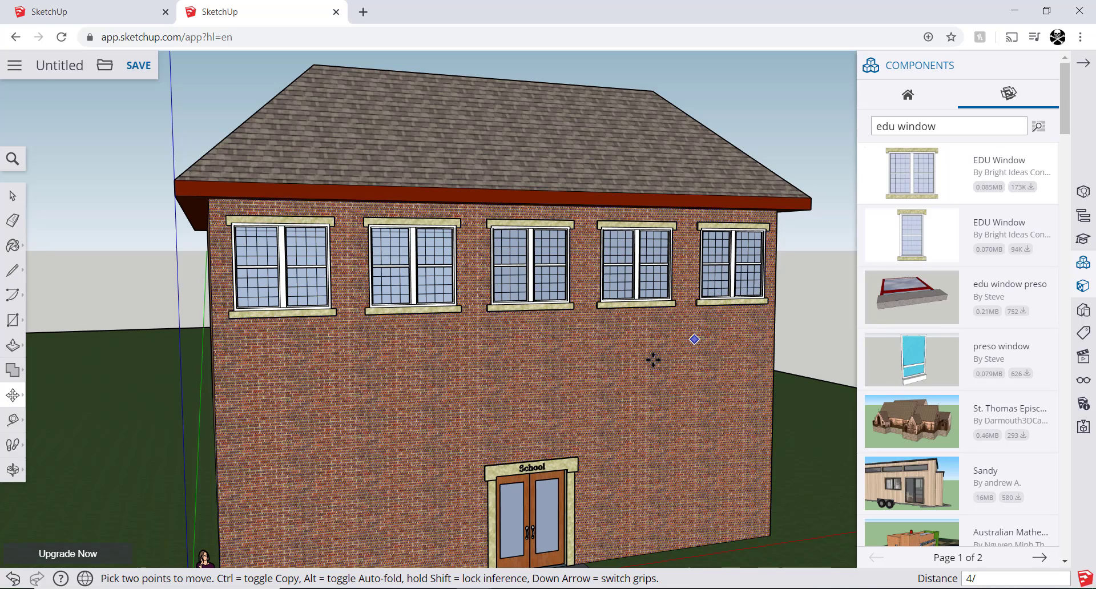
Step: Switch to the YouTube tutorial, watch how the window row is copied down to the second floor, pause it and return to SketchUp
key(alt+Tab)
click(721, 288)
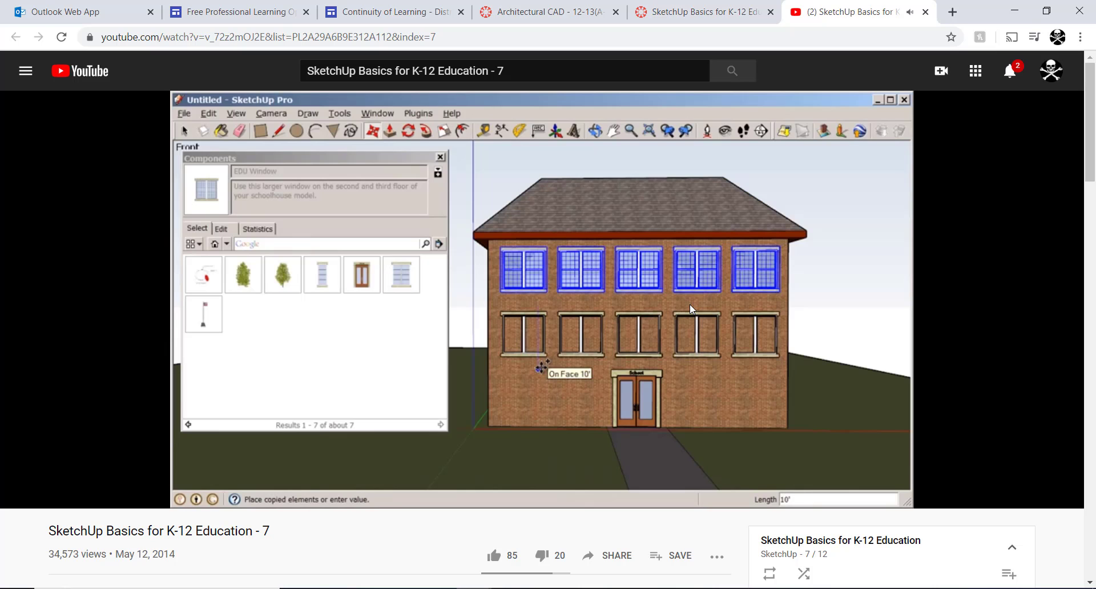
click(669, 273)
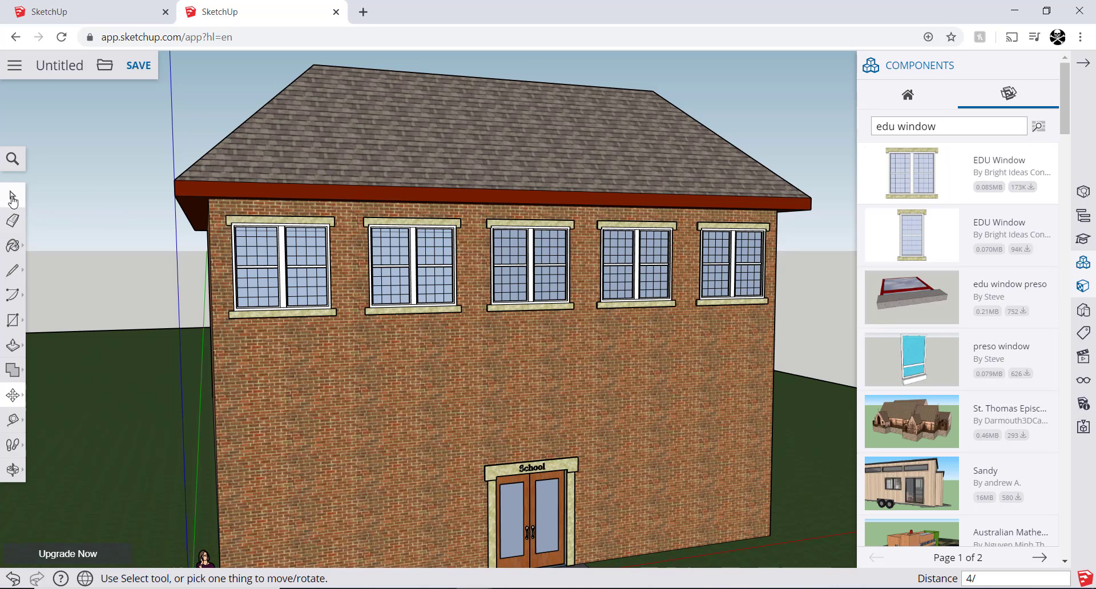
Step: Select all five top-row windows and copy them 10' straight down the front wall along the blue axis
key(space)
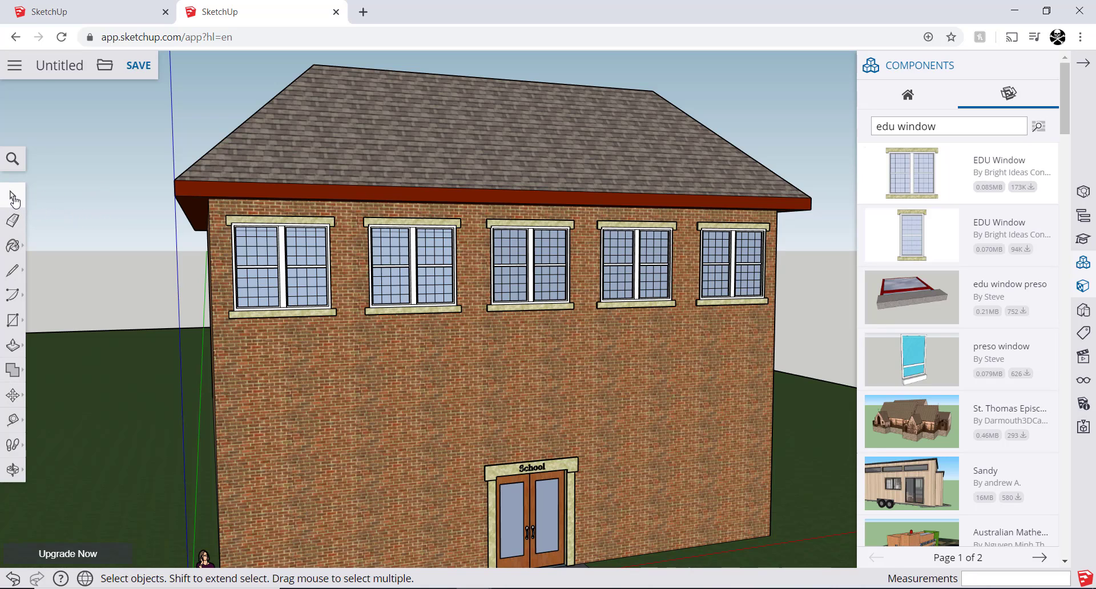
click(279, 262)
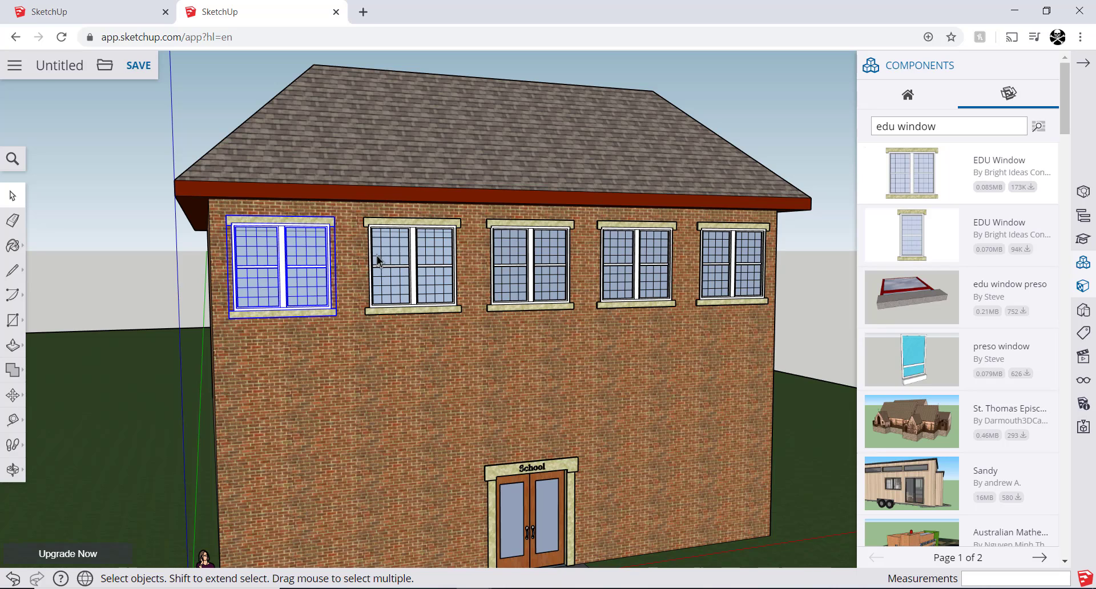
shift+click(404, 251)
shift+click(539, 255)
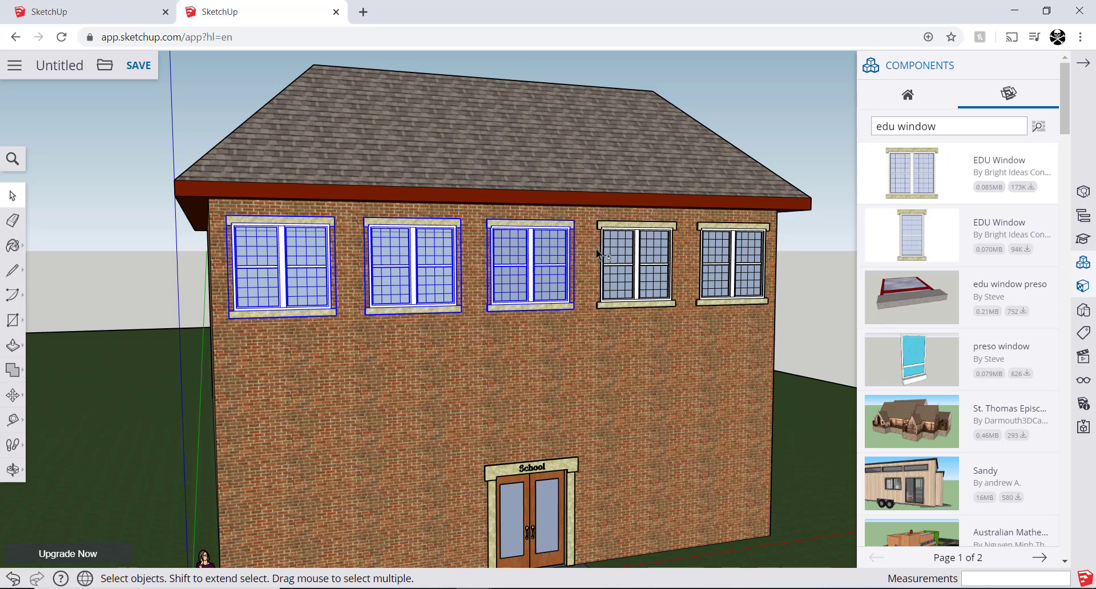
shift+click(644, 248)
shift+click(717, 250)
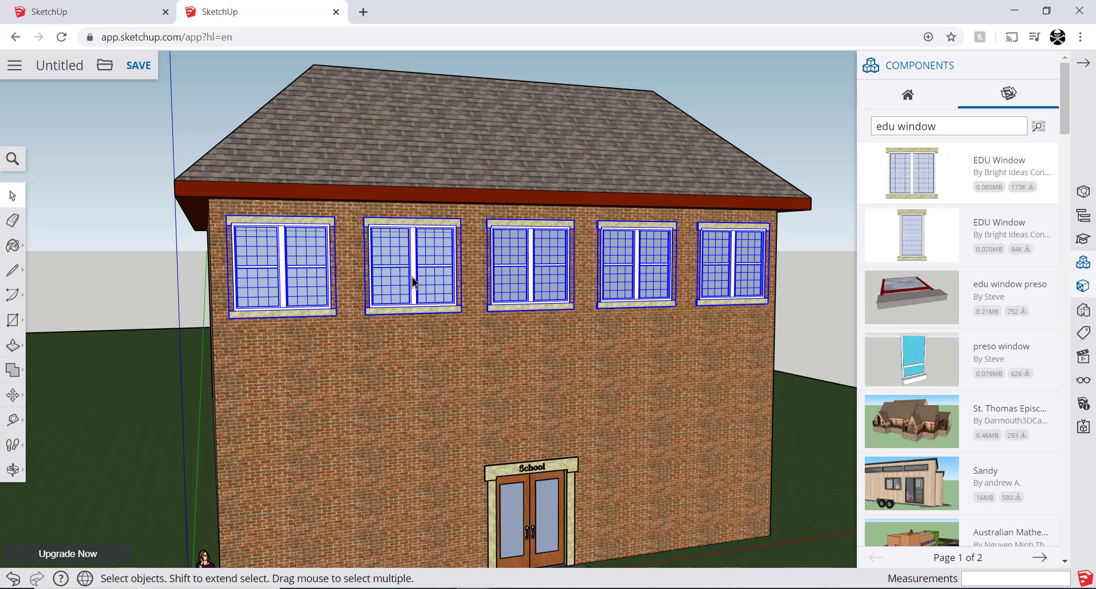
click(12, 395)
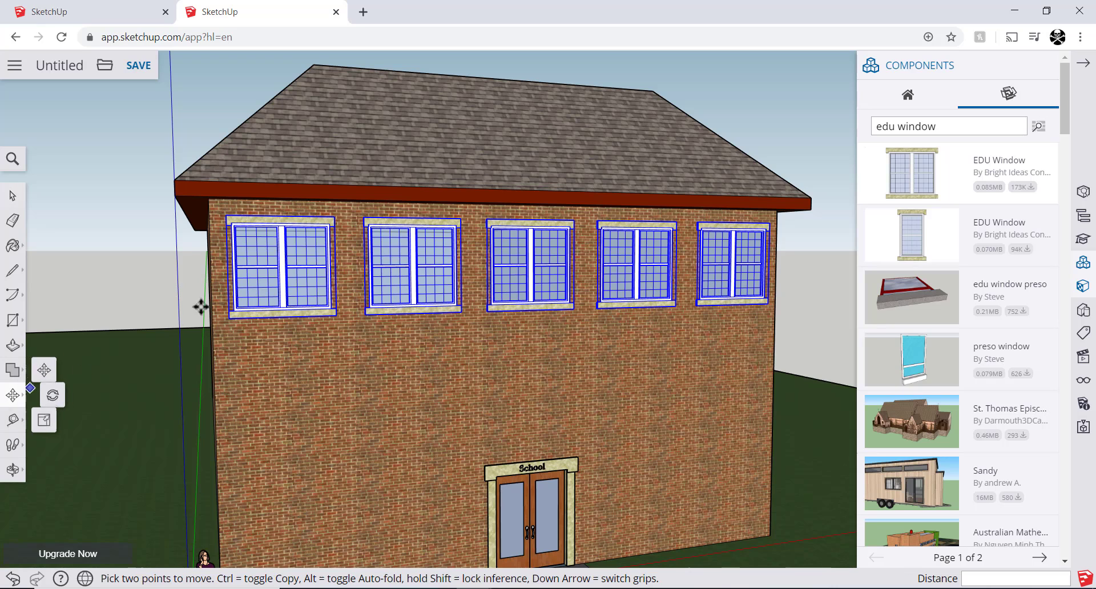
click(257, 292)
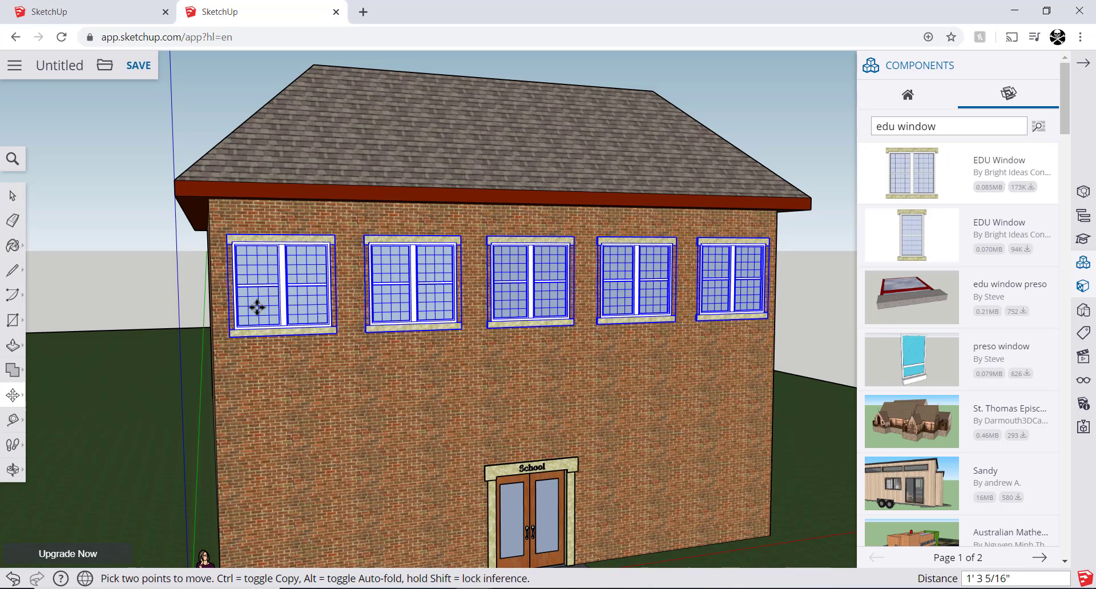
key(ctrl)
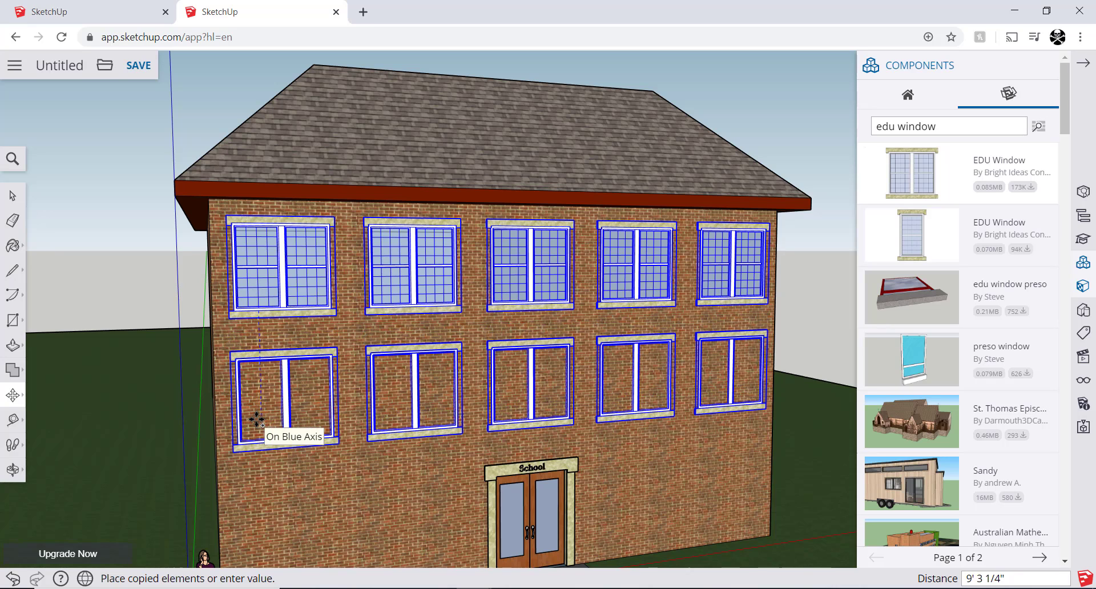
text(10)
key(Return)
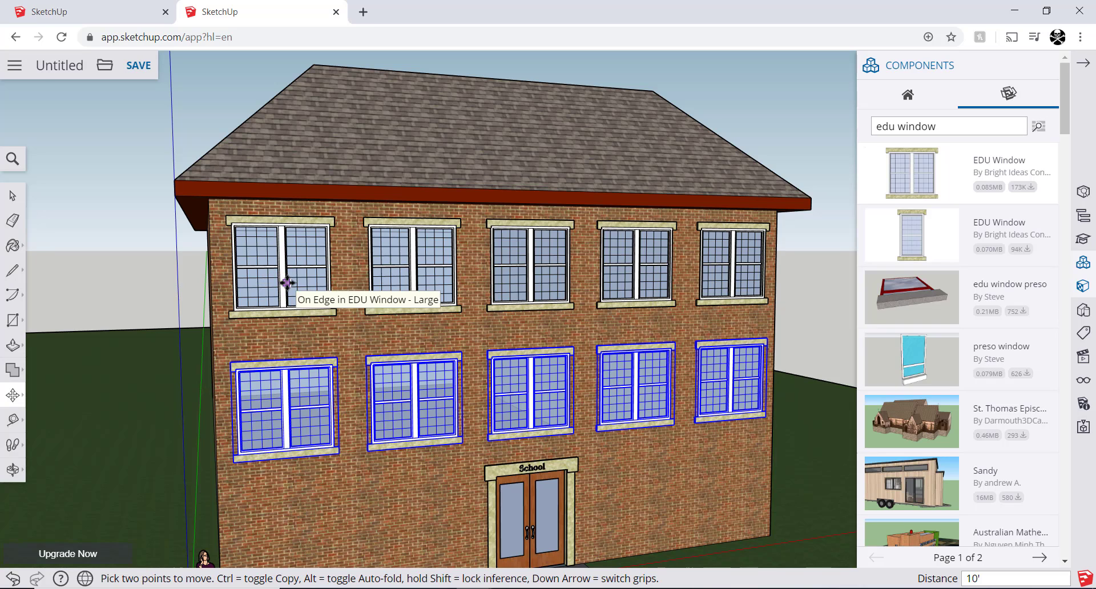
Step: Switch to the YouTube tutorial, watch the smaller ground-floor window being placed, pause it and return to SketchUp
key(alt+Tab)
click(357, 300)
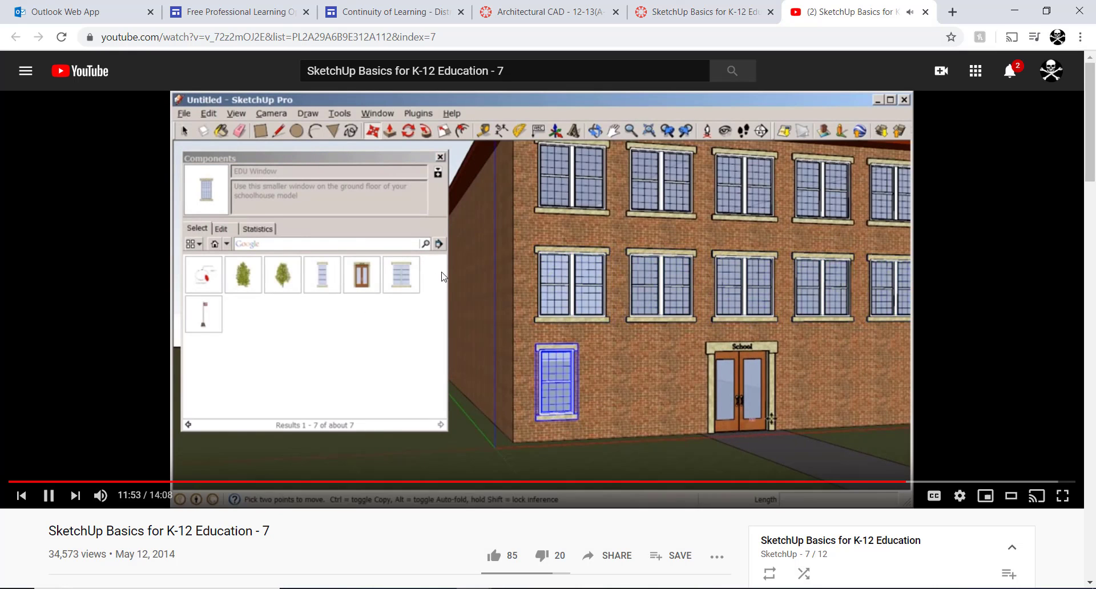
click(537, 351)
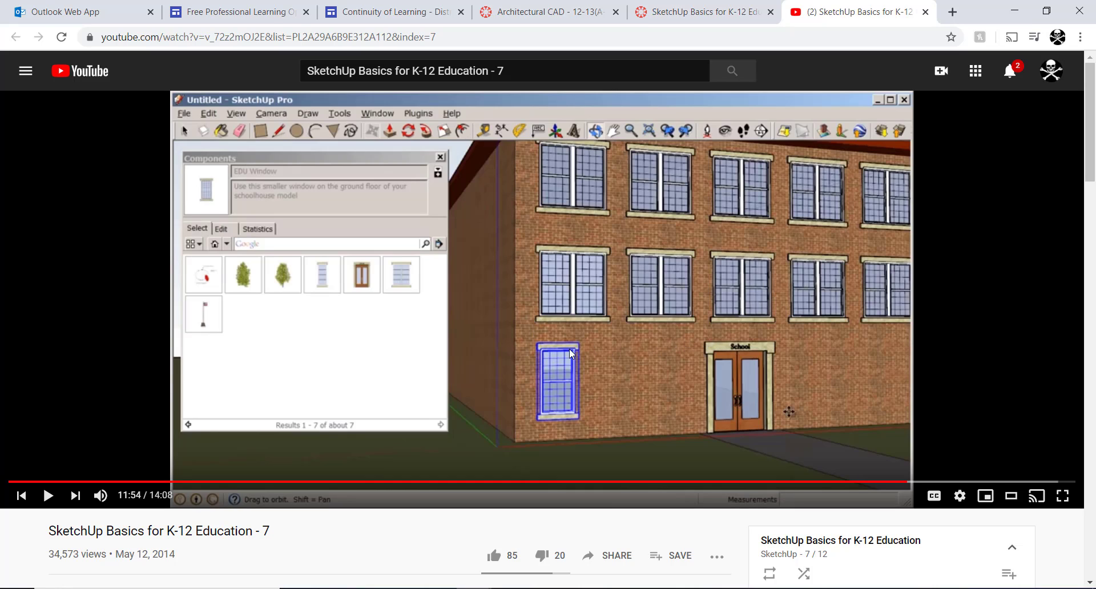
key(alt+Tab)
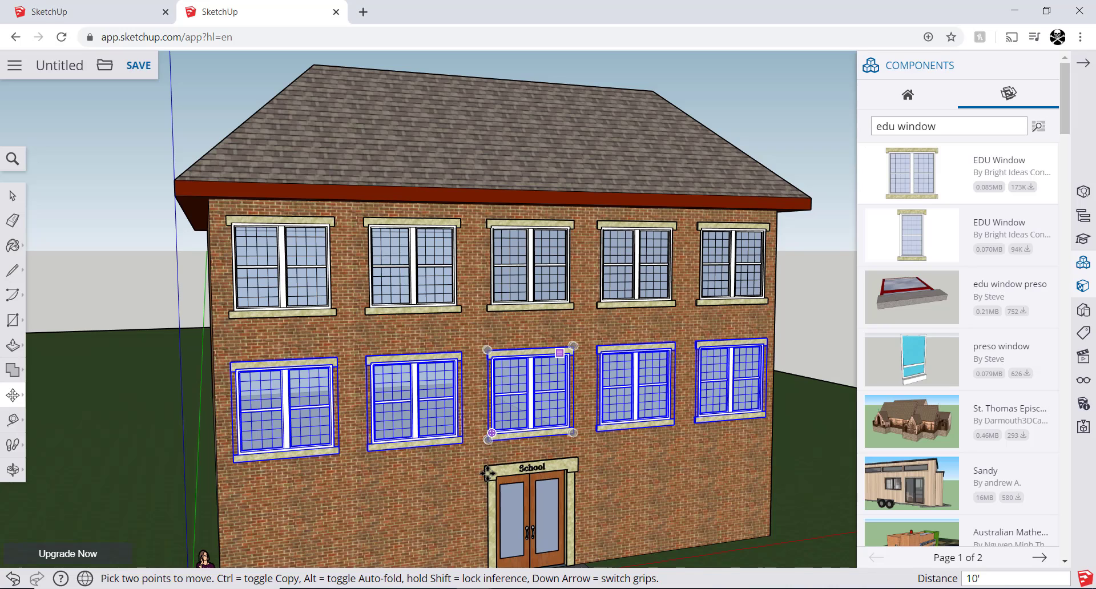
Step: Place the smaller single EDU Window on the front wall's ground floor, below the leftmost second-floor window
click(906, 234)
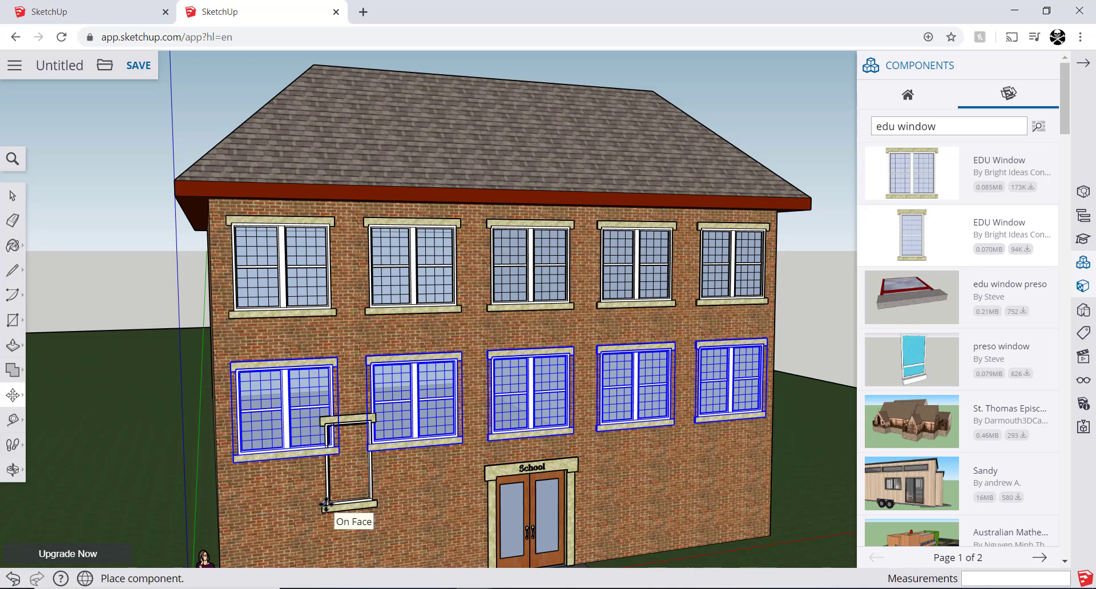
key(o)
shift+drag(318, 515, 368, 435)
shift+middle_drag(369, 435, 403, 379)
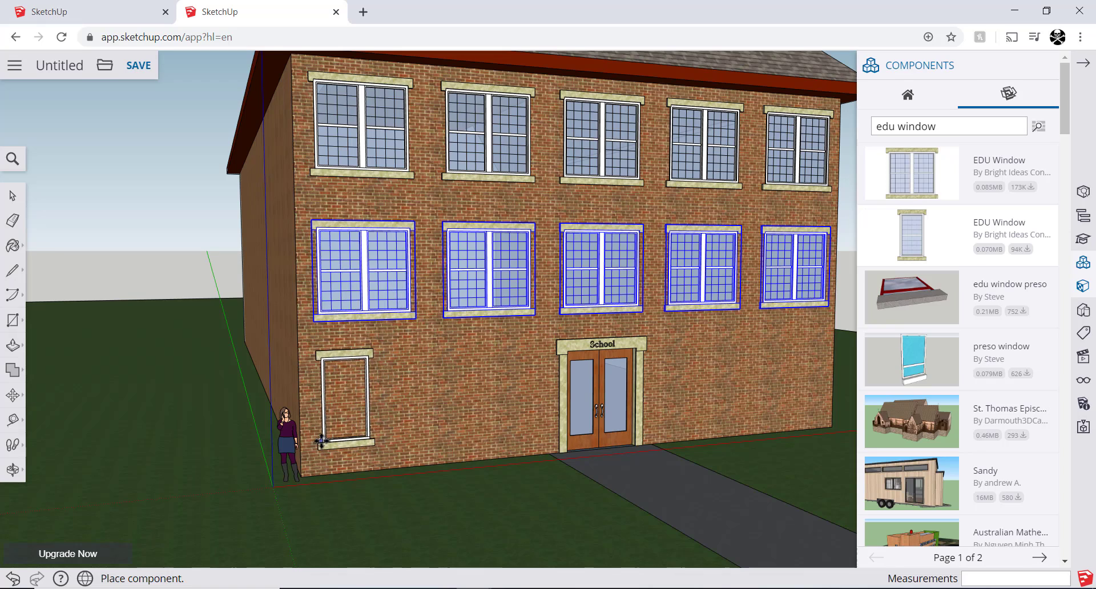
middle_drag(327, 442, 261, 440)
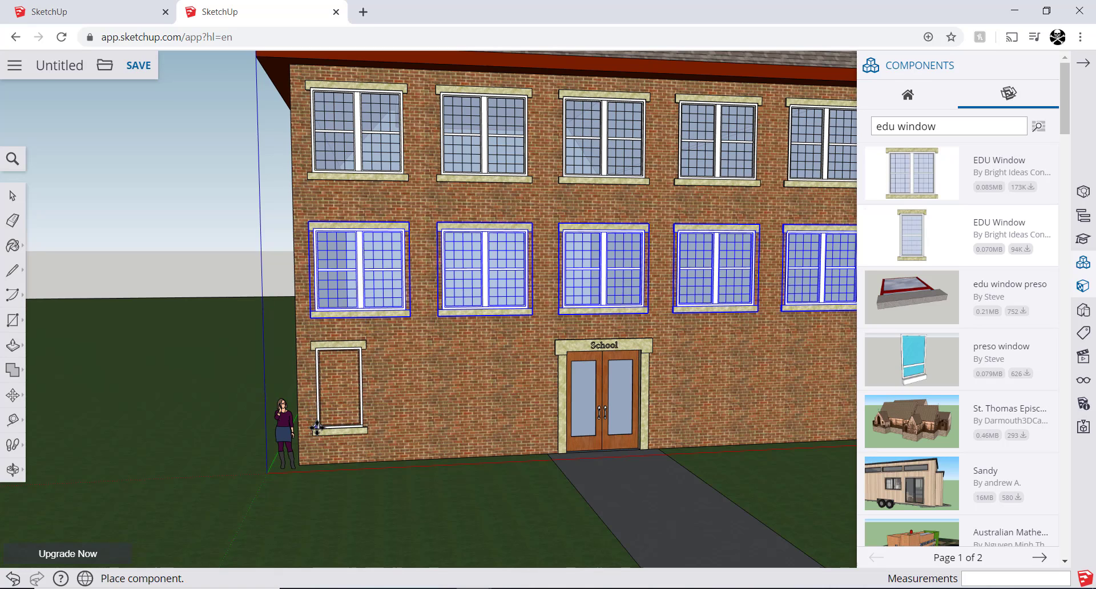
click(317, 430)
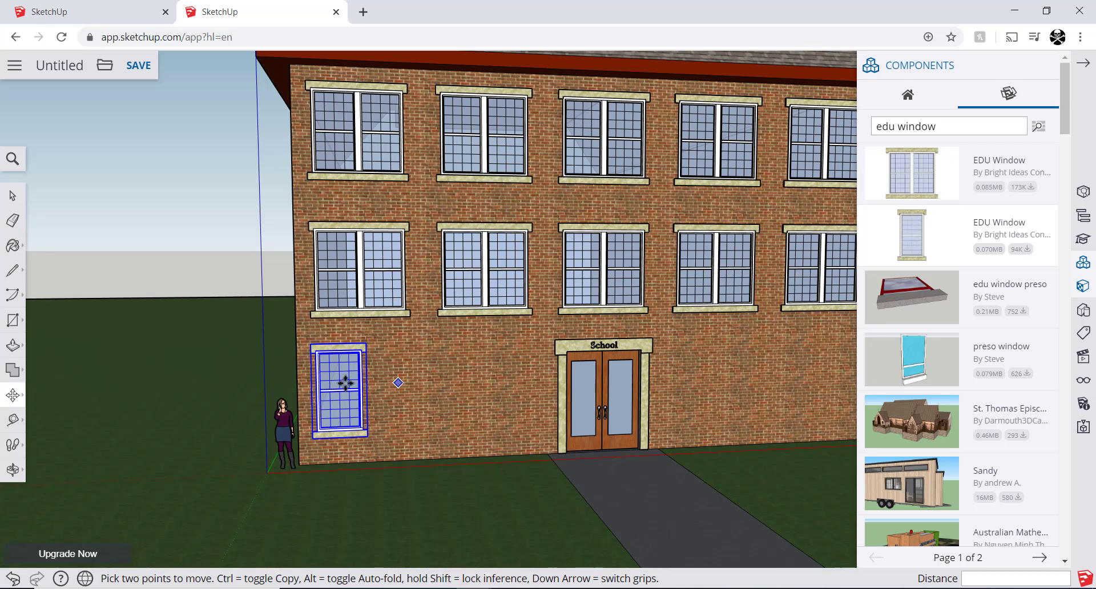
Step: Switch to the YouTube tutorial, watch how the ground-floor window is copied toward the door, pause it and return to SketchUp
key(alt+Tab)
click(394, 386)
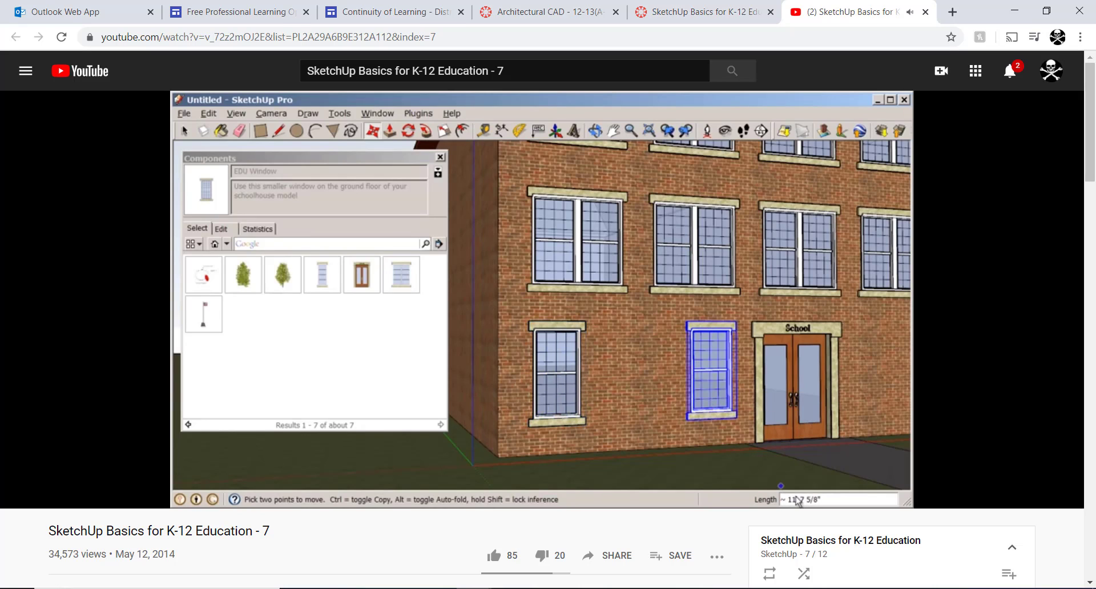
mouse_move(399, 381)
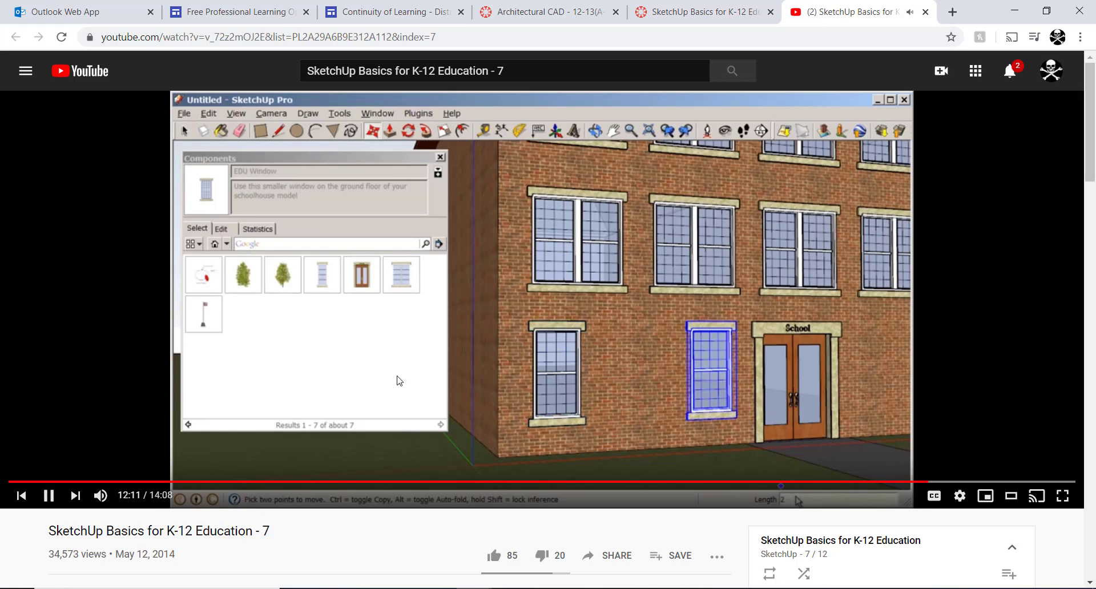
click(464, 398)
key(alt+Tab)
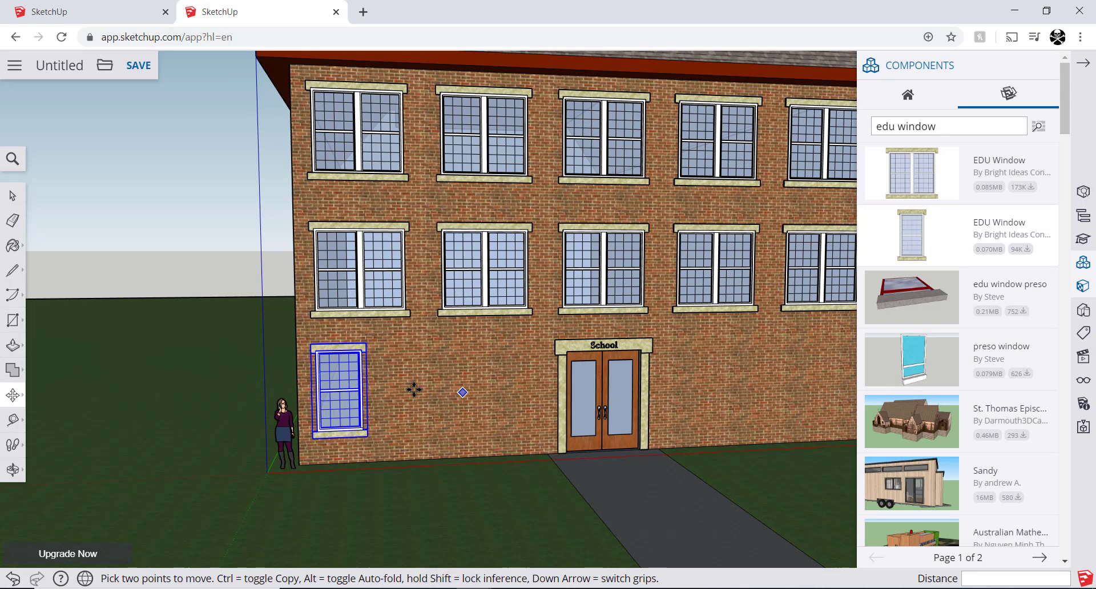
Step: Copy the small ground-floor window about 13' 4" along the red axis toward the door and divide the spacing with 2/
click(15, 398)
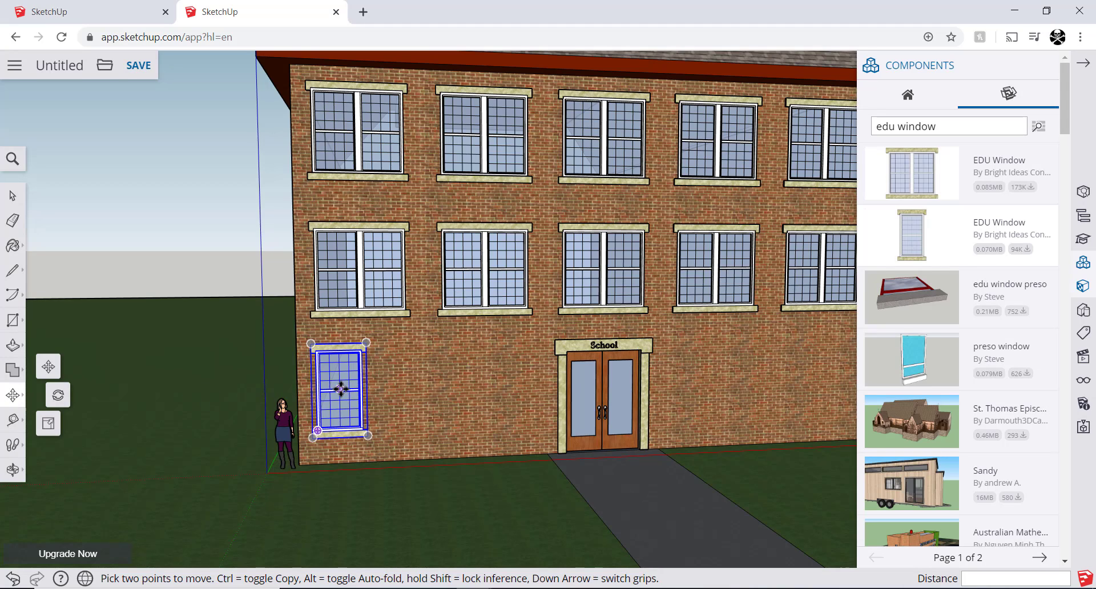
click(341, 389)
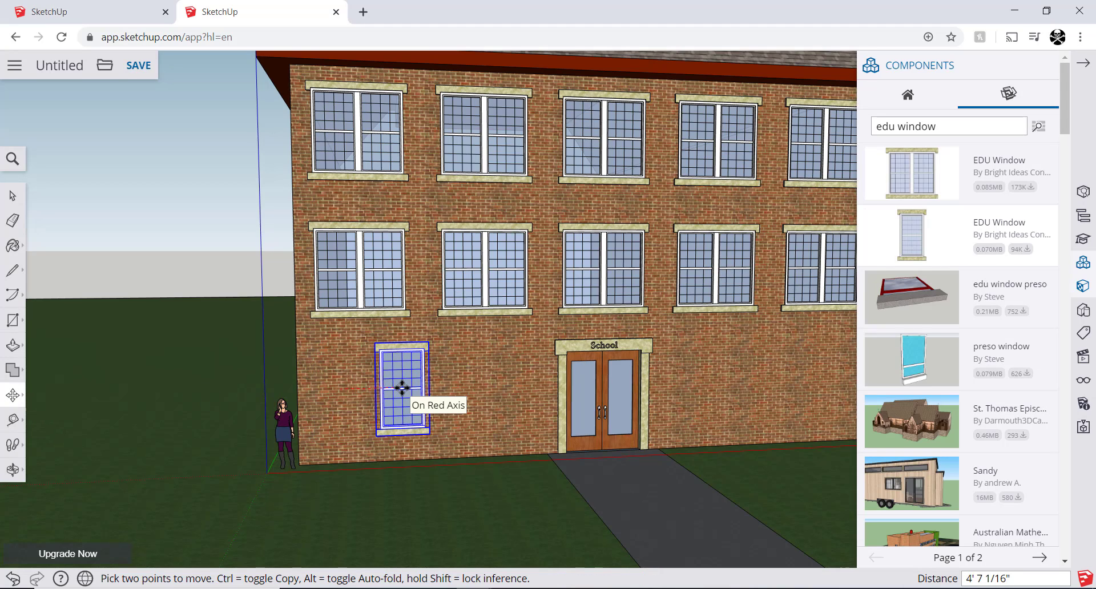
key(ctrl)
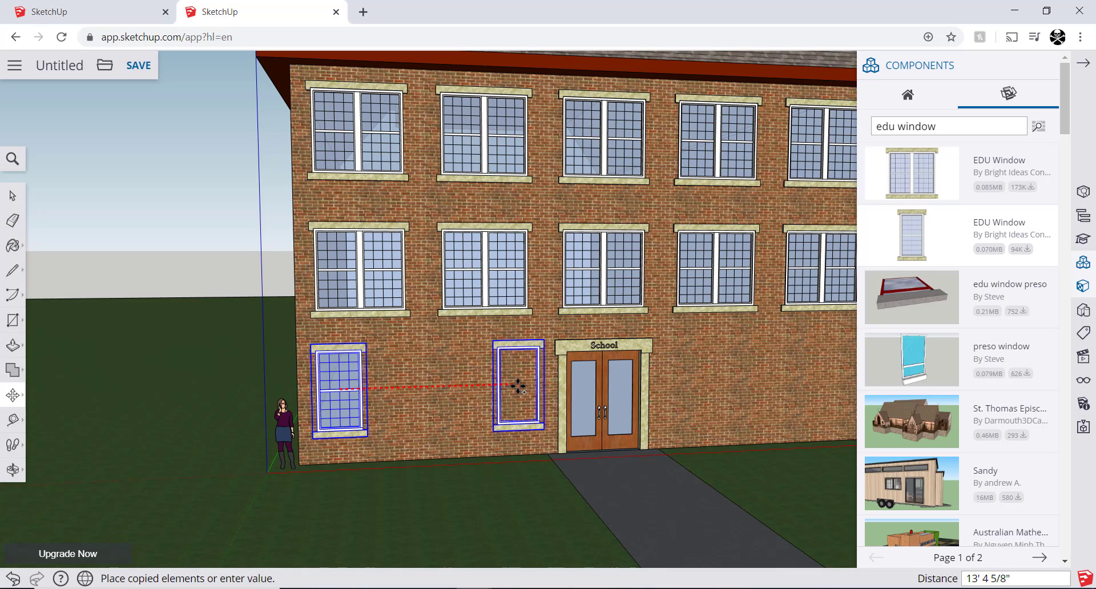
click(517, 386)
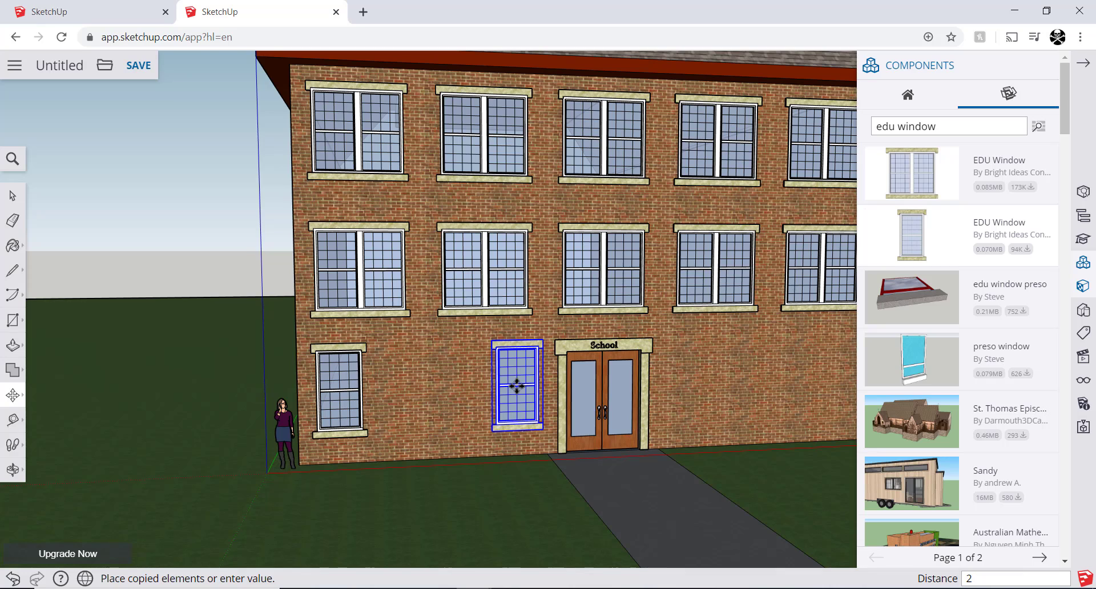
text(2/)
key(Return)
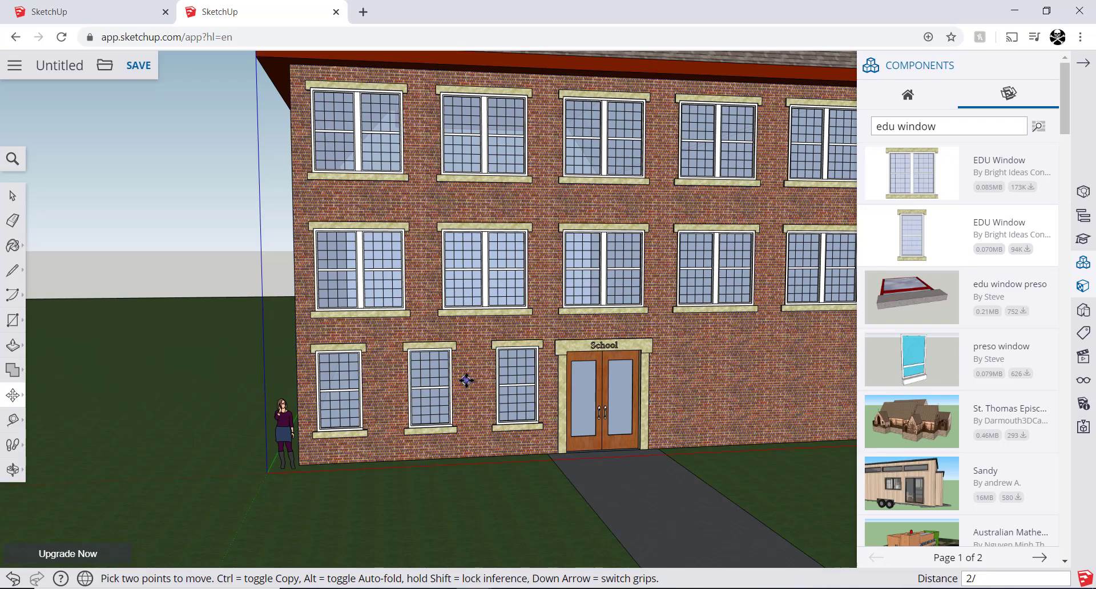
Step: Switch to the YouTube tutorial, watch the three ground-floor windows being copied across the door, pause it and return to SketchUp
key(alt+Tab)
click(556, 395)
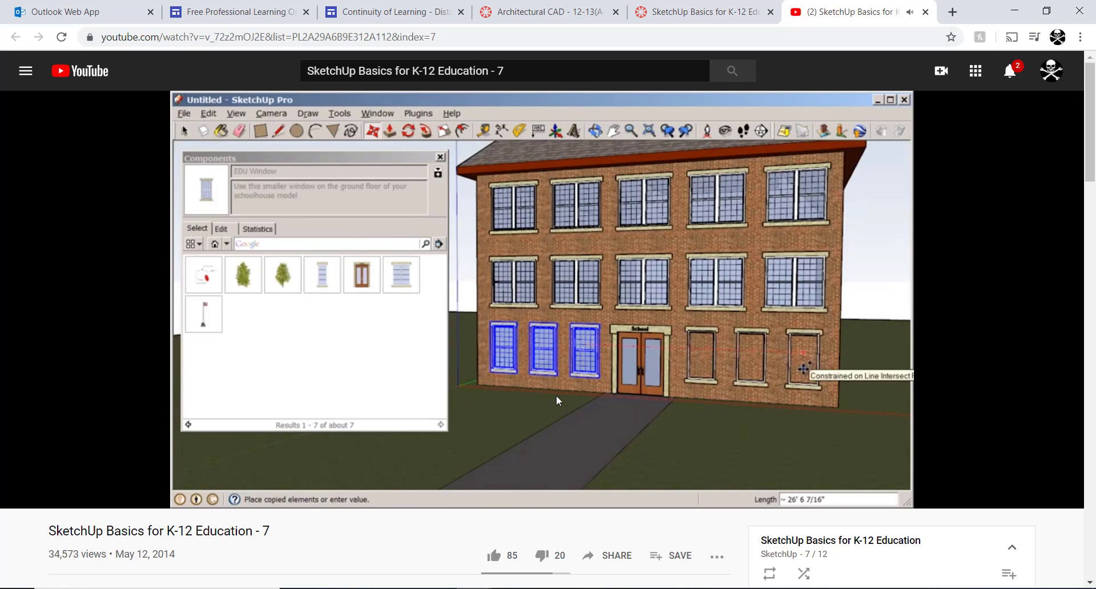
click(668, 381)
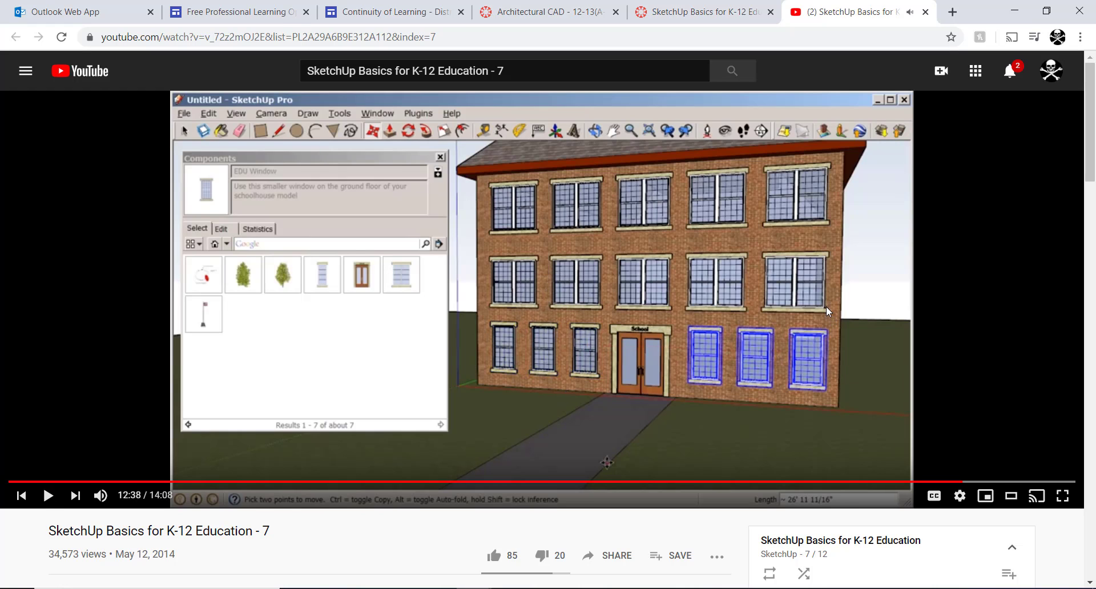
key(alt+Tab)
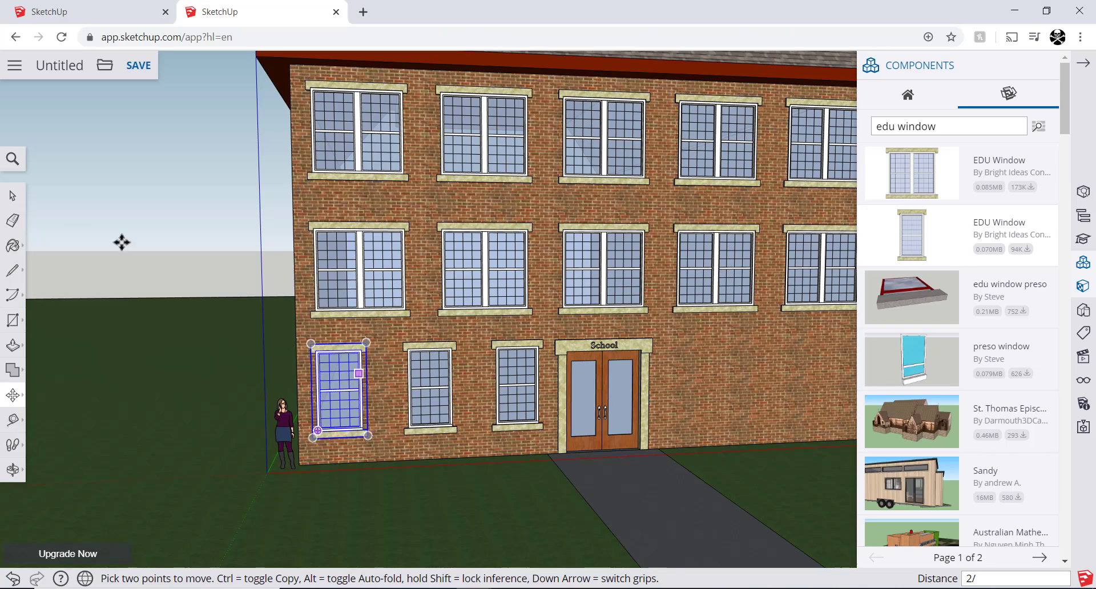
click(14, 198)
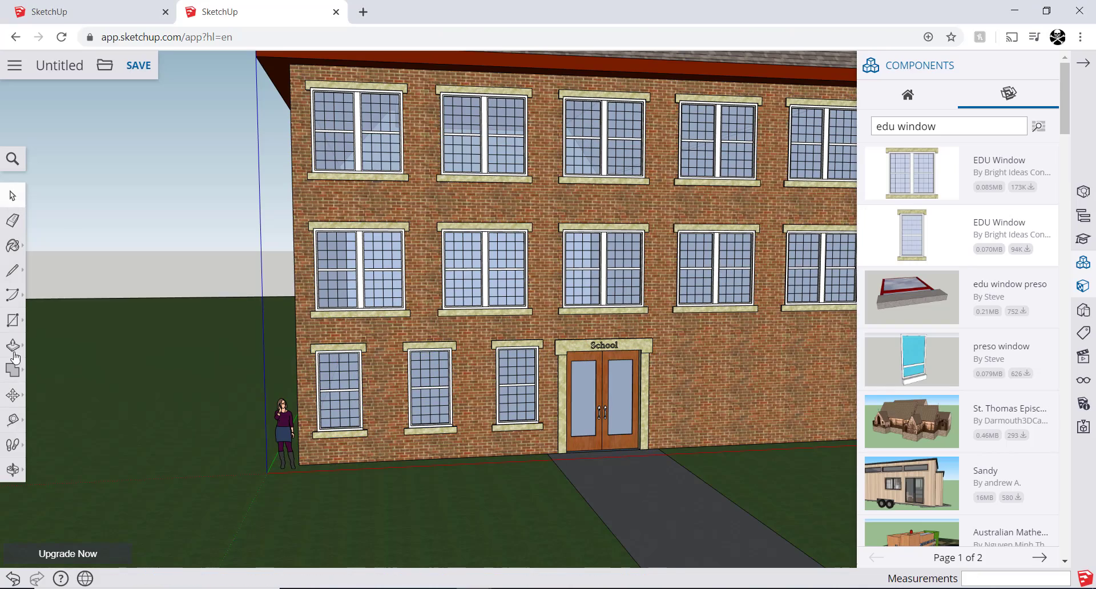
click(12, 395)
click(343, 382)
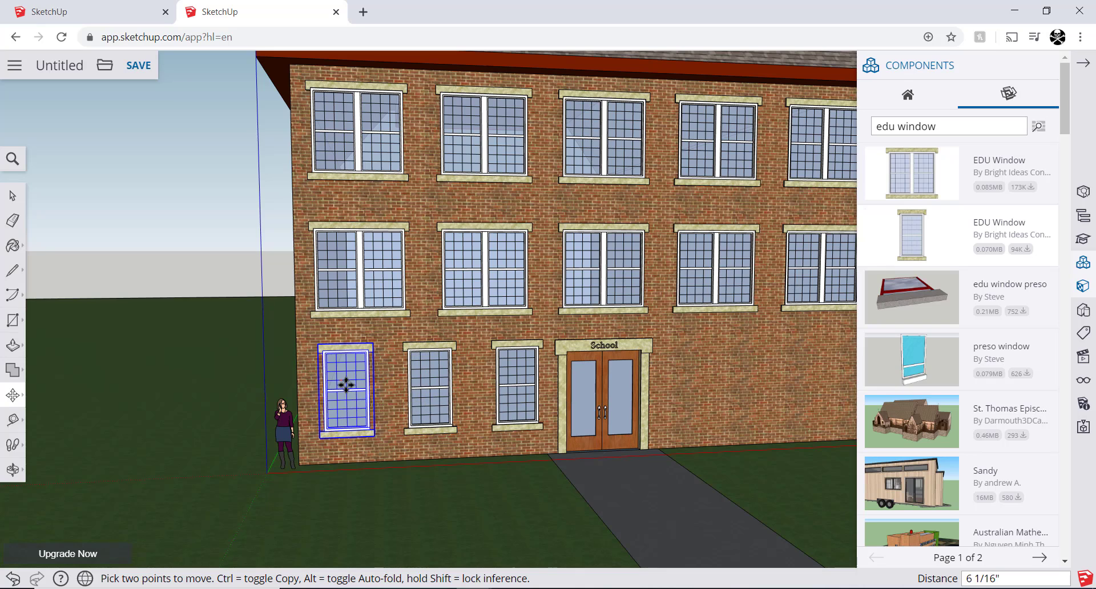
click(346, 382)
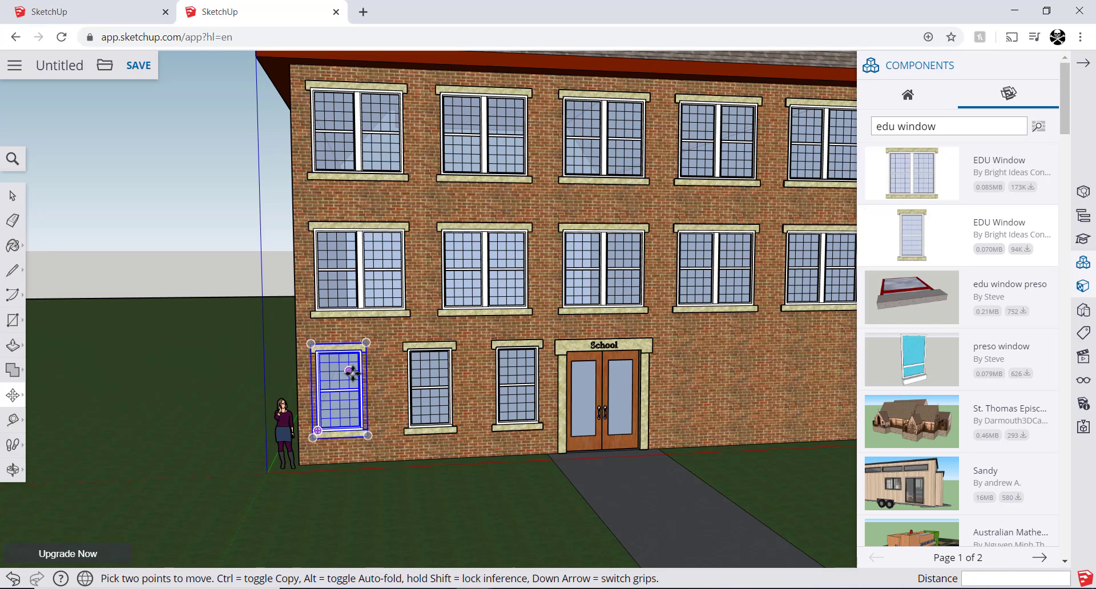
key(alt+Tab)
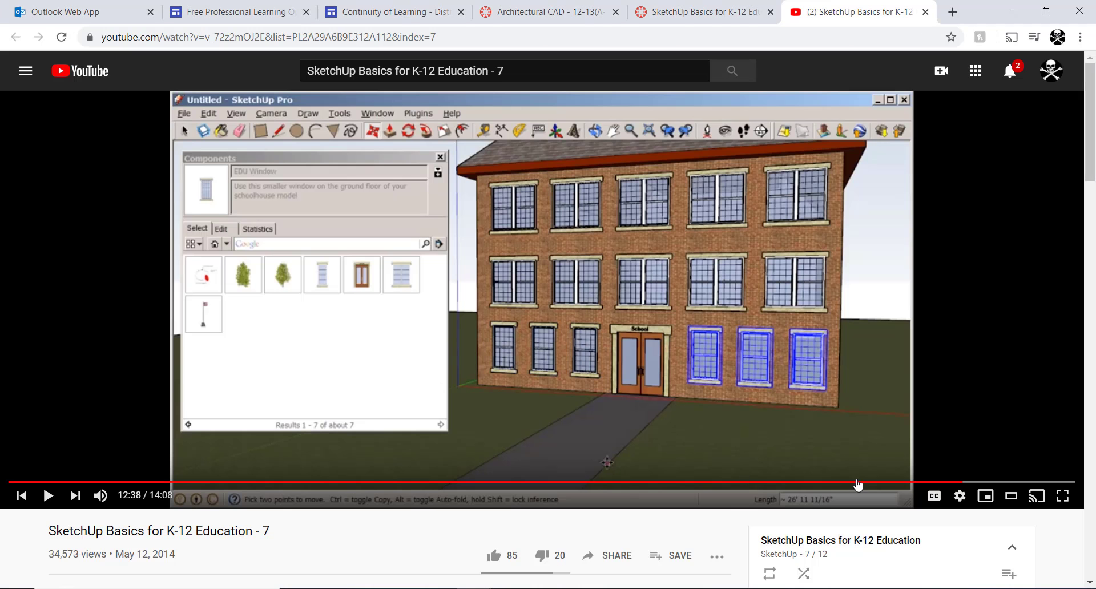
key(alt+Tab)
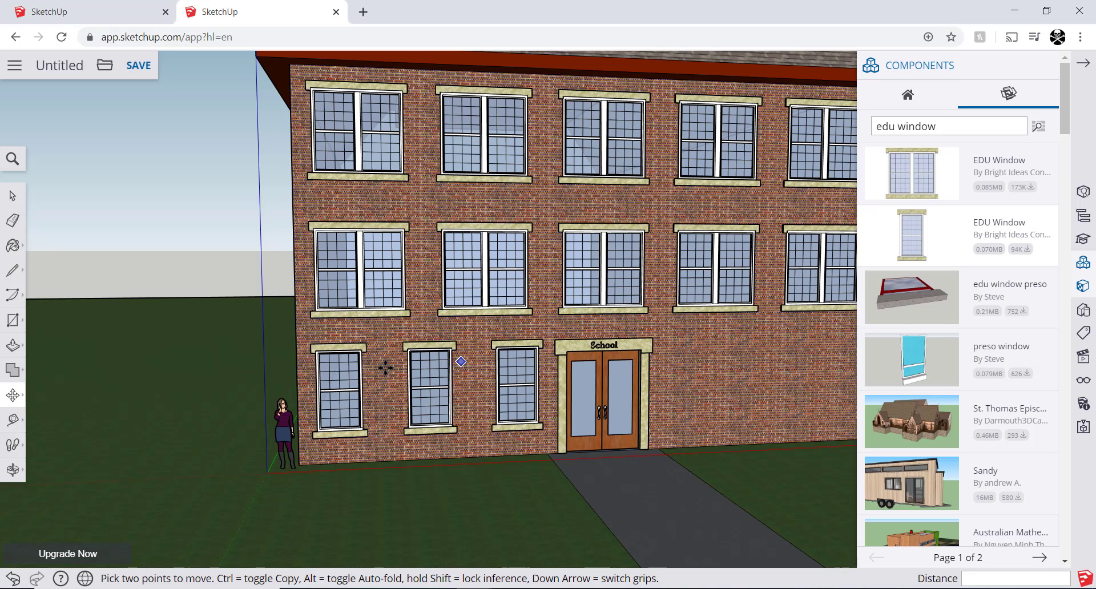
Step: Select the three small ground-floor windows and copy them about 26' 9" along the red axis to the right side of the door
click(12, 197)
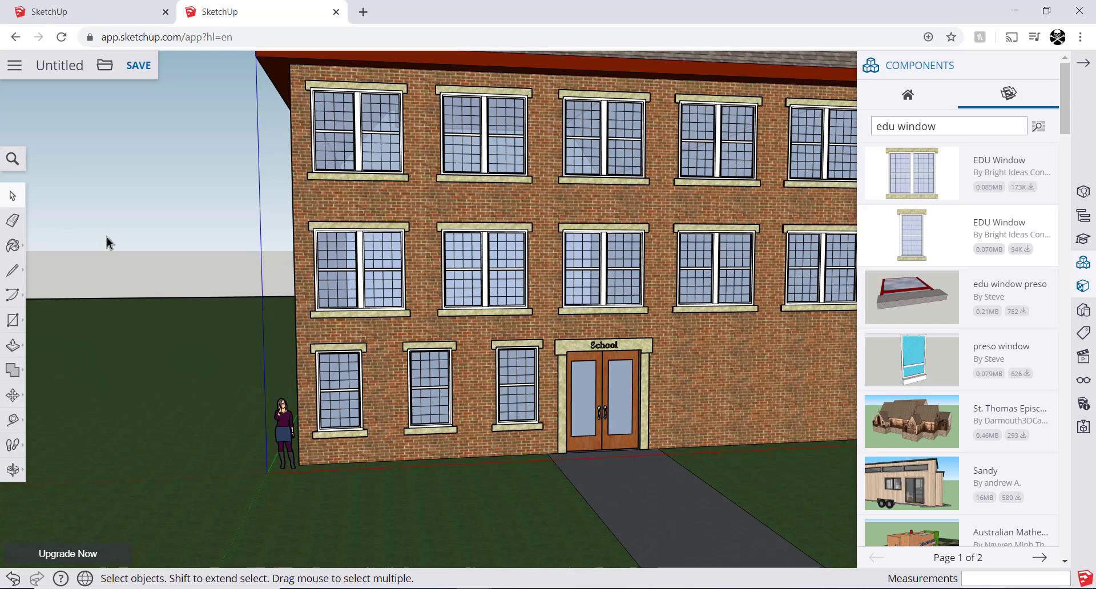
click(348, 383)
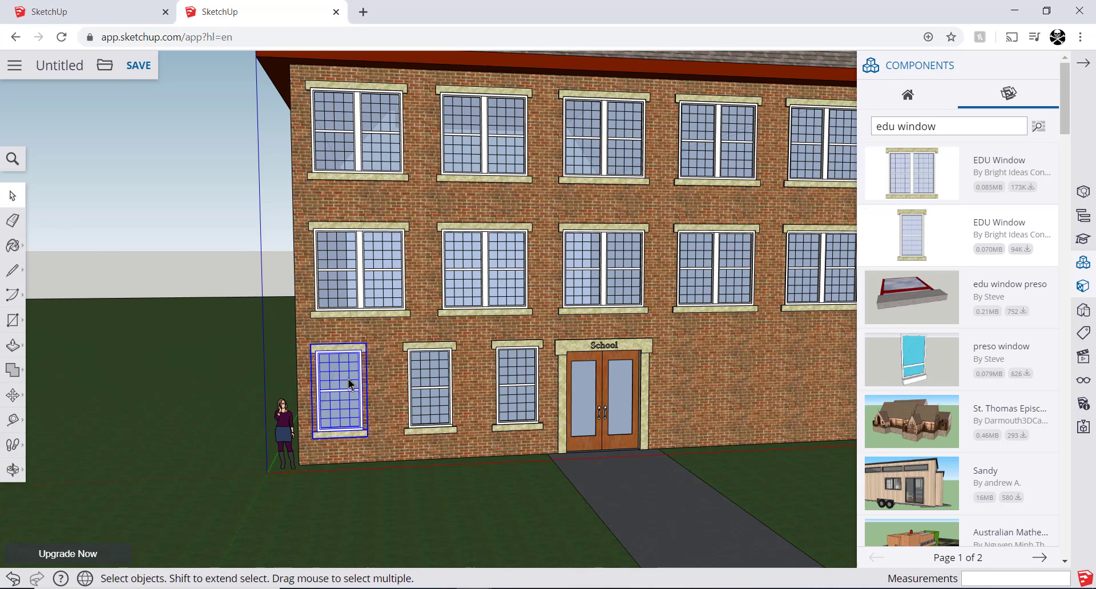
shift+click(439, 382)
shift+click(519, 383)
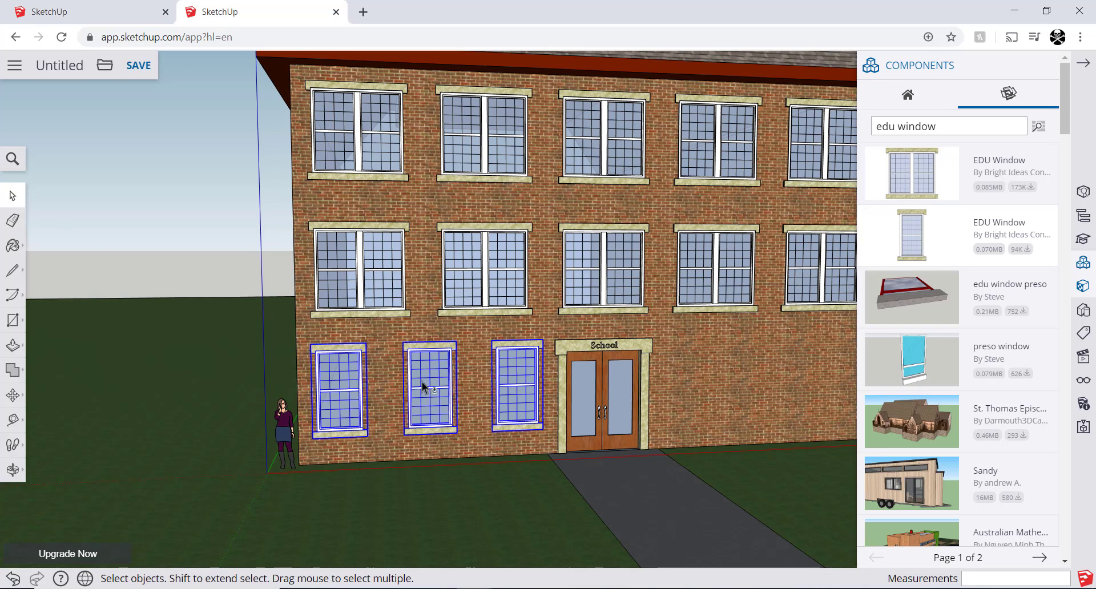
click(13, 395)
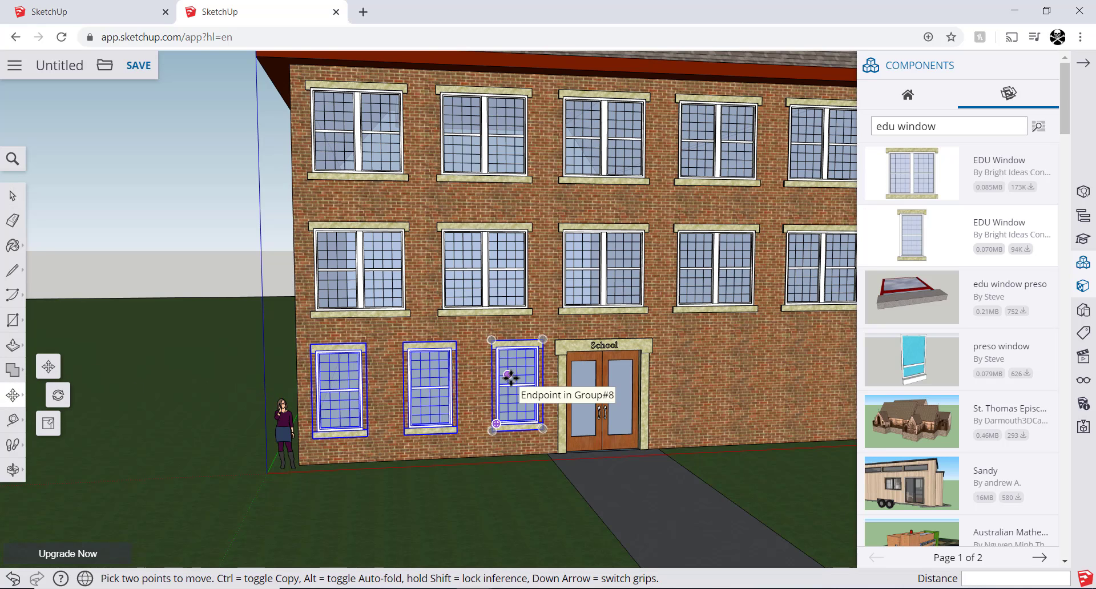
scroll(508, 377, down, 3)
middle_drag(509, 377, 455, 380)
scroll(455, 380, down, 2)
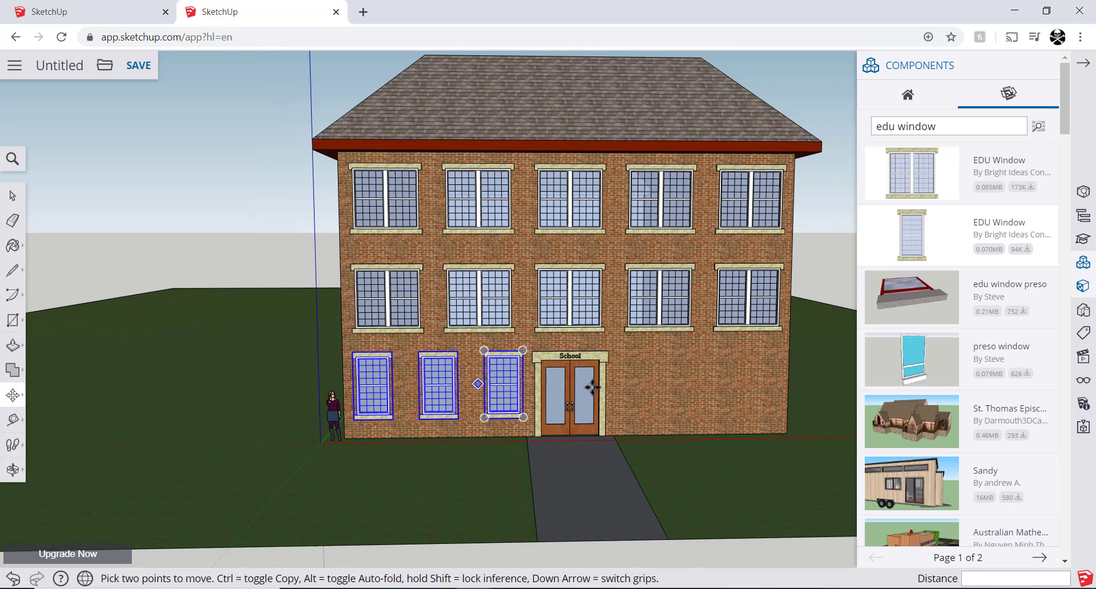
scroll(766, 370, up, 2)
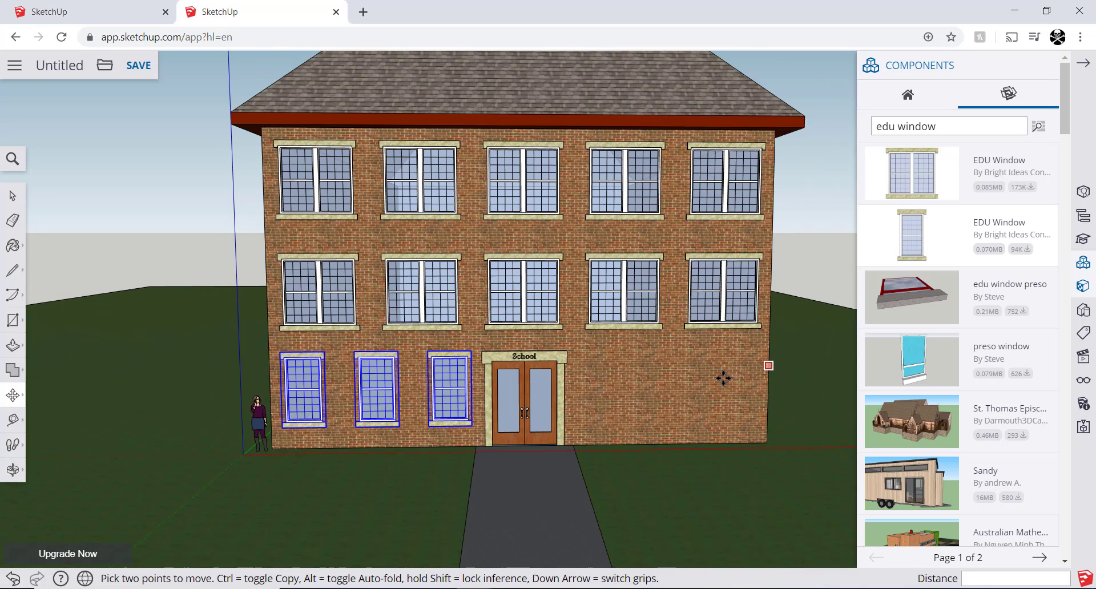
click(447, 383)
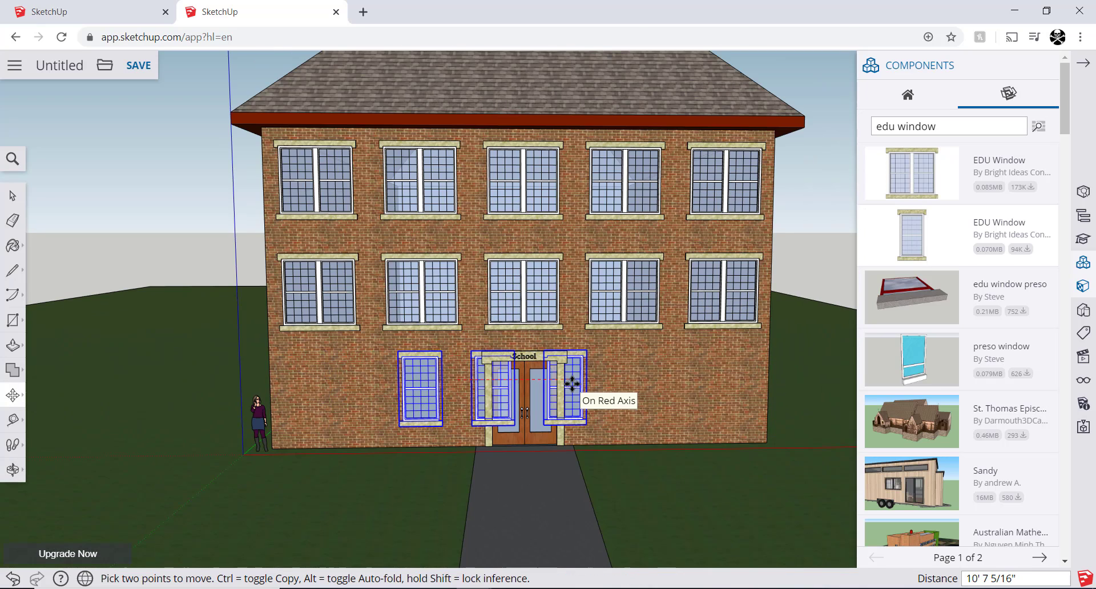
key(ctrl)
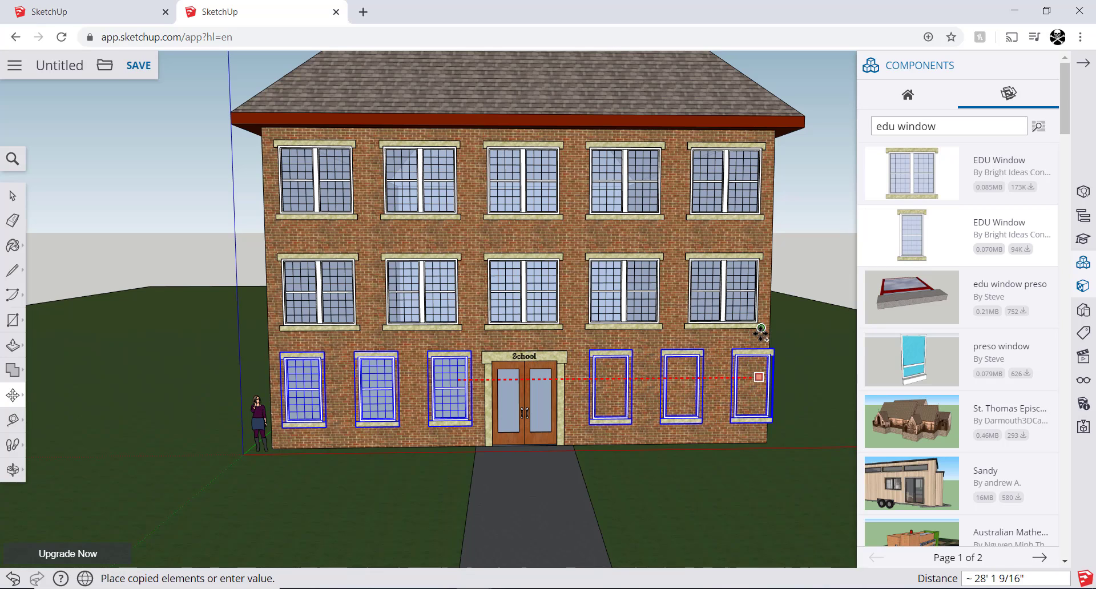
click(745, 363)
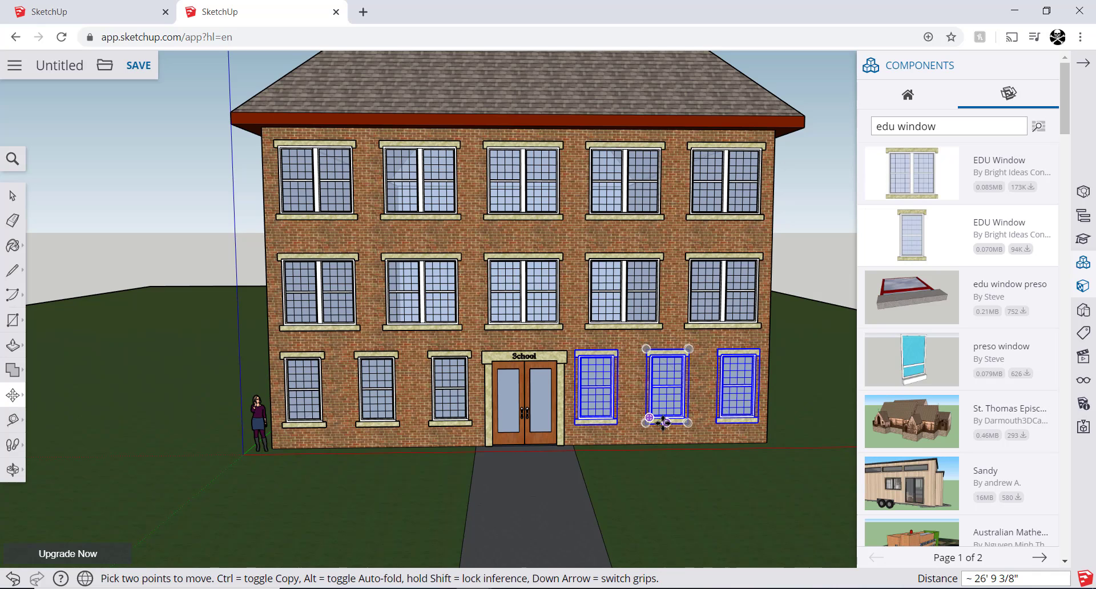
Step: Switch to the YouTube tutorial, watch the EDU Shrub being placed and copied along the front wall, pause it and return to SketchUp
key(alt+Tab)
click(606, 411)
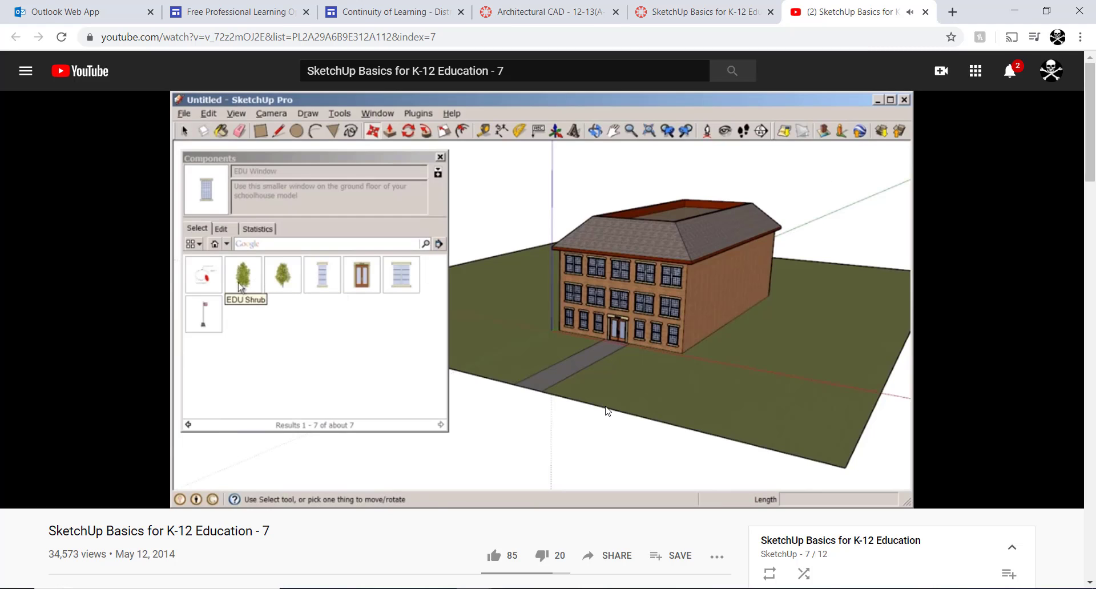
mouse_move(607, 411)
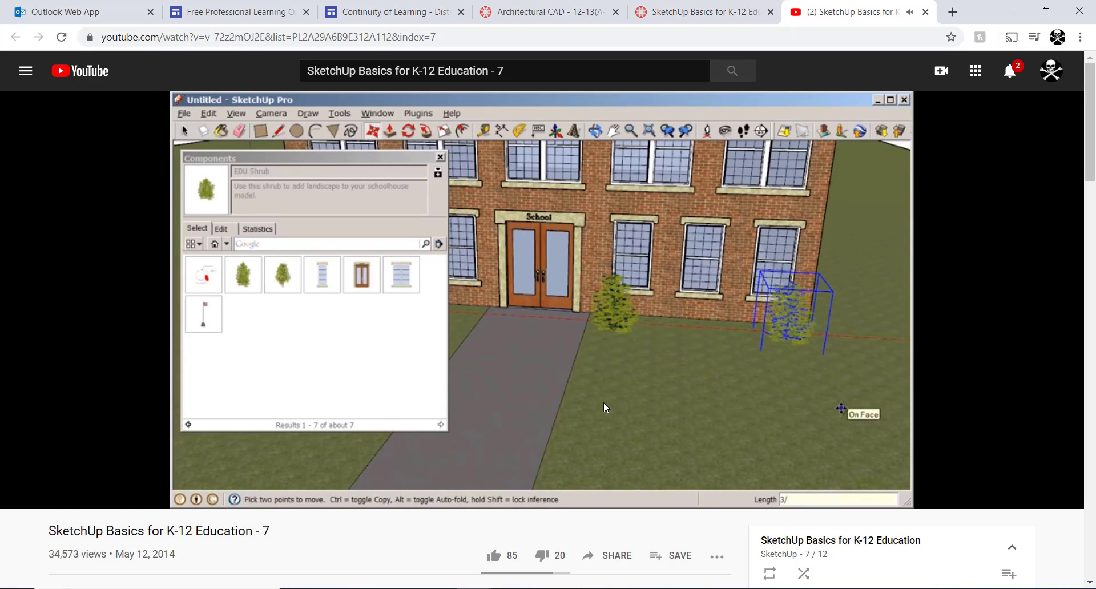
key(space)
key(alt+Tab)
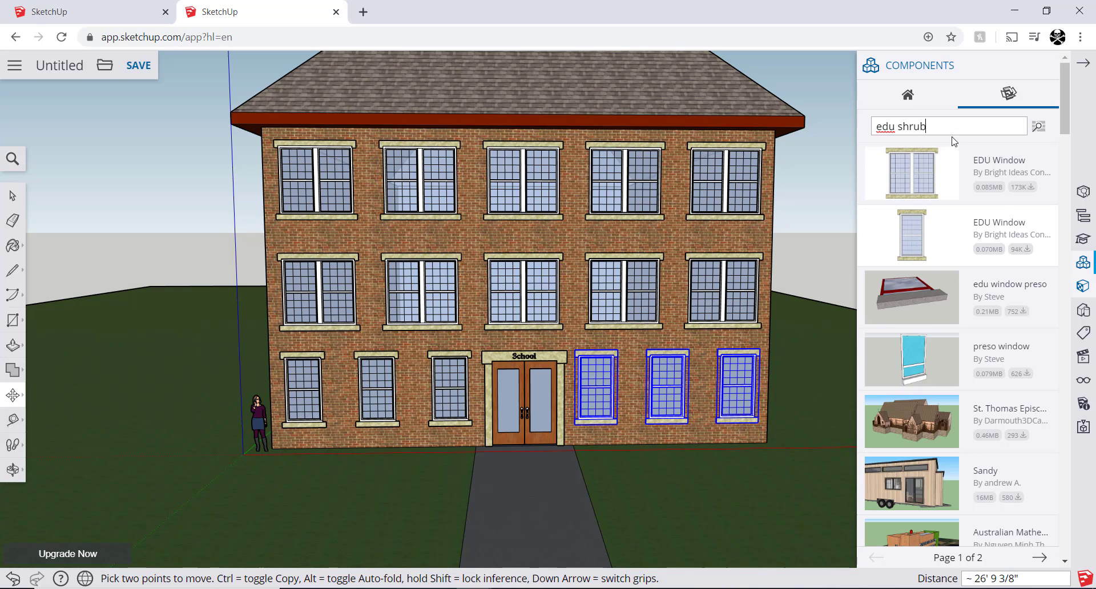
Step: Search the components for "edu shrub" and place the EDU Shrub on the grass just right of the door beside the walkway
key(Return)
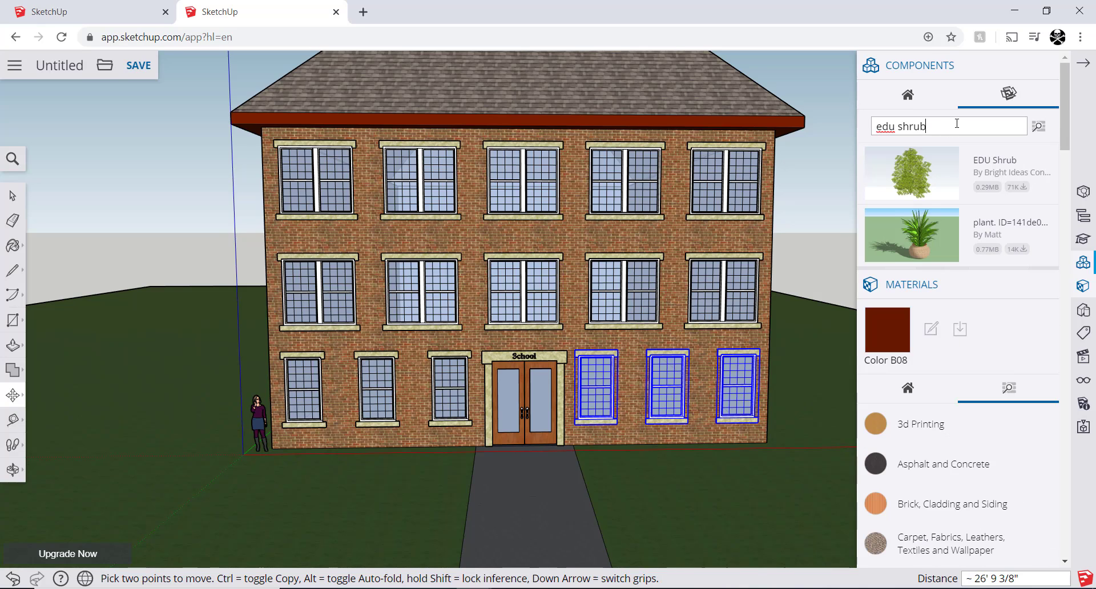
click(916, 175)
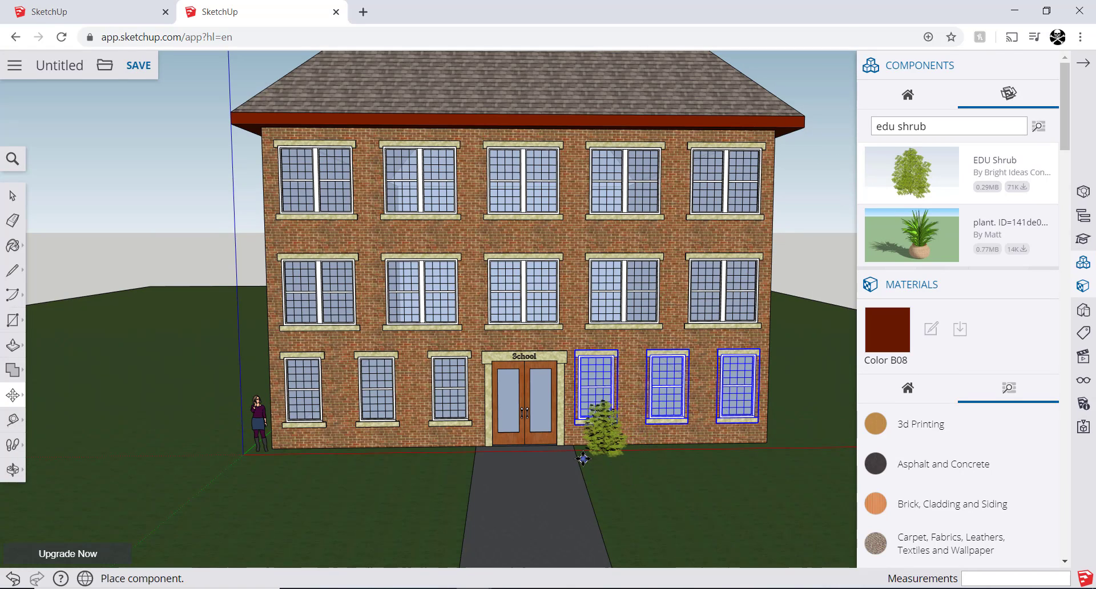
key(o)
drag(560, 463, 305, 485)
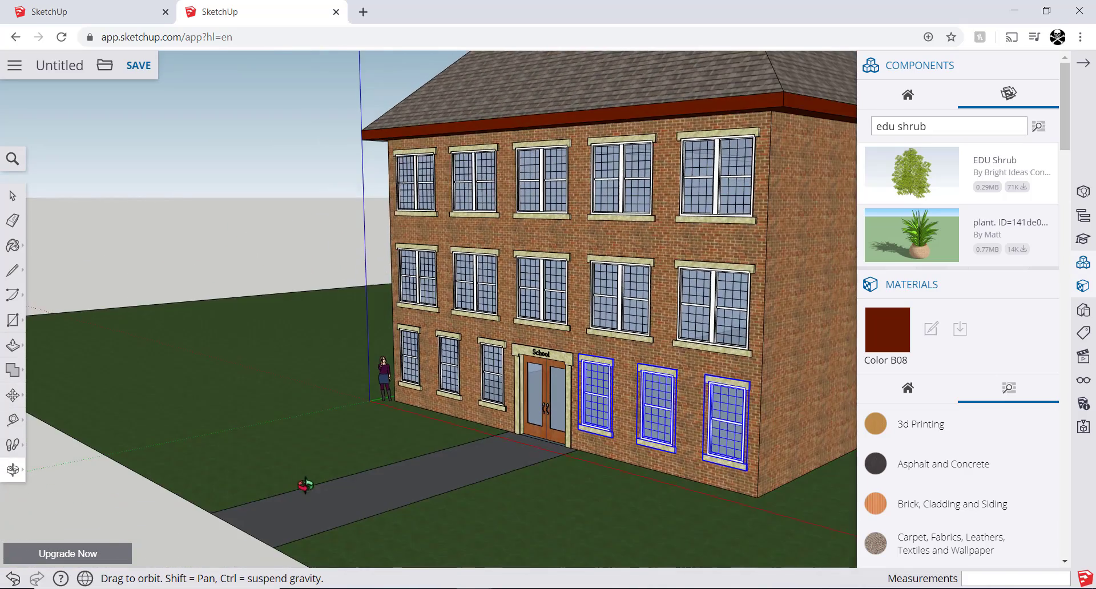
middle_drag(305, 486, 343, 481)
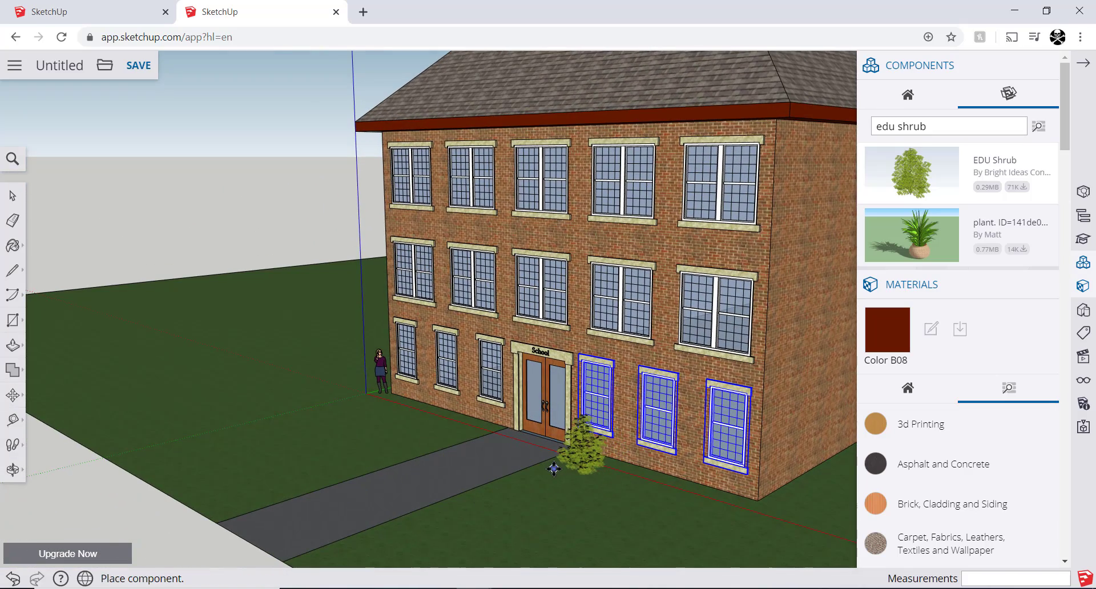
click(554, 469)
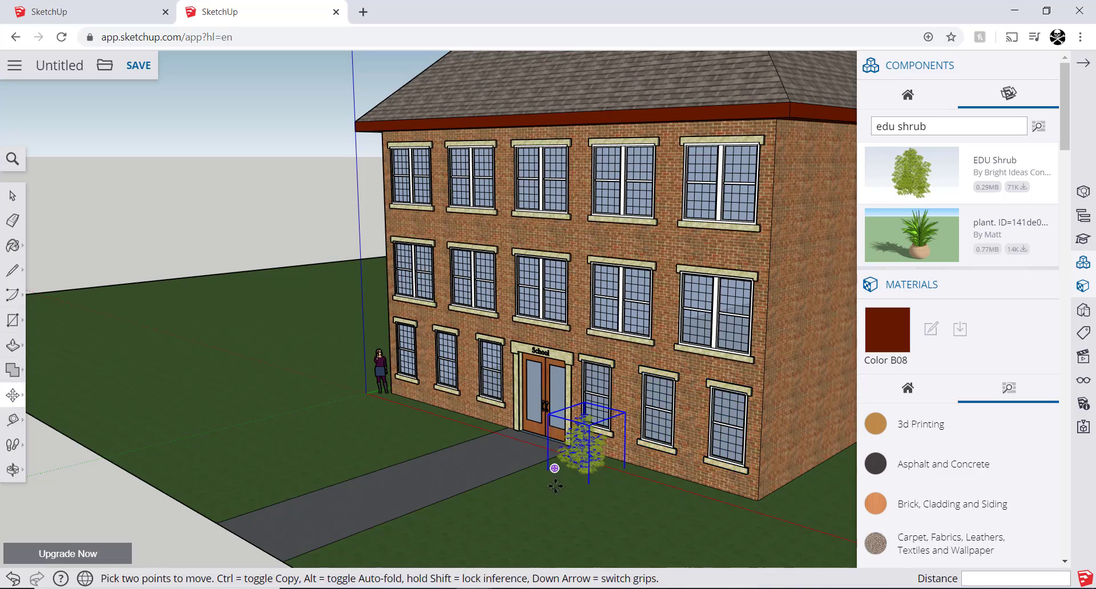
Step: Move the shrub about 1' along the red axis closer to the walkway
middle_drag(664, 486, 763, 442)
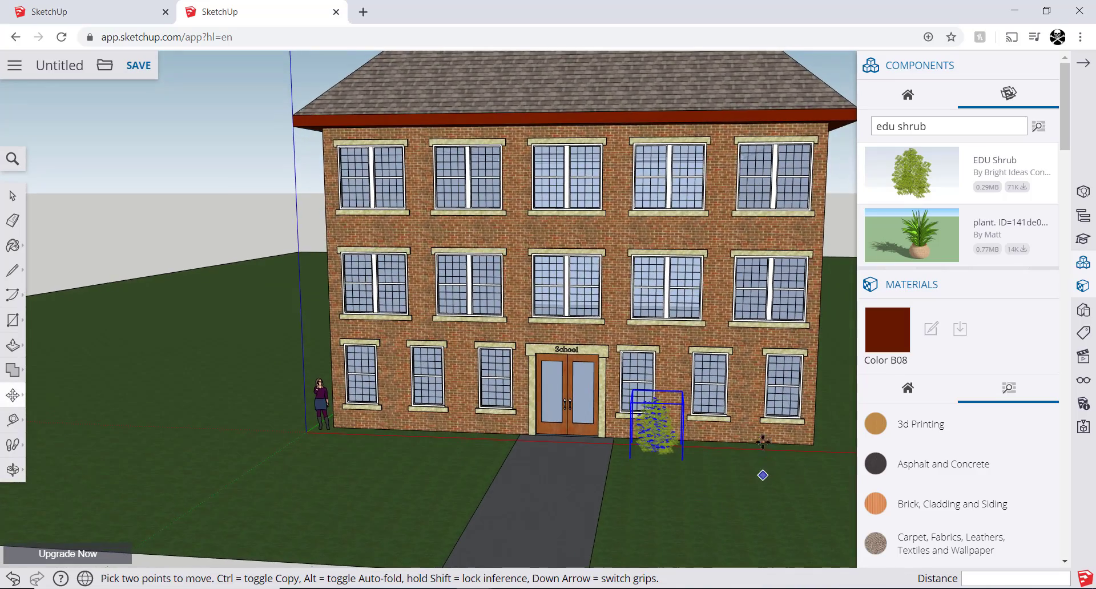
scroll(679, 421, up, 4)
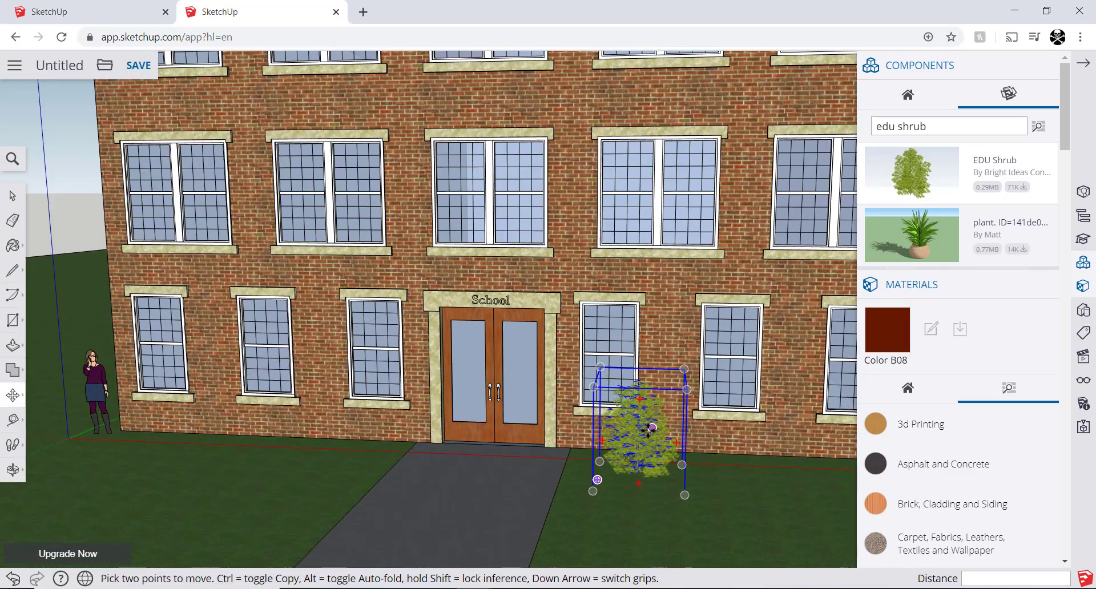
click(634, 430)
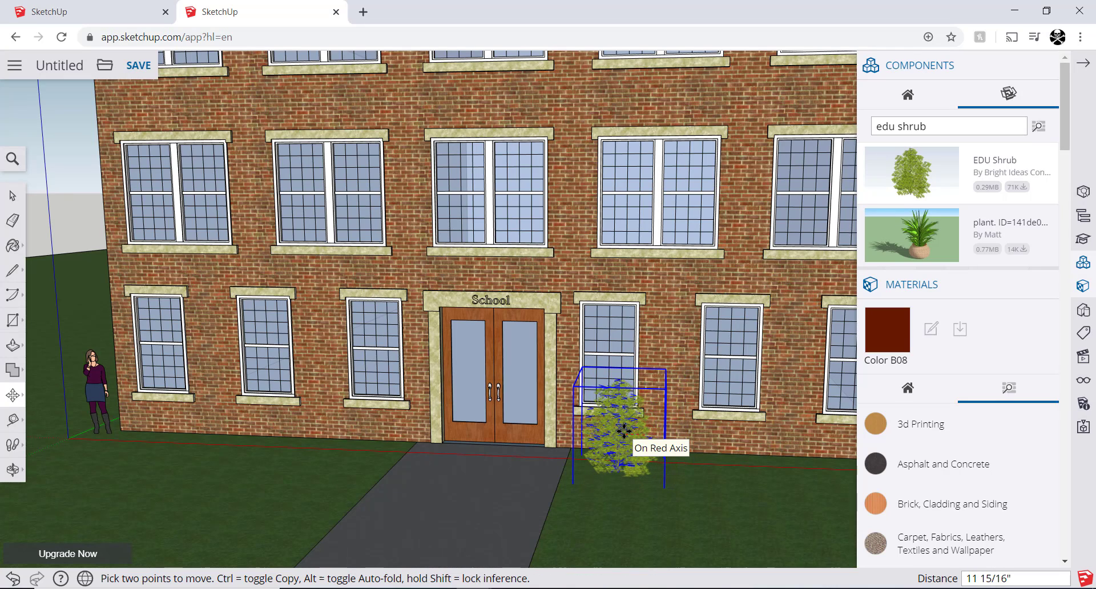
click(623, 434)
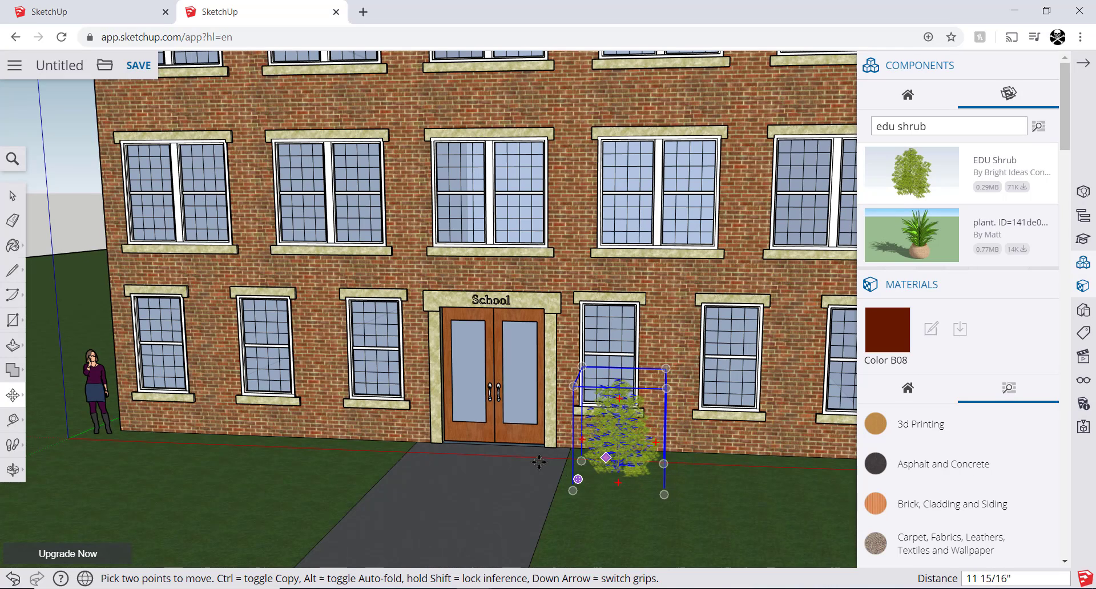
middle_drag(726, 448, 634, 472)
scroll(760, 452, down, 3)
scroll(645, 474, up, 1)
scroll(645, 475, up, 2)
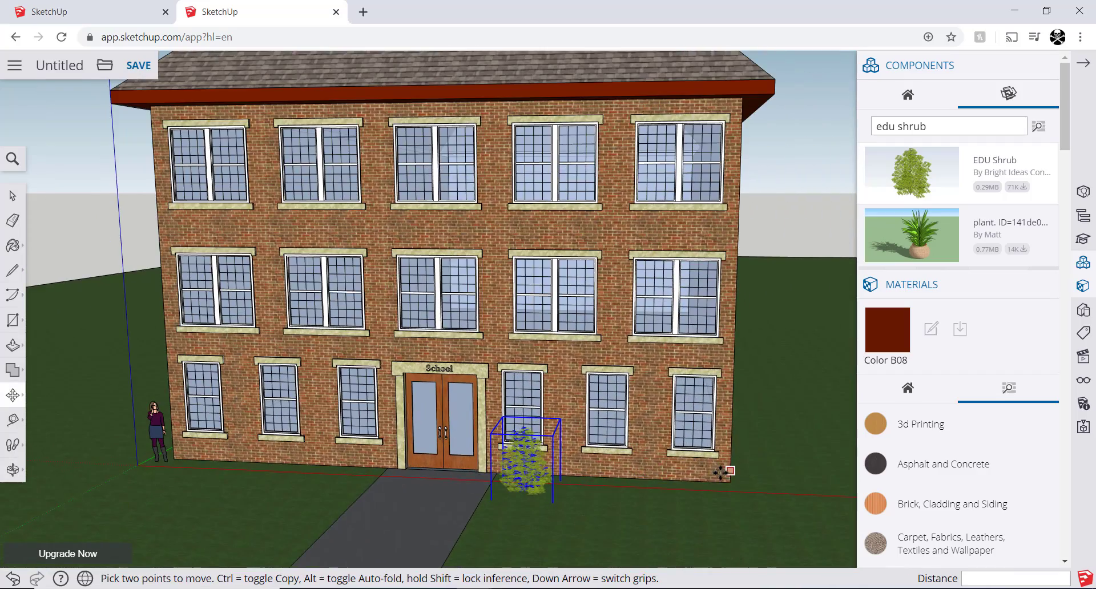
Step: Copy the EDU Shrub about 12' 8" along the red axis and divide the distance by 3 to form a row of four shrubs
scroll(720, 472, up, 1)
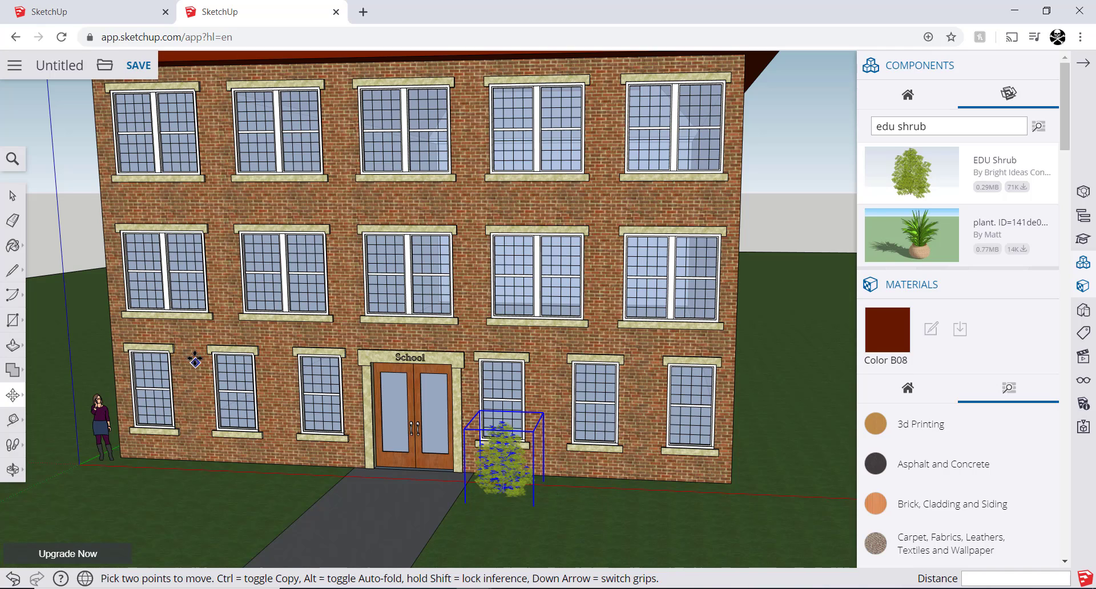
key(alt+Tab)
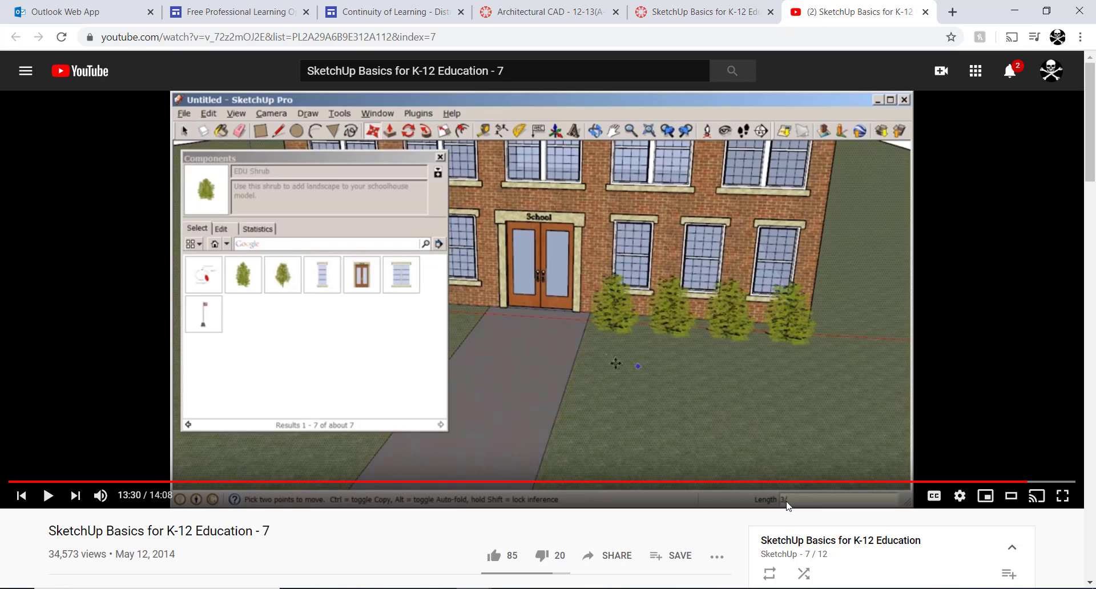
key(alt+Tab)
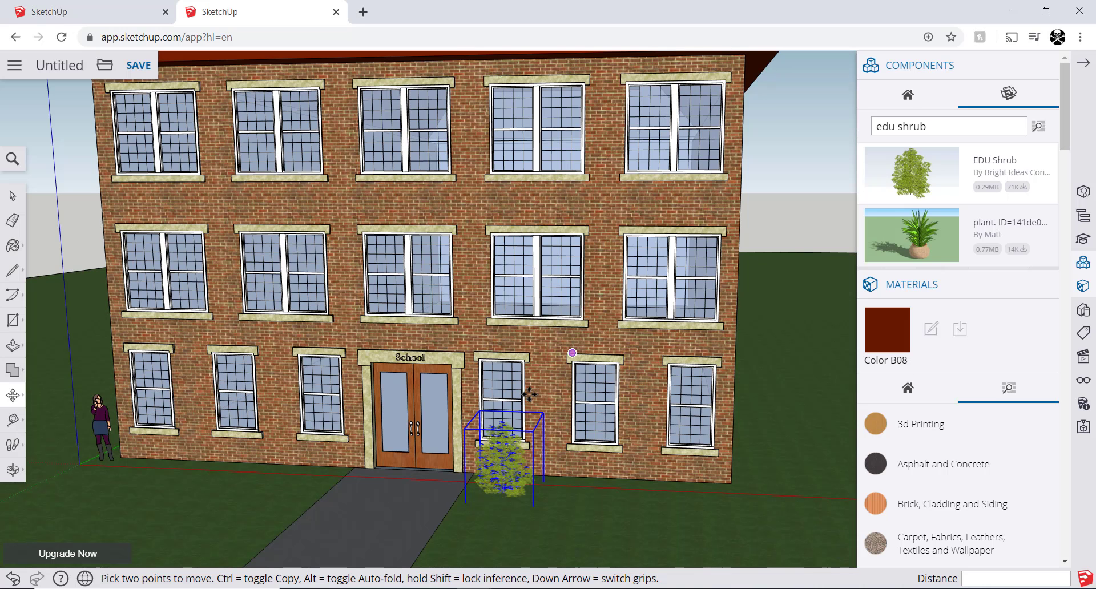
click(516, 467)
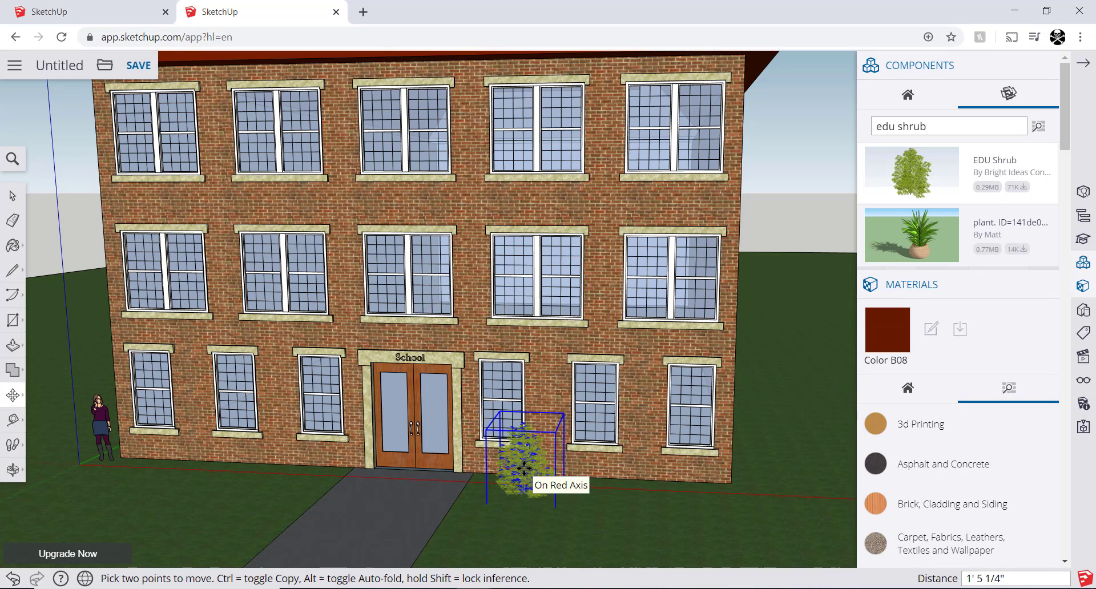
key(ctrl)
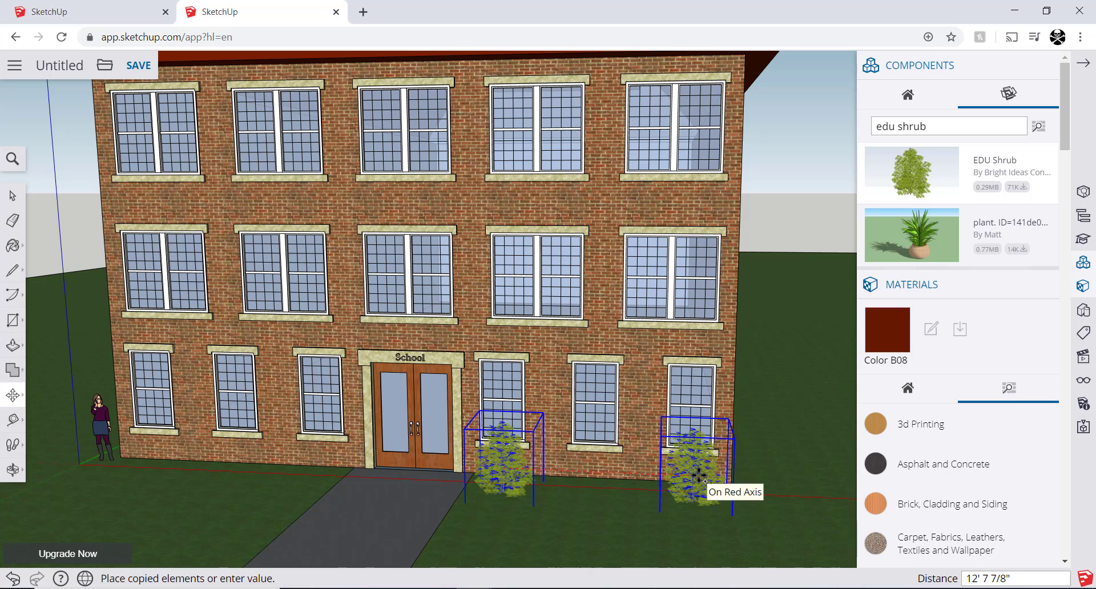
click(698, 475)
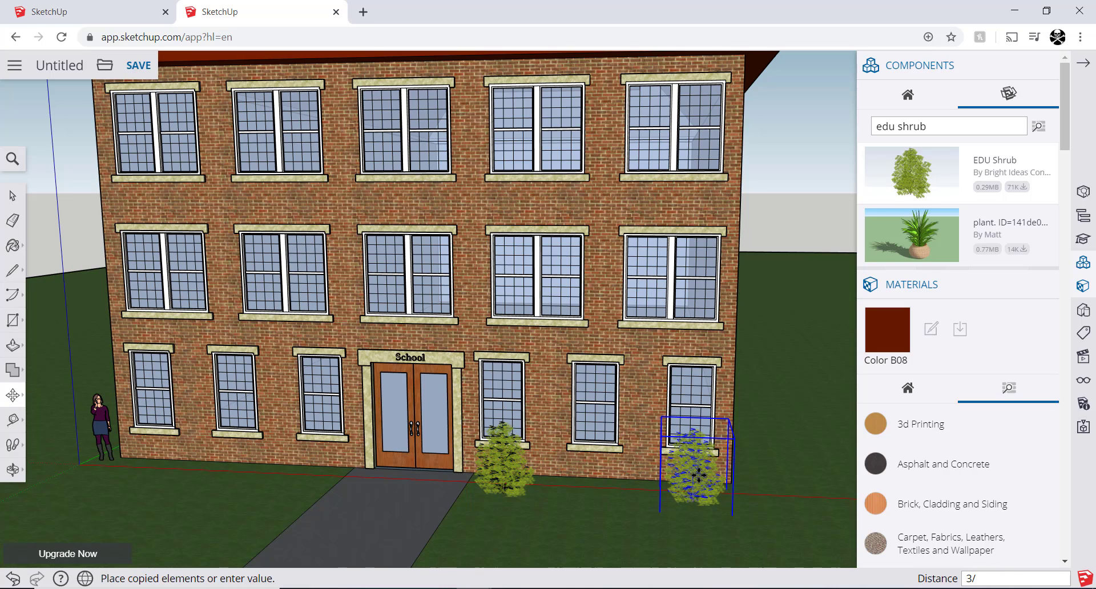
key(Return)
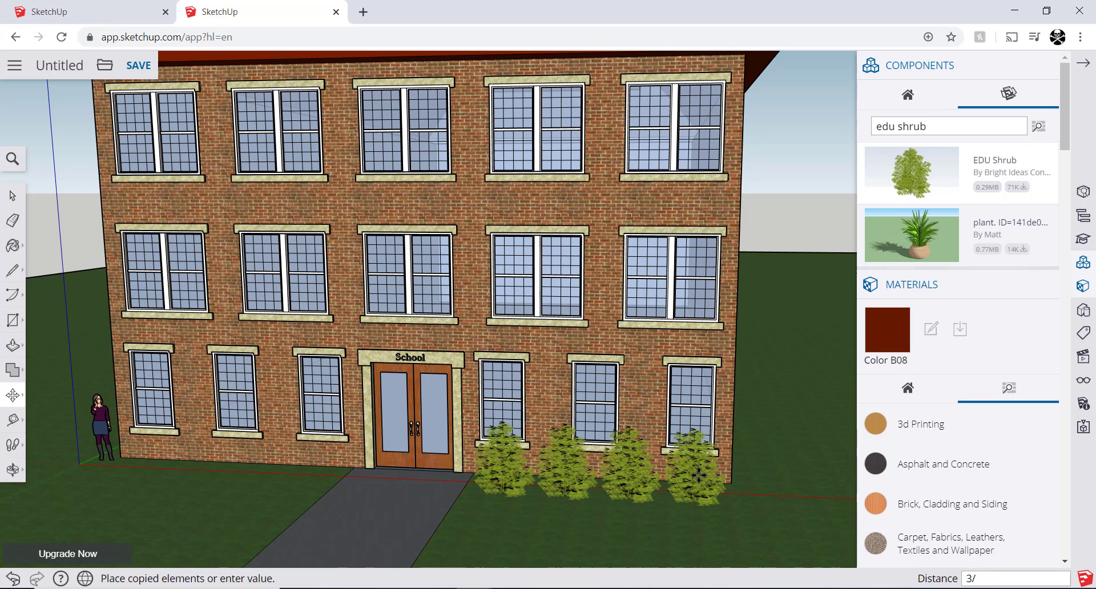
Step: Switch to the YouTube tutorial, watch the EDU Tree being placed beside the school, pause it and return to SketchUp
key(alt+Tab)
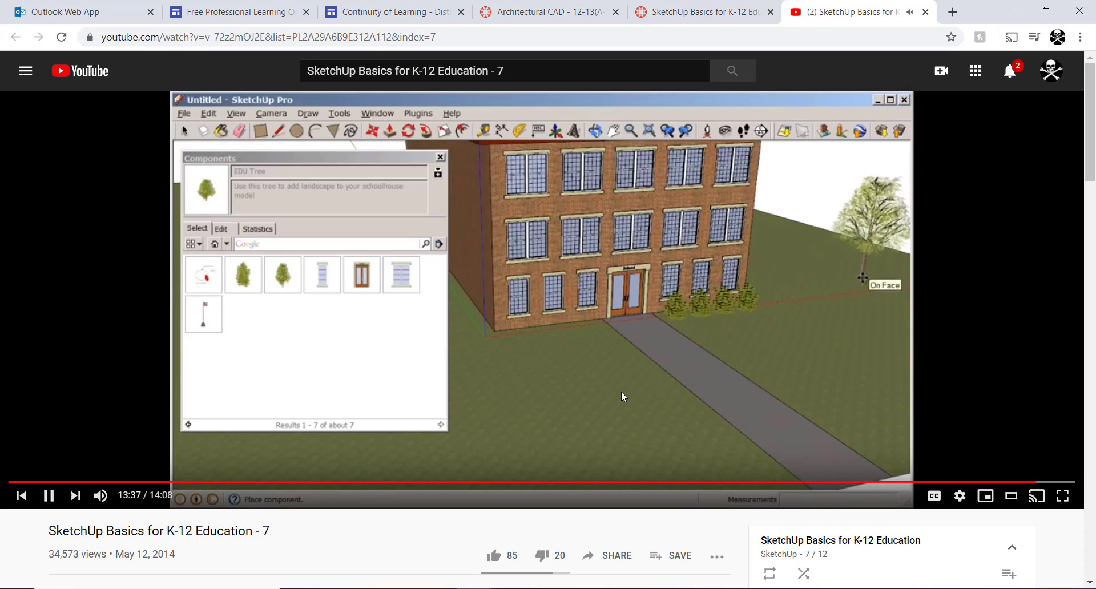
key(space)
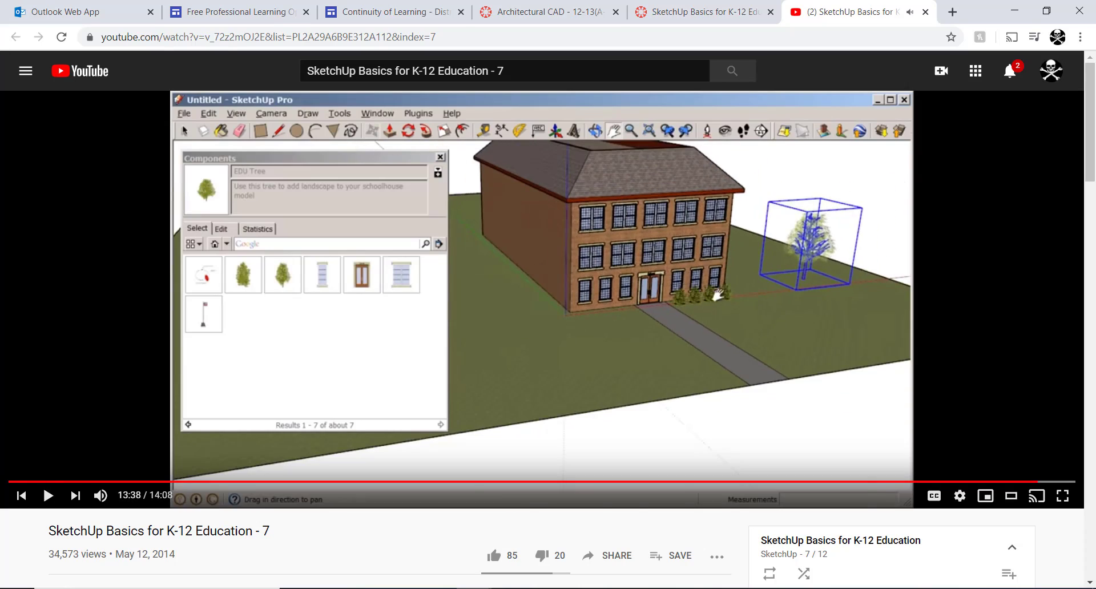
key(alt+Tab)
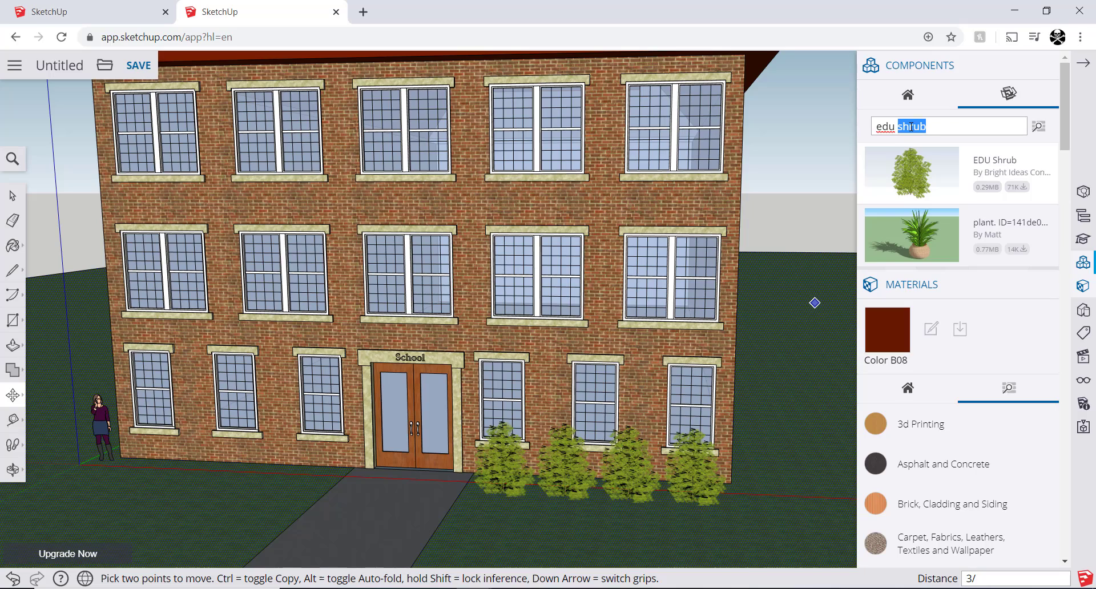
Step: Search the components for "edu tree" and place the EDU Tree on the grass to the right of the school
key(Return)
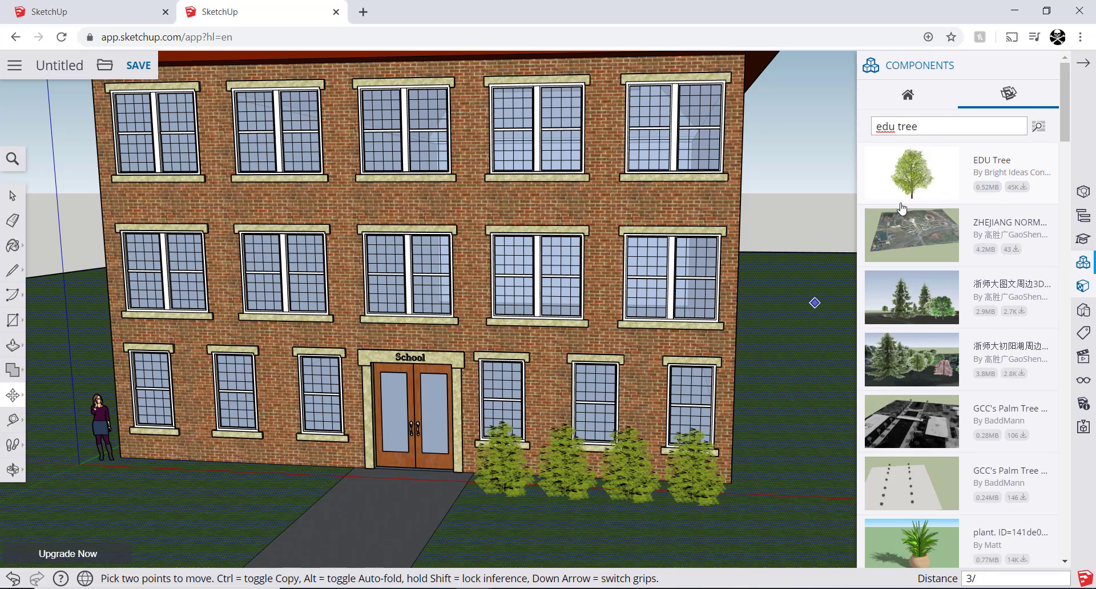
click(904, 196)
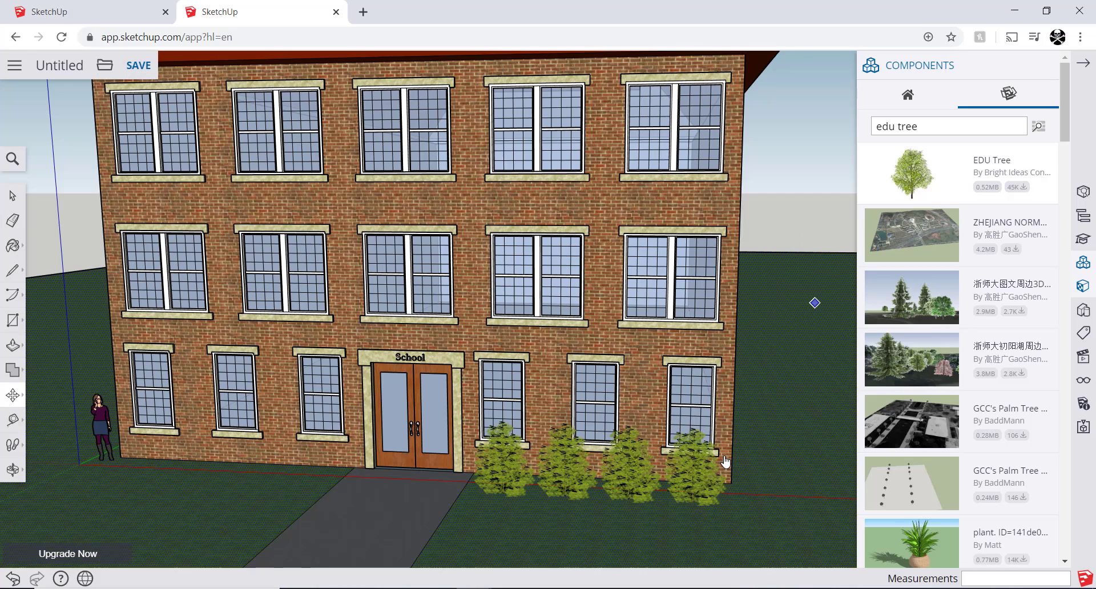
scroll(754, 451, down, 5)
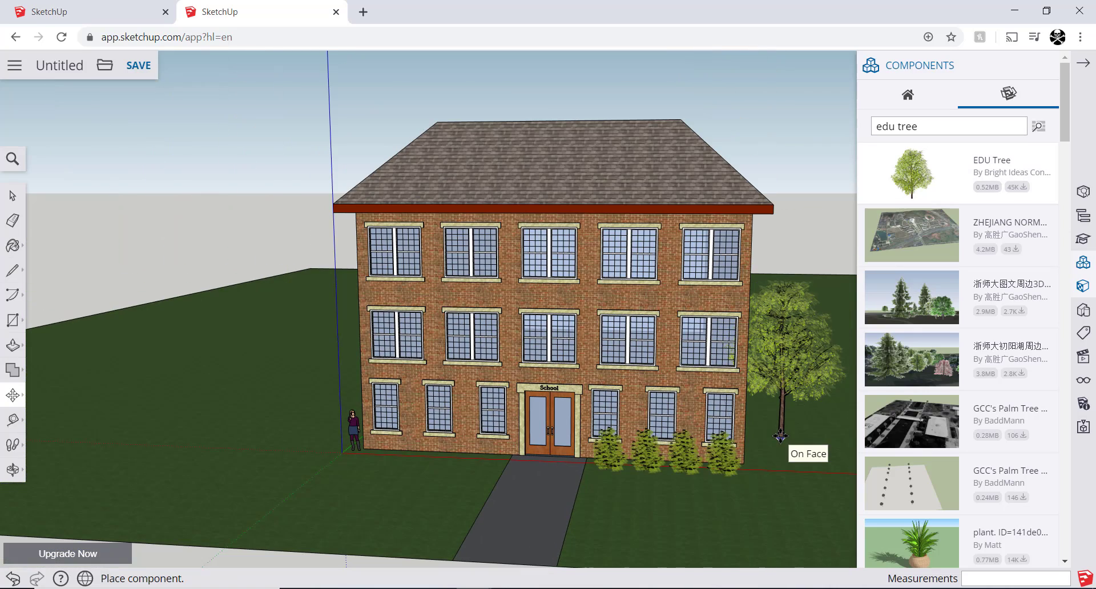
key(o)
drag(783, 438, 485, 431)
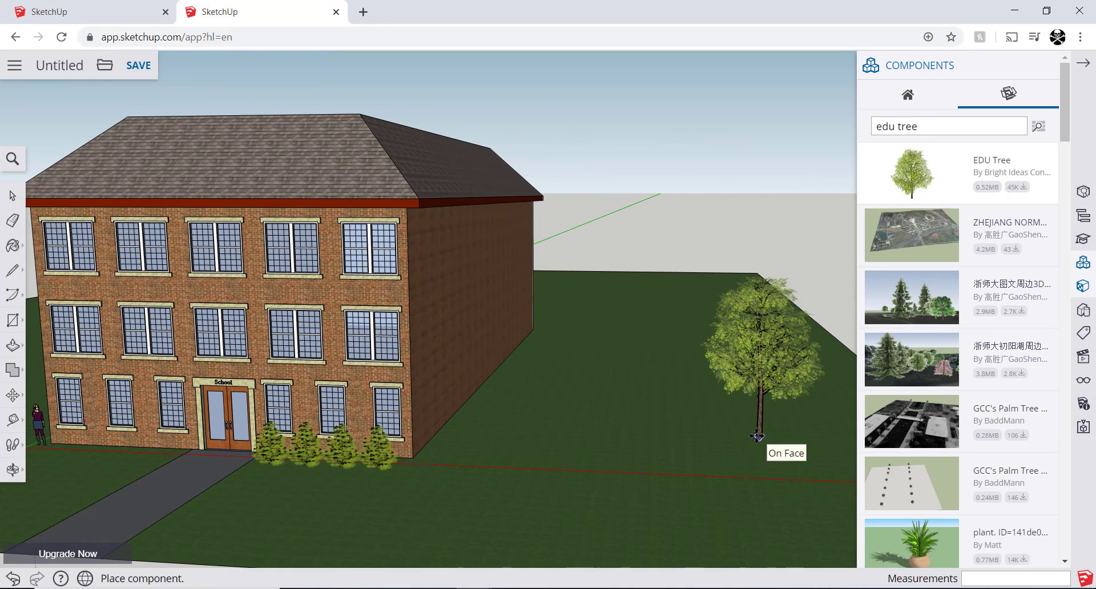
middle_drag(308, 449, 423, 411)
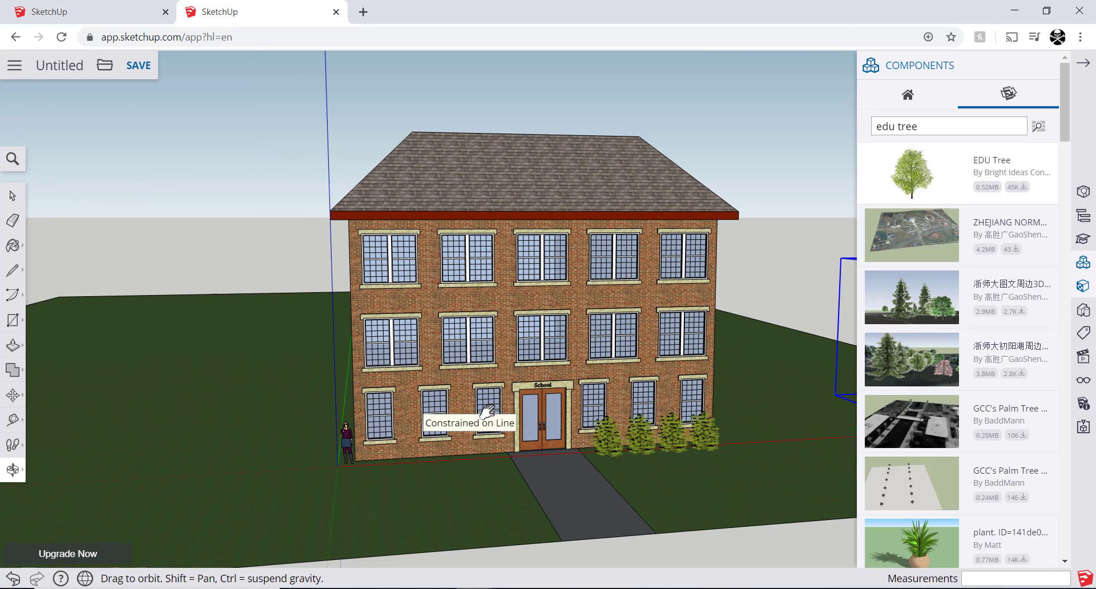
Step: Copy the EDU Tree about 111' 5" along the red axis to the grass on the left side of the school
click(203, 440)
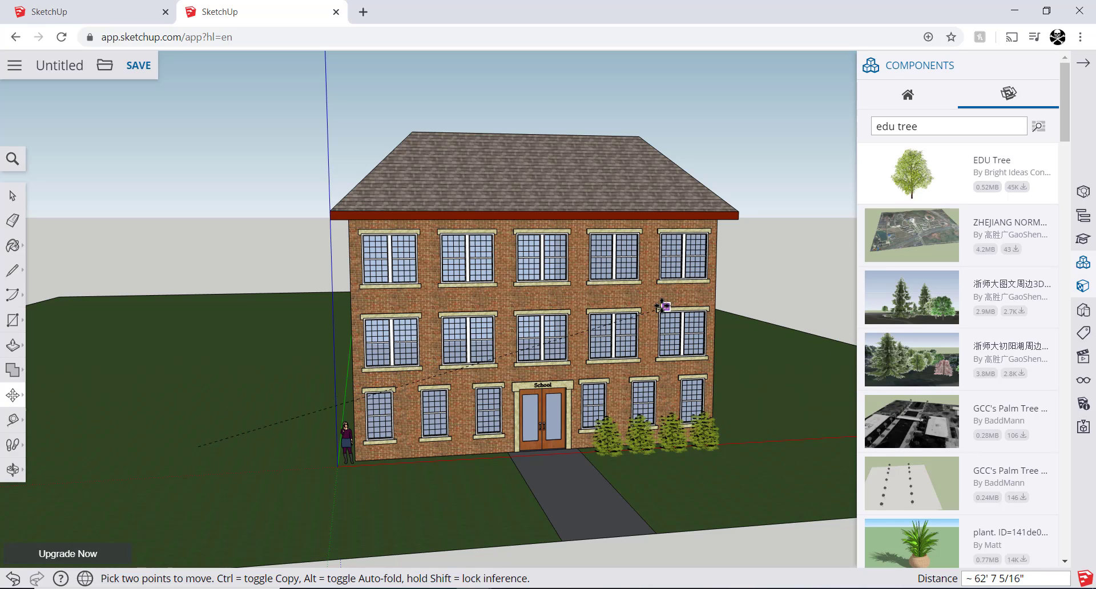
click(677, 281)
middle_drag(789, 297, 766, 301)
scroll(765, 336, down, 5)
scroll(767, 342, down, 3)
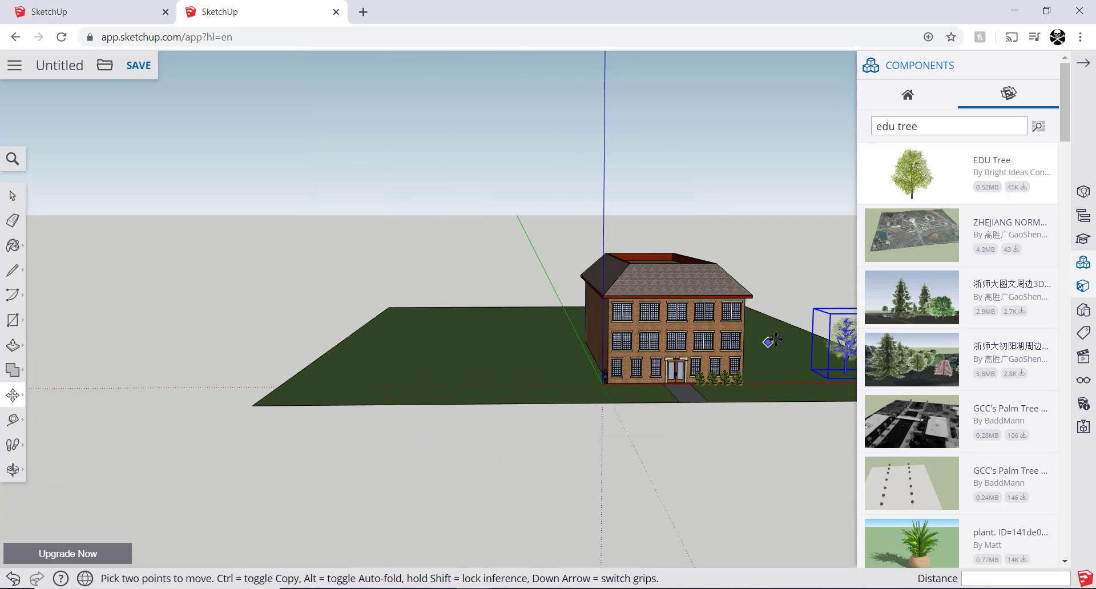
scroll(837, 342, up, 2)
scroll(837, 342, up, 1)
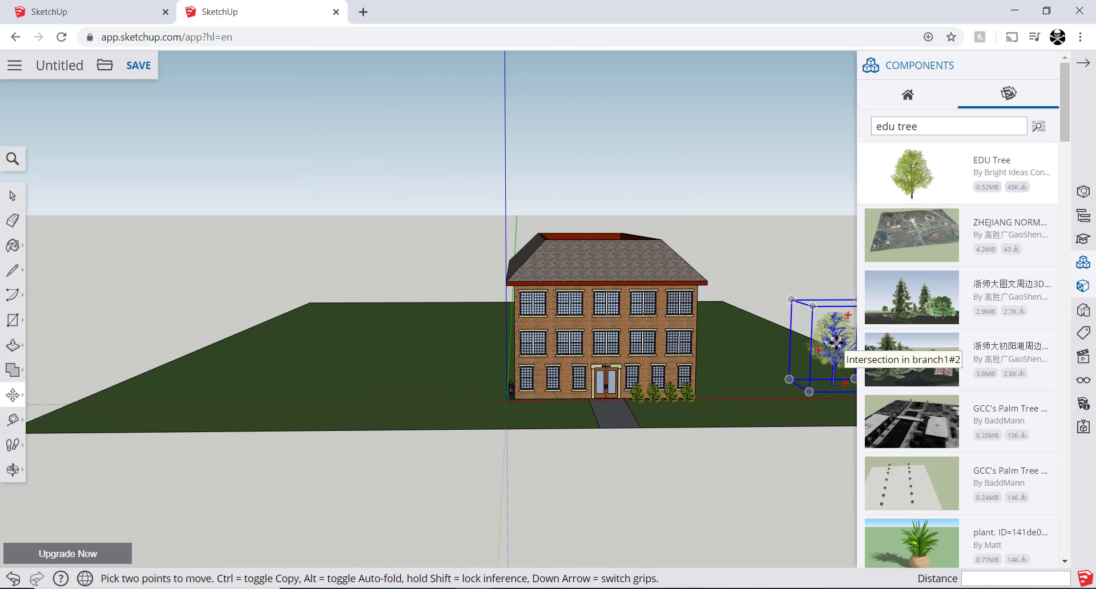
click(837, 341)
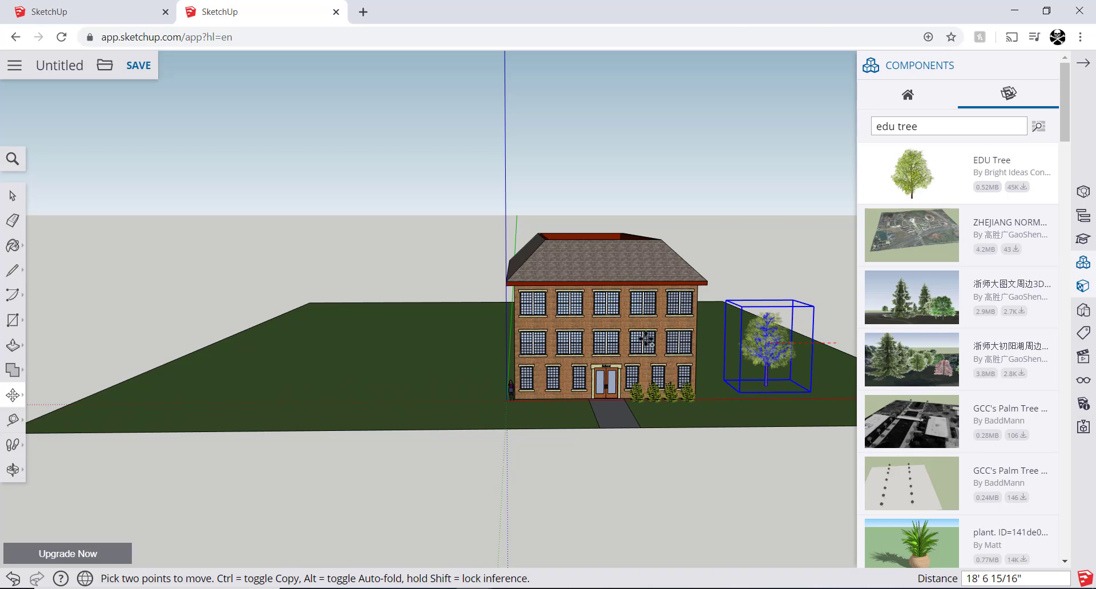
key(ctrl)
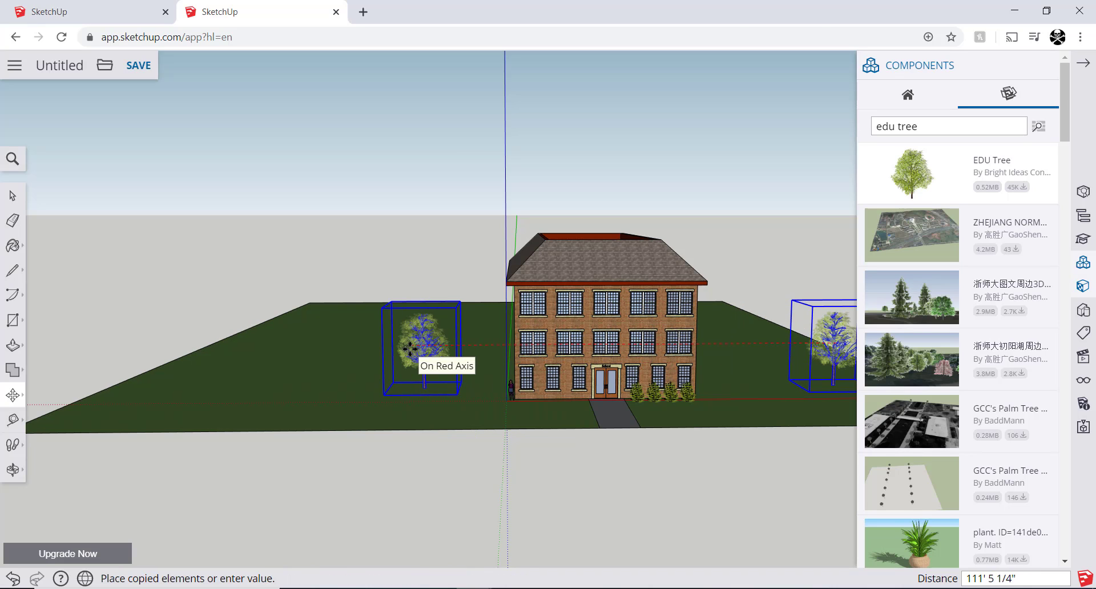
click(410, 348)
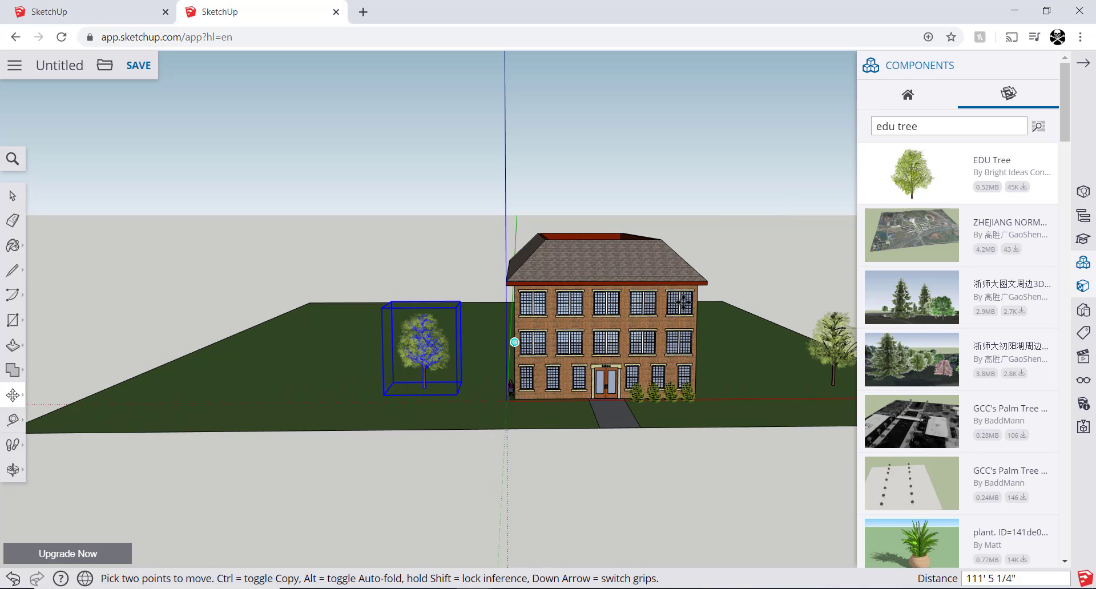
Step: Switch to the YouTube tutorial, watch the EDU Flagpole being placed and its base shown, pause it and return to SketchUp
middle_drag(702, 313, 722, 371)
key(alt+Tab)
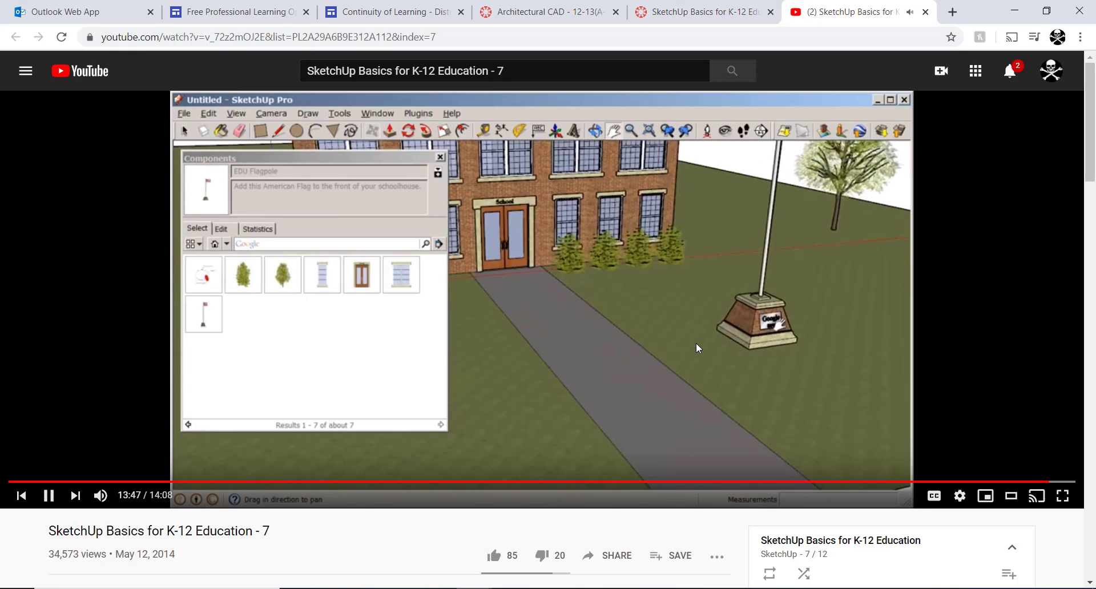
click(697, 343)
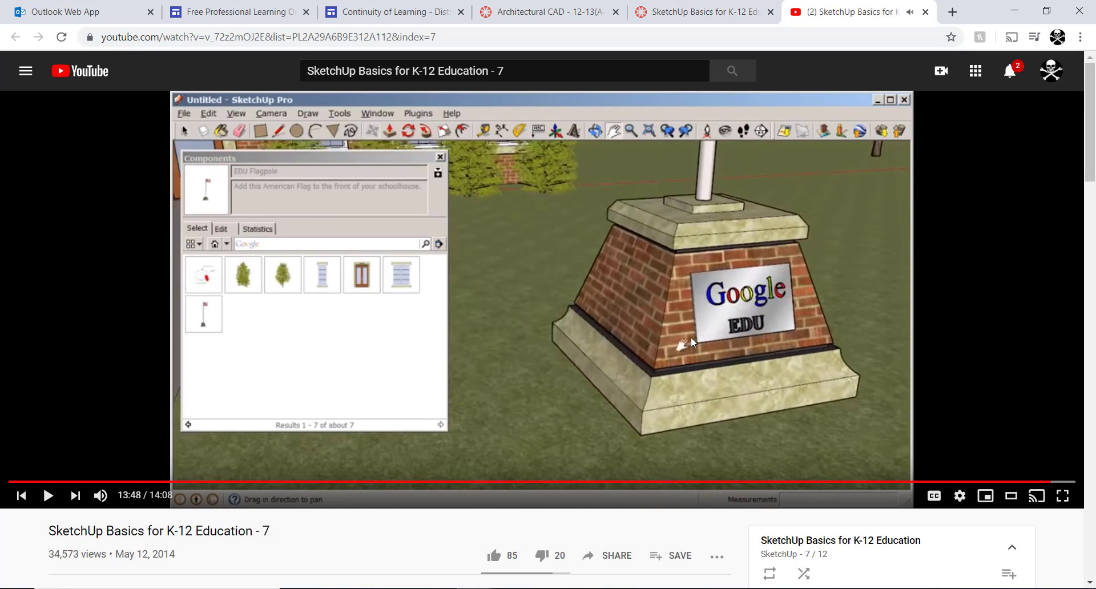
key(alt+Tab)
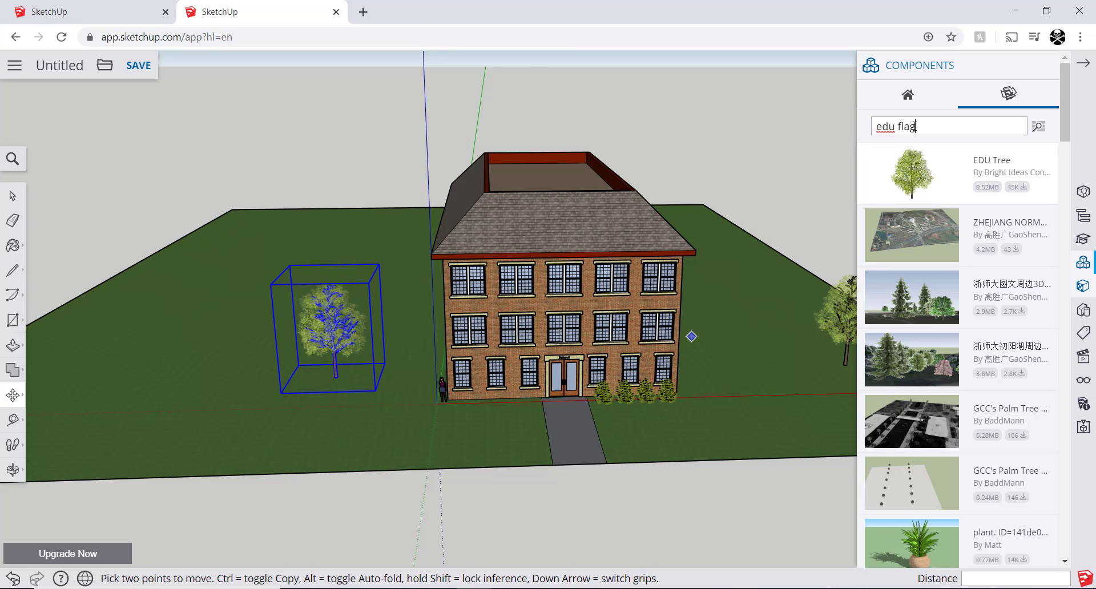
Step: Search the components for "edu flagpole" and place the EDU Flagpole on the grass just right of the walkway
key(Return)
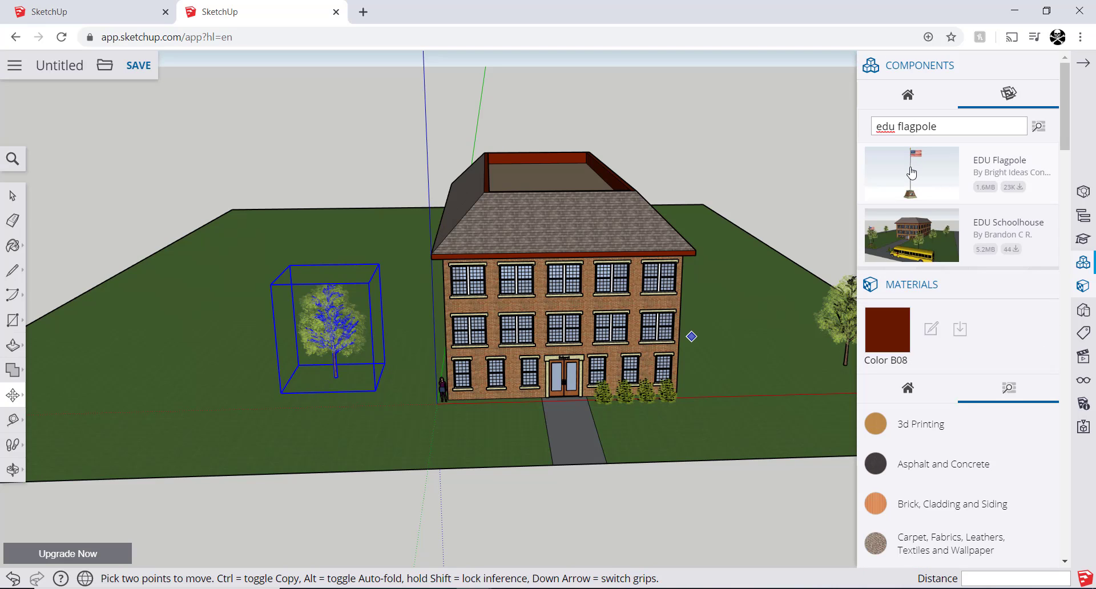
click(911, 172)
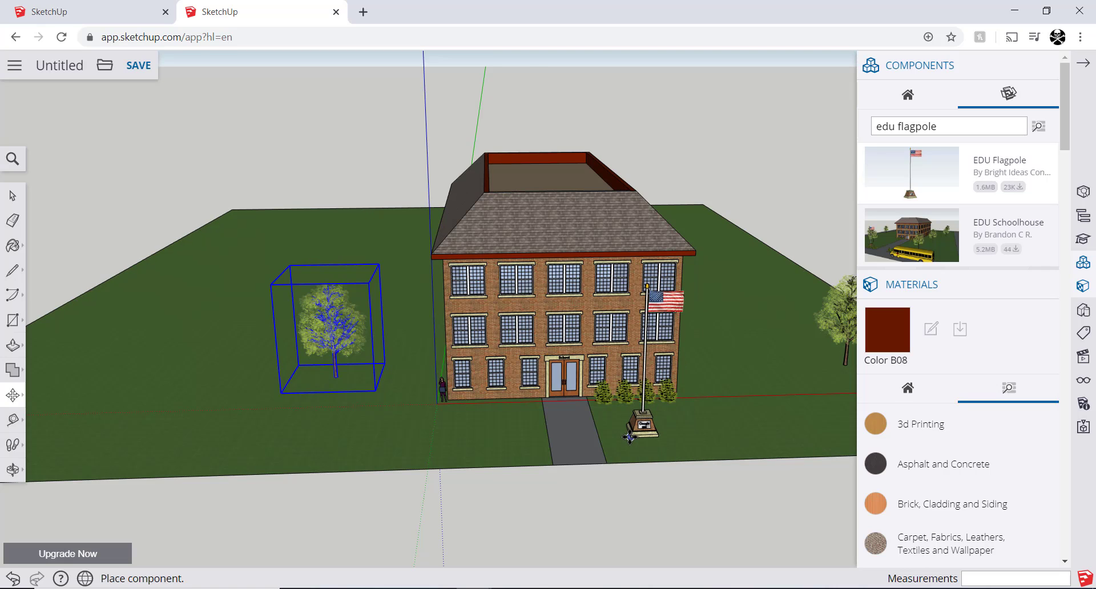
click(631, 435)
scroll(652, 434, up, 2)
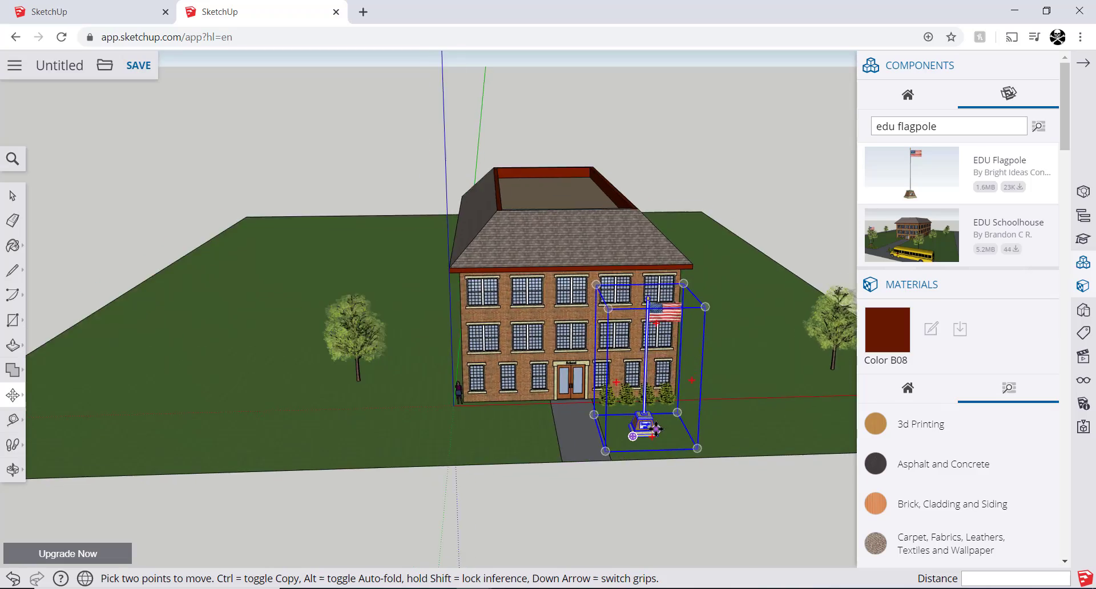
scroll(656, 428, up, 5)
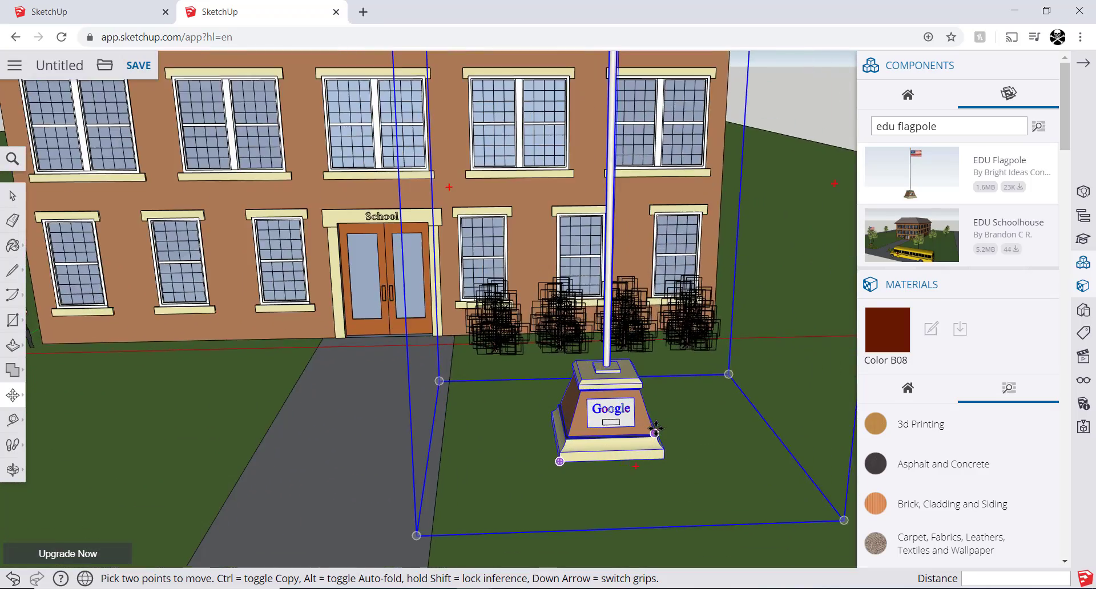
scroll(655, 428, up, 3)
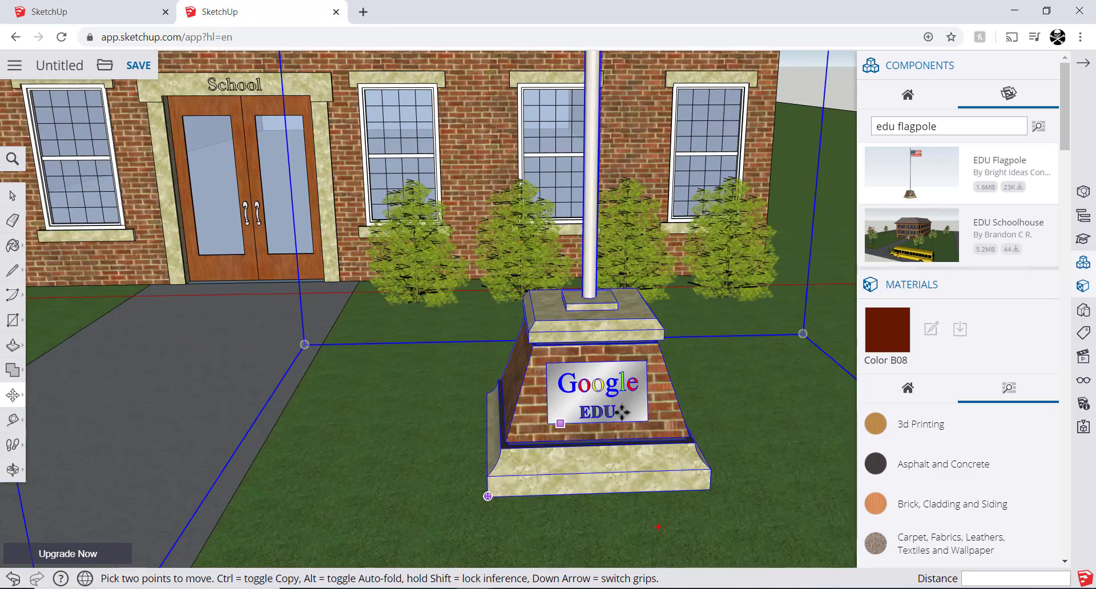
Step: Watch the rest of the YouTube tutorial and examine the landscaped school with its flagpole from several angles in SketchUp
key(alt+Tab)
click(636, 365)
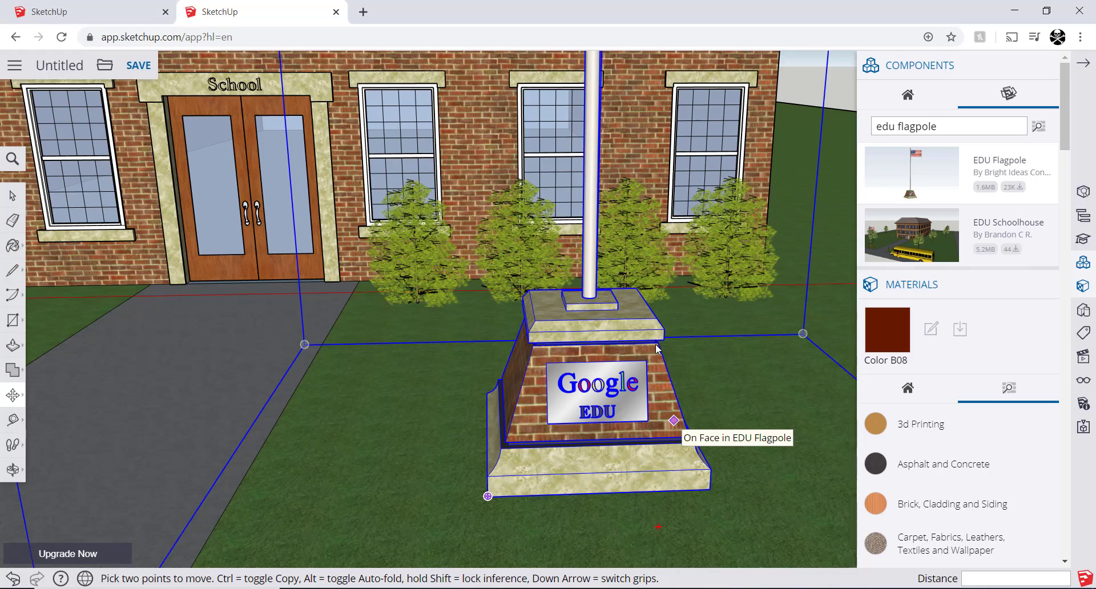
scroll(570, 354, down, 3)
scroll(567, 358, down, 5)
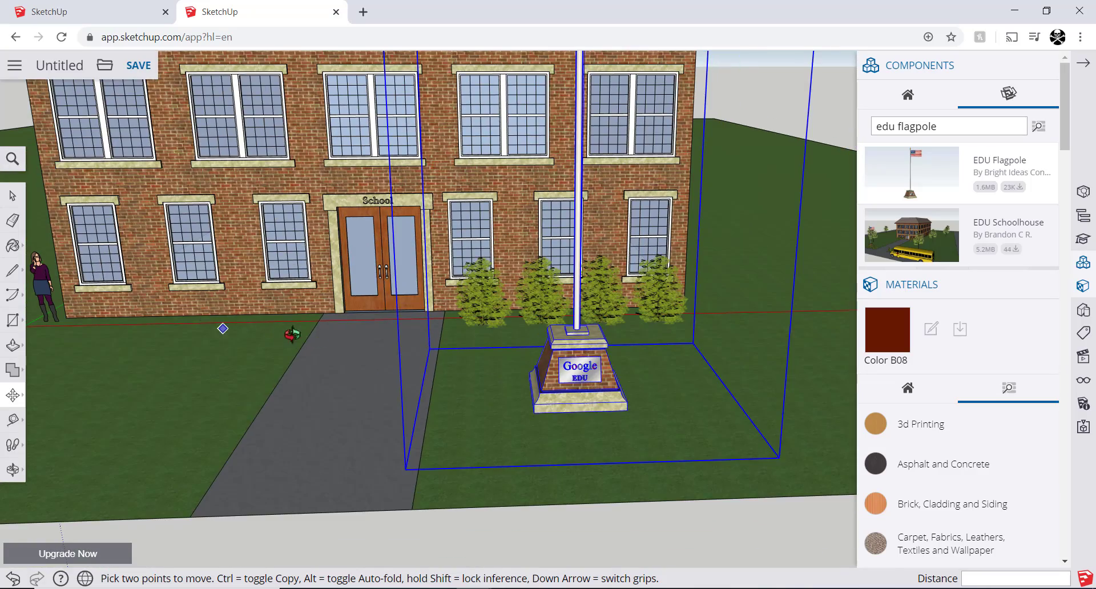
middle_drag(292, 334, 384, 343)
scroll(314, 343, down, 5)
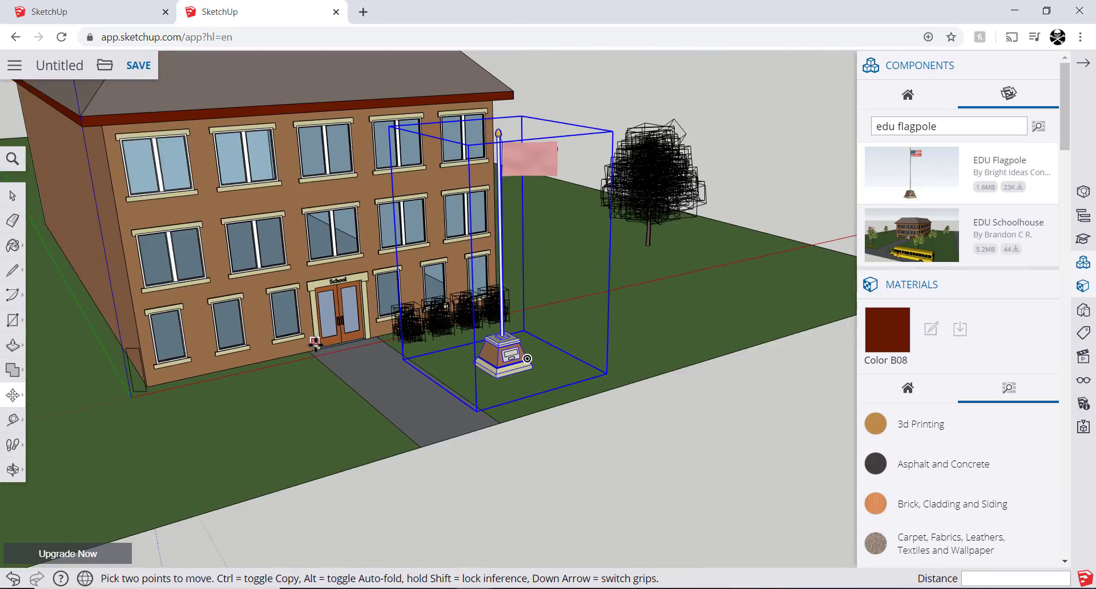
scroll(315, 342, down, 3)
middle_drag(172, 337, 175, 336)
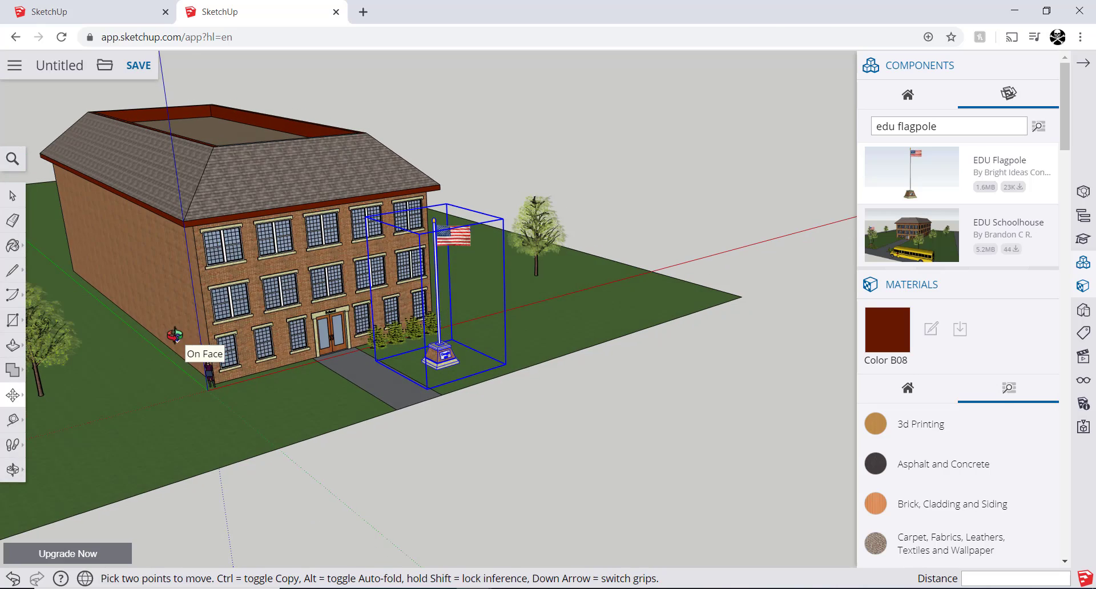
key(alt+Tab)
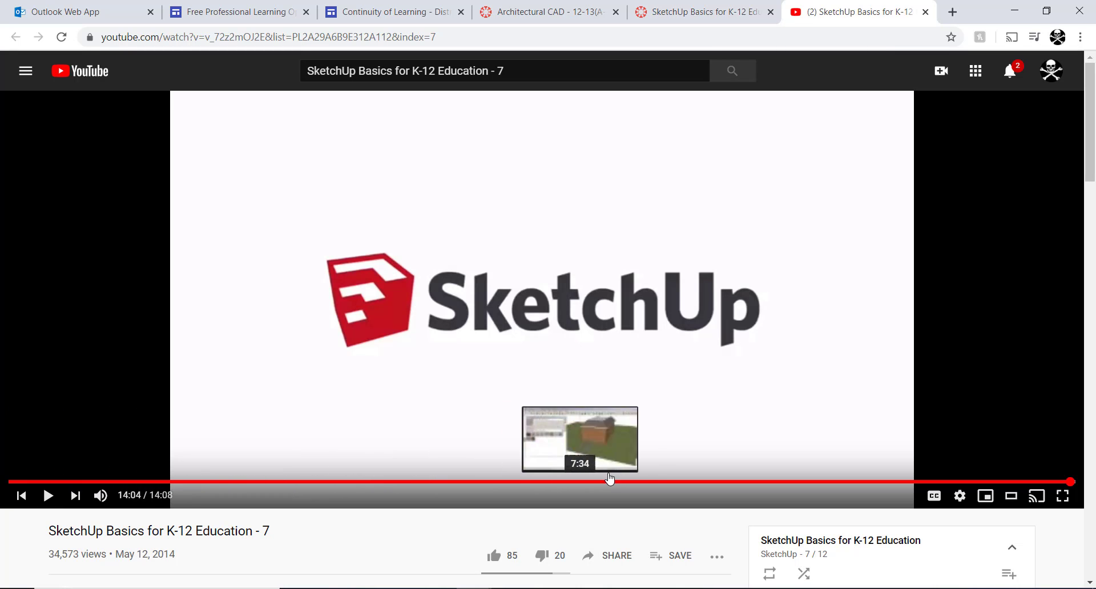
key(alt+Tab)
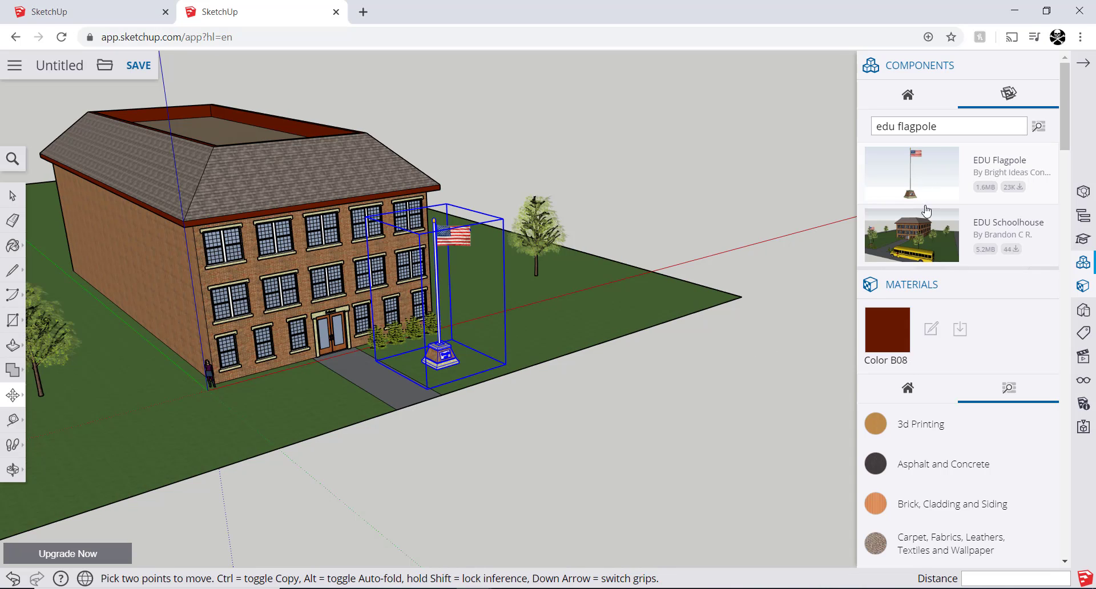
Step: Cancel inserting the EDU Schoolhouse component and search the components for "edu" and "edu school", browsing the results
click(922, 230)
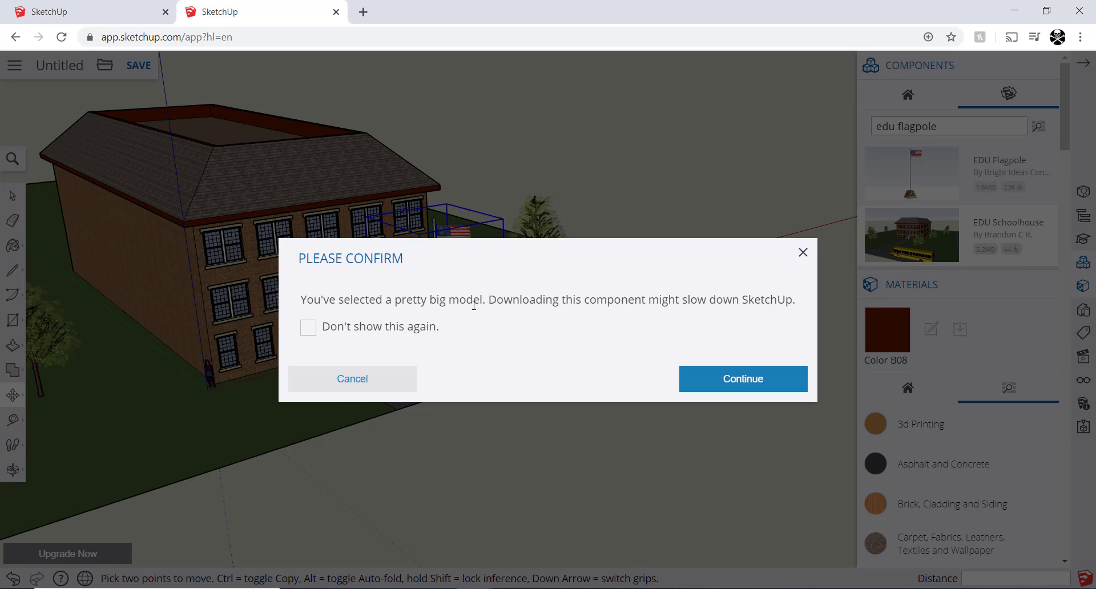
click(803, 252)
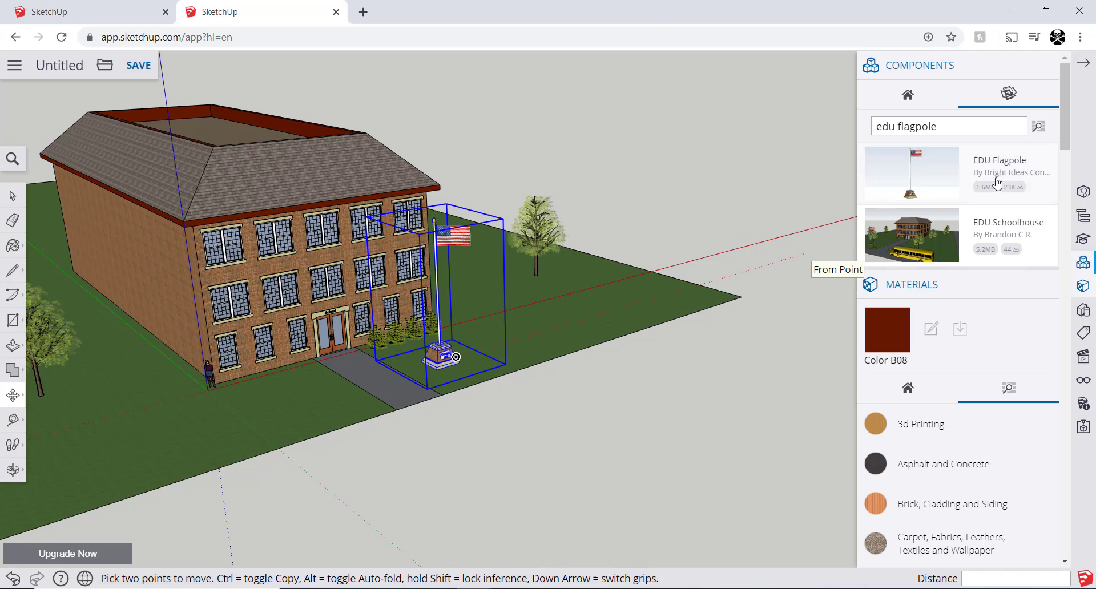
double_click(928, 126)
key(BackSpace)
key(Return)
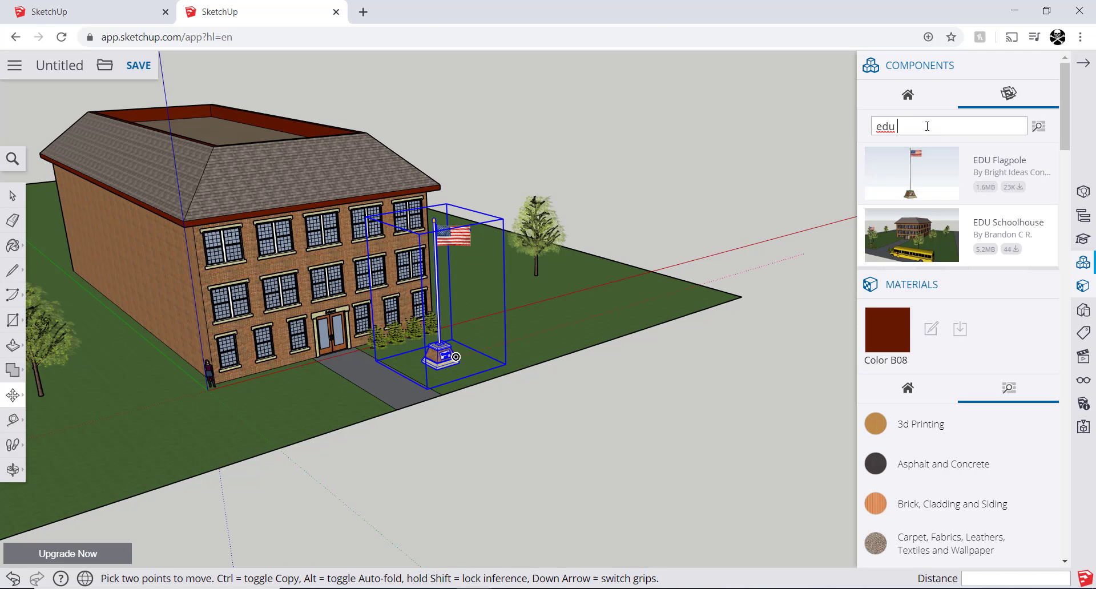
scroll(916, 316, down, 6)
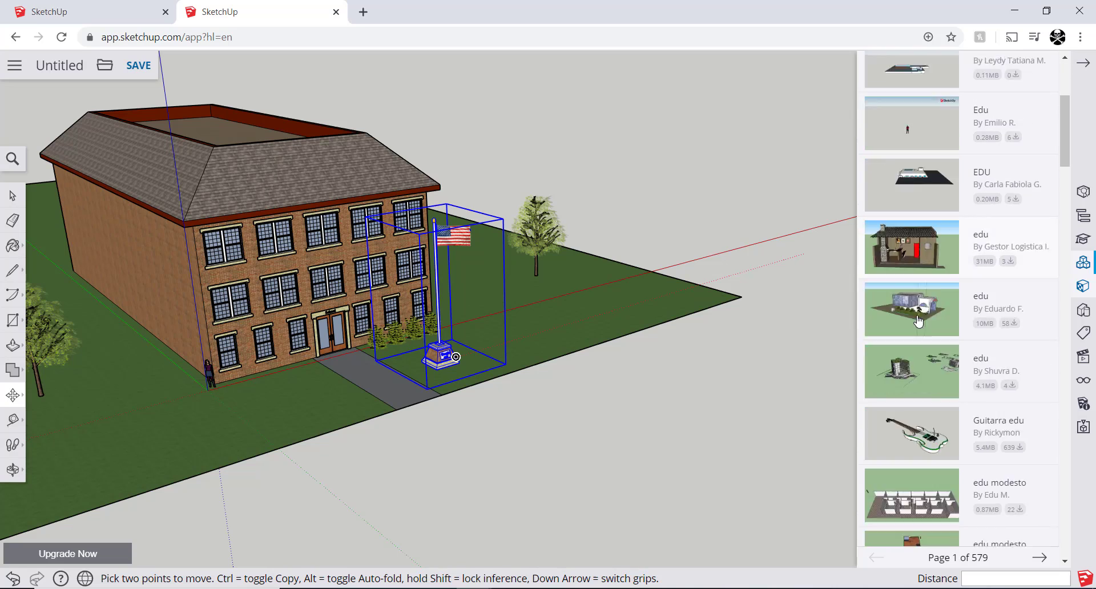
scroll(918, 314, up, 6)
scroll(918, 314, up, 1)
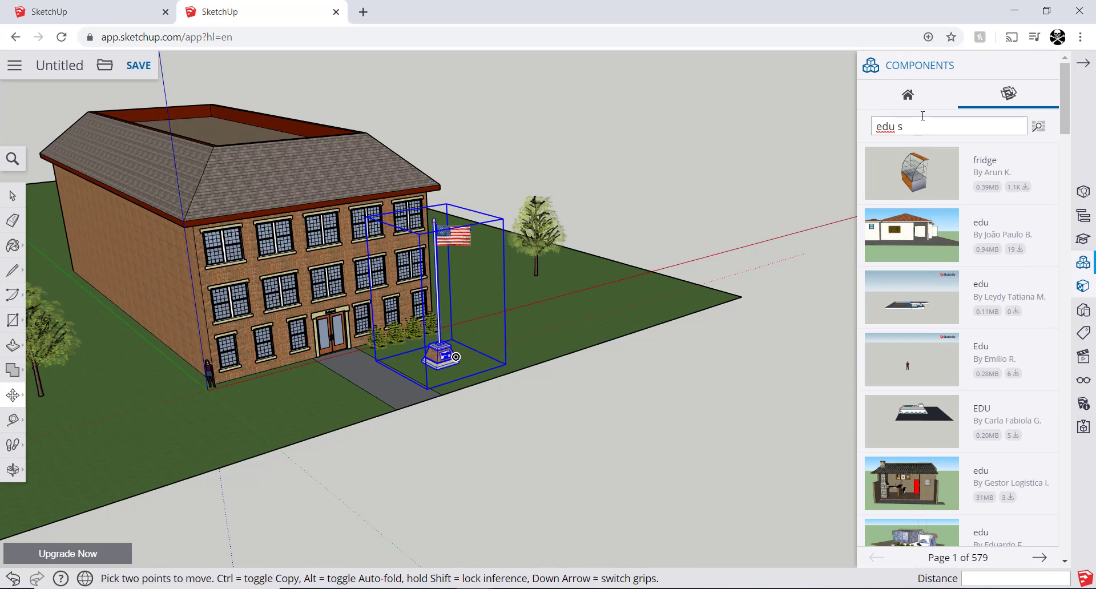
key(Return)
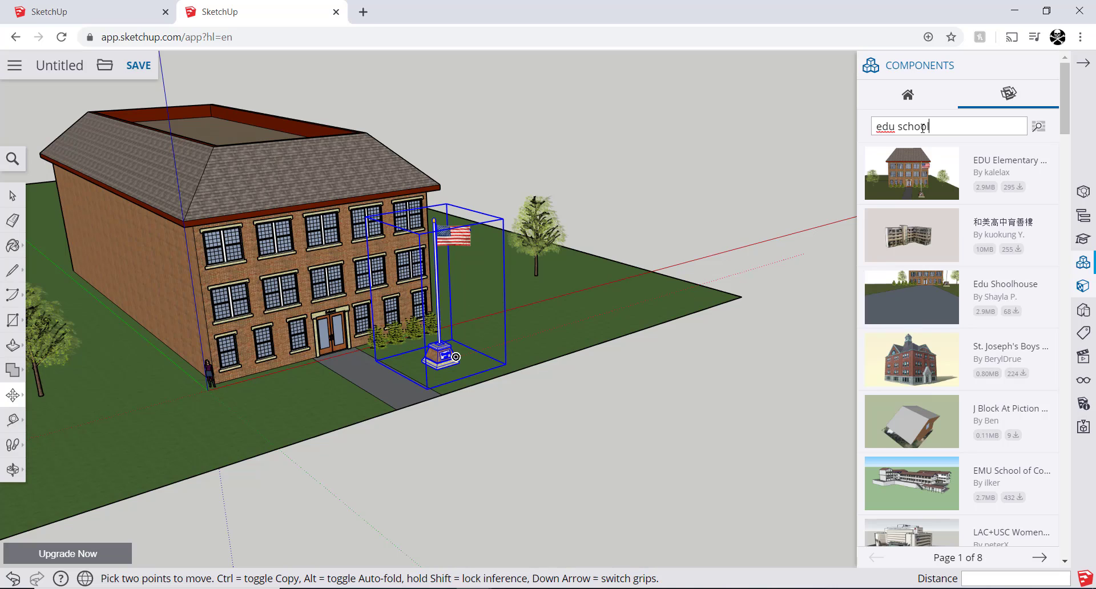
Step: Search the components for "edu tutorial" and place the two-storey gabled Schoolhouse model on the empty ground beyond the school's lawn
double_click(924, 127)
text(tutorial)
key(Return)
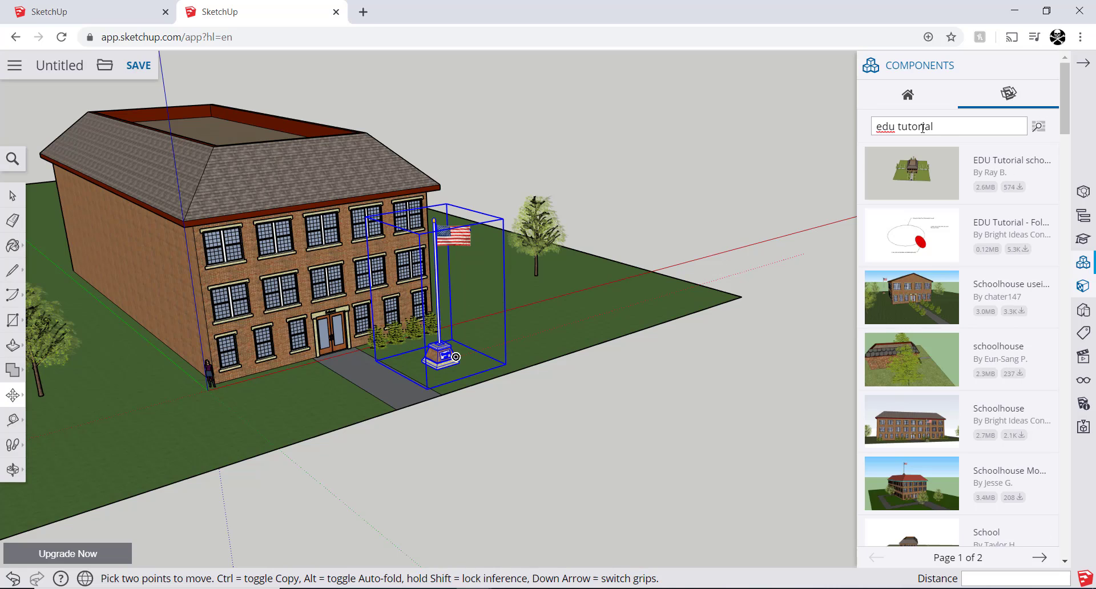
click(914, 310)
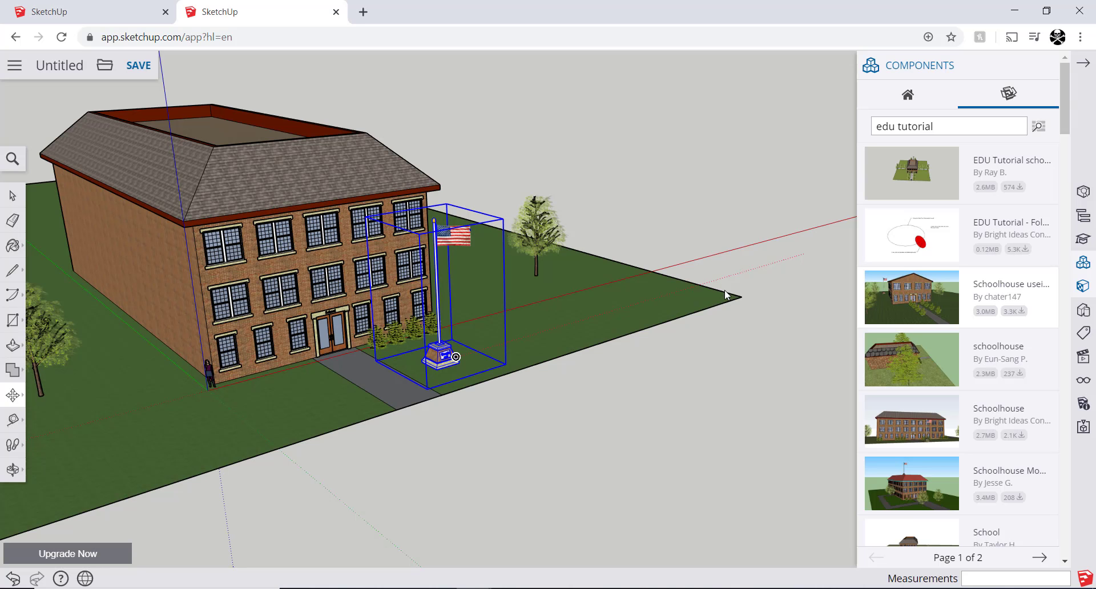
click(723, 284)
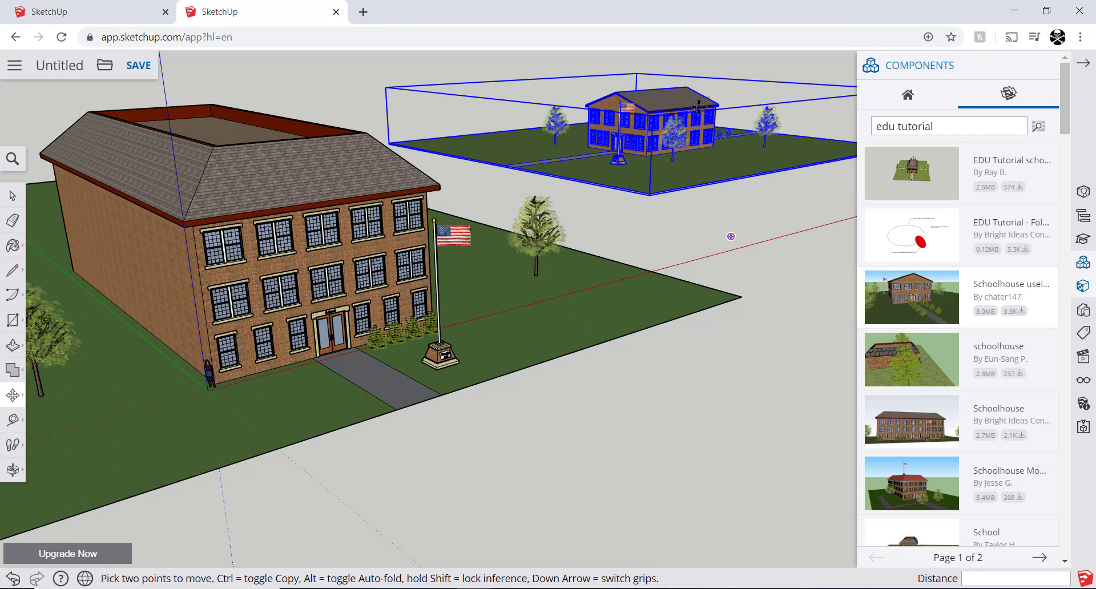
Step: Examine the placed schoolhouse from several sides, including its walkway, shrubs, trees and flagpole
scroll(716, 69, down, 1)
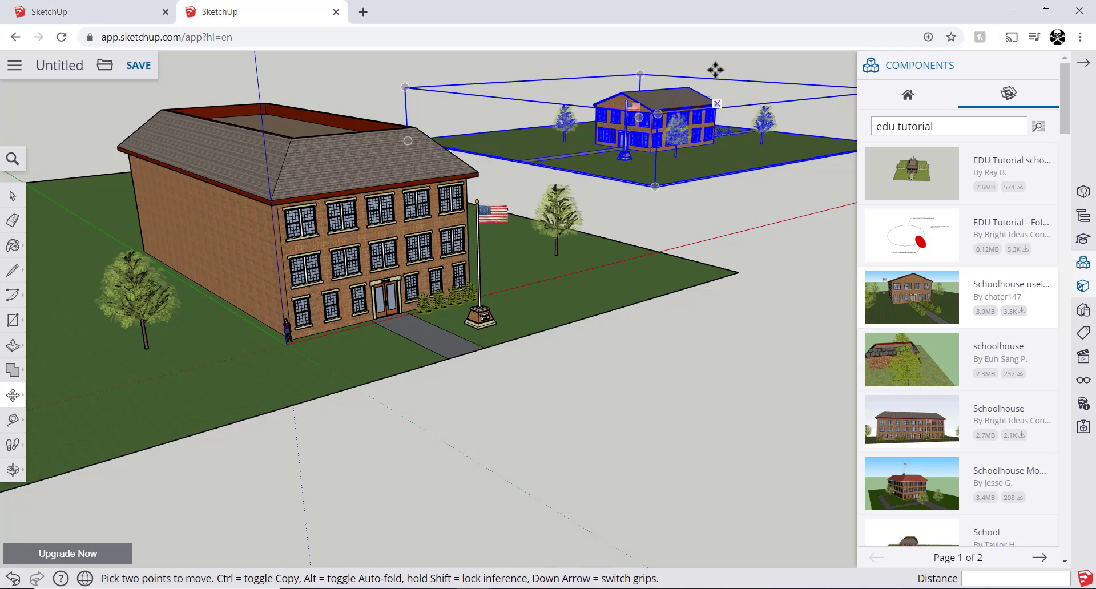
scroll(715, 70, down, 1)
scroll(709, 111, down, 1)
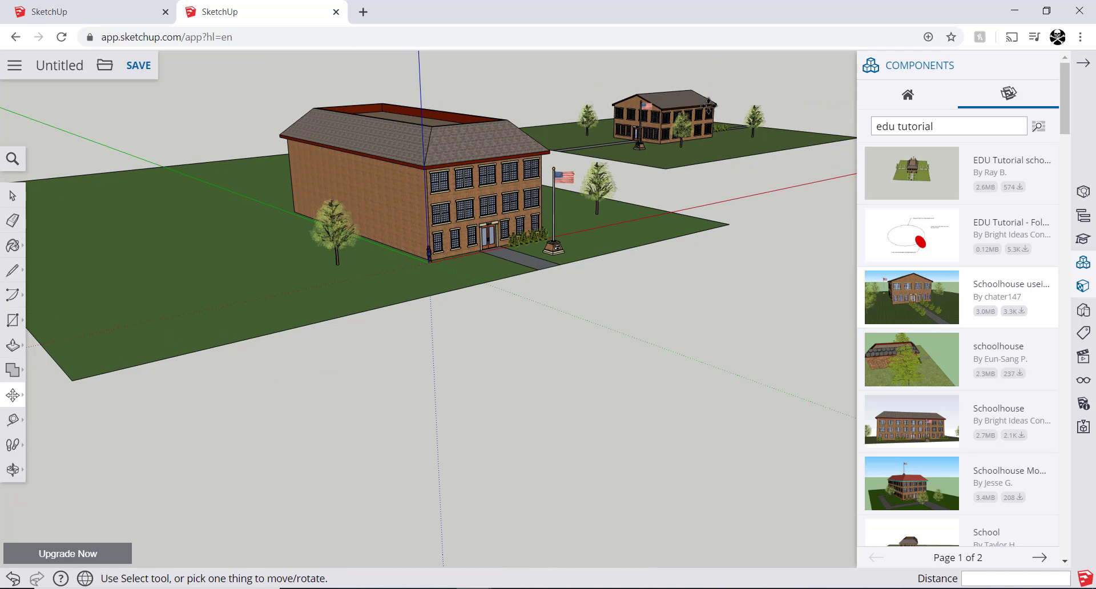
scroll(665, 88, up, 1)
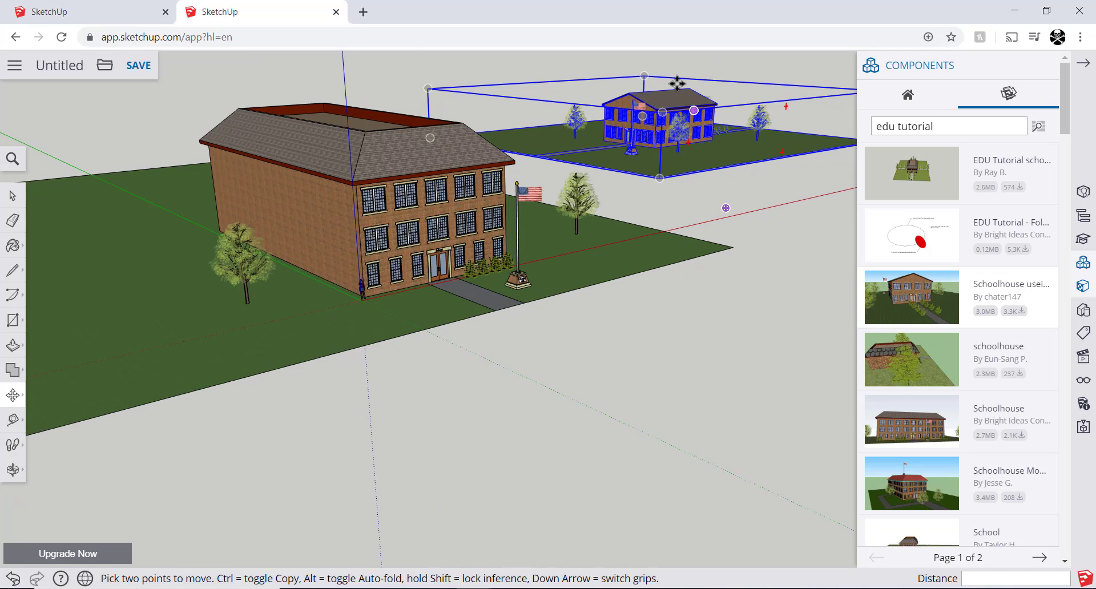
scroll(677, 84, up, 3)
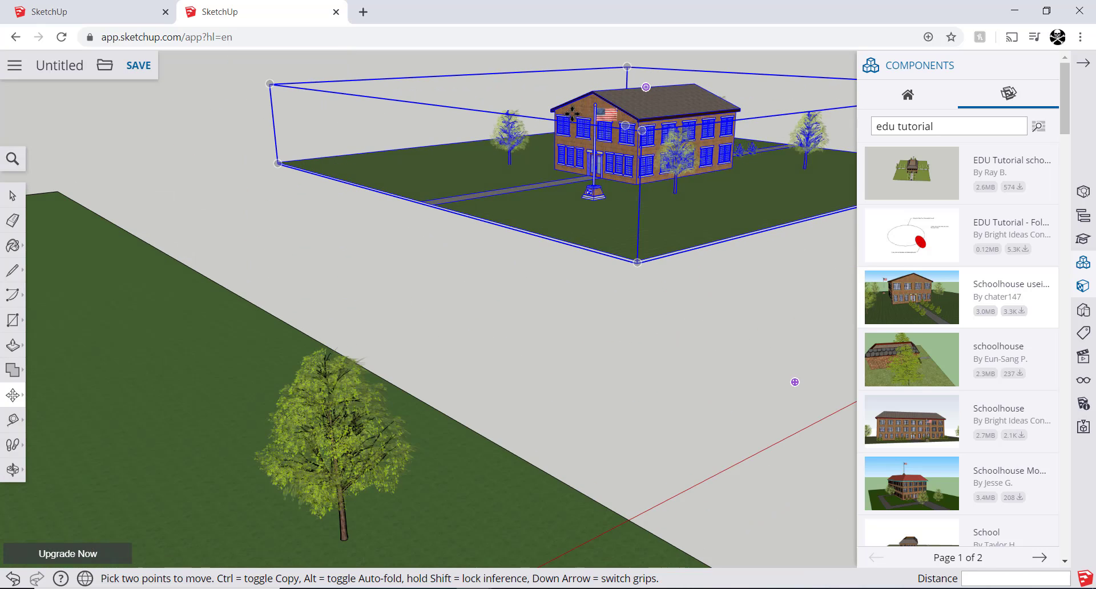
scroll(572, 113, up, 3)
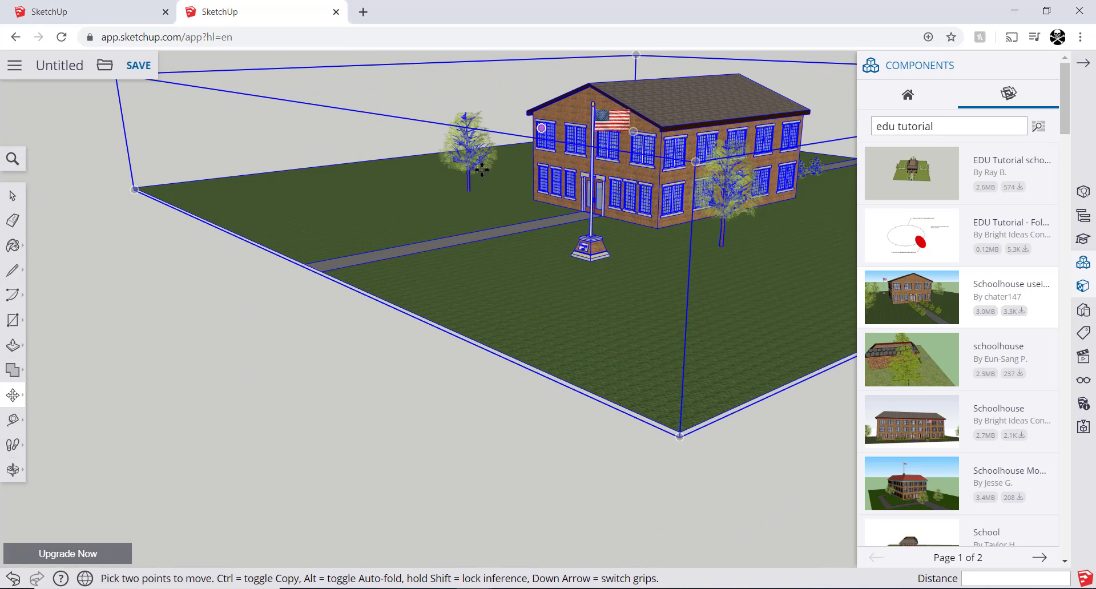
middle_drag(411, 177, 456, 193)
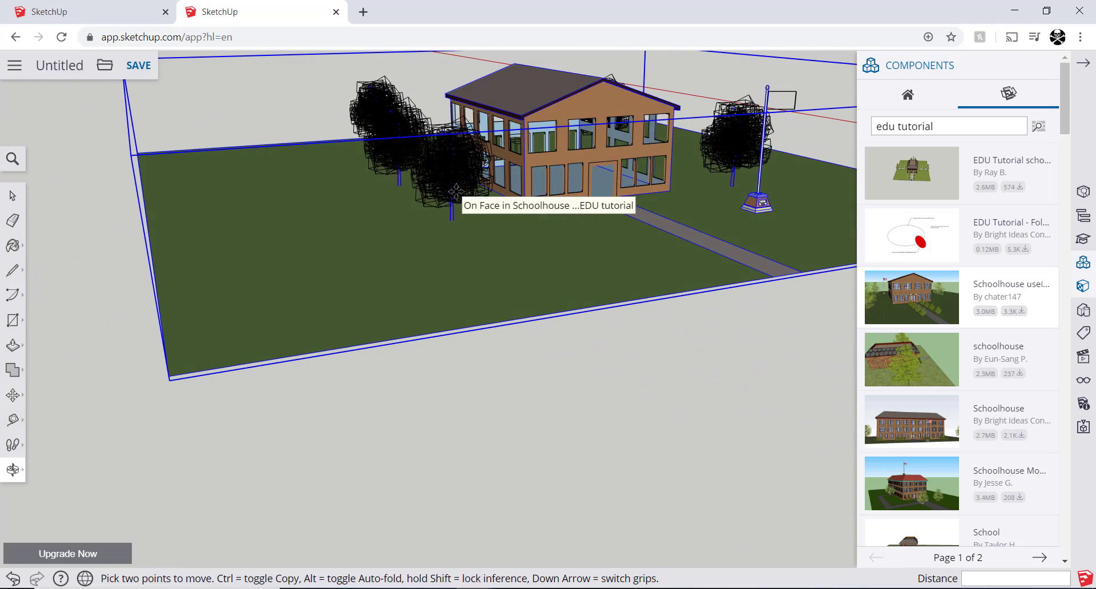
middle_drag(355, 188, 429, 269)
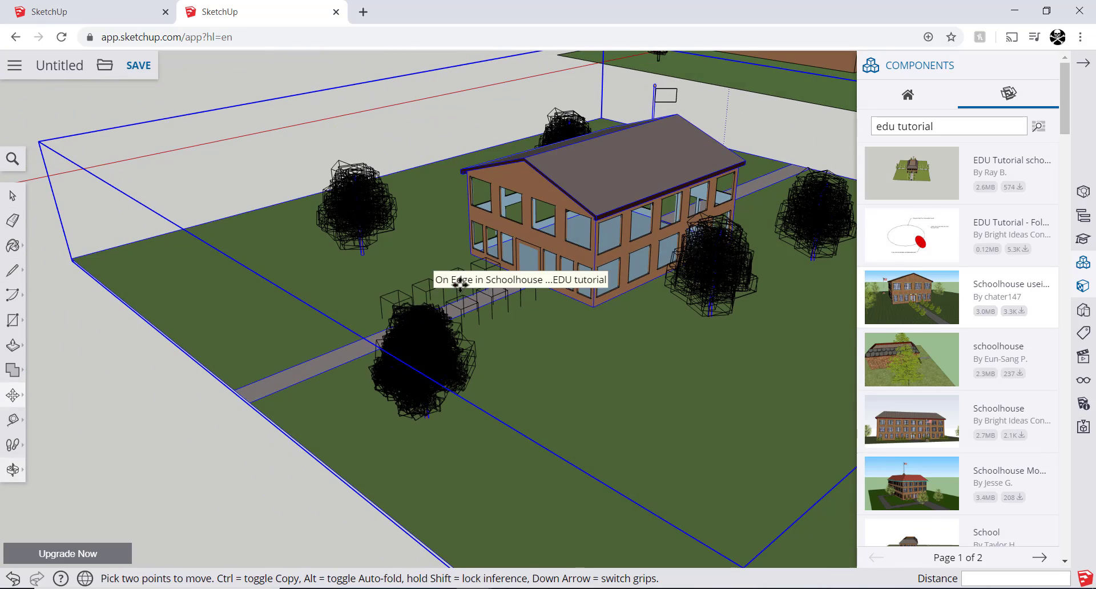
middle_drag(673, 286, 678, 355)
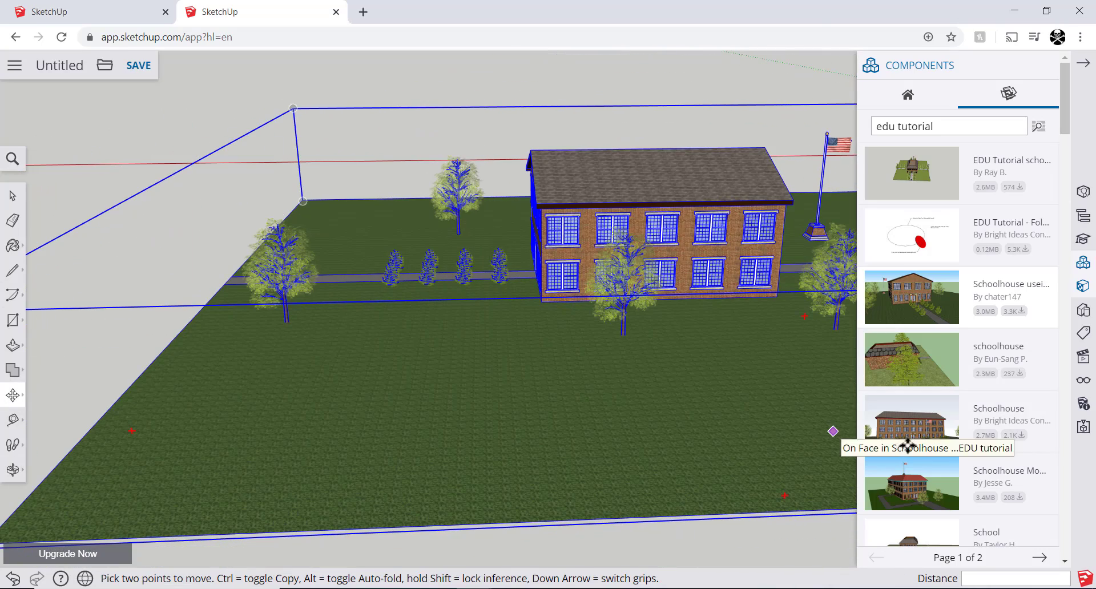
middle_drag(725, 318, 432, 313)
Step: Remove the placed schoolhouse and bring the original landscaped school back into view from the front
scroll(431, 313, up, 5)
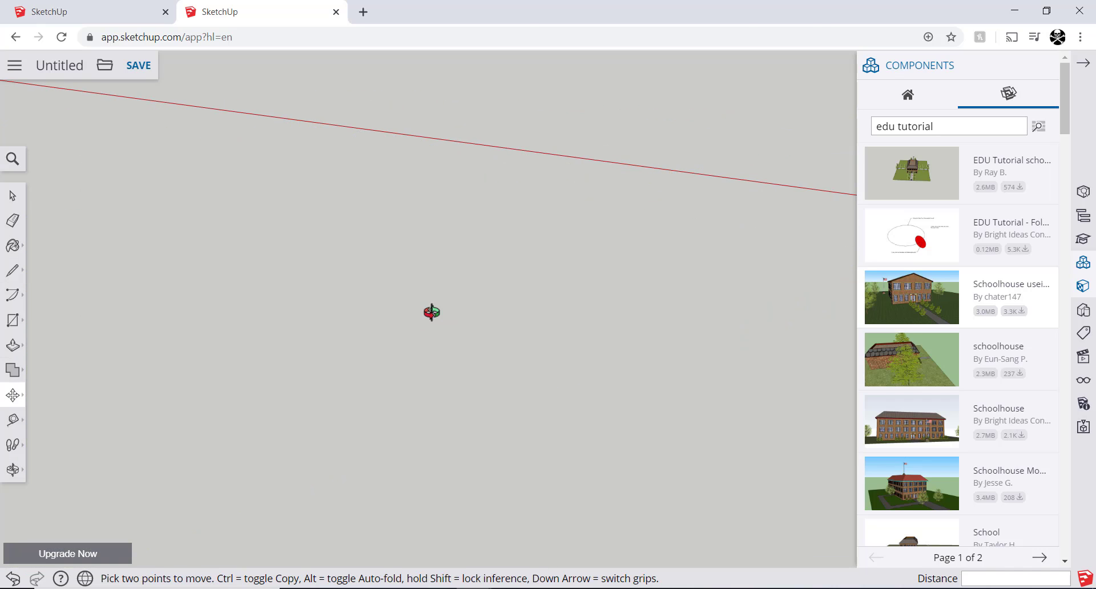
scroll(428, 325, down, 5)
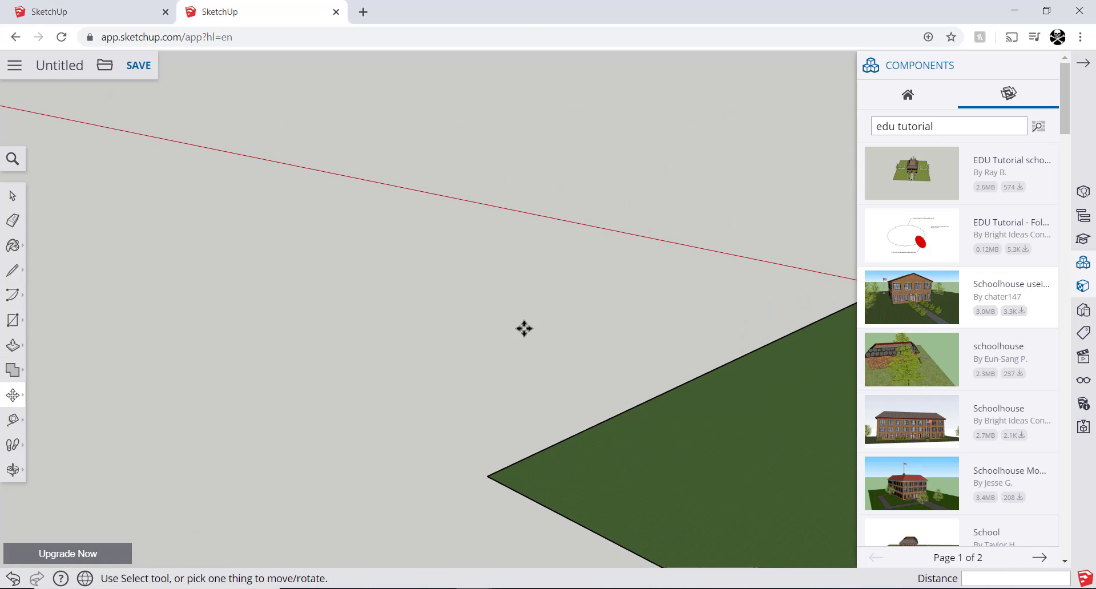
middle_drag(756, 362, 147, 305)
scroll(151, 306, down, 2)
middle_drag(387, 260, 354, 262)
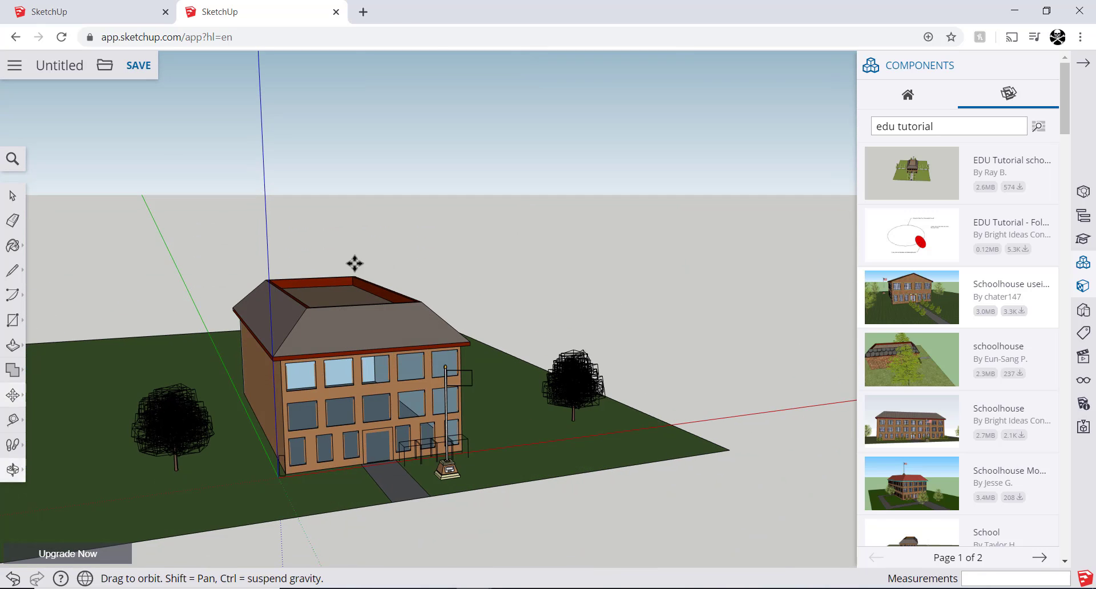
Step: Start saving the model to the SketchUp project, taking the name "SketchUp Basics for K-12 Education - 7 EDU School.skp" from the existing file
click(138, 66)
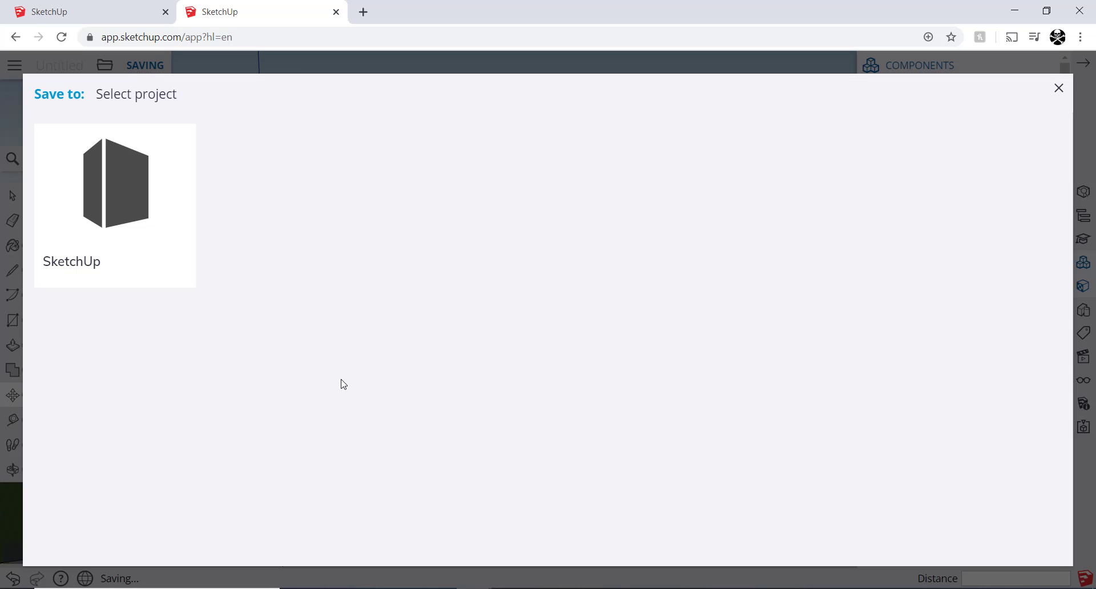
click(135, 227)
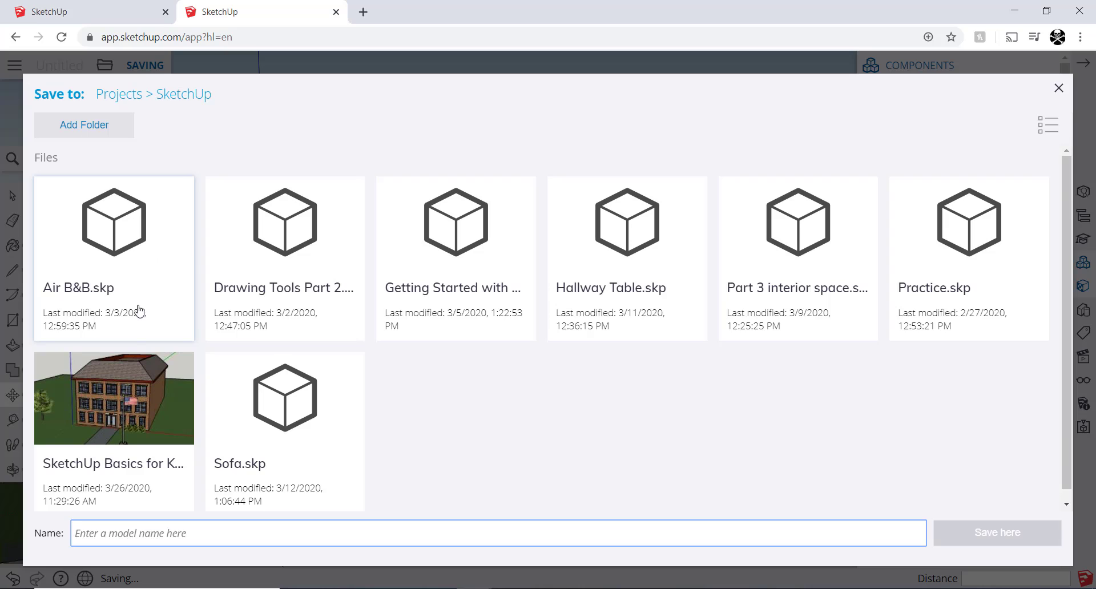
click(136, 403)
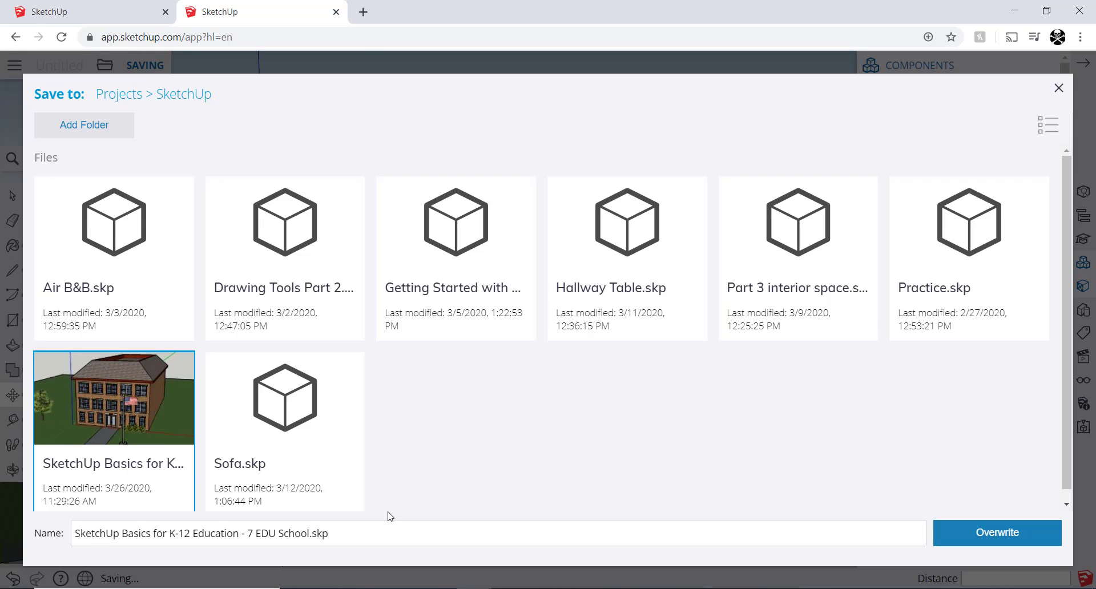
Step: Copy the video title "SketchUp Basics for K-12 Education - 7" from the YouTube page and check the file name in SketchUp's save dialog against it
key(alt+Tab)
drag(175, 555, 70, 532)
click(65, 531)
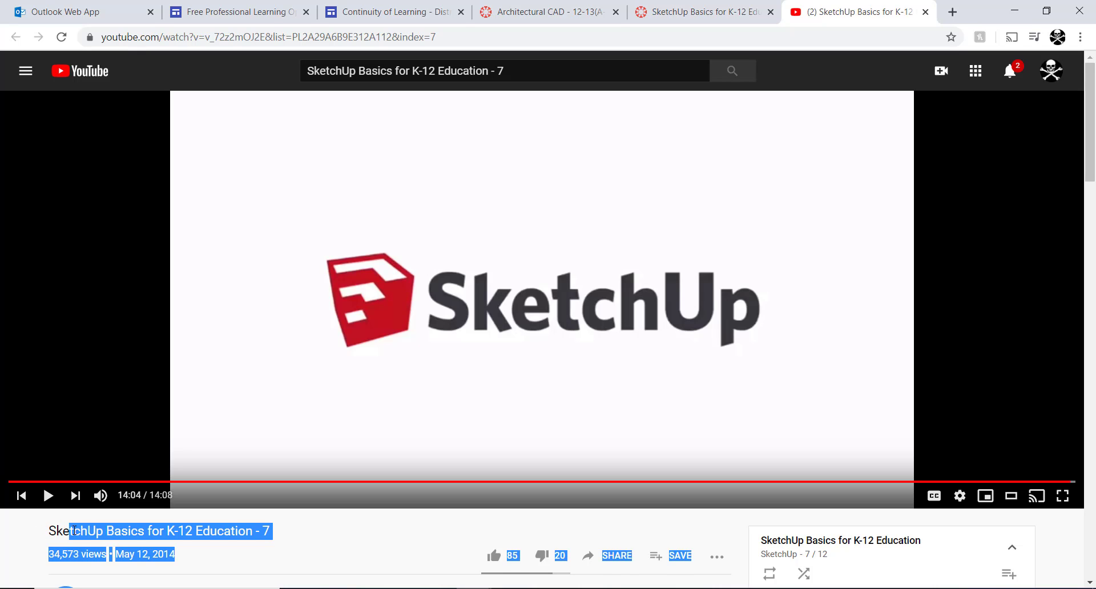
click(178, 531)
drag(268, 527, 51, 534)
right_click(75, 529)
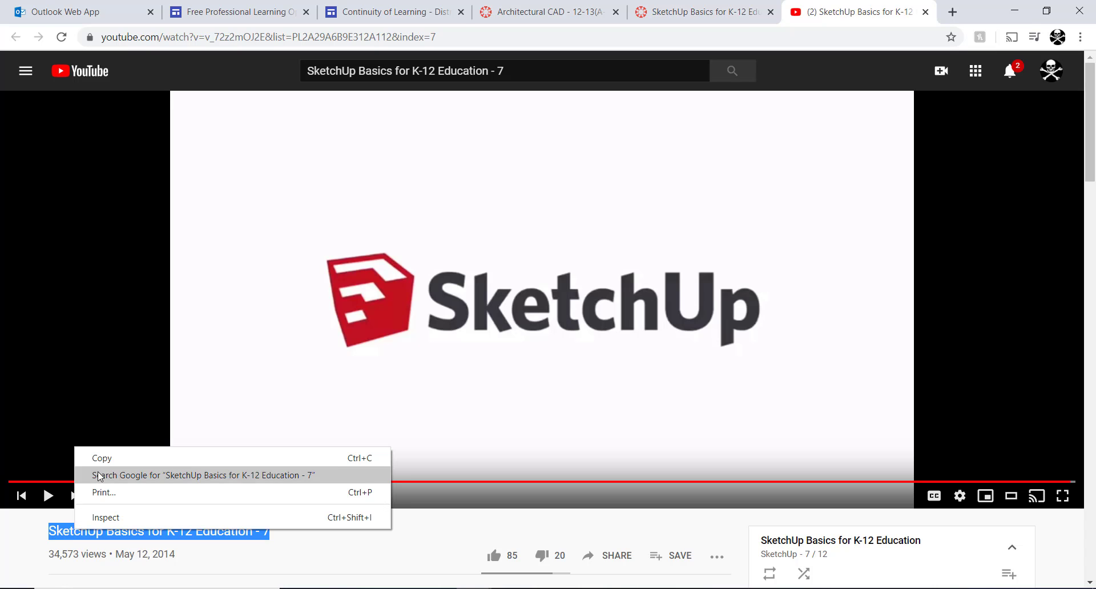
click(94, 455)
key(alt+Tab)
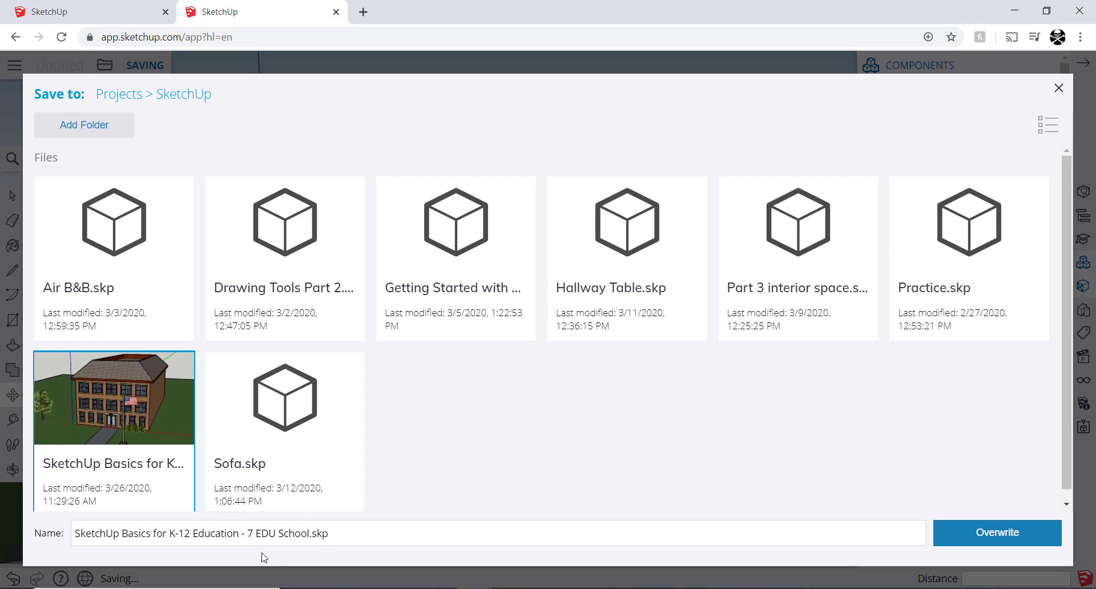
key(alt+Tab)
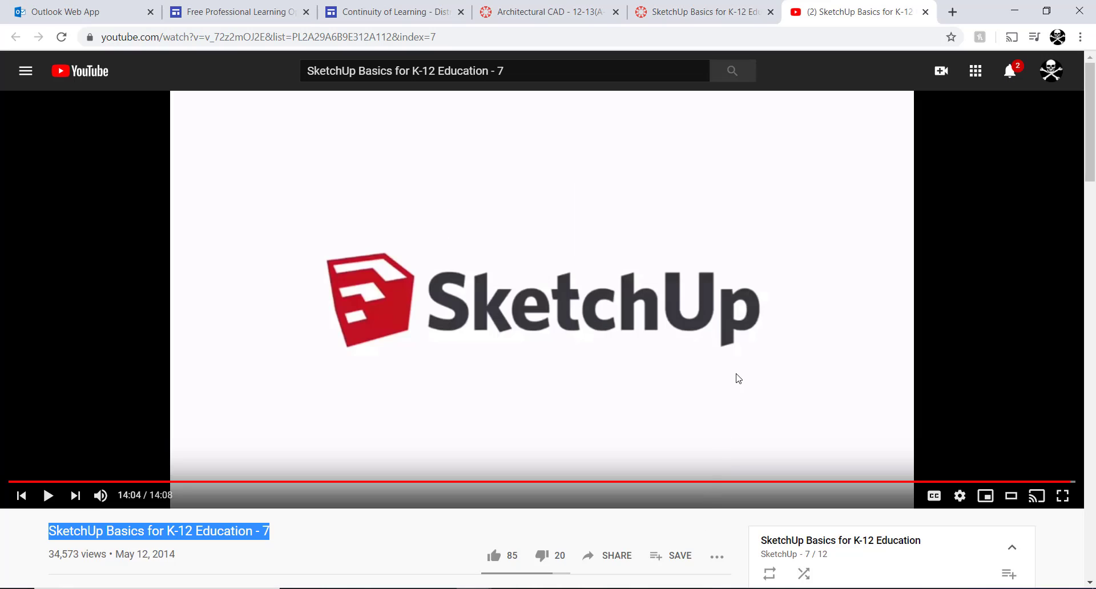